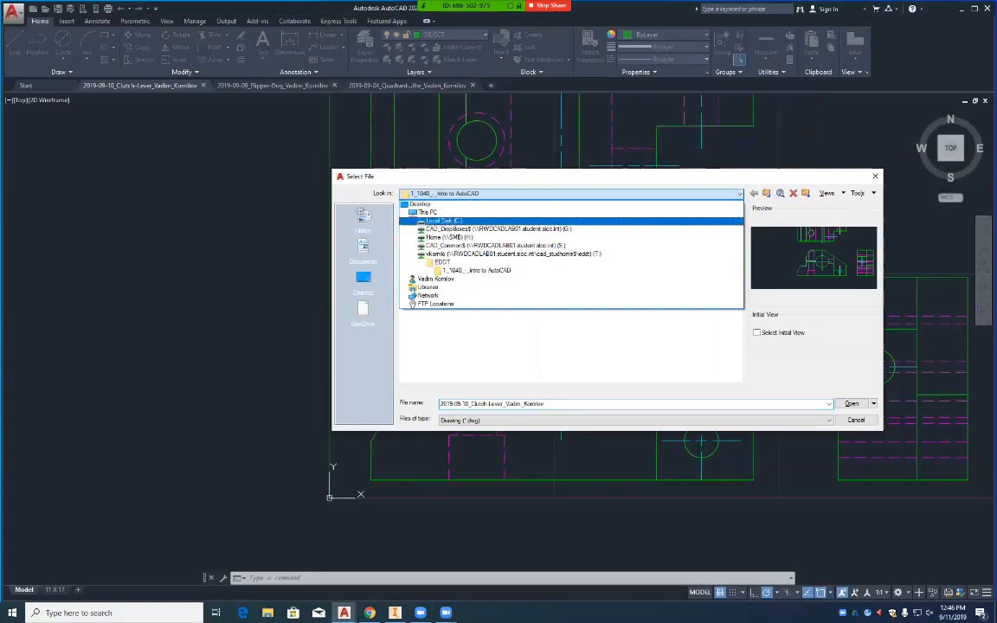
Step: Open the 2019-08-28 Shock-Assembly drawing modified 9/4/2019 from the 2_1100_-_Advanced AutoCAD folder inside EDDT
click(442, 262)
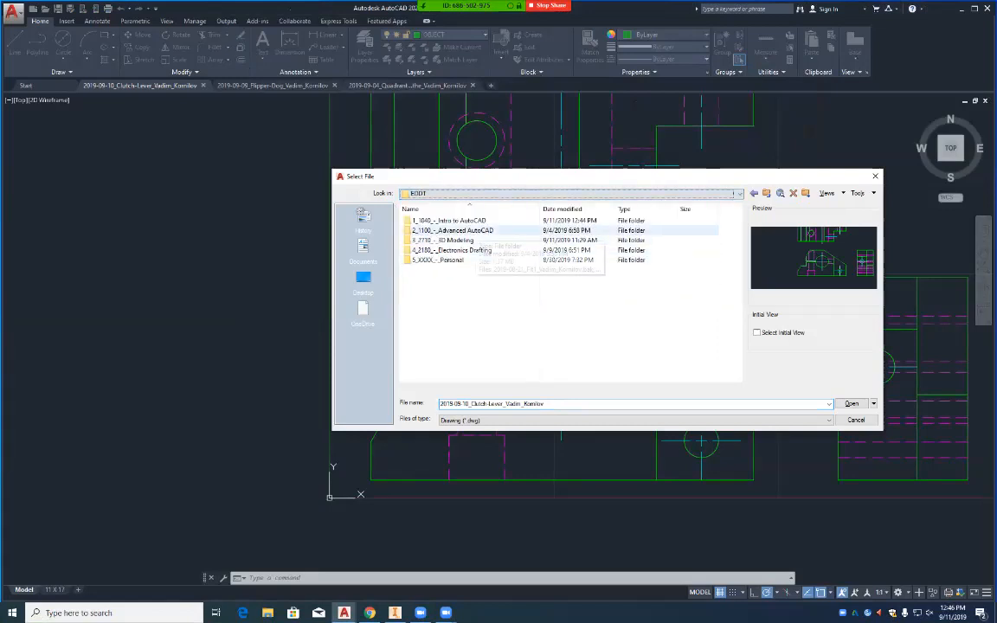
double_click(467, 231)
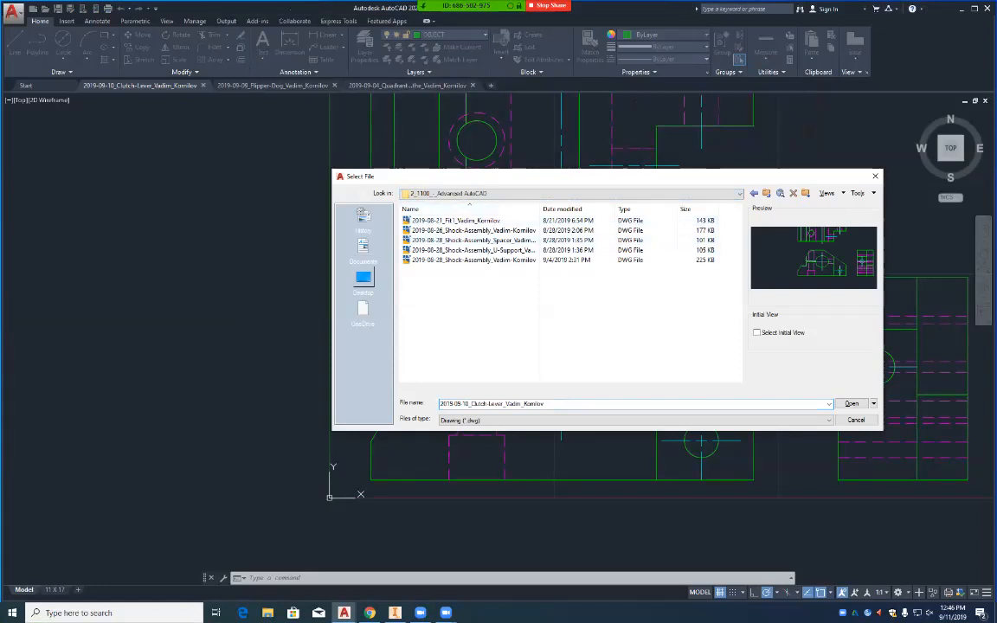
drag(333, 282, 113, 283)
drag(326, 208, 437, 209)
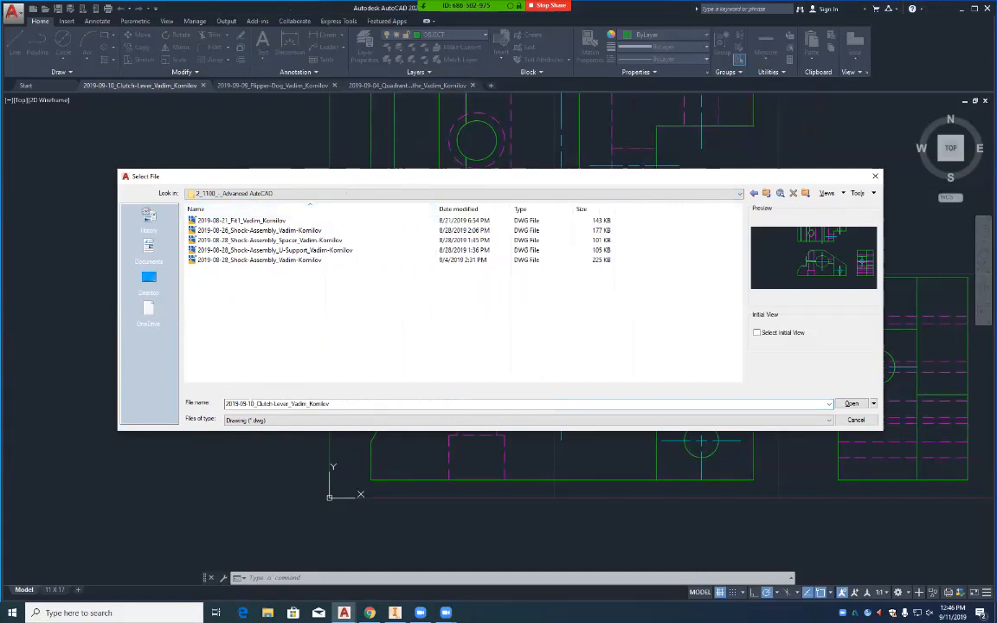
click(260, 260)
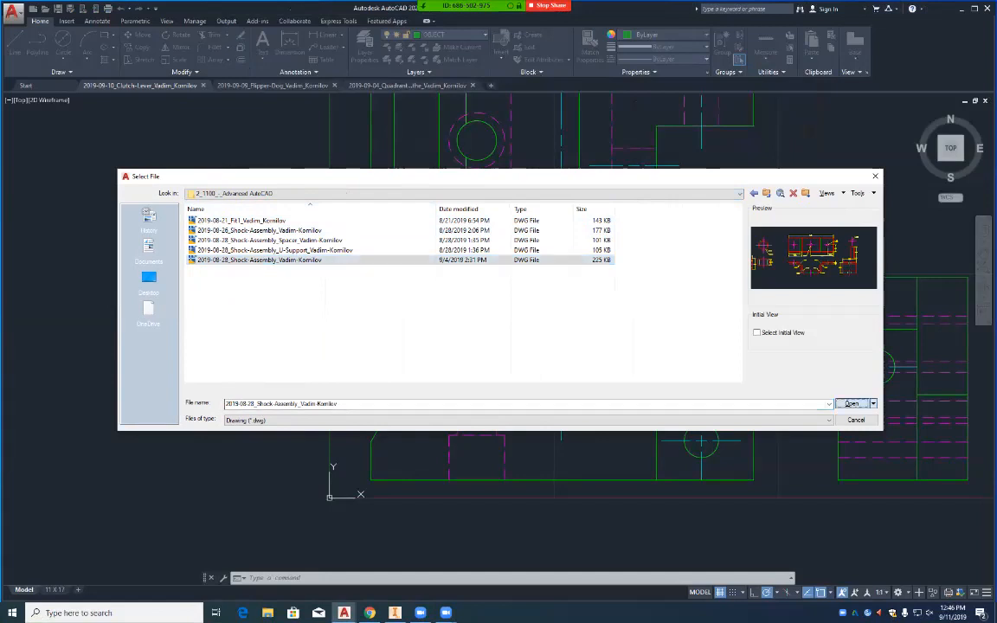
click(852, 403)
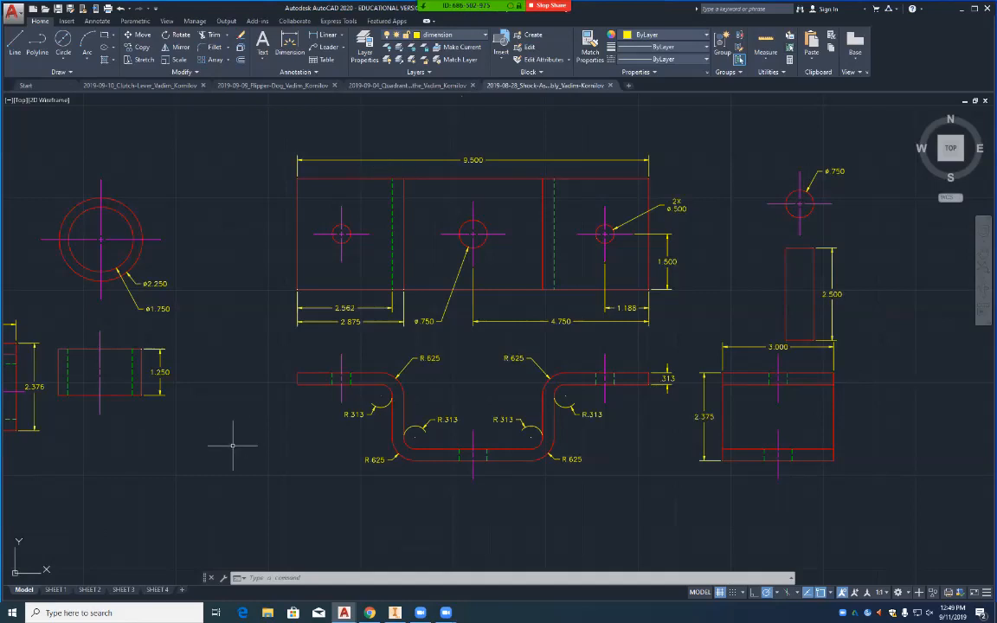
mouse_move(232, 446)
middle_down()
mouse_move(277, 391)
mouse_move(567, 226)
middle_up()
scroll(566, 226, up, 5)
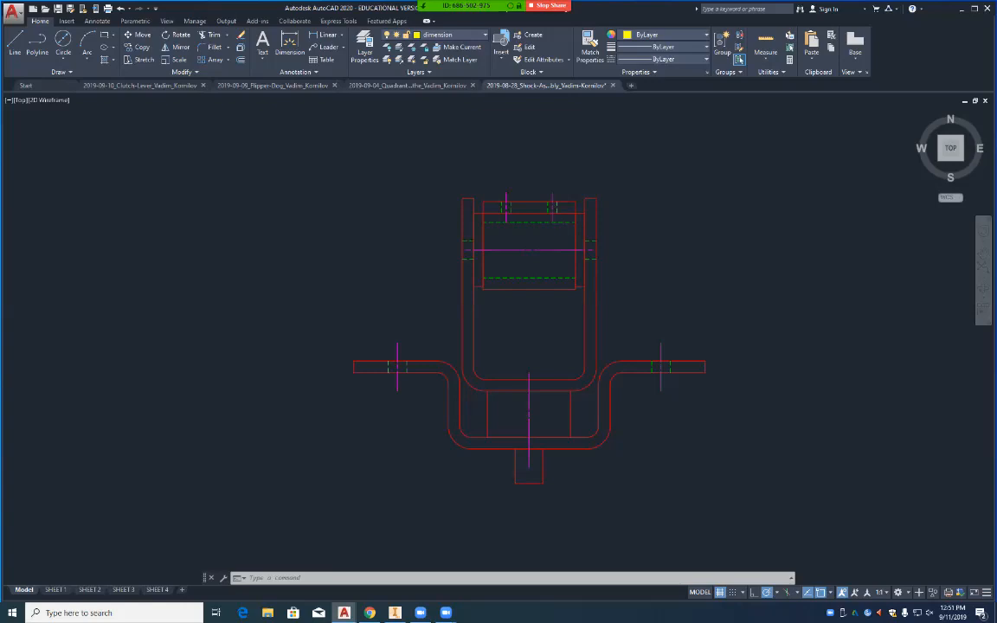
click(268, 613)
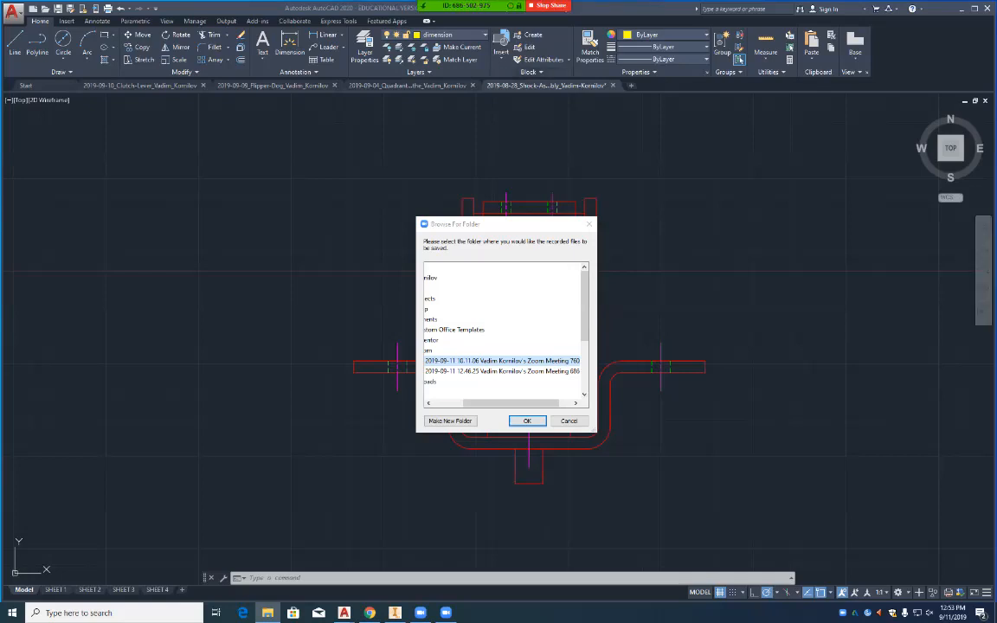
key(Return)
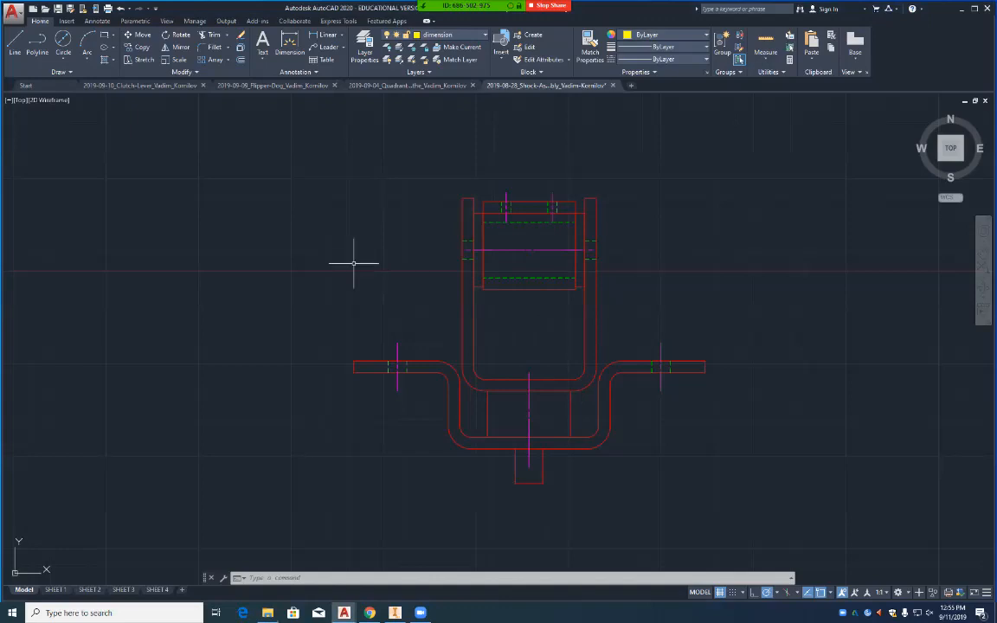
Step: Draw a six-sided polygon circumscribed about a circle of radius 15/32 in the empty area beyond the assembly view
mouse_move(340, 251)
middle_down()
mouse_move(569, 401)
mouse_move(708, 438)
middle_up()
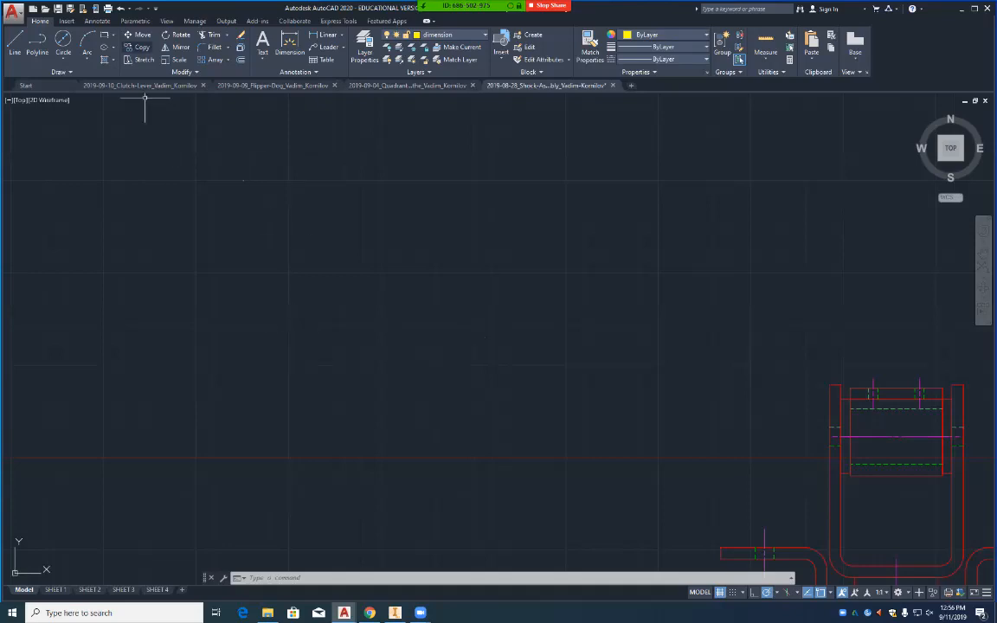
click(113, 35)
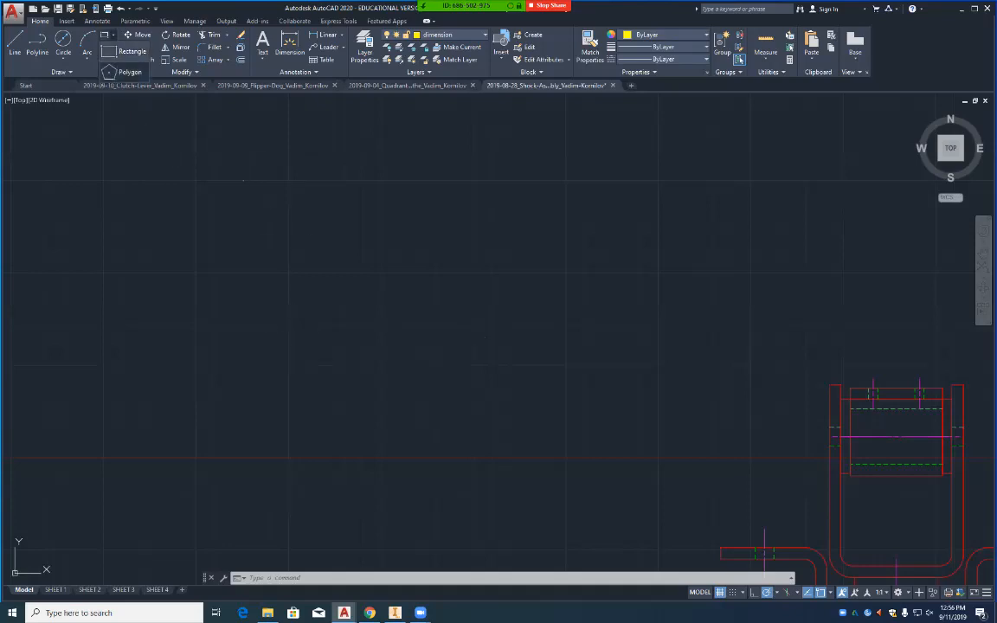
click(128, 72)
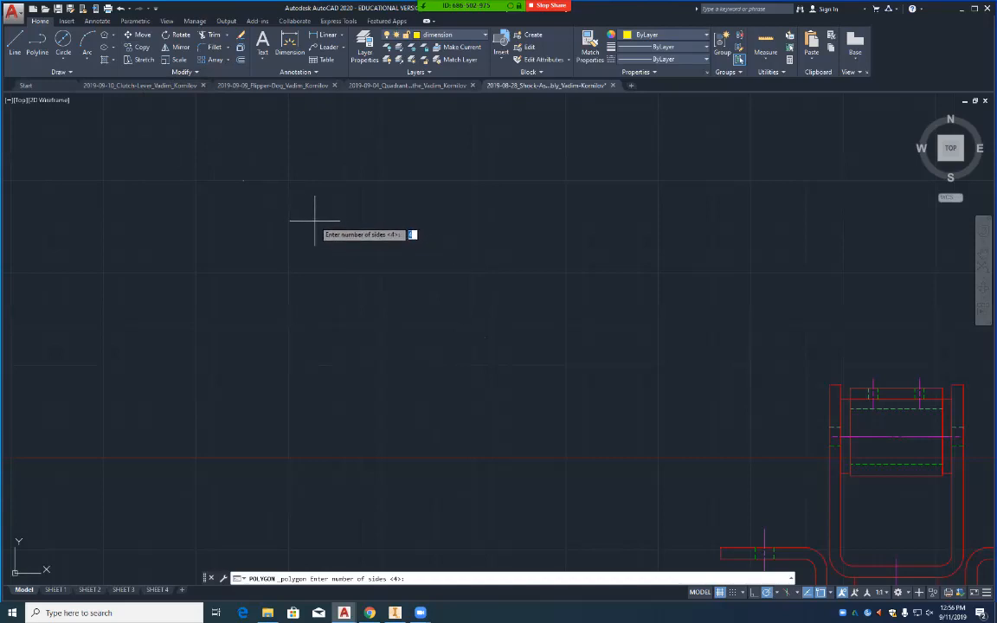
text(6)
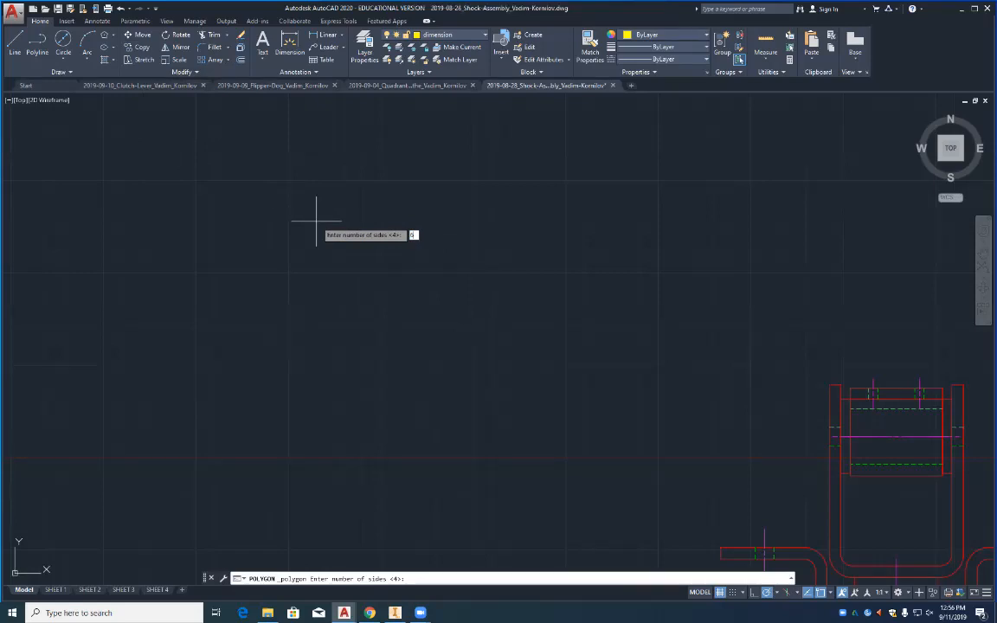
key(Return)
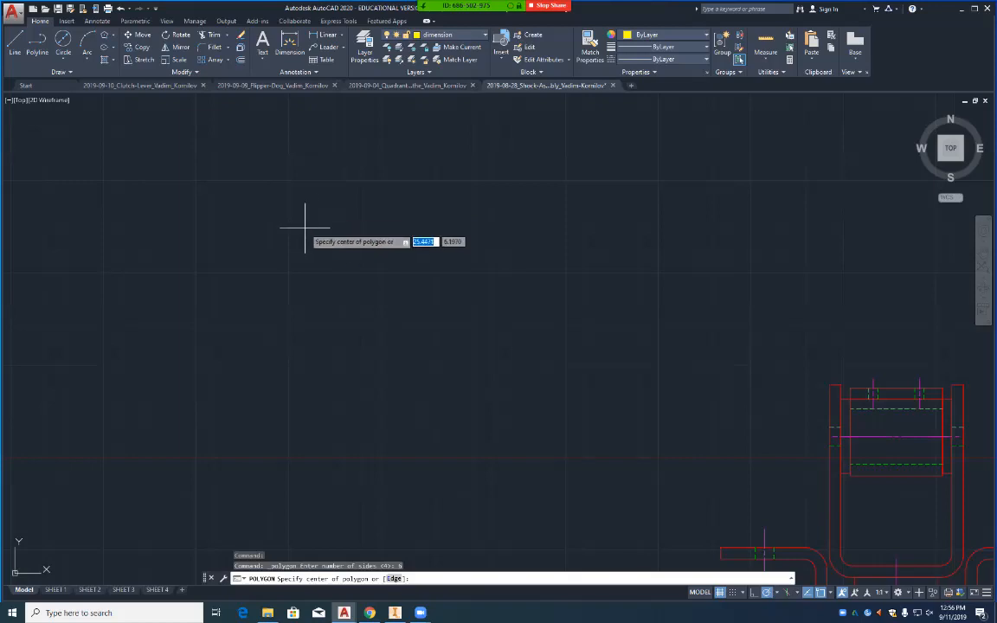
click(303, 229)
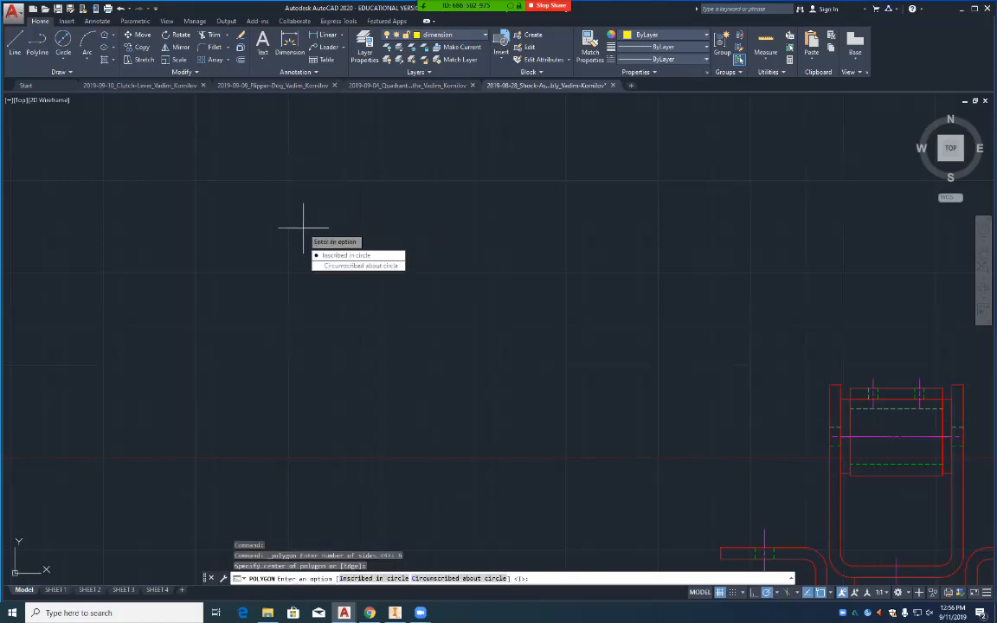
key(Down)
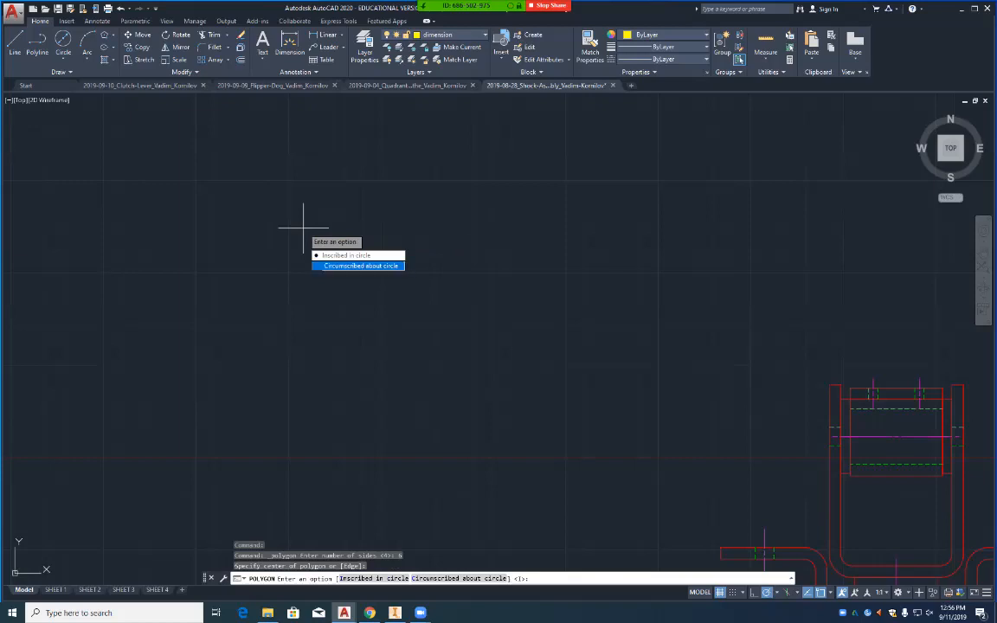
key(Return)
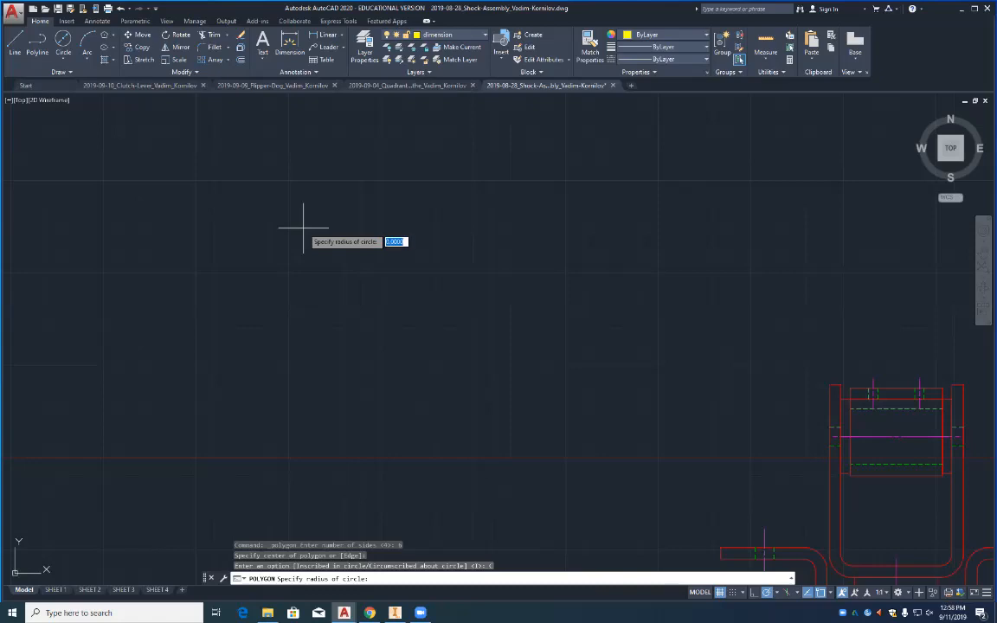
text(15/32)
key(Return)
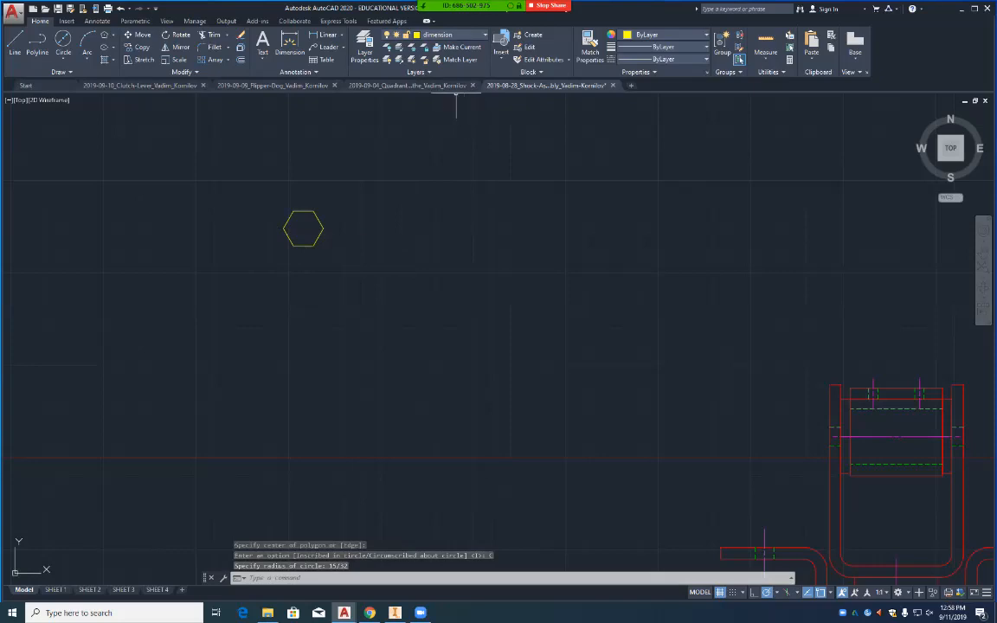
Step: Change the new hexagon's layer to object
click(321, 225)
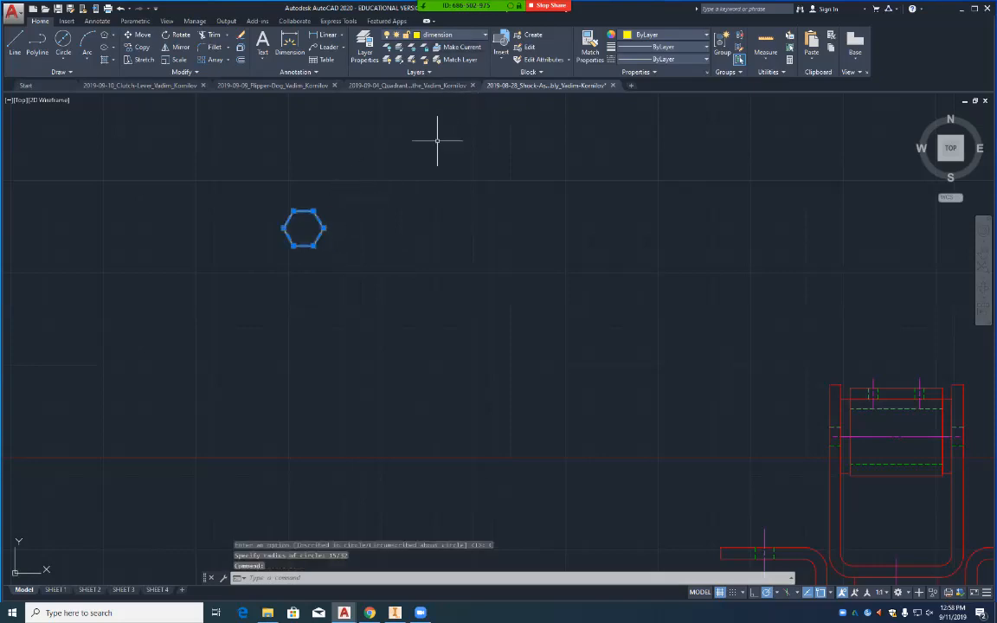
click(451, 35)
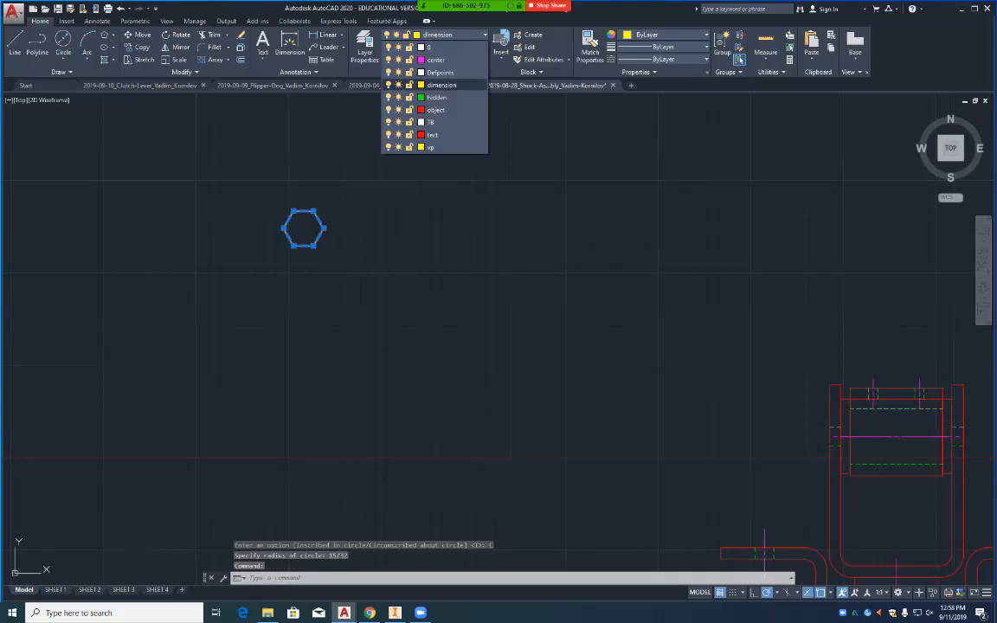
click(437, 97)
click(435, 110)
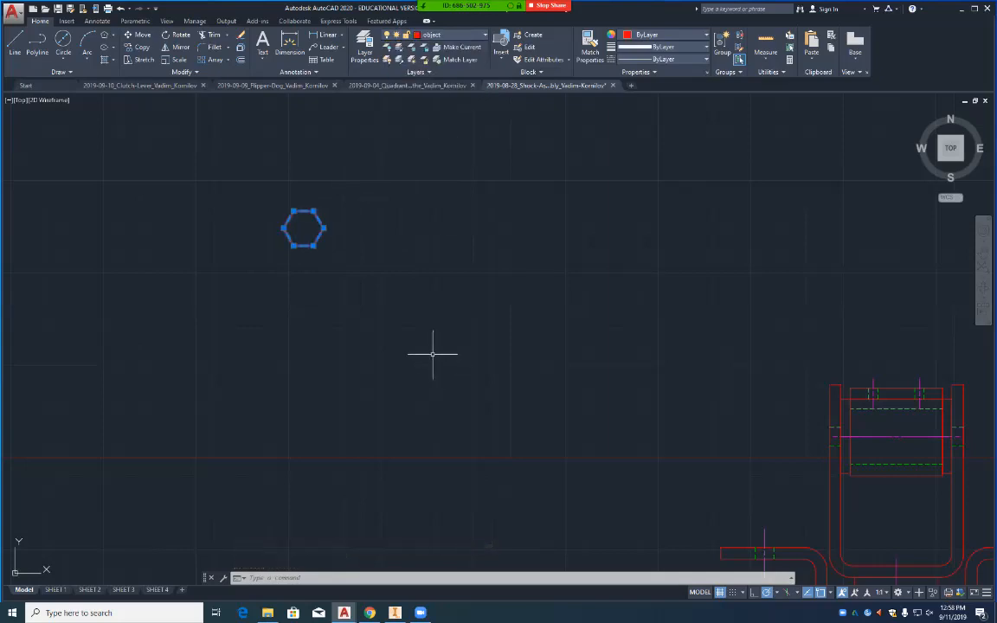
key(Escape)
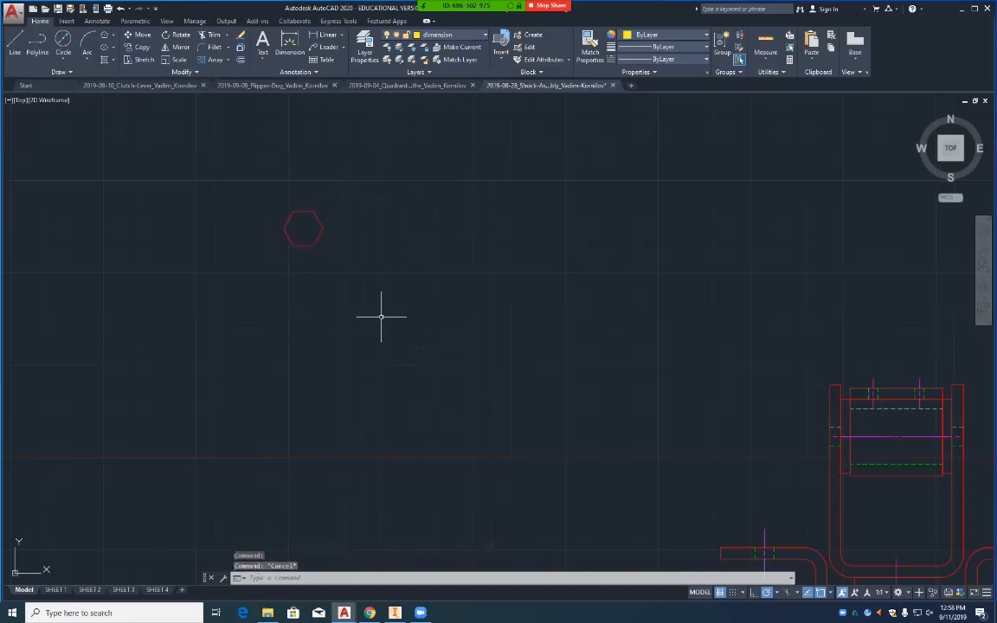
Step: Add a vertical linear dimension across the hexagon's horizontal flats, with the dimension line beside its right corner
scroll(381, 317, up, 2)
scroll(383, 319, down, 2)
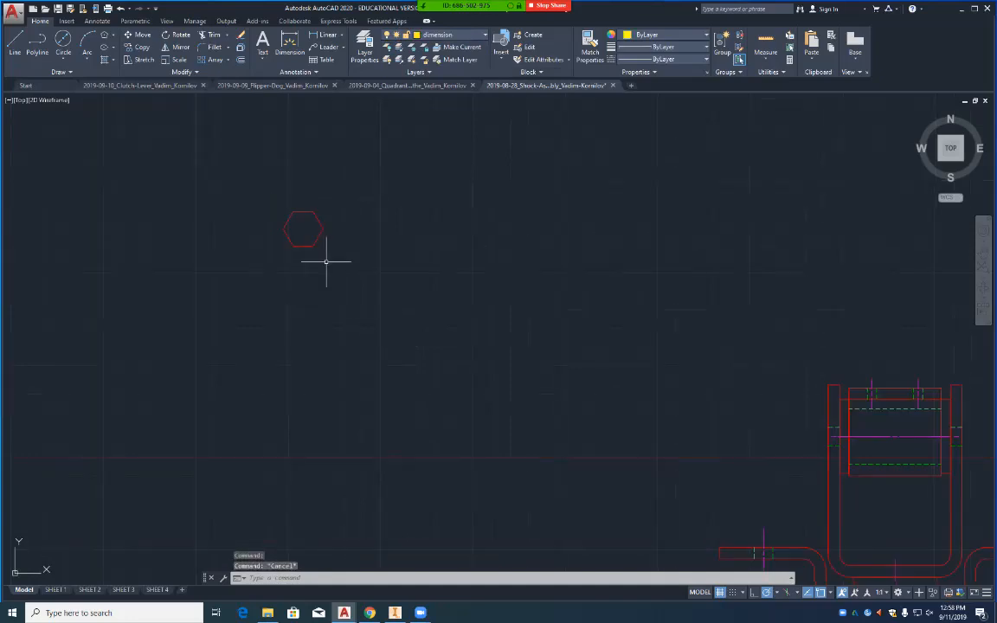
middle_drag(253, 205, 417, 356)
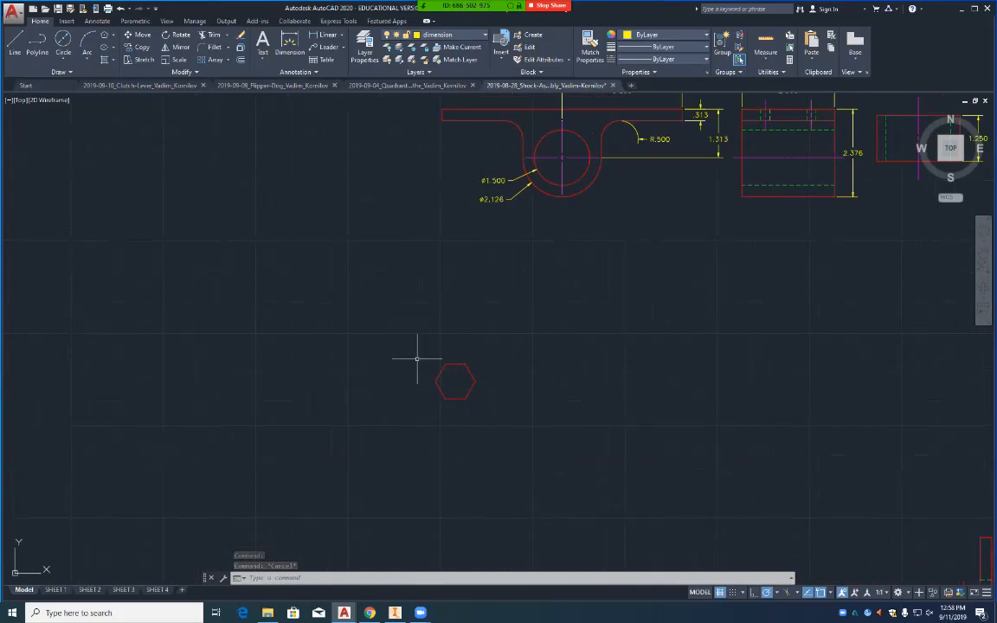
scroll(407, 346, up, 4)
scroll(407, 344, down, 2)
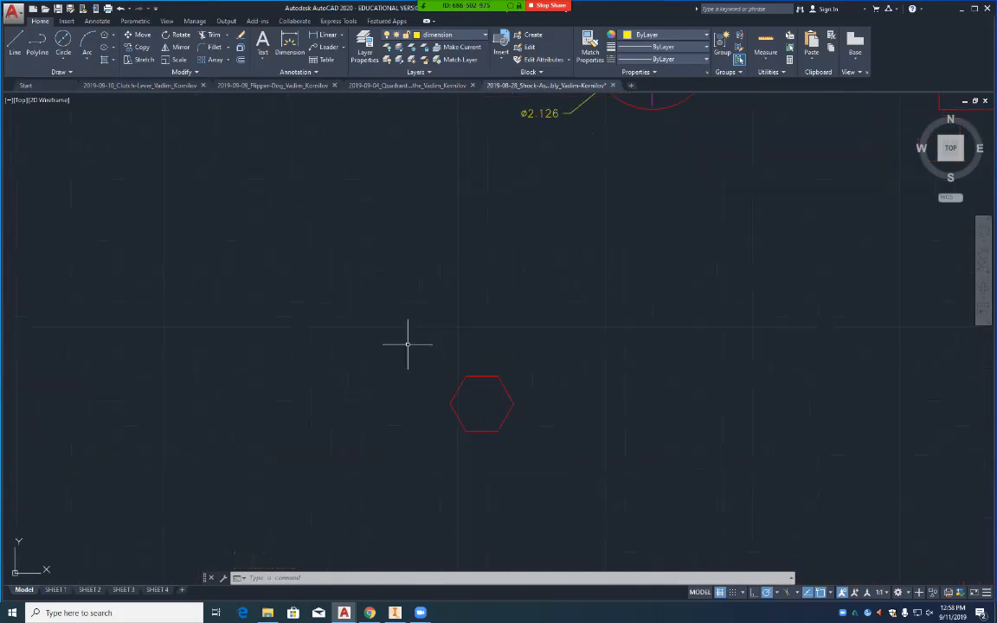
scroll(408, 342, up, 2)
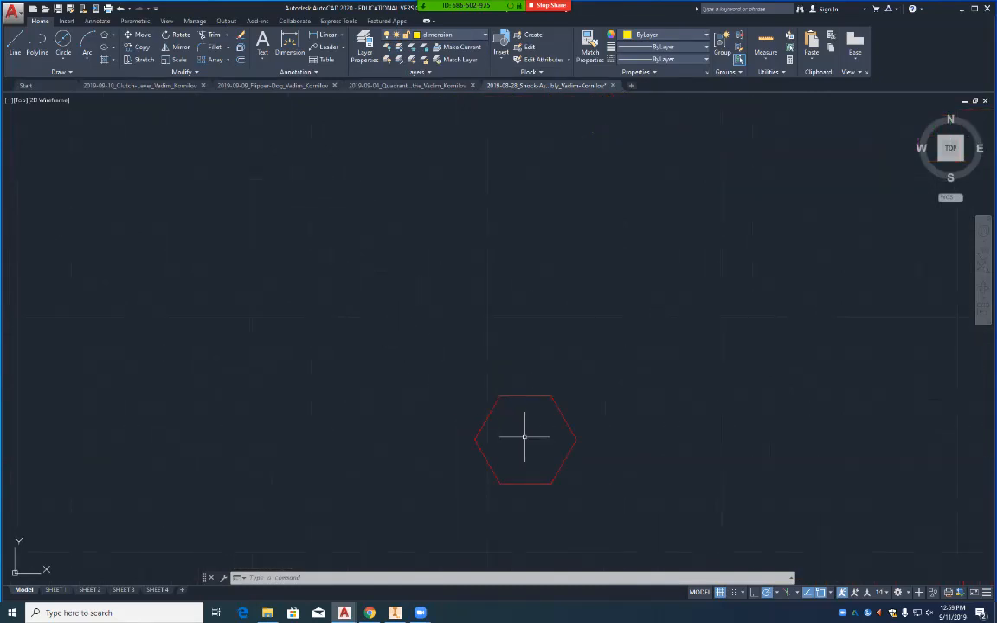
middle_drag(524, 437, 466, 282)
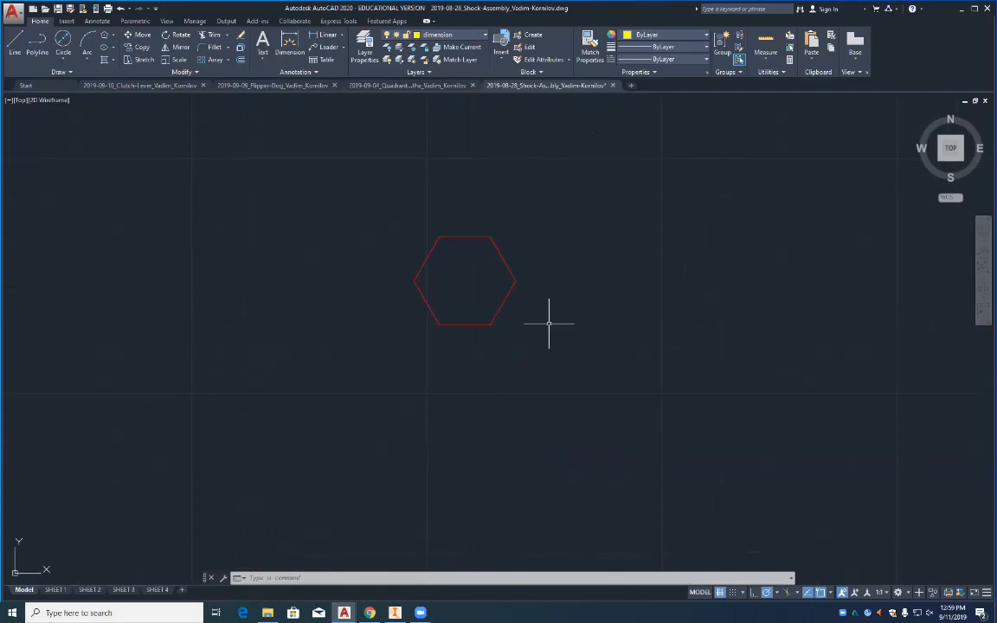
click(327, 36)
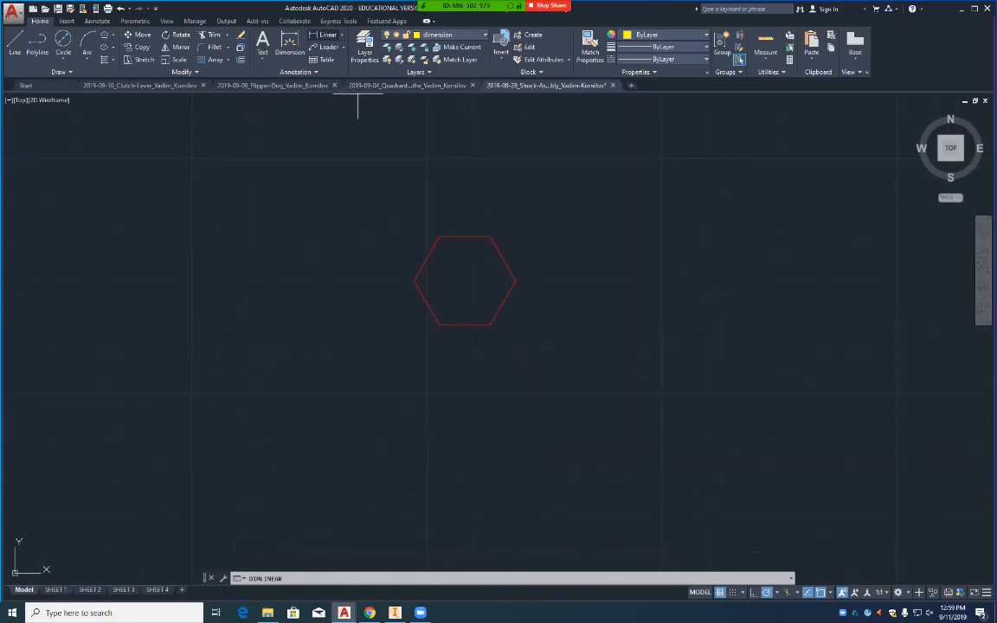
click(490, 236)
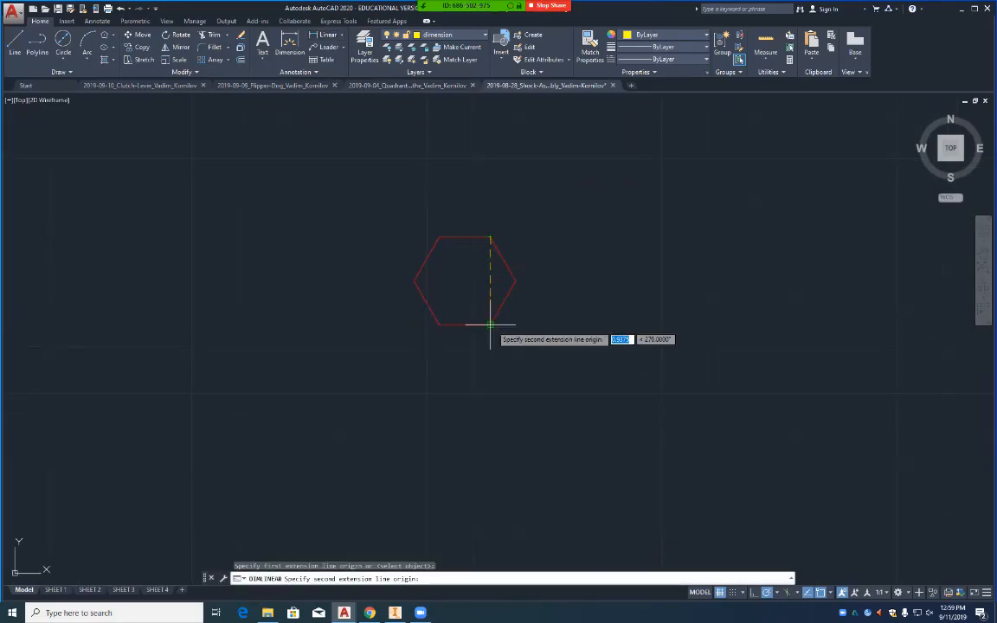
click(491, 326)
click(578, 324)
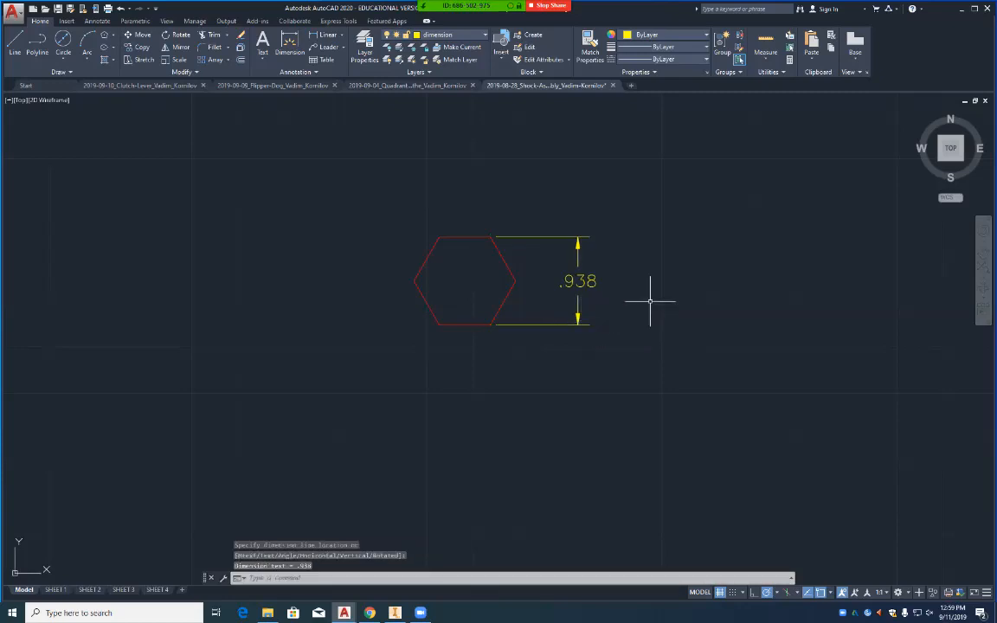
click(593, 279)
double_click(593, 278)
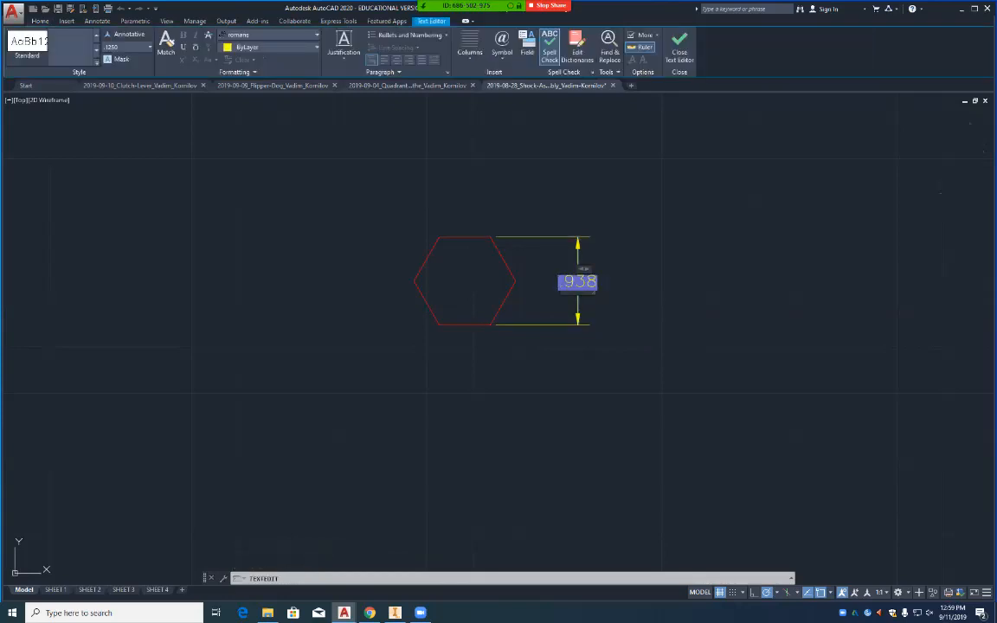
right_click(580, 283)
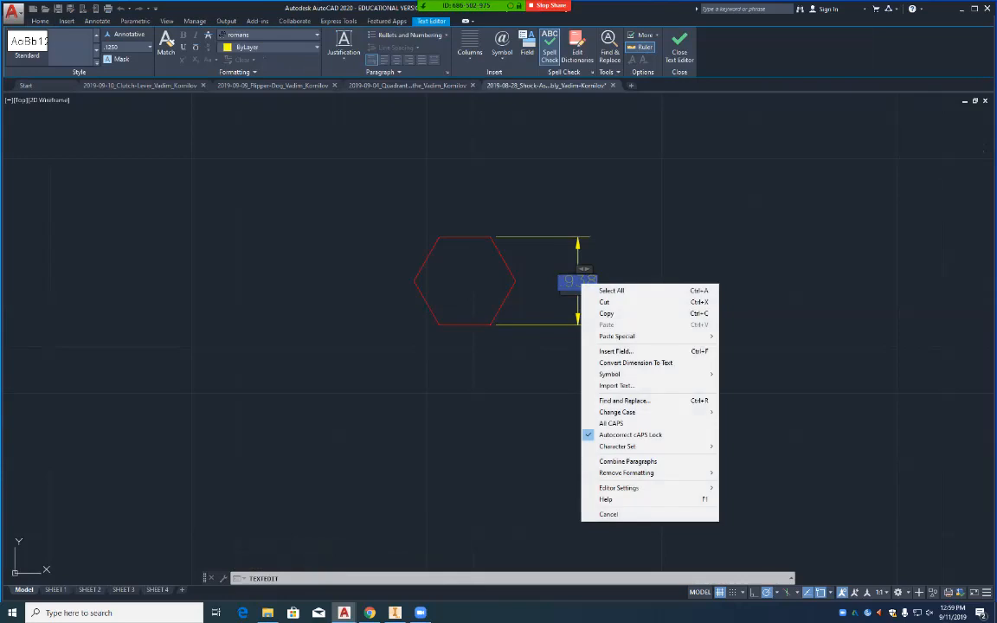
click(764, 313)
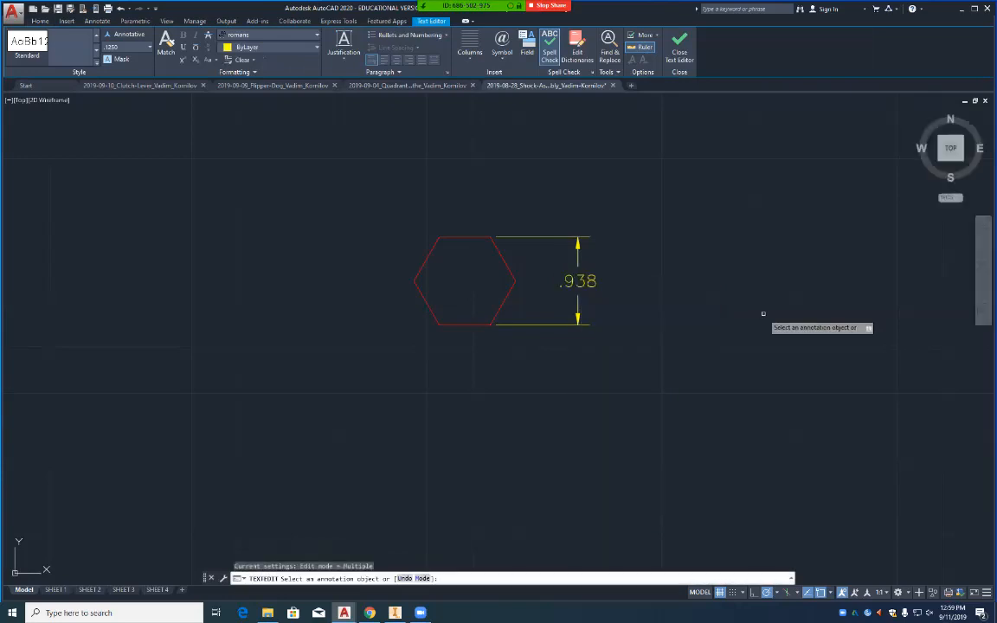
key(Escape)
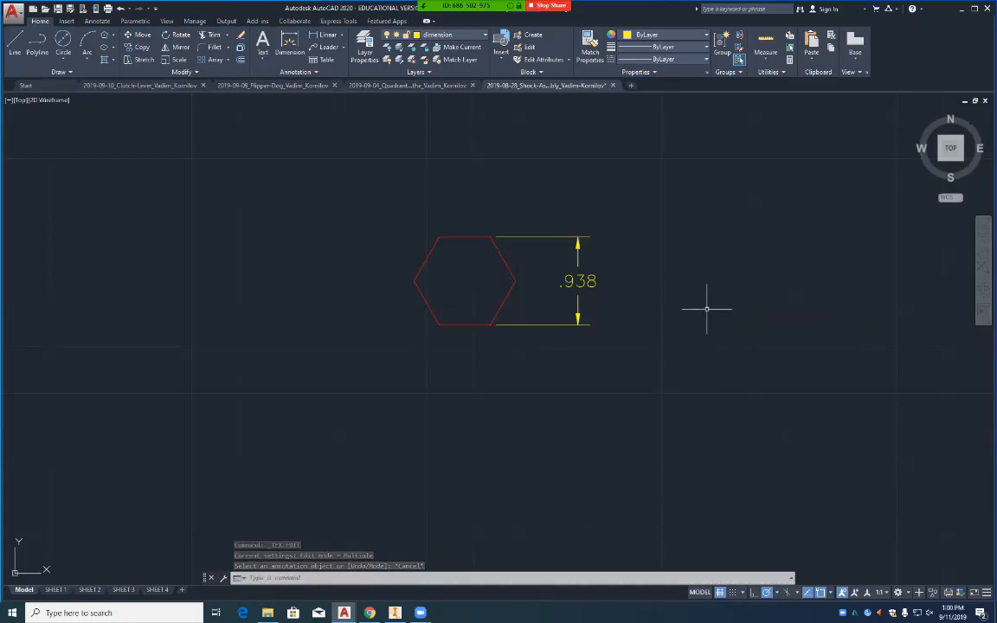
click(579, 243)
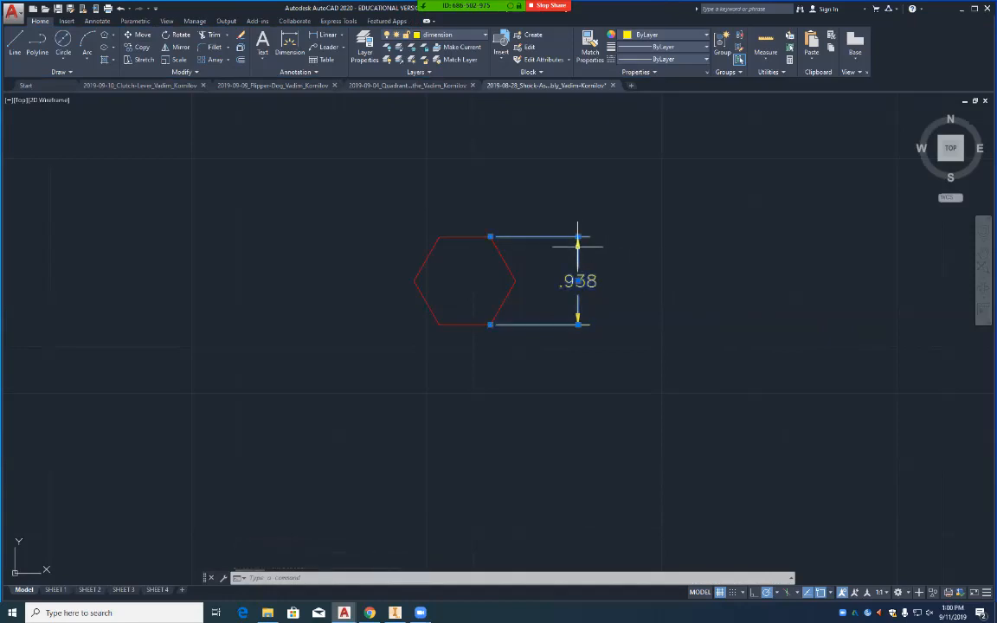
right_click(578, 250)
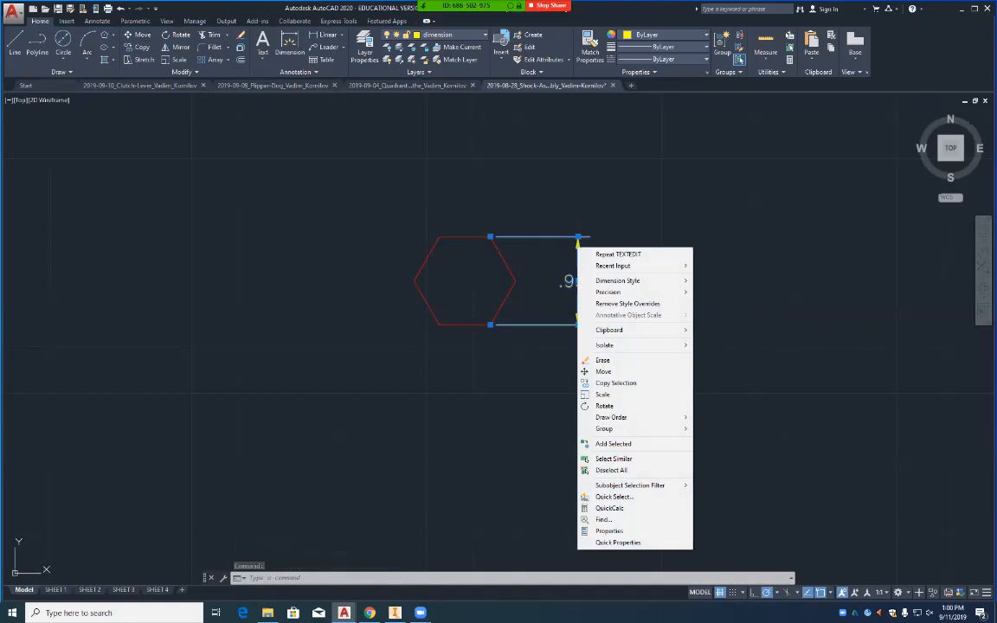
click(501, 183)
key(Escape)
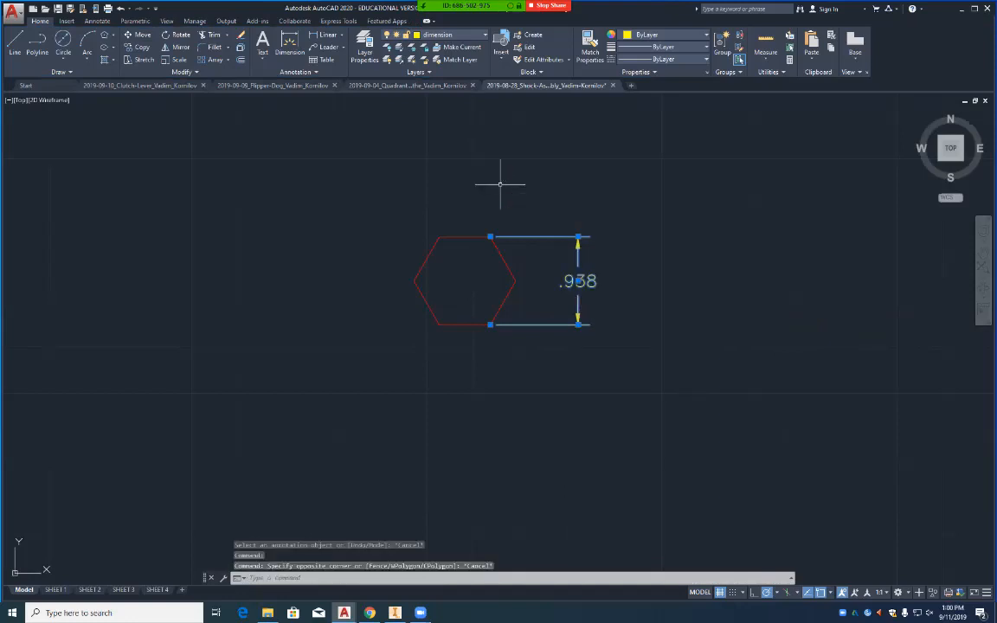
key(Escape)
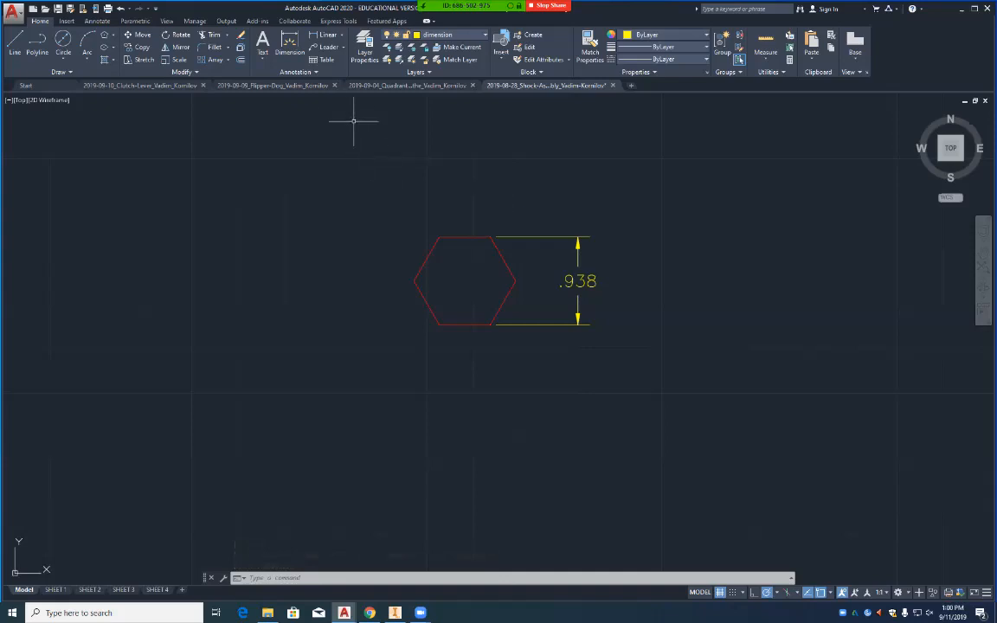
Step: Modify the Standard dimension style so its linear dimensions use a primary unit precision of 0.0000
click(298, 71)
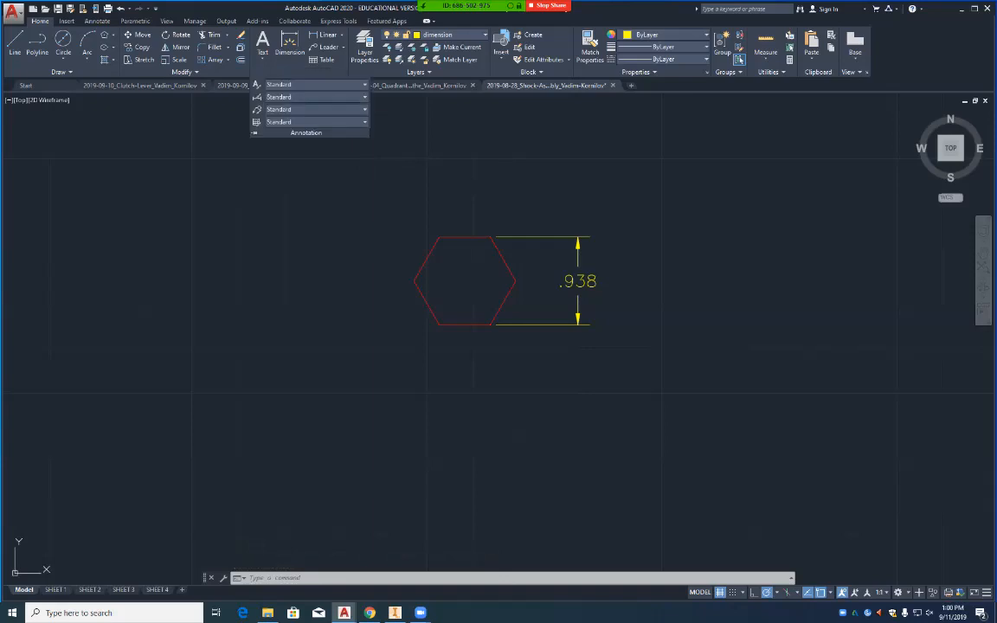
click(257, 97)
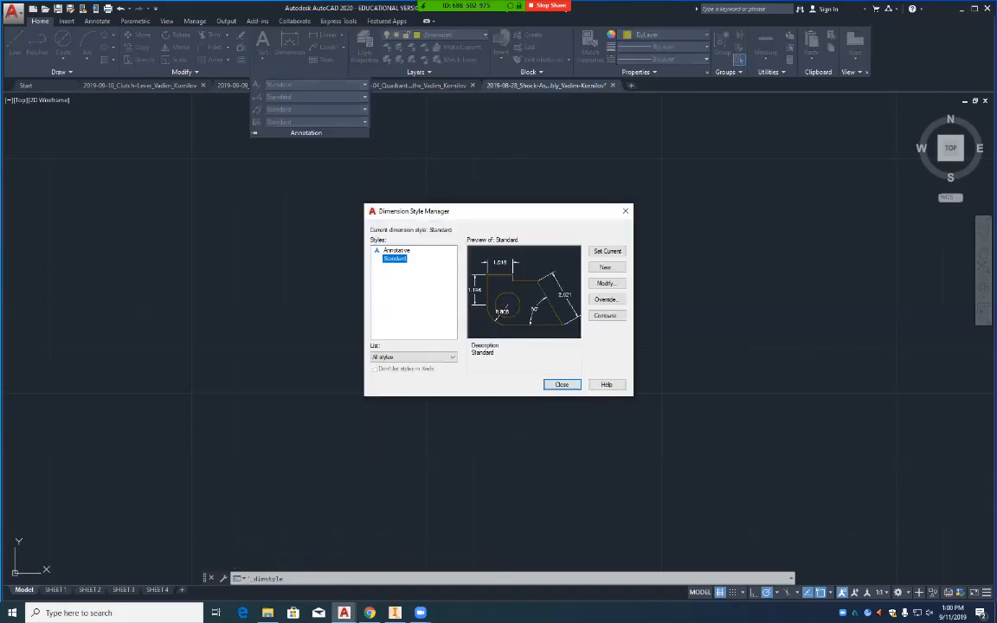
click(606, 283)
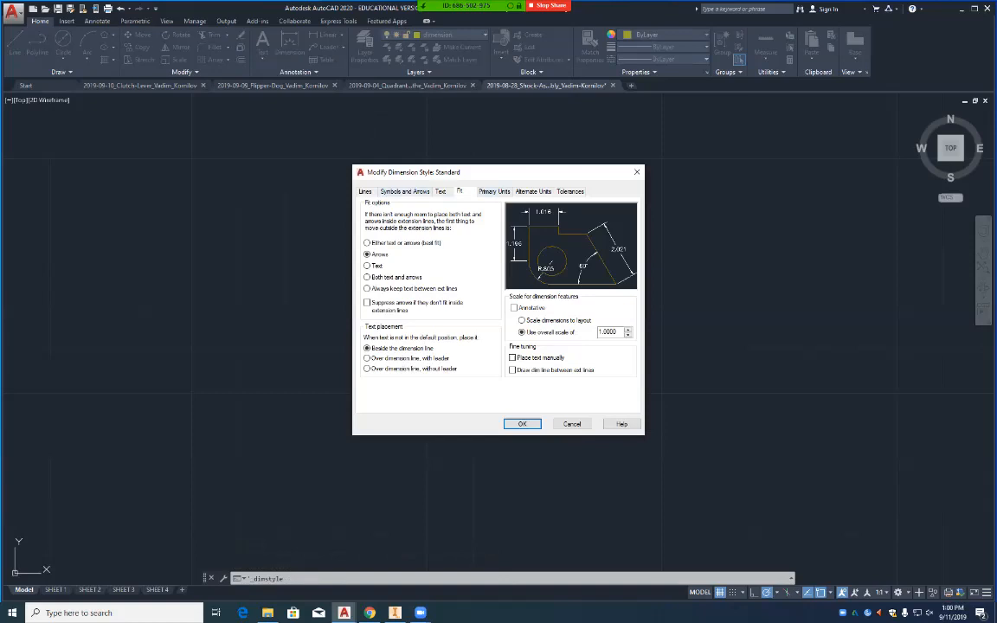
click(494, 192)
click(460, 228)
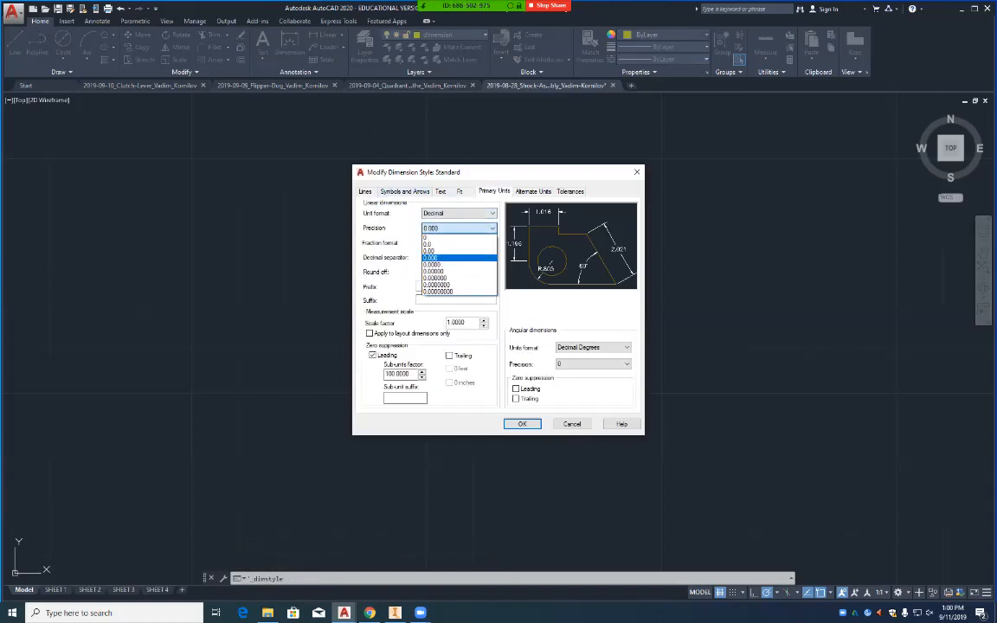
click(433, 264)
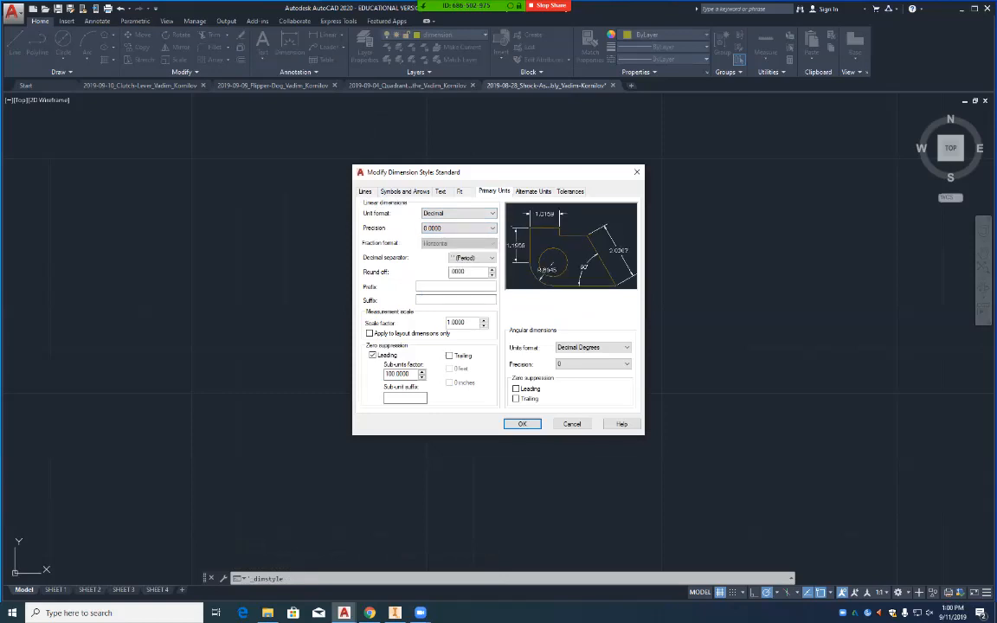
click(522, 424)
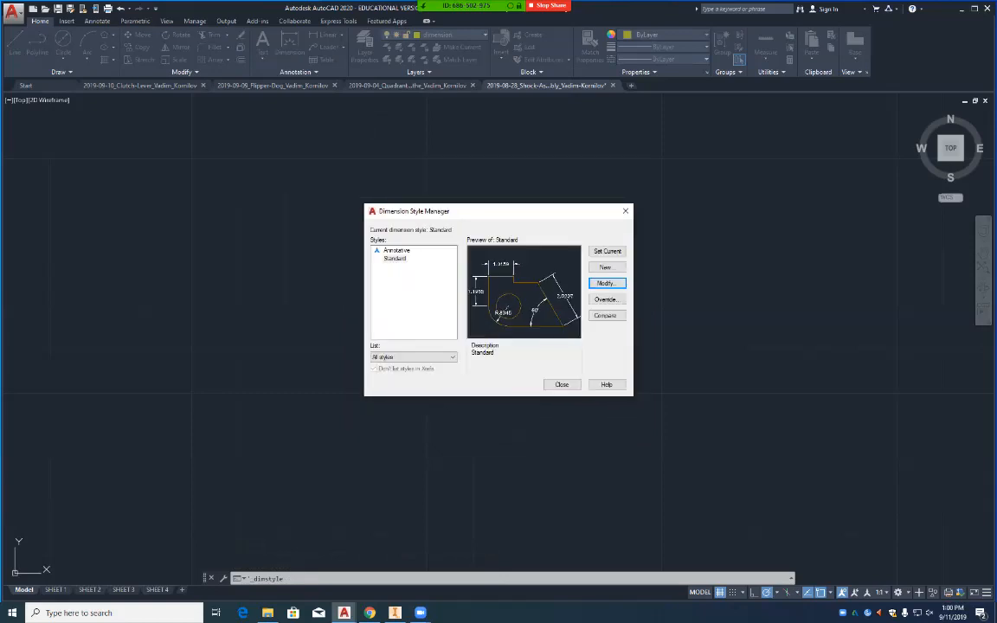
click(563, 384)
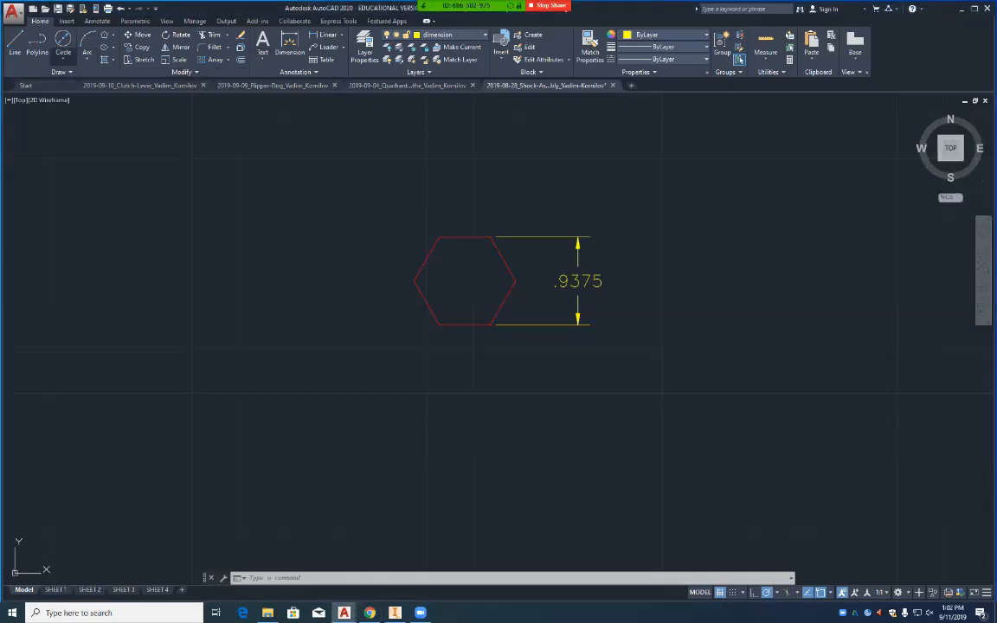
Step: Draw a Tan, Tan, Tan circle inside the hexagon, tangent to its upper flat, upper-left side and lower-right side
click(63, 58)
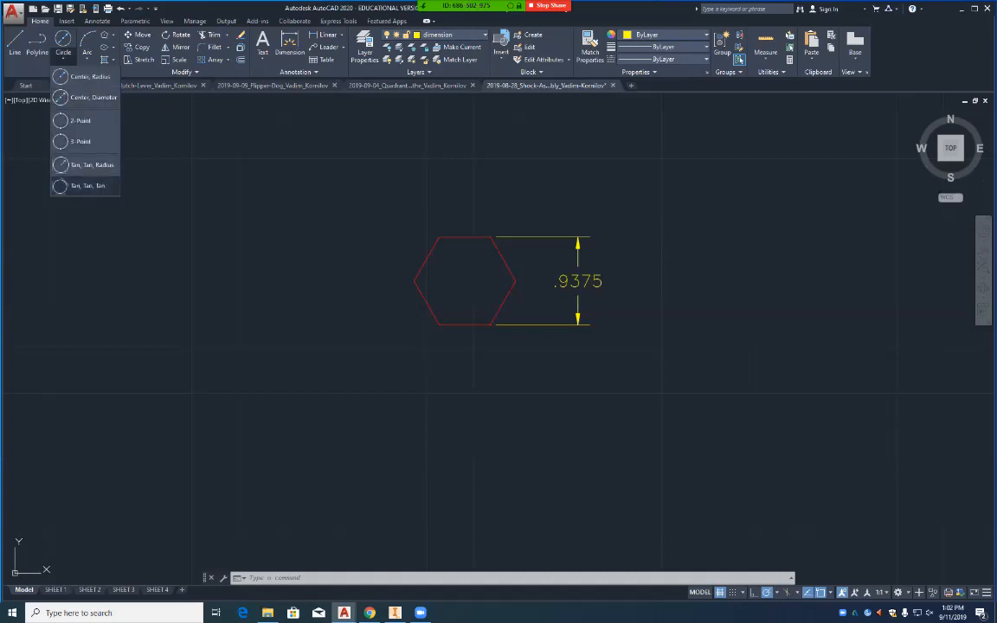
click(87, 186)
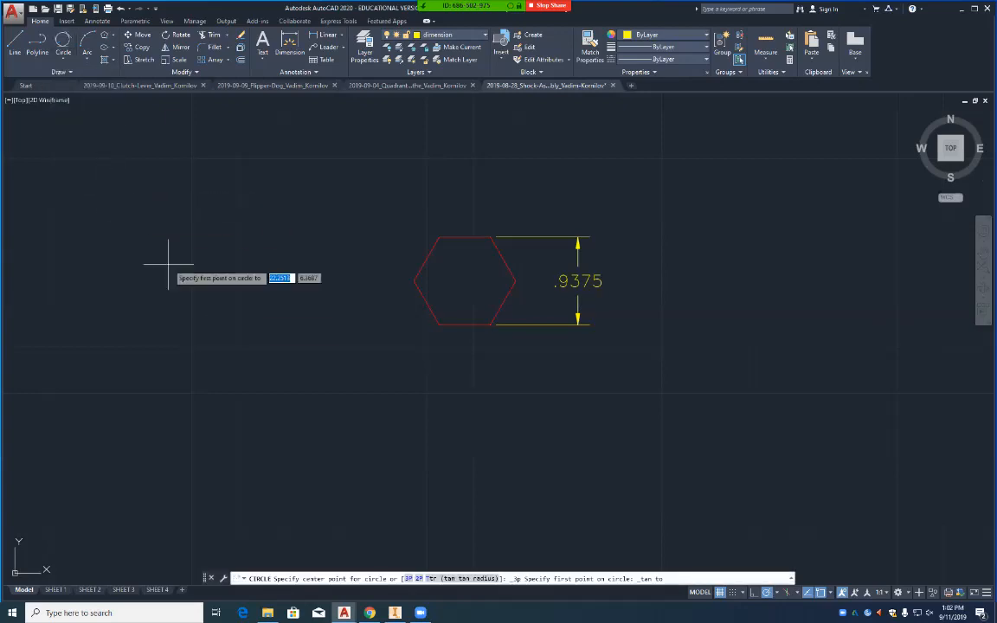
click(466, 234)
click(423, 272)
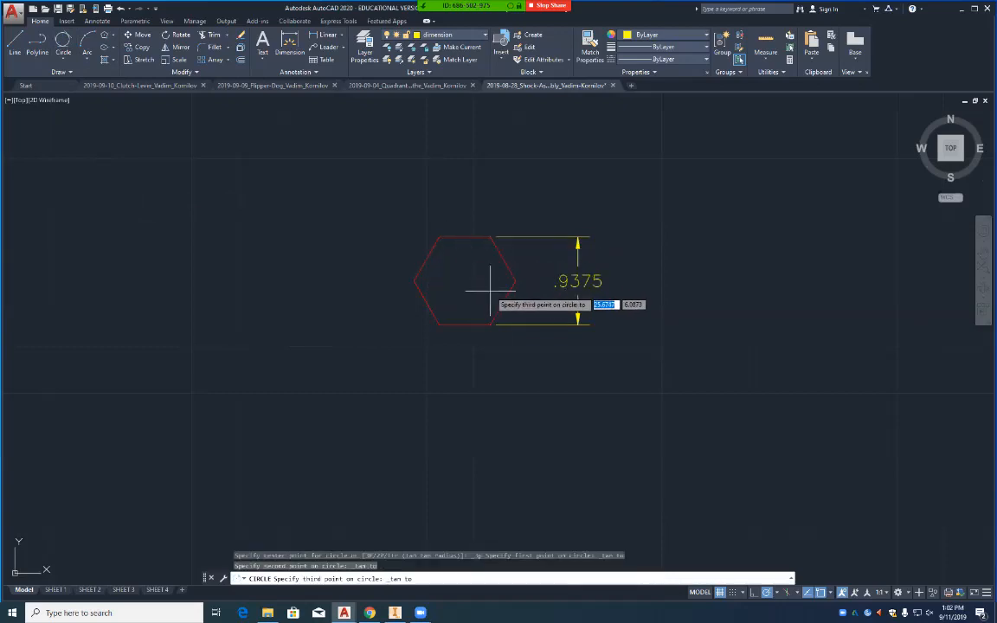
click(511, 289)
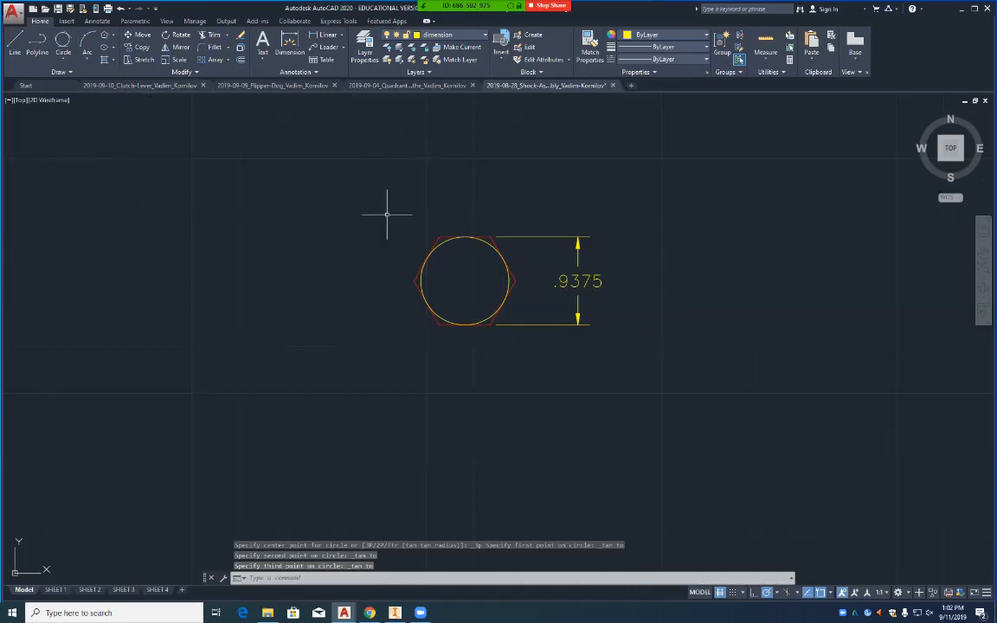
Step: Change the inscribed circle's layer to text and make text the current layer
click(435, 251)
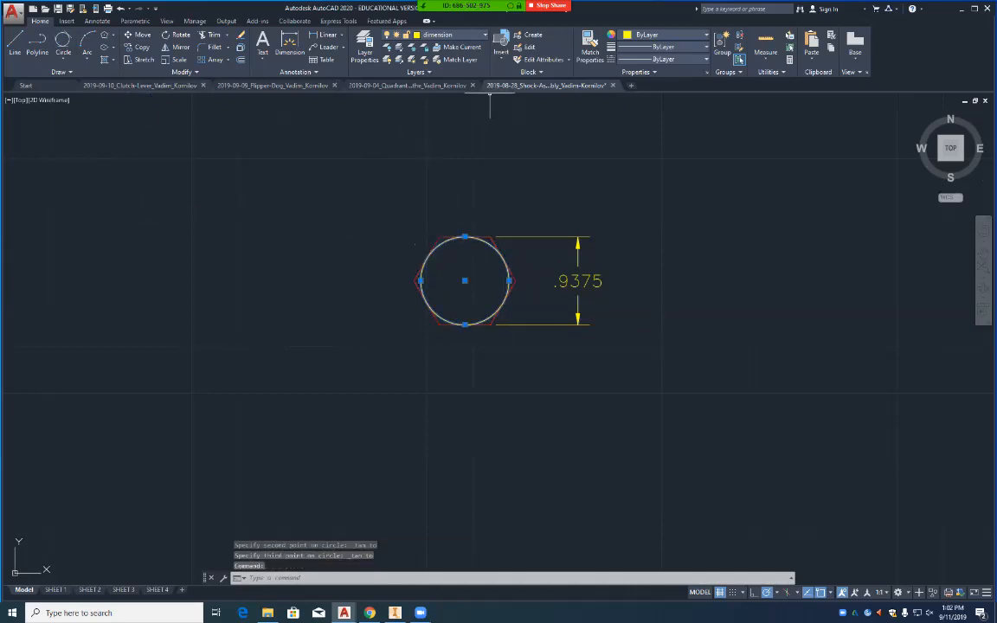
click(451, 35)
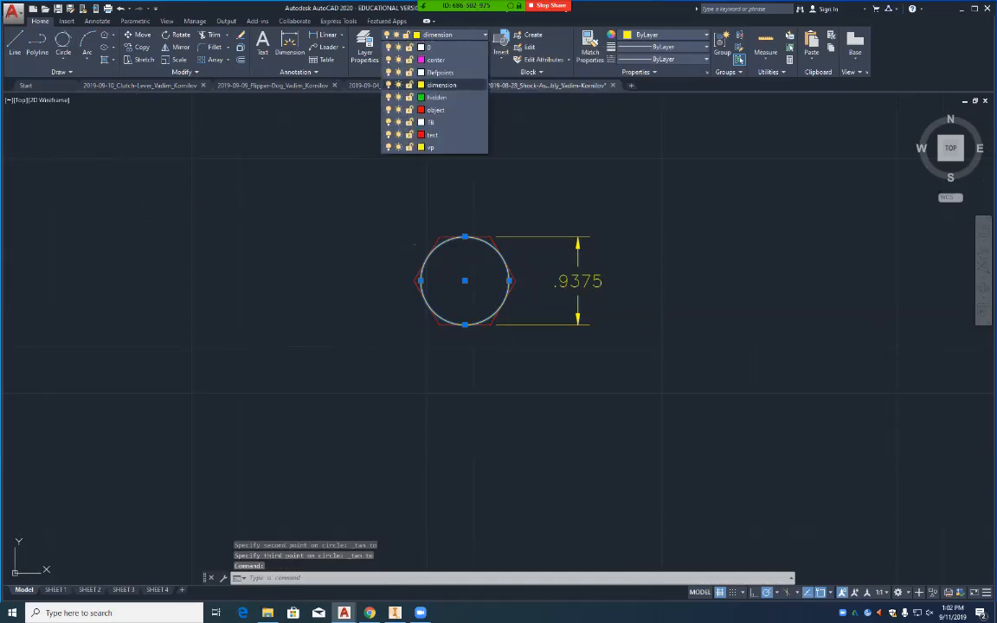
click(433, 135)
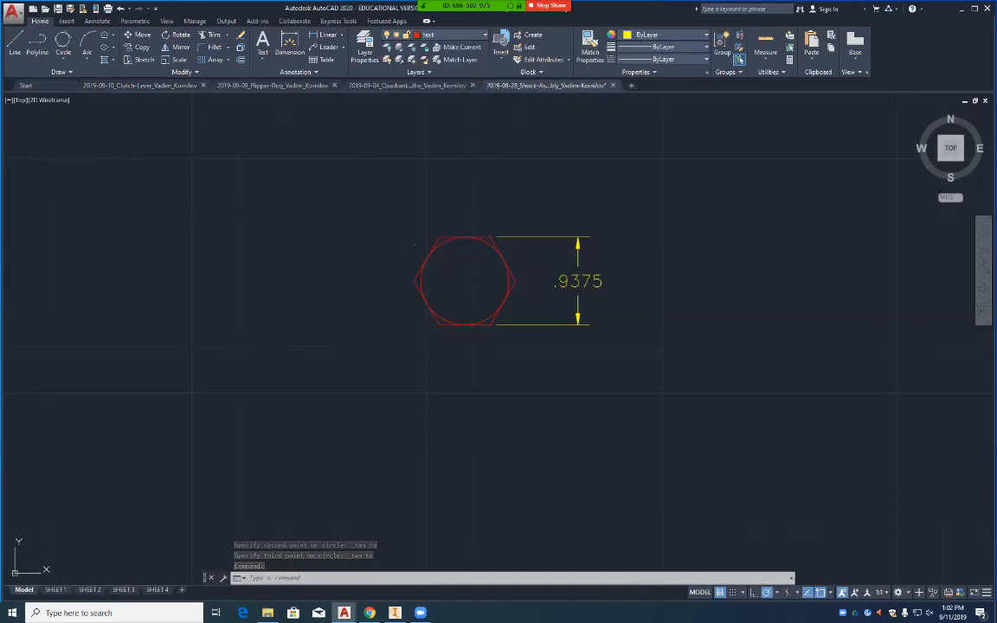
key(Escape)
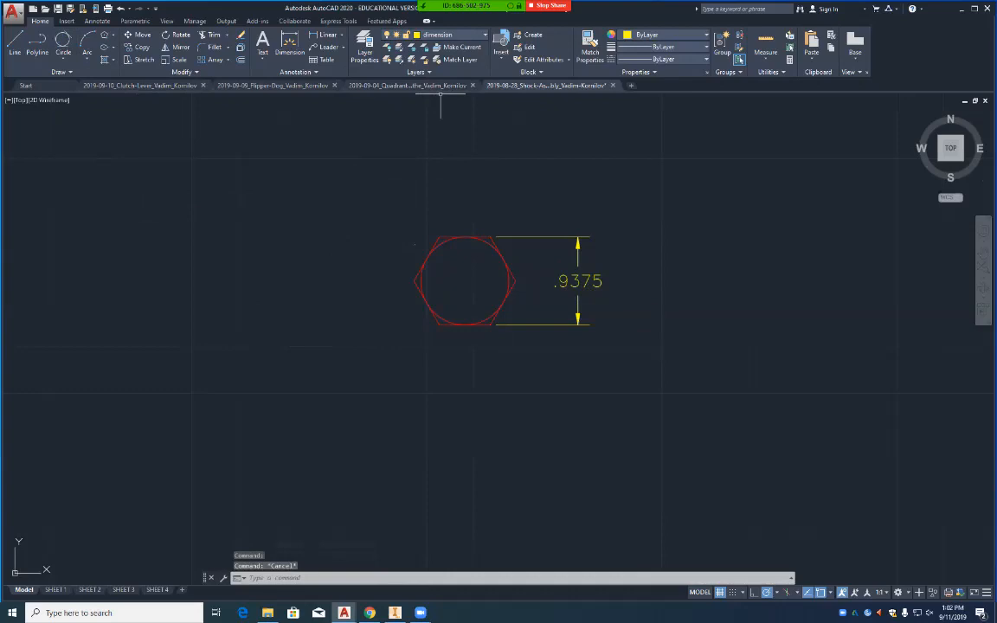
click(437, 35)
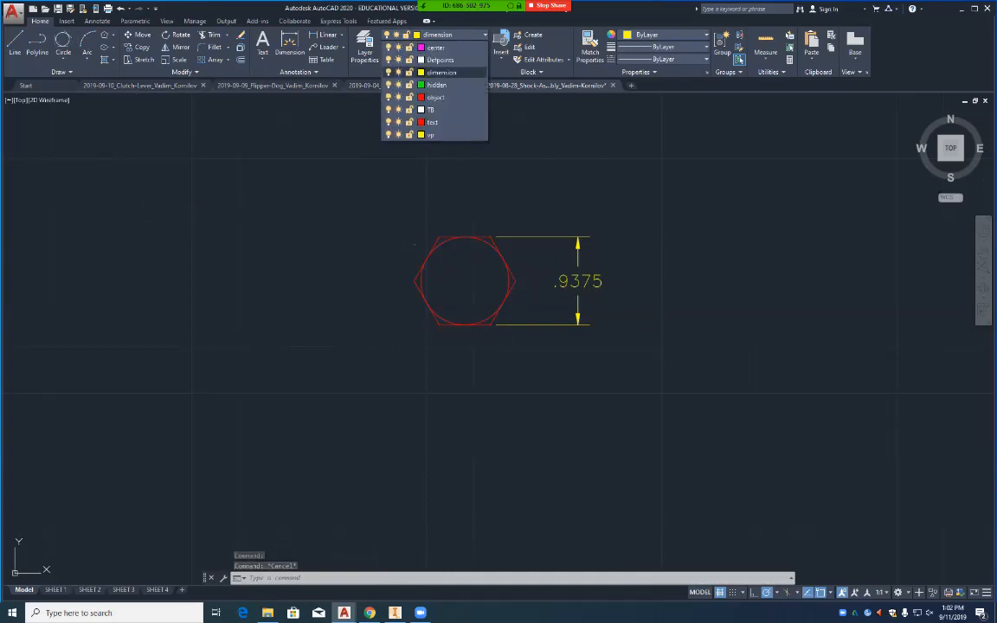
click(433, 134)
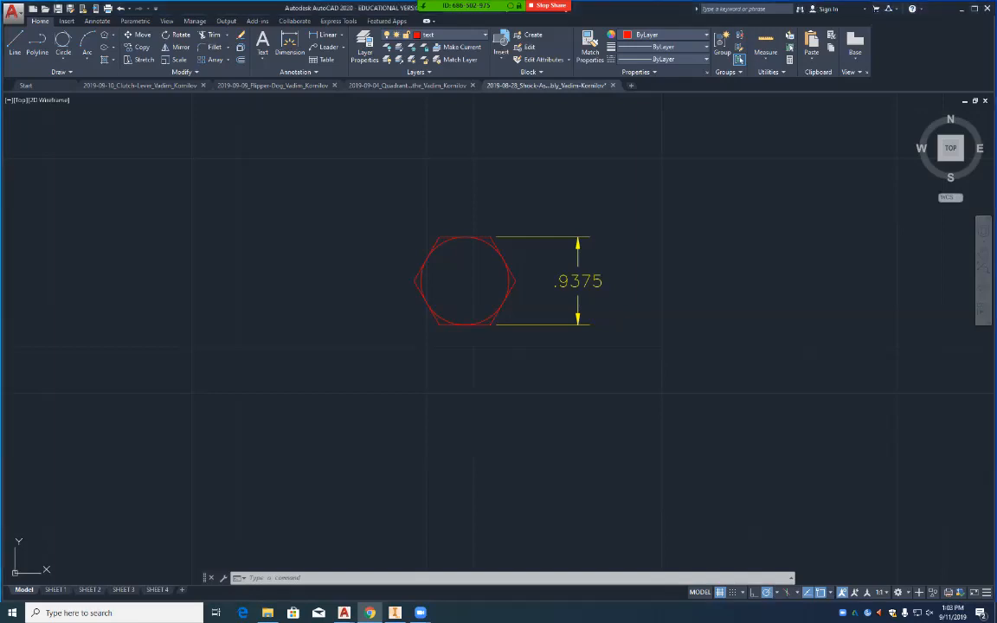
Step: Draw vertical lines straight down from the hexagon's left and right corners, about 2.3 and 2.4 long
text(l)
key(Return)
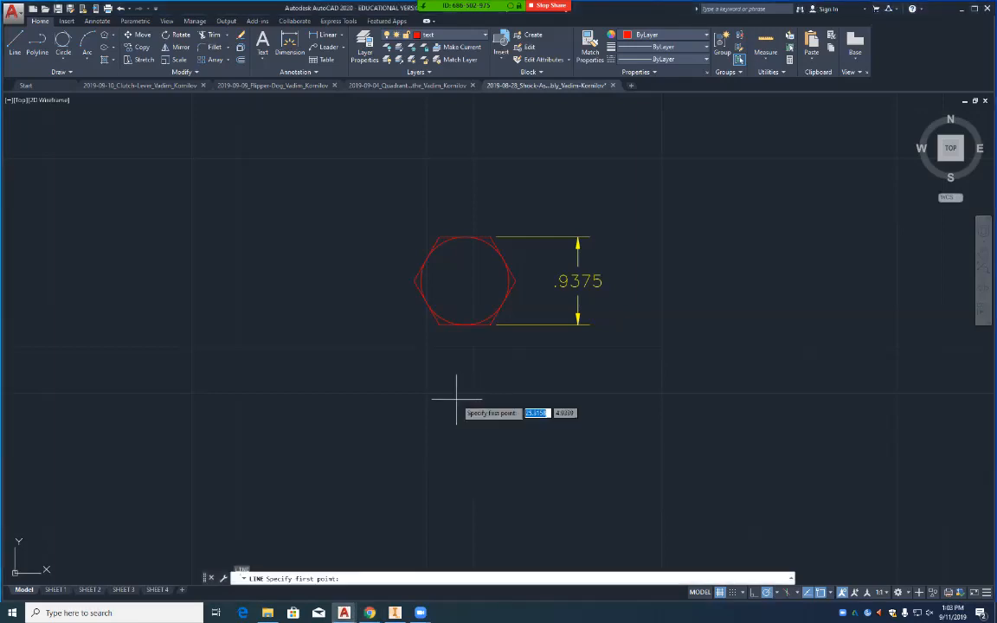
click(415, 280)
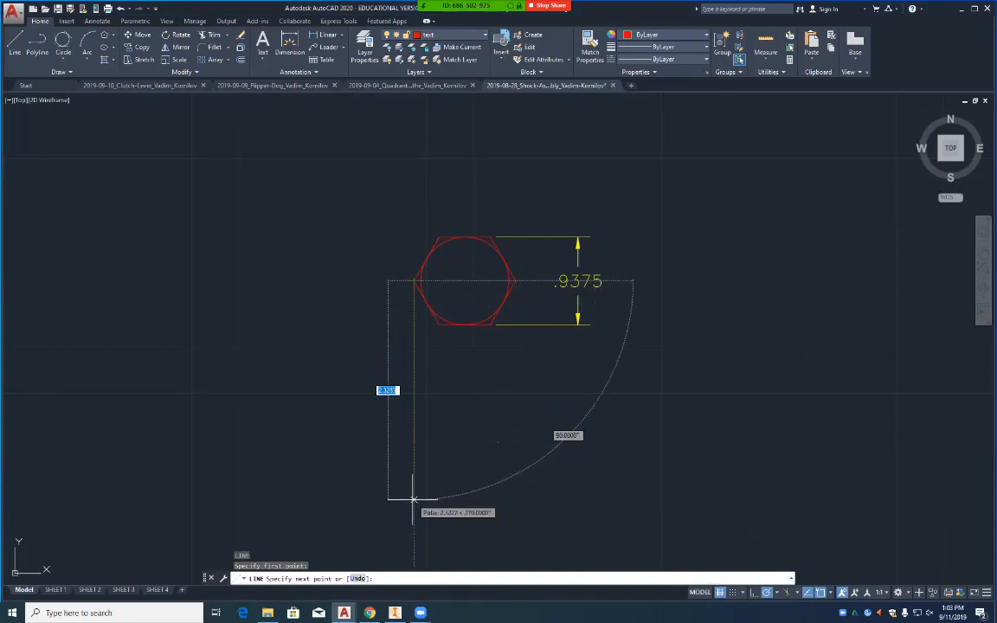
click(415, 500)
key(Return)
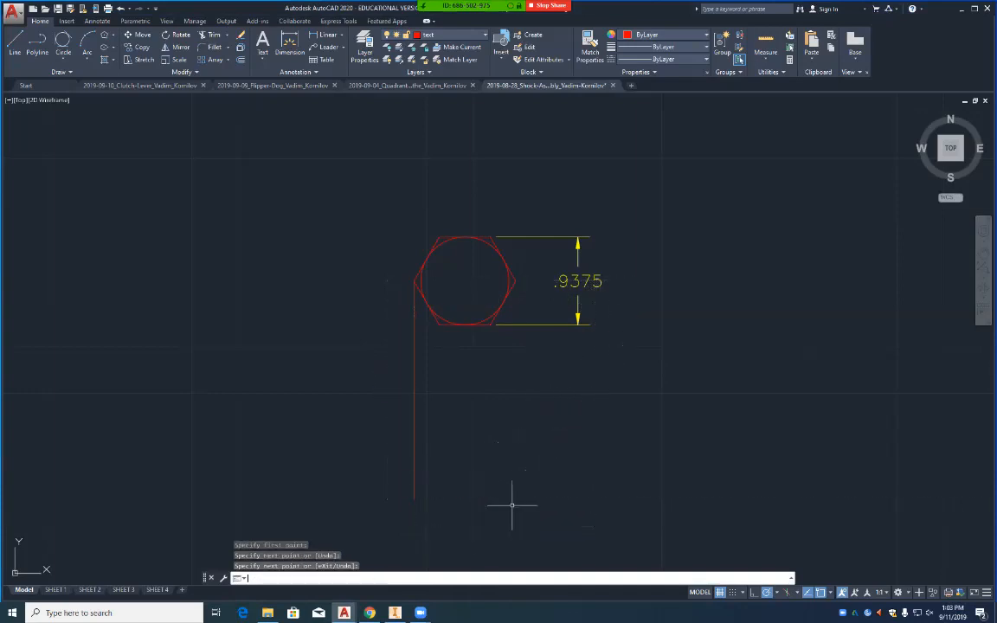
key(Return)
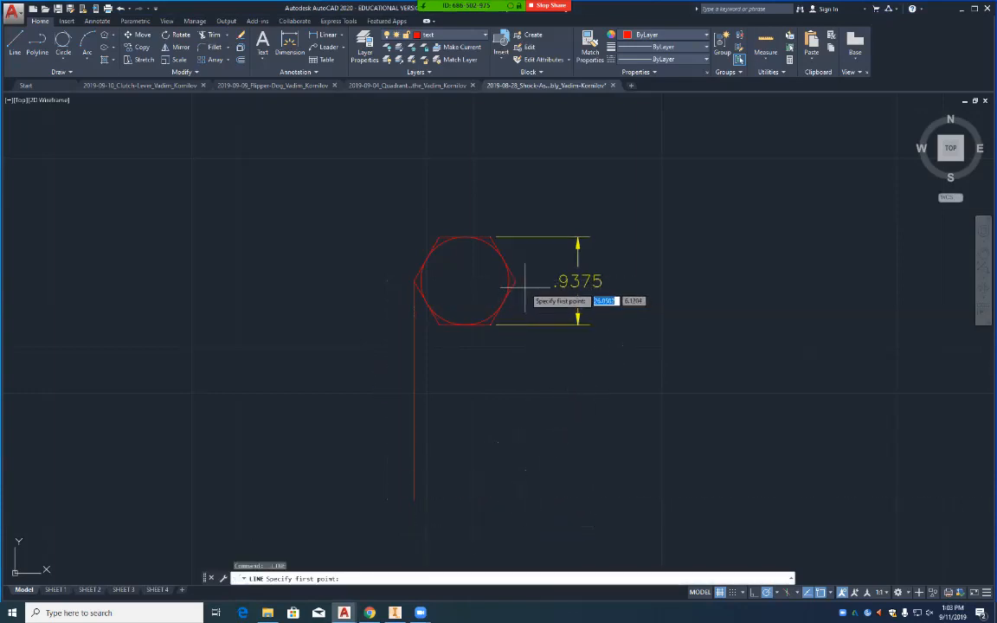
click(516, 282)
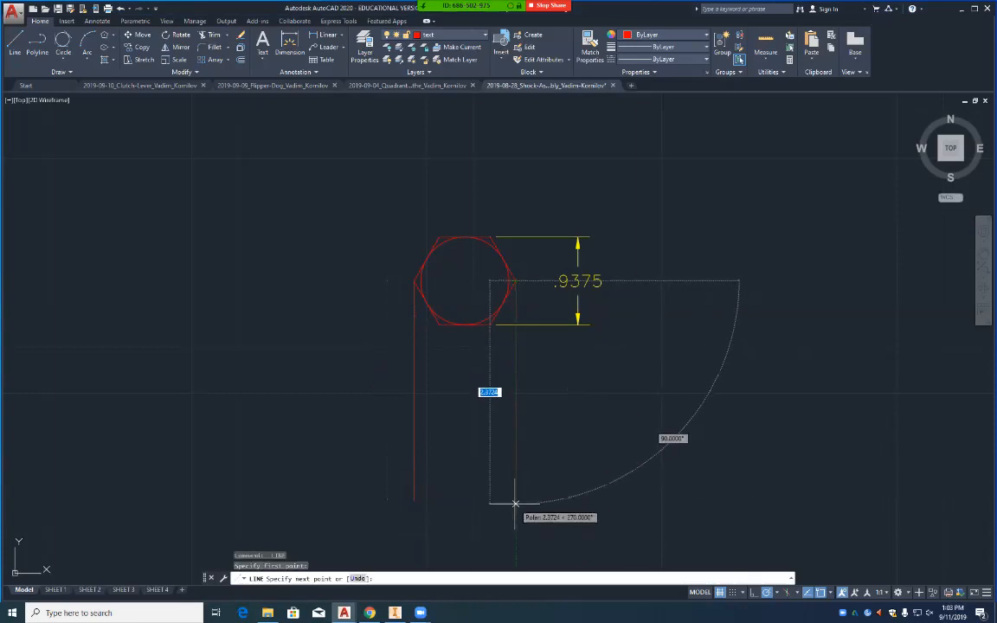
click(516, 502)
key(Return)
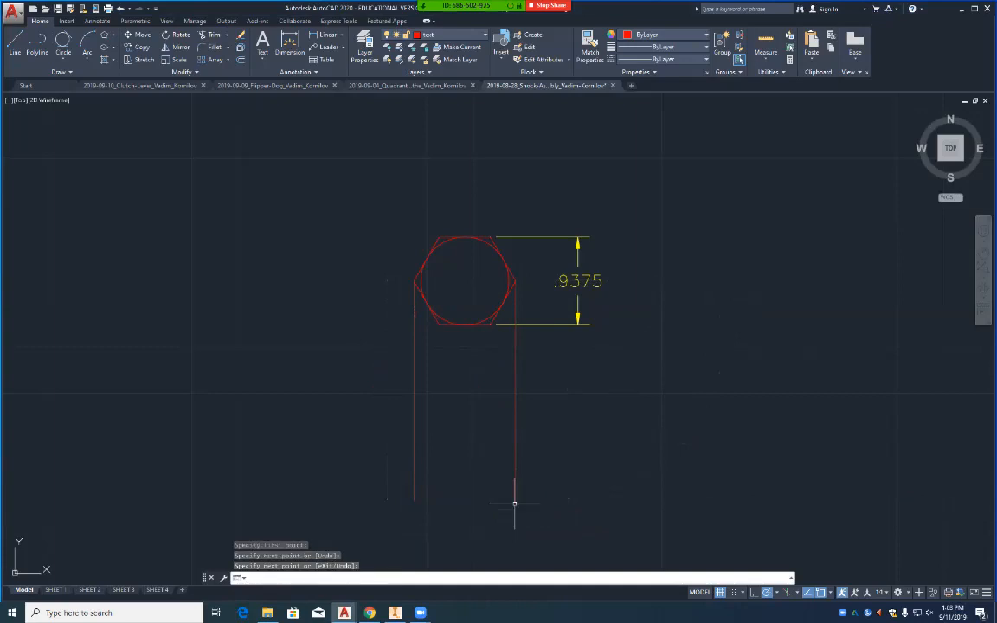
Step: Draw a horizontal line about 1.5 long crossing both vertical lines just above their lower ends
text(l)
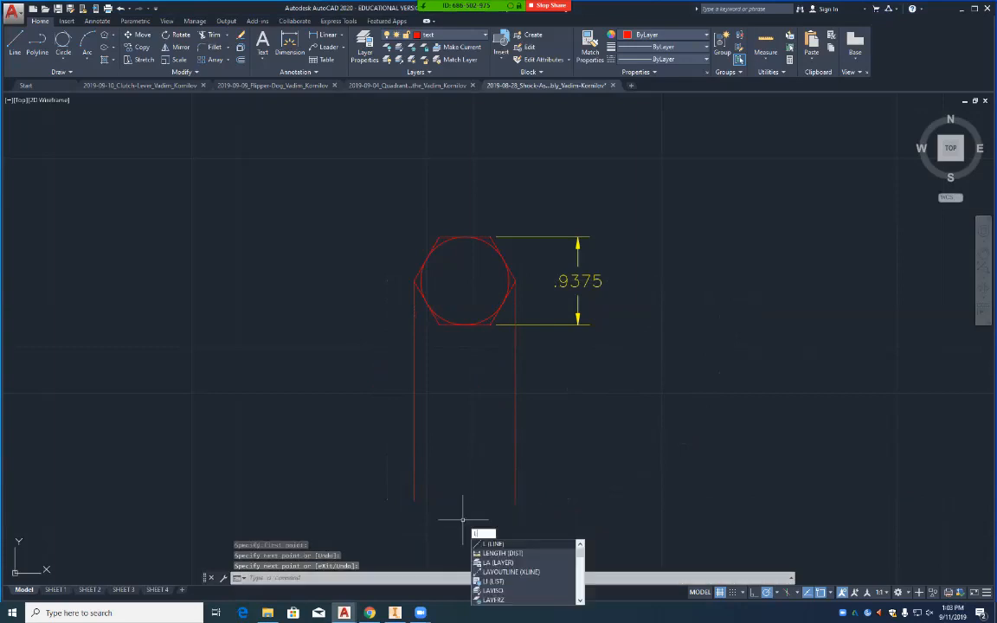
key(Return)
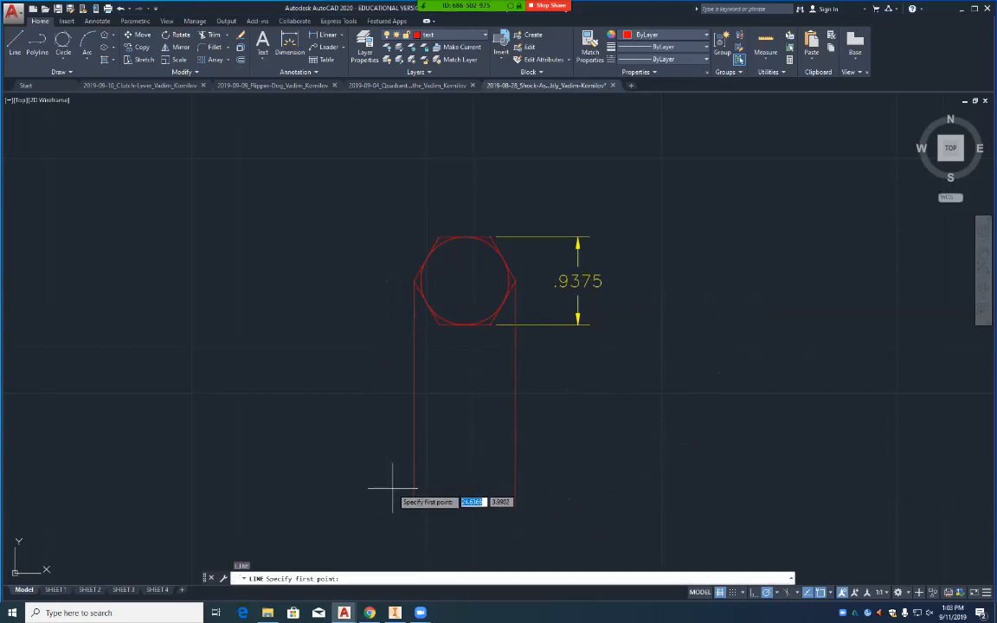
click(392, 487)
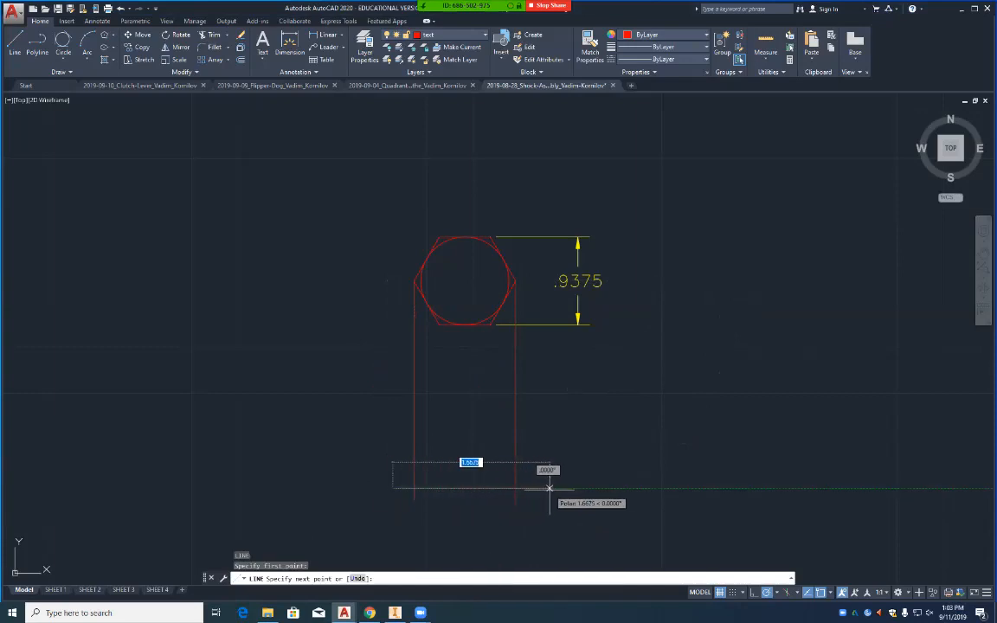
click(534, 487)
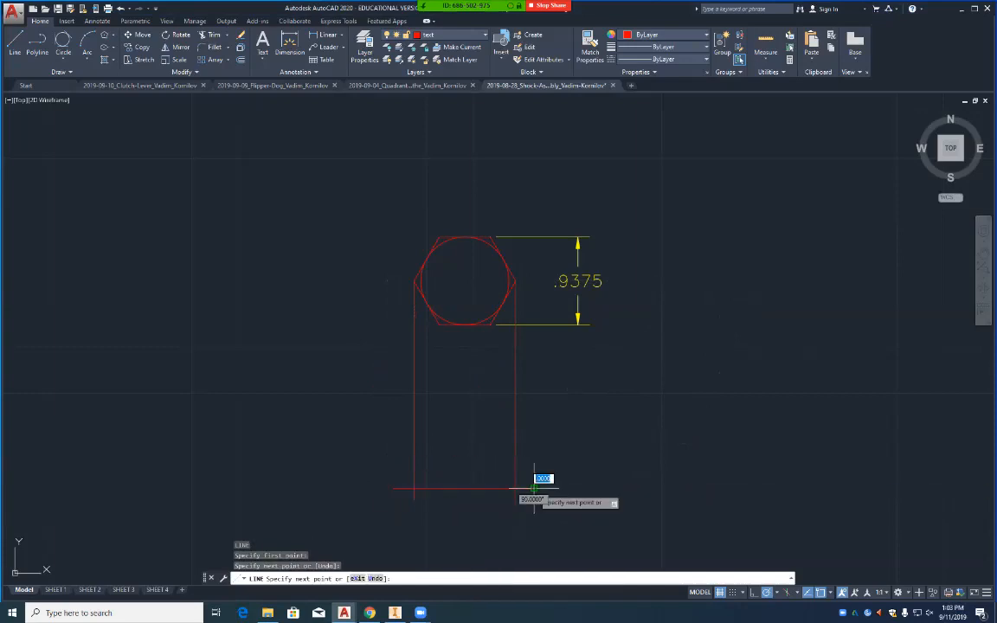
key(Return)
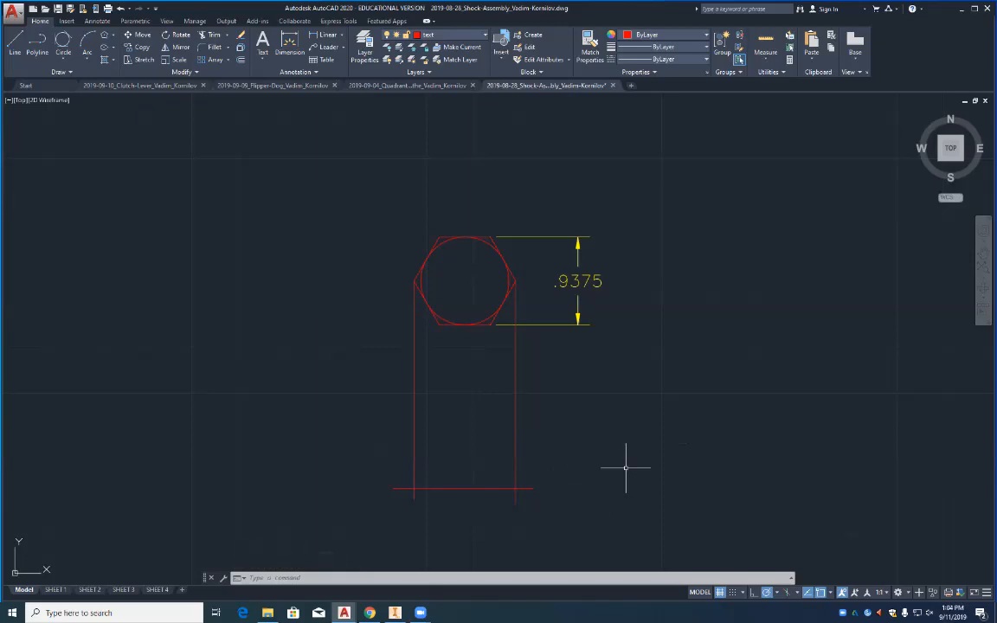
Step: Offset the horizontal line upward by .4785
text(o)
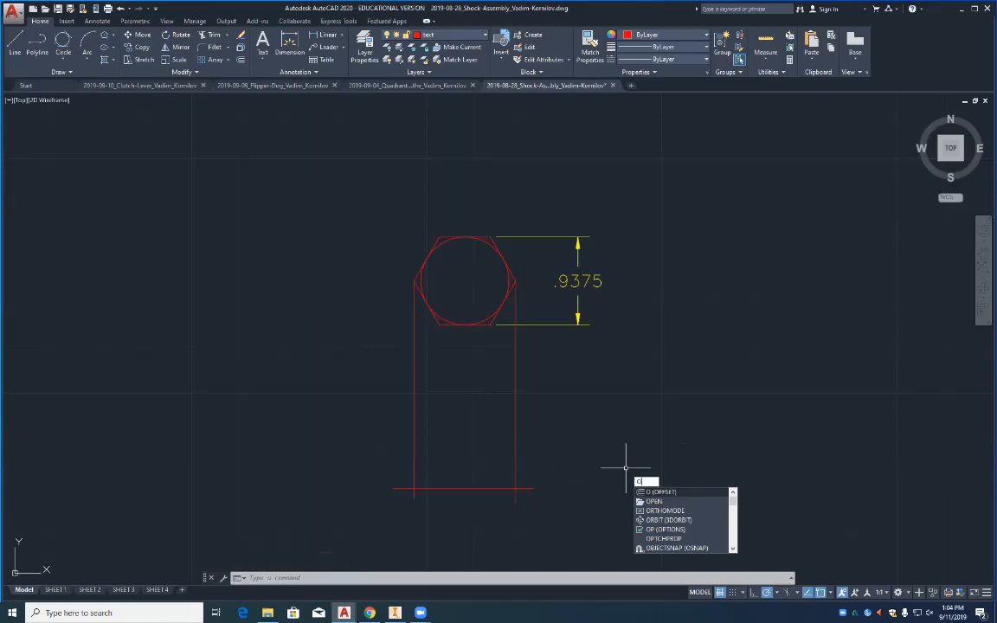
key(Return)
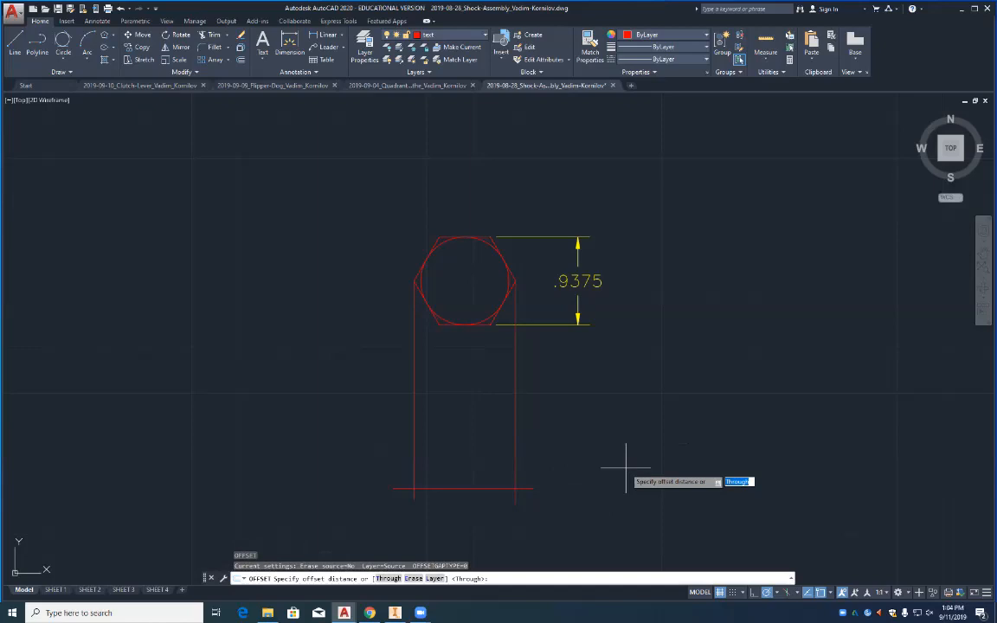
key(BackSpace)
text(.4785)
key(Return)
click(469, 487)
click(469, 450)
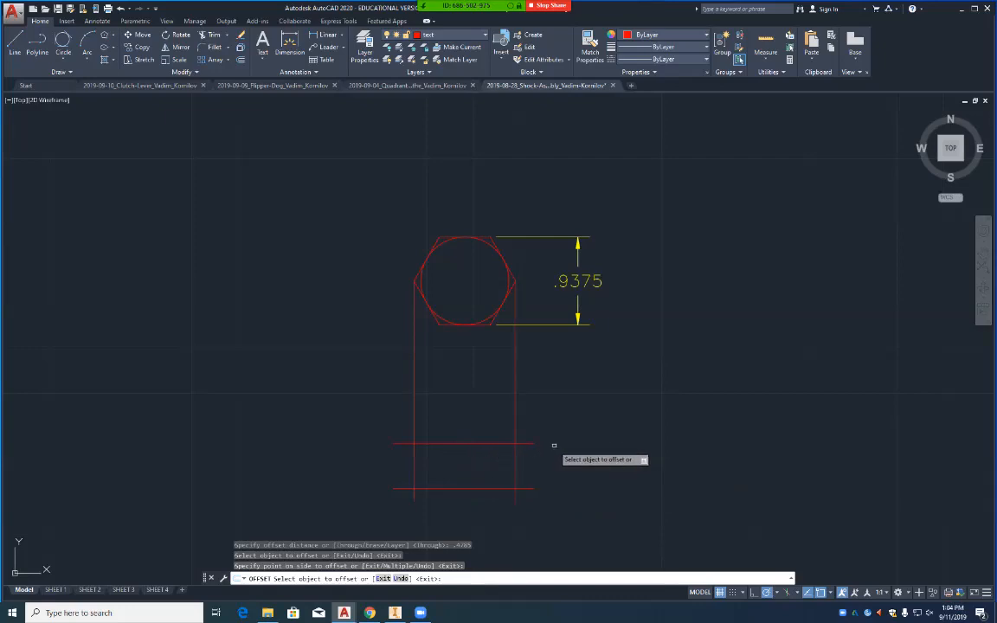
Step: Fillet the two right corners of the side-view rectangle with radius 0, joining the horizontal lines to the right vertical line
key(Escape)
text(f)
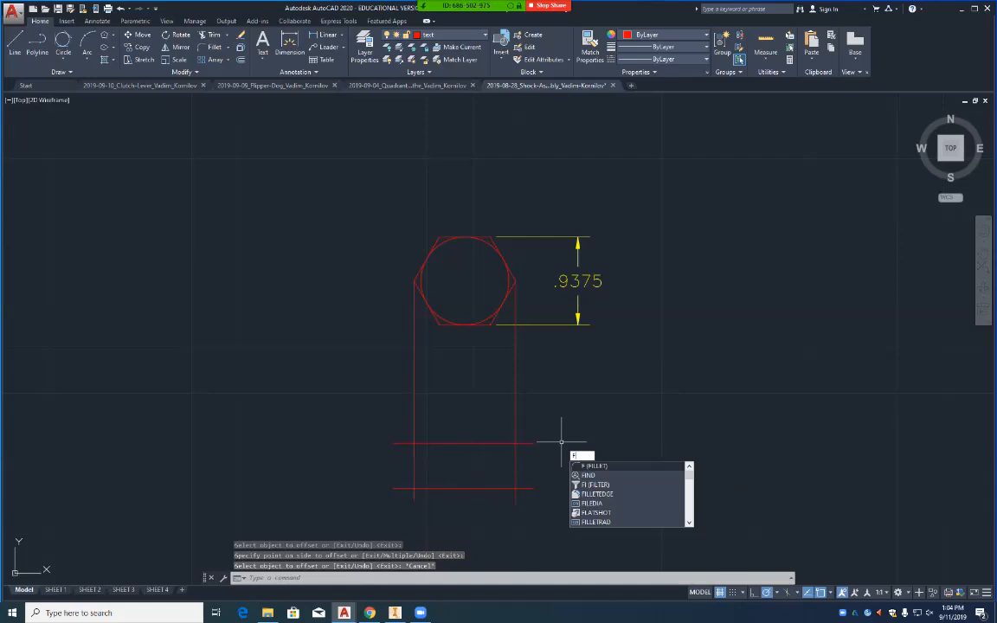
key(Return)
text(r)
key(Return)
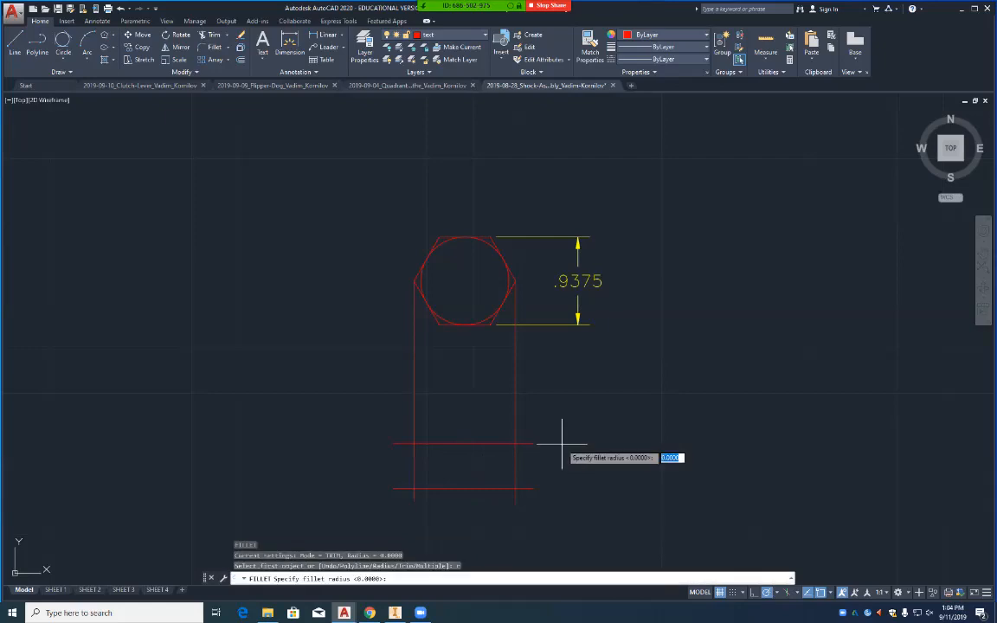
key(Return)
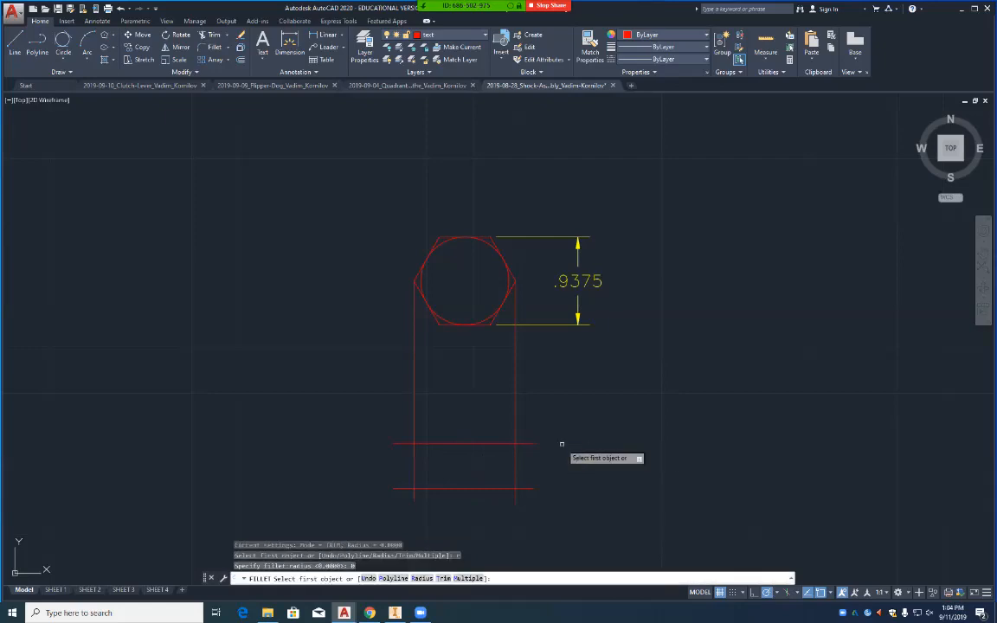
click(493, 444)
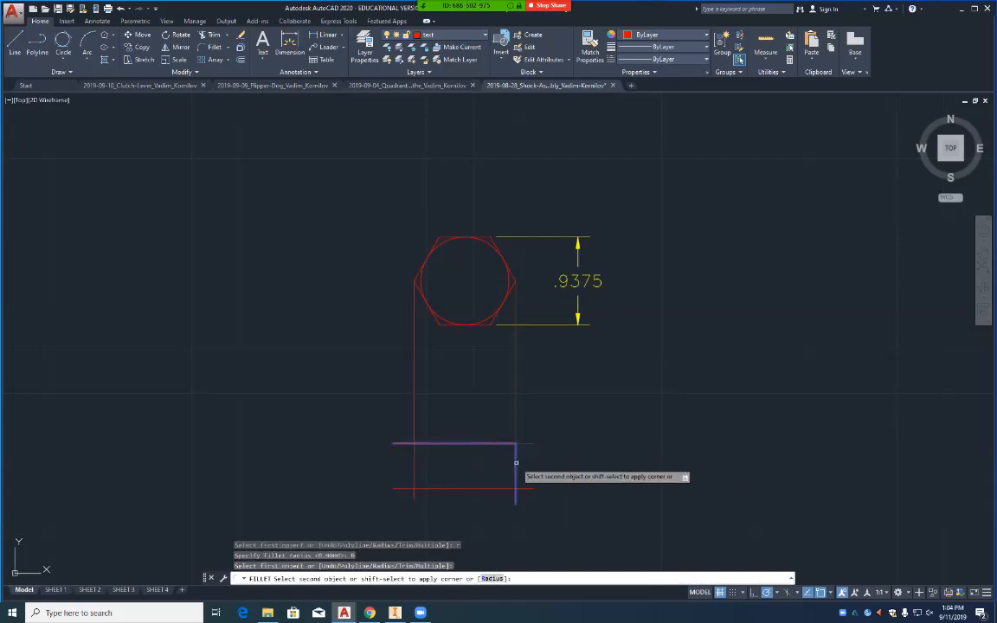
click(516, 463)
key(Return)
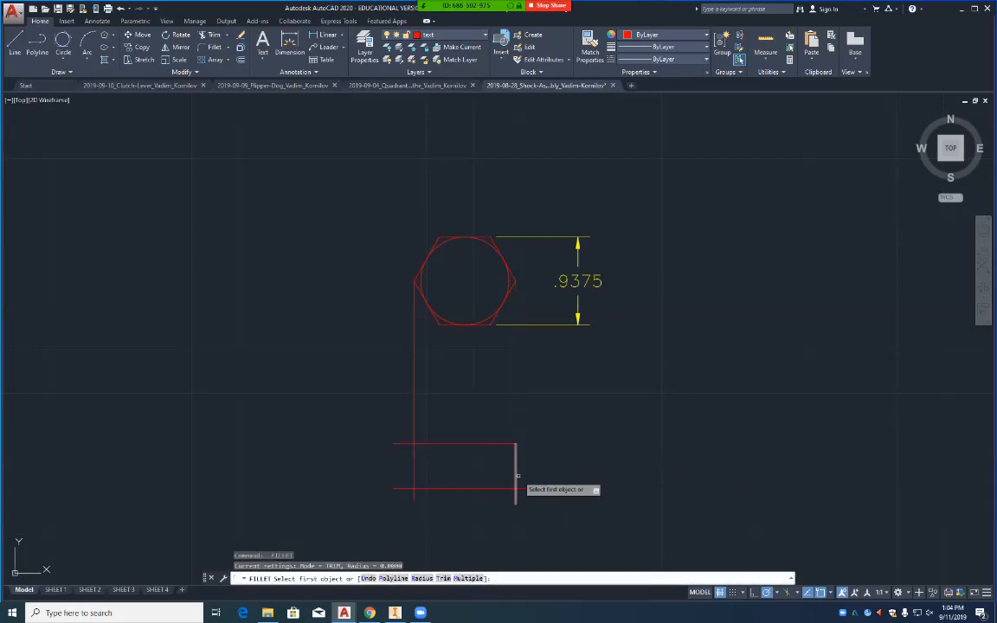
click(516, 475)
click(506, 488)
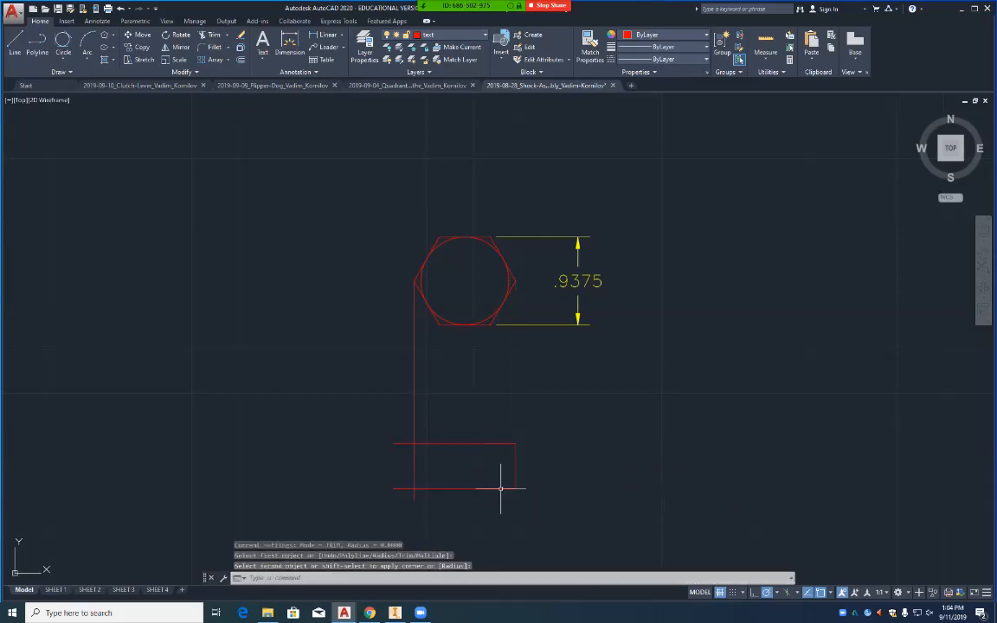
Step: Close the side-view rectangle's two left corners with radius 0 fillets against the left vertical line
key(Return)
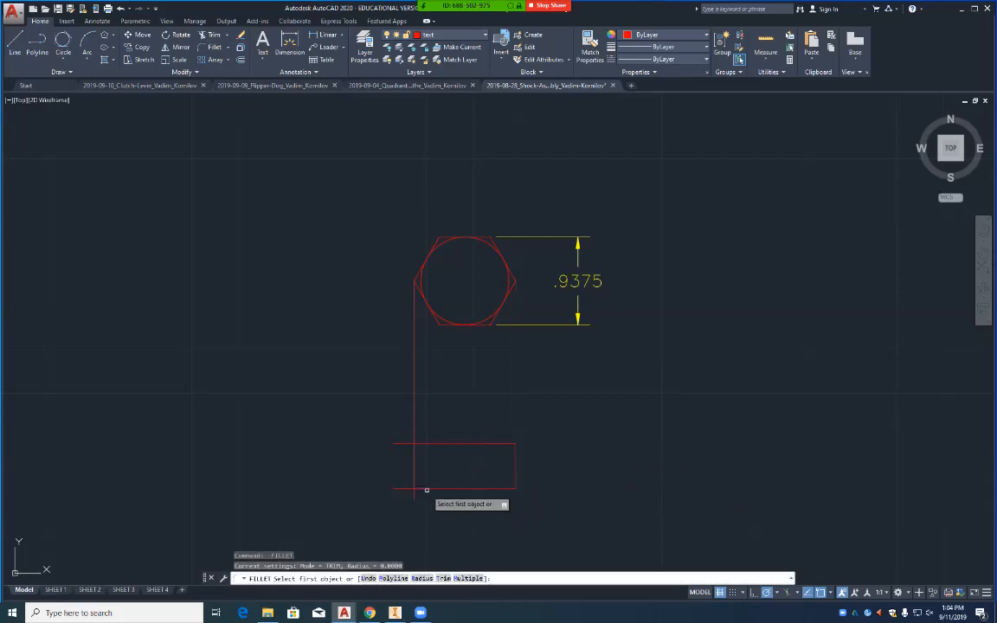
click(427, 489)
click(415, 472)
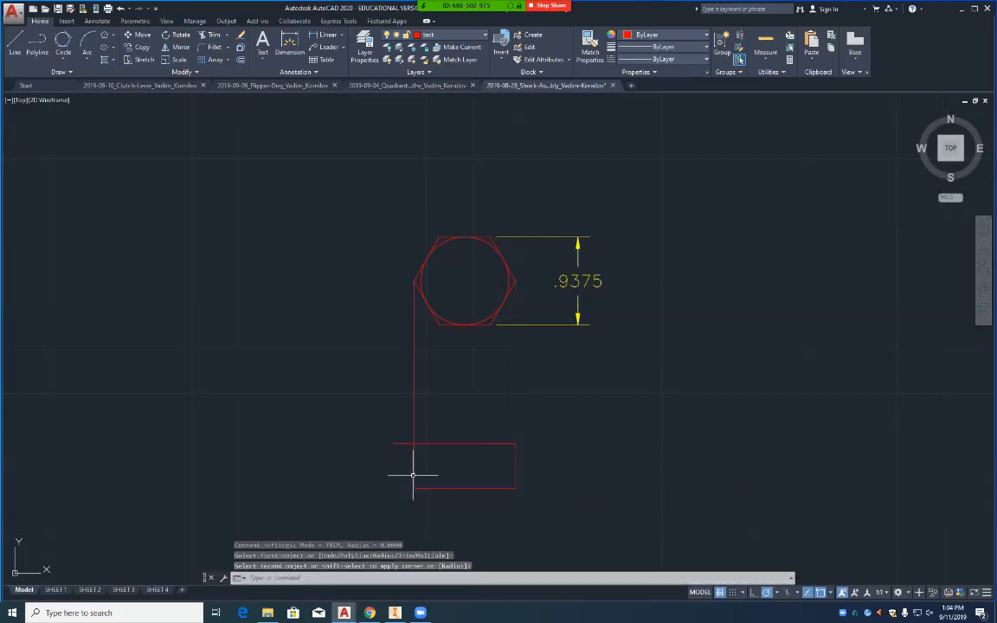
key(Return)
click(415, 457)
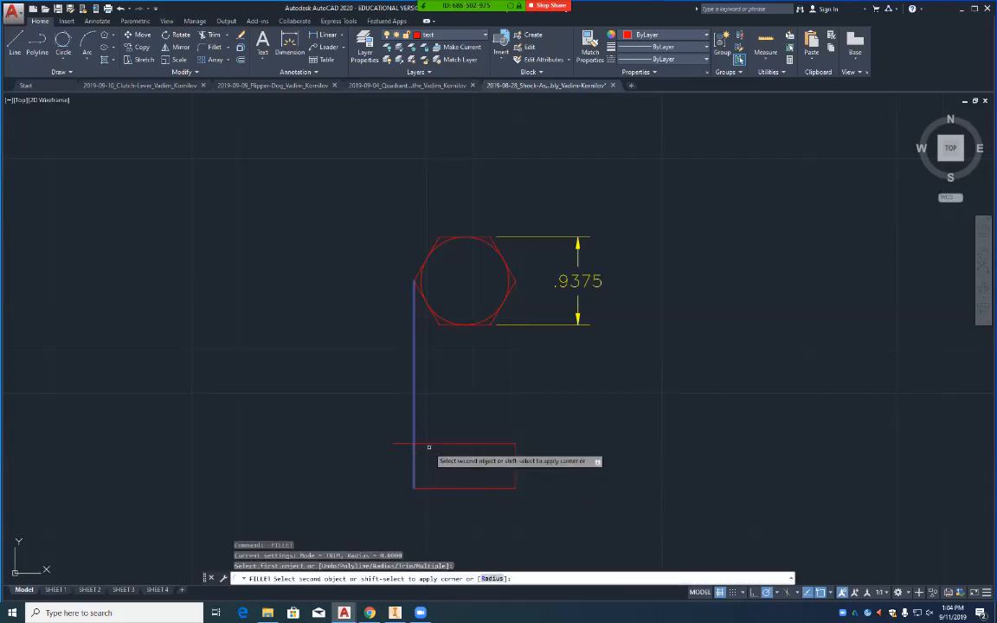
click(430, 444)
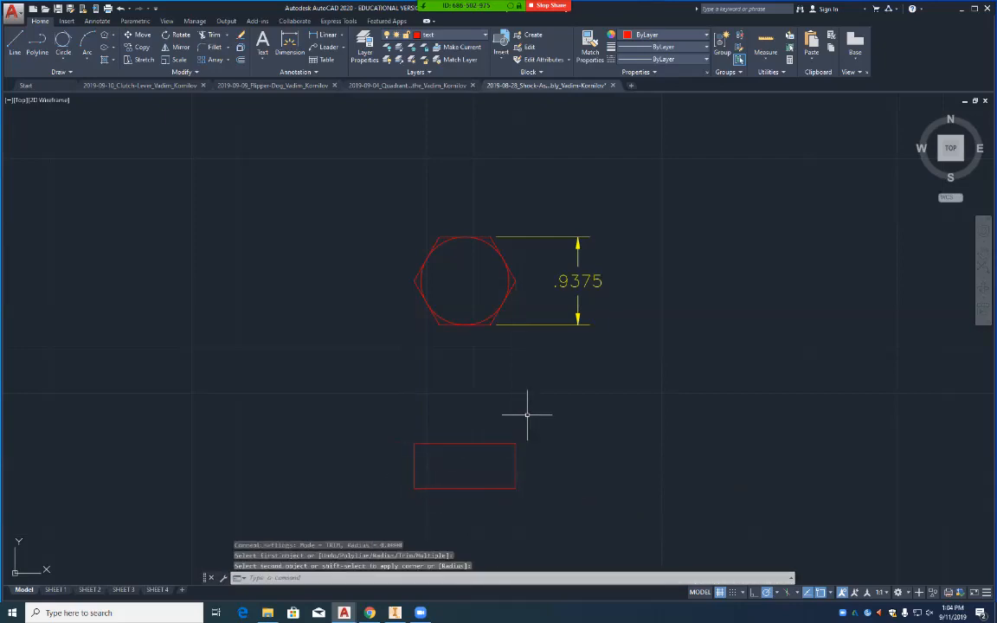
key(Escape)
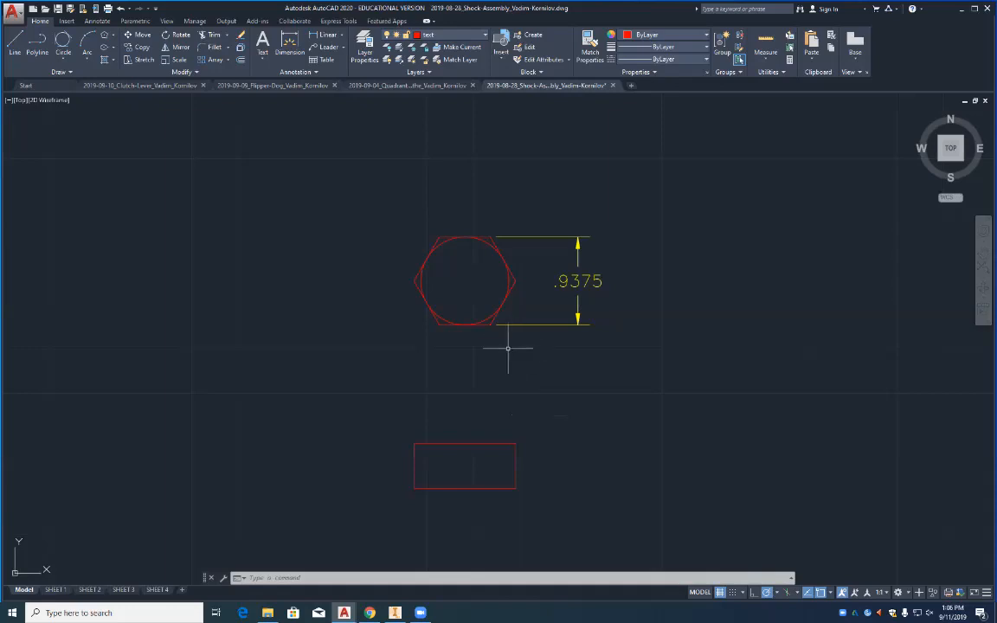
Step: Draw vertical lines from the hexagon's two bottom corners down to the lower edge of the side-view rectangle
text(l)
key(Return)
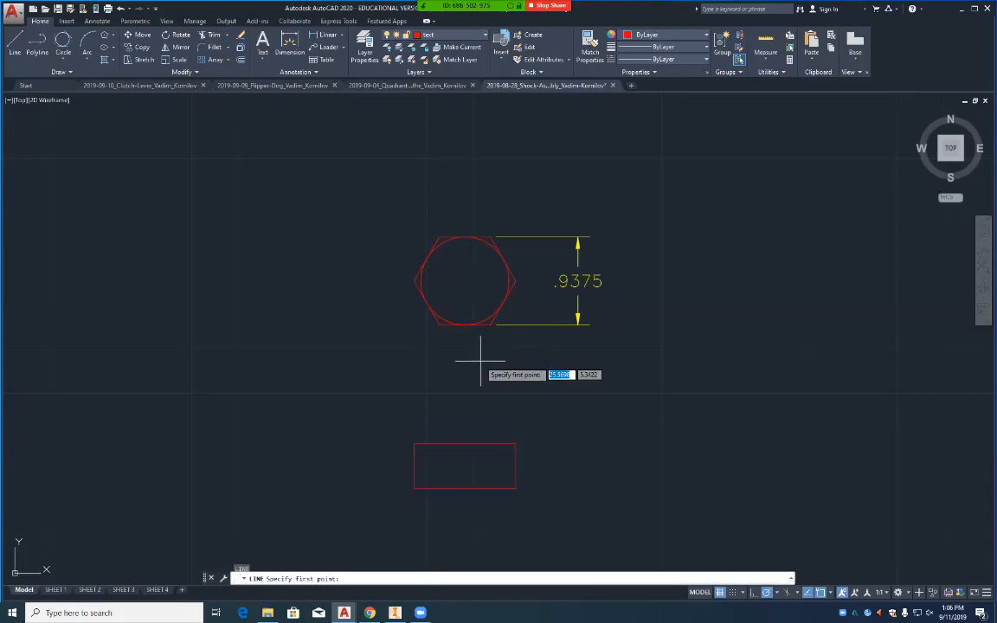
click(439, 325)
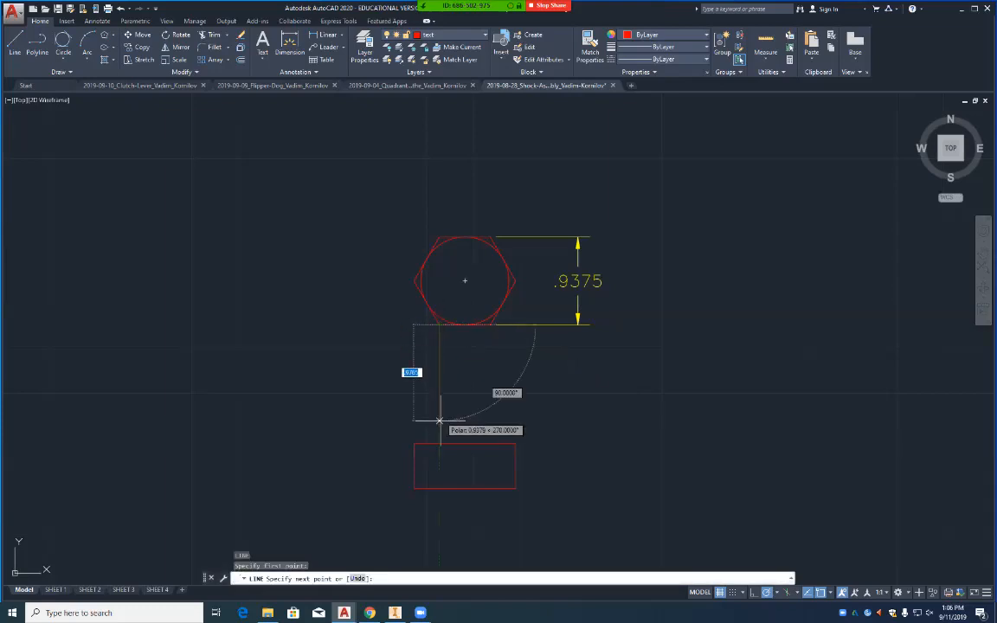
click(440, 483)
key(Return)
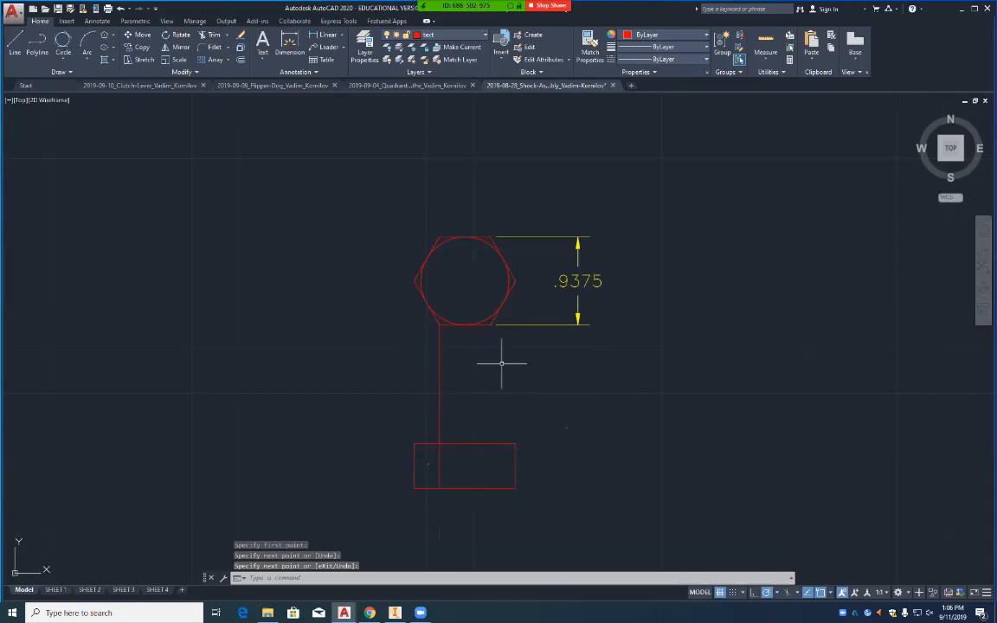
key(Return)
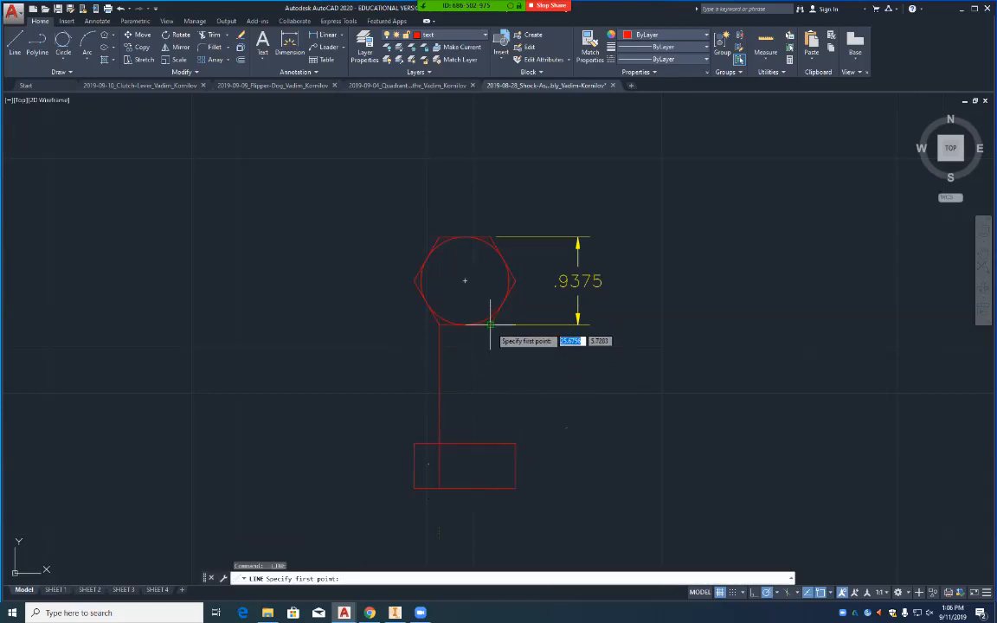
click(465, 325)
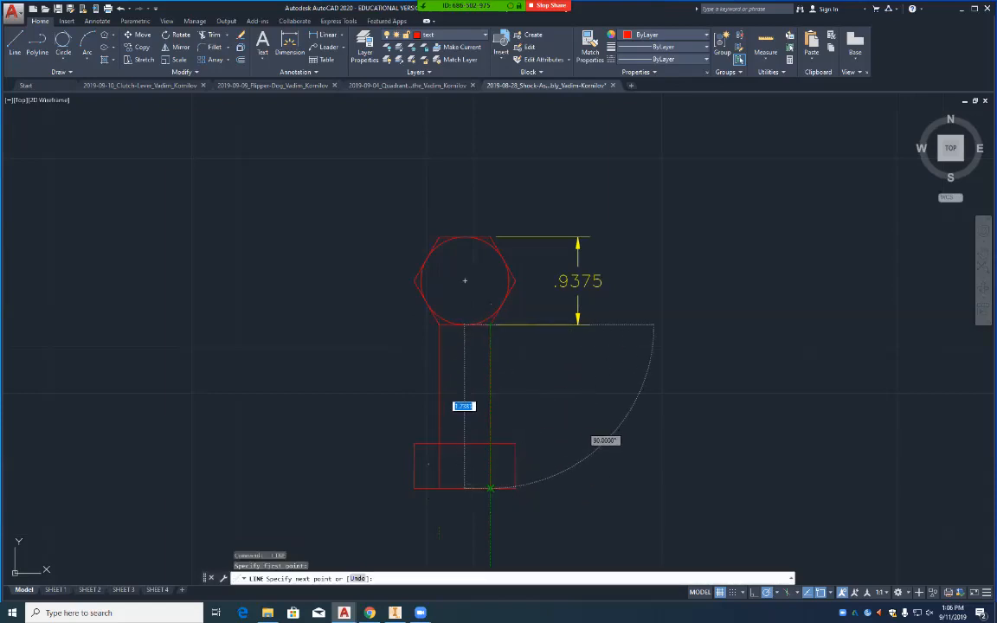
click(491, 487)
key(Return)
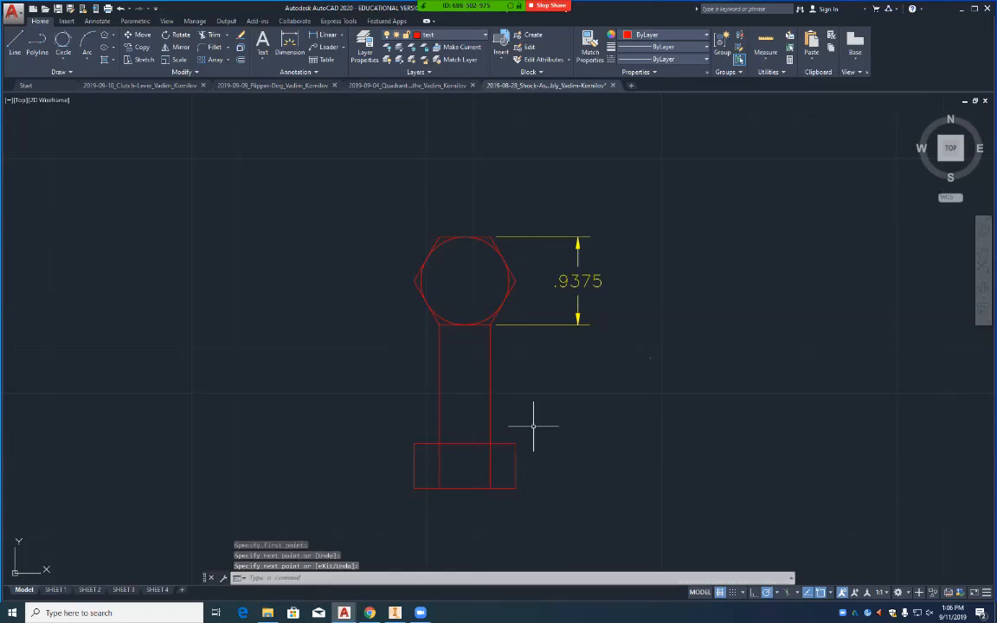
Step: Trim both vertical lines between the hexagon and the rectangle's upper edge
text(ts or)
key(Return)
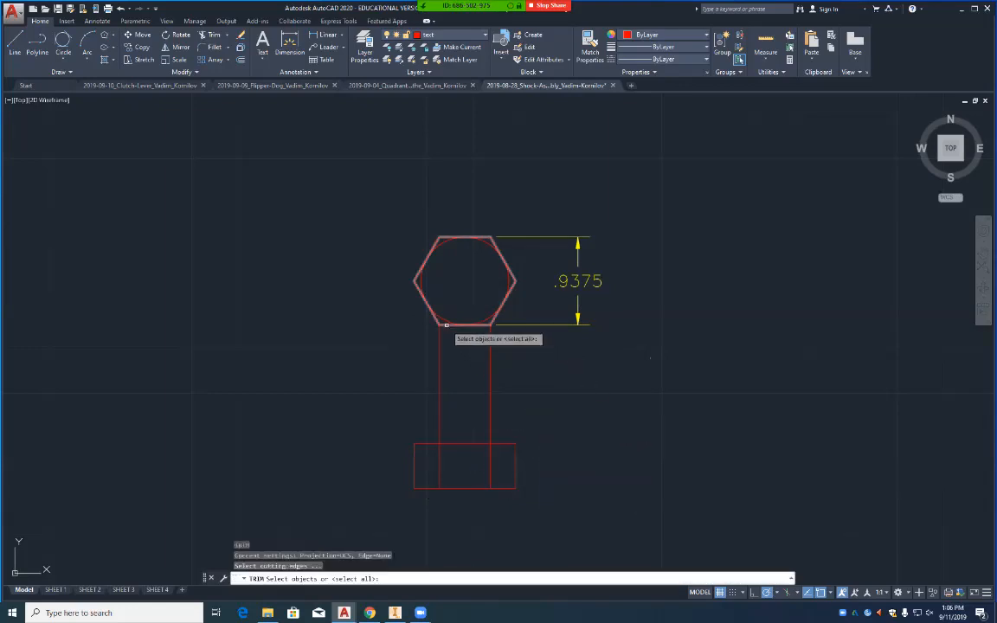
click(447, 325)
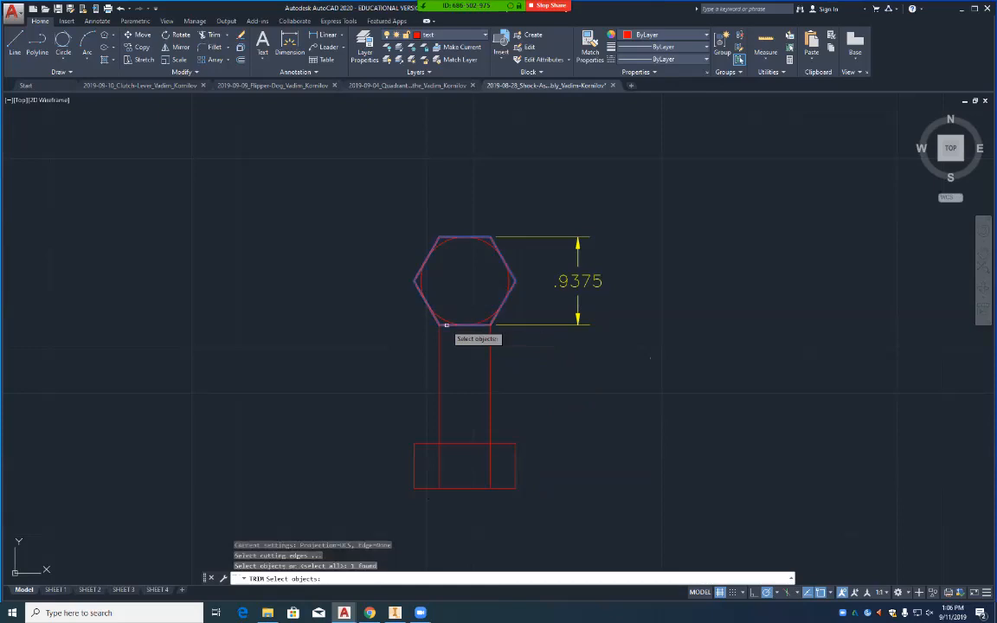
click(460, 444)
key(Return)
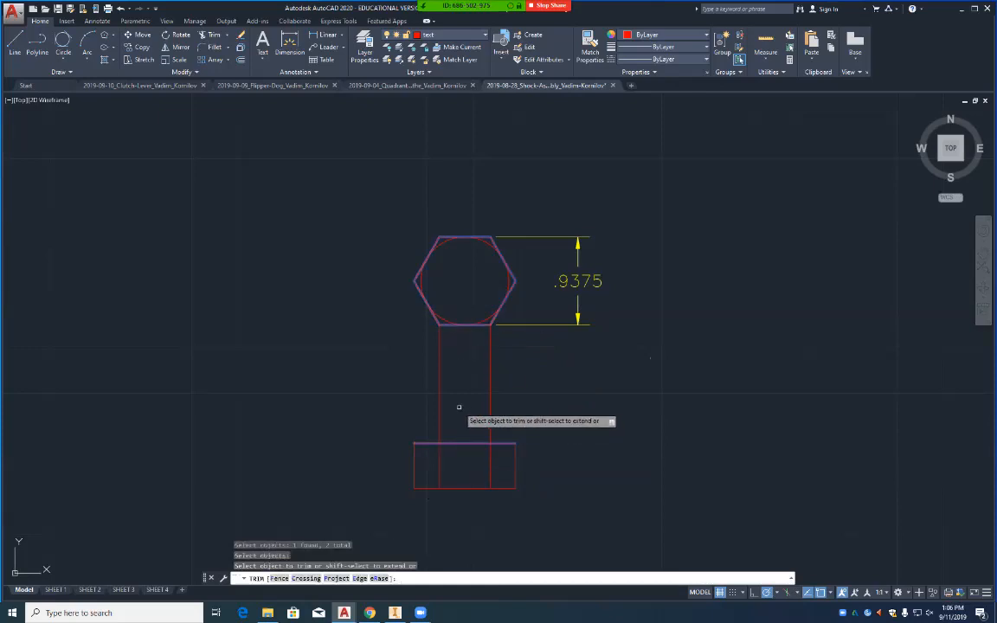
click(412, 380)
click(530, 400)
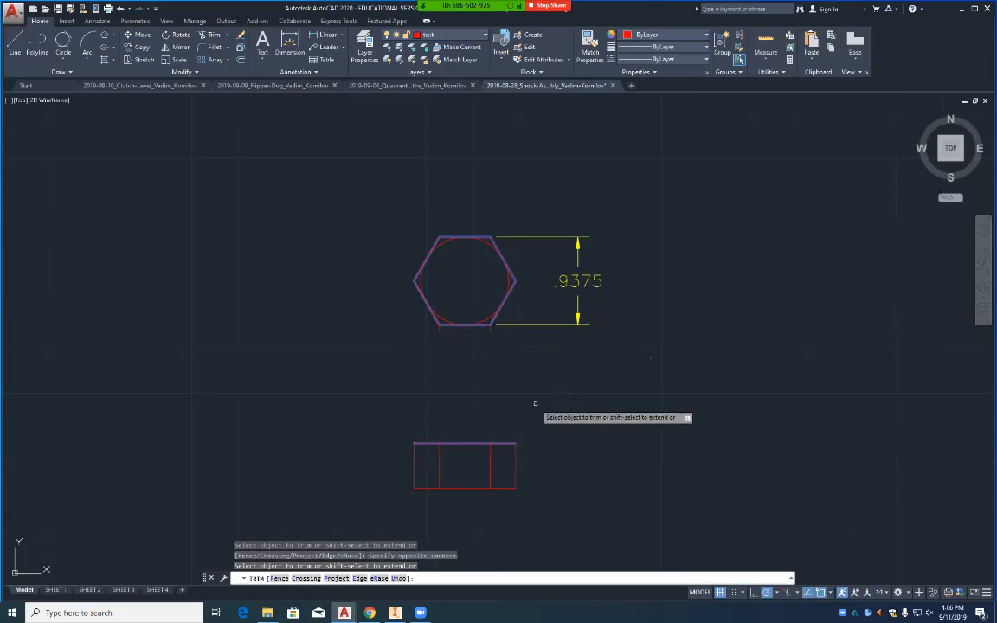
key(Return)
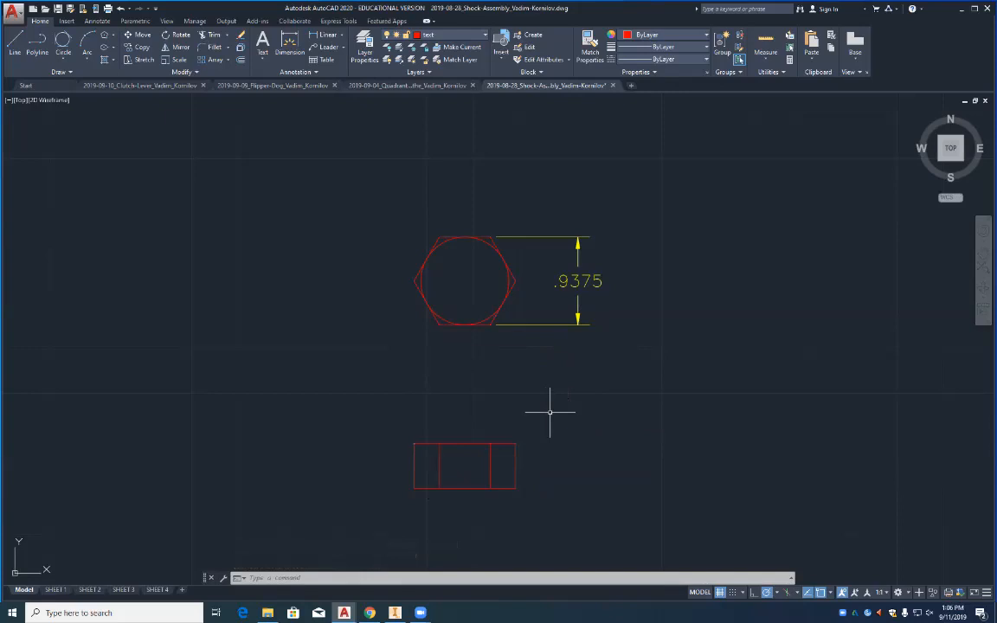
Step: Offset the side-view rectangle's lower edge downward by 3
text(o)
key(Return)
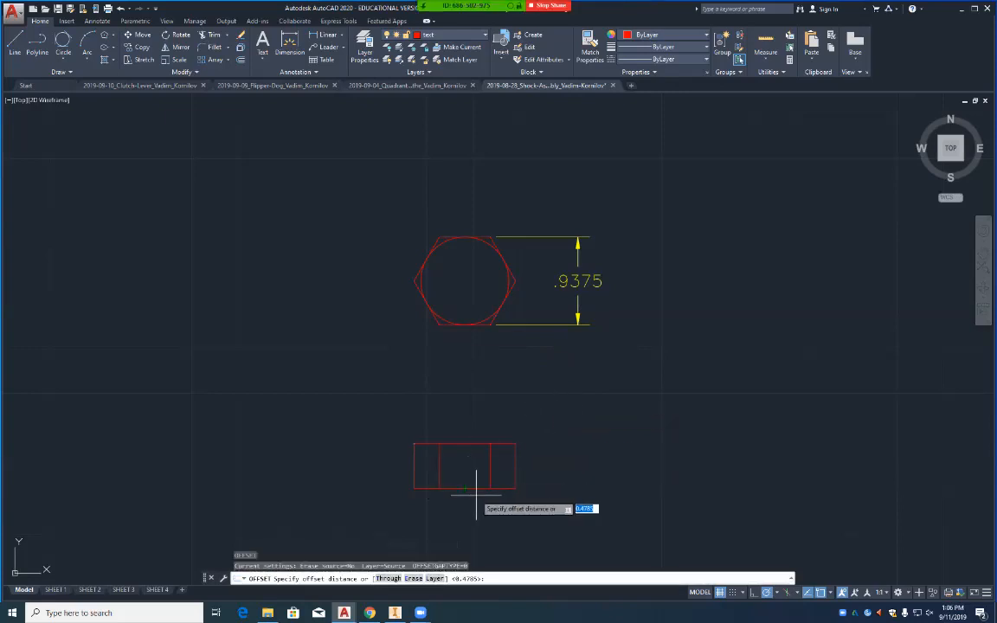
text(3)
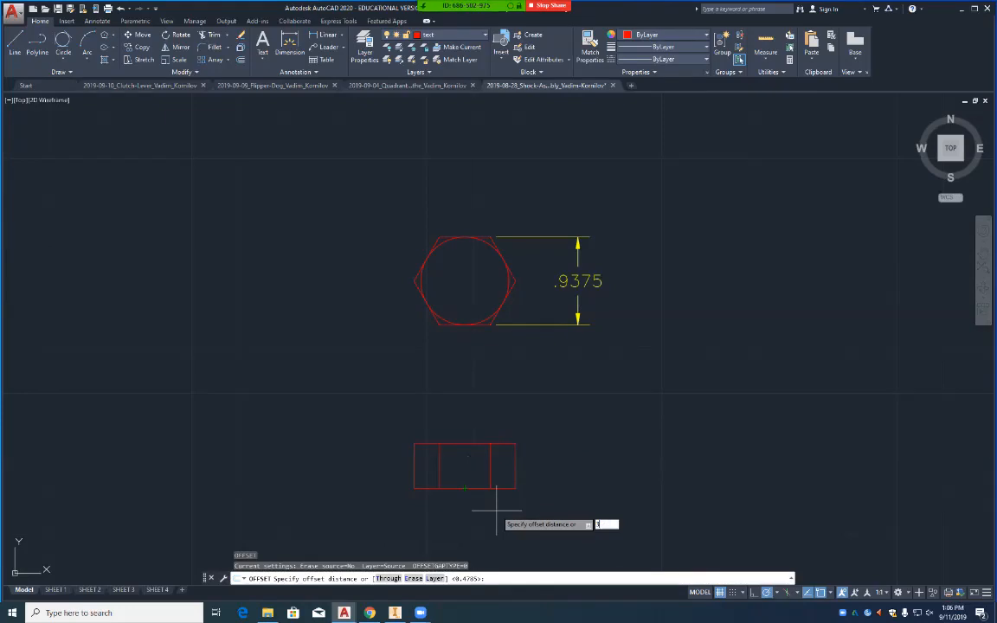
key(Return)
click(476, 488)
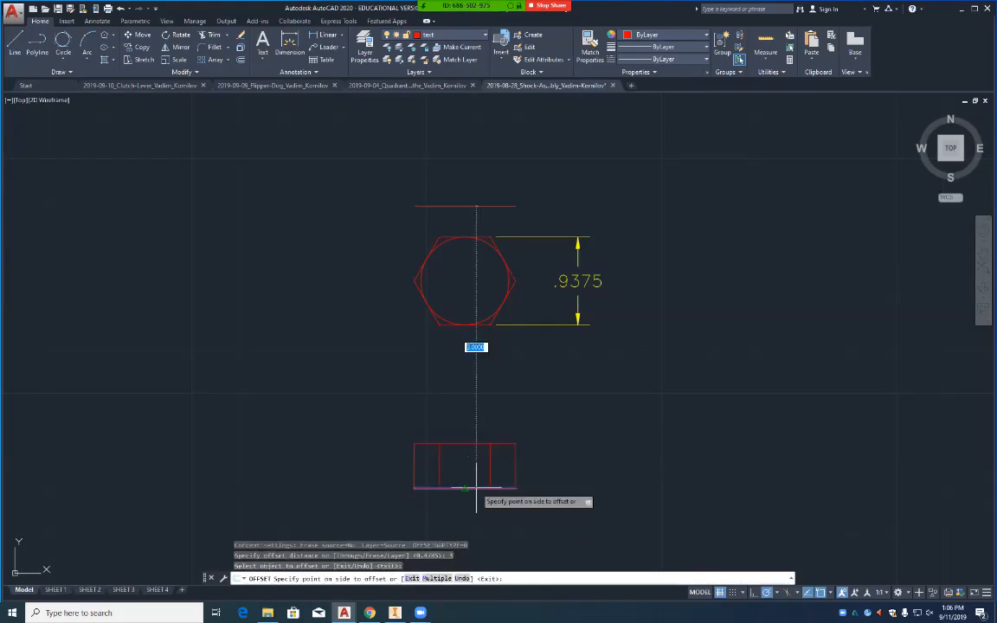
click(484, 526)
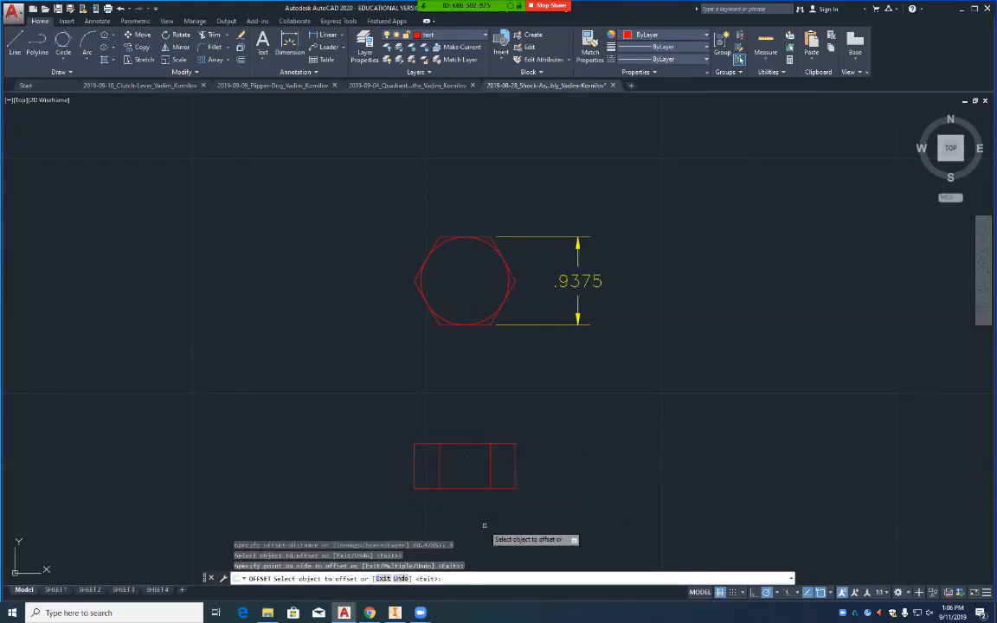
Step: Offset the rectangle's lower edge downward by 2 and delete the line offset at a distance of 3
scroll(484, 526, down, 2)
mouse_move(484, 526)
middle_down()
mouse_move(510, 323)
mouse_move(476, 250)
middle_up()
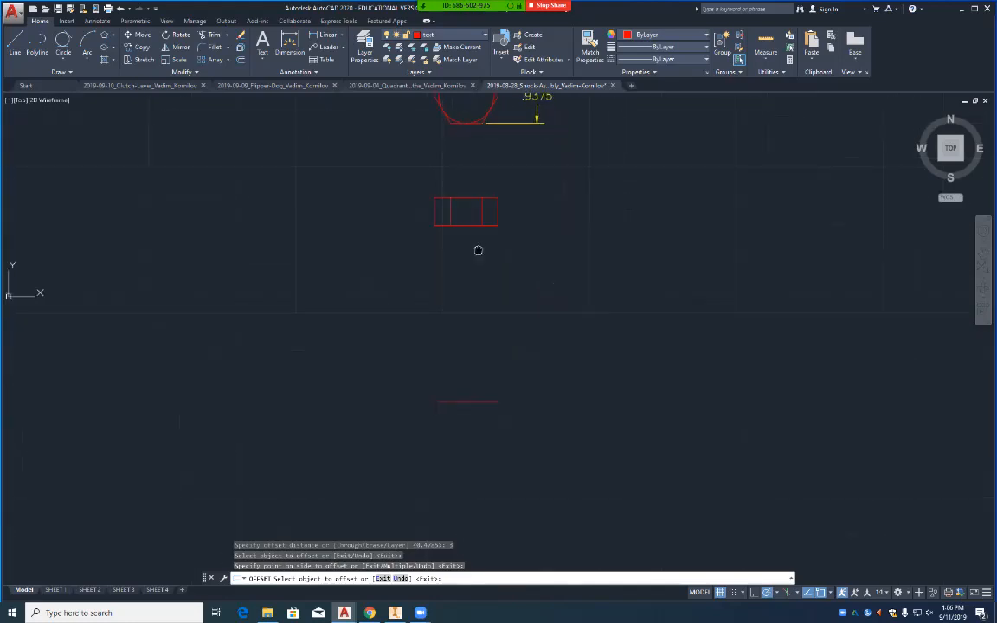
scroll(481, 273, up, 2)
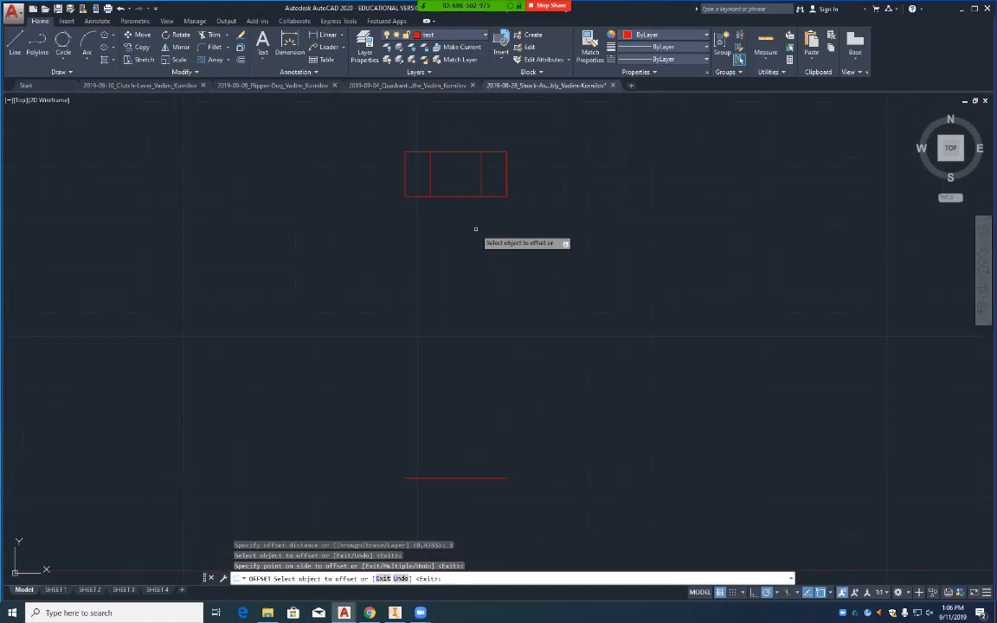
click(463, 197)
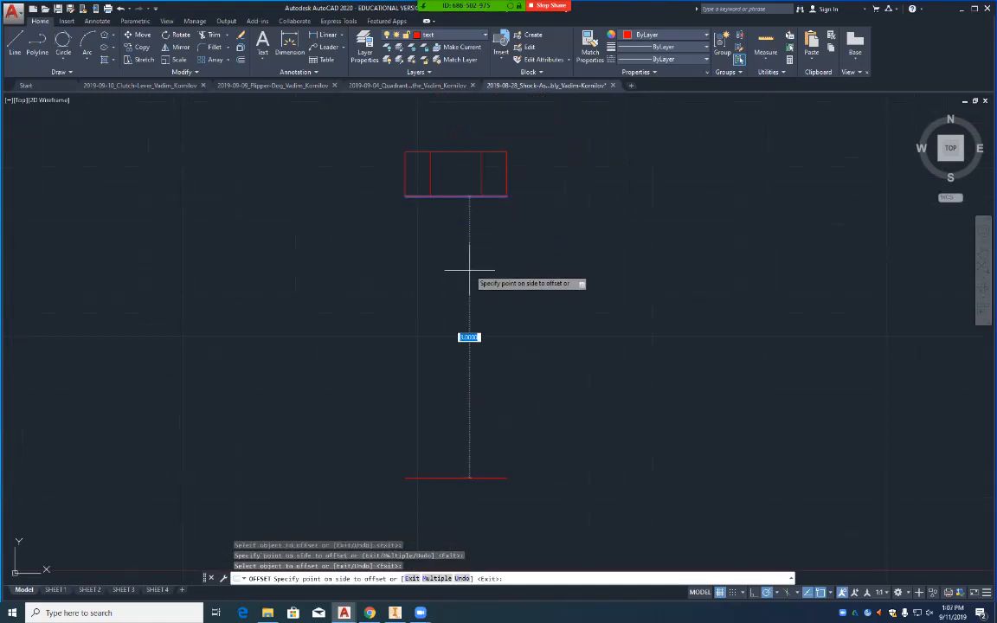
text(2)
key(Return)
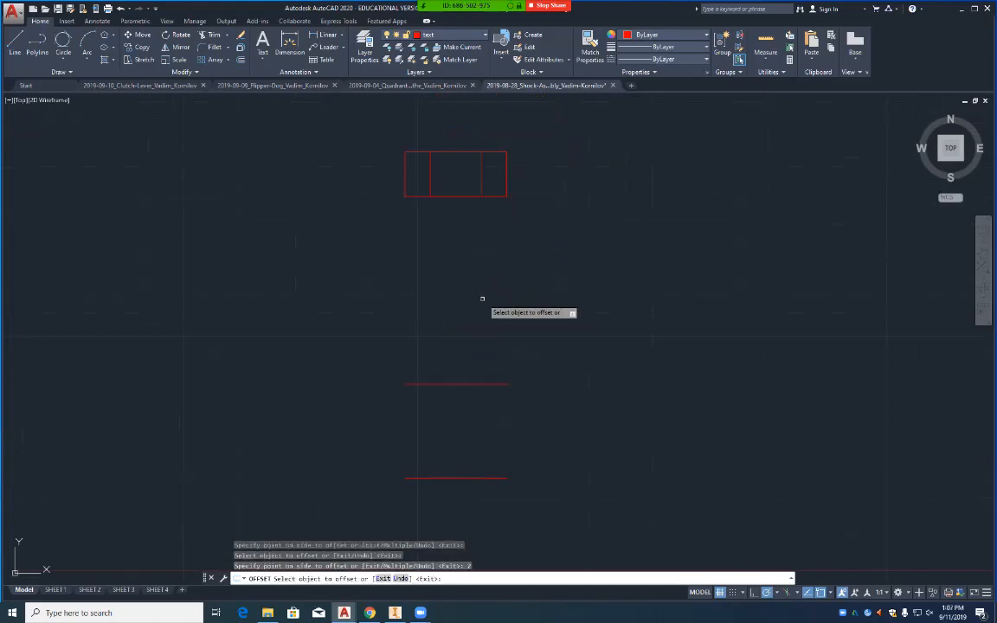
key(Escape)
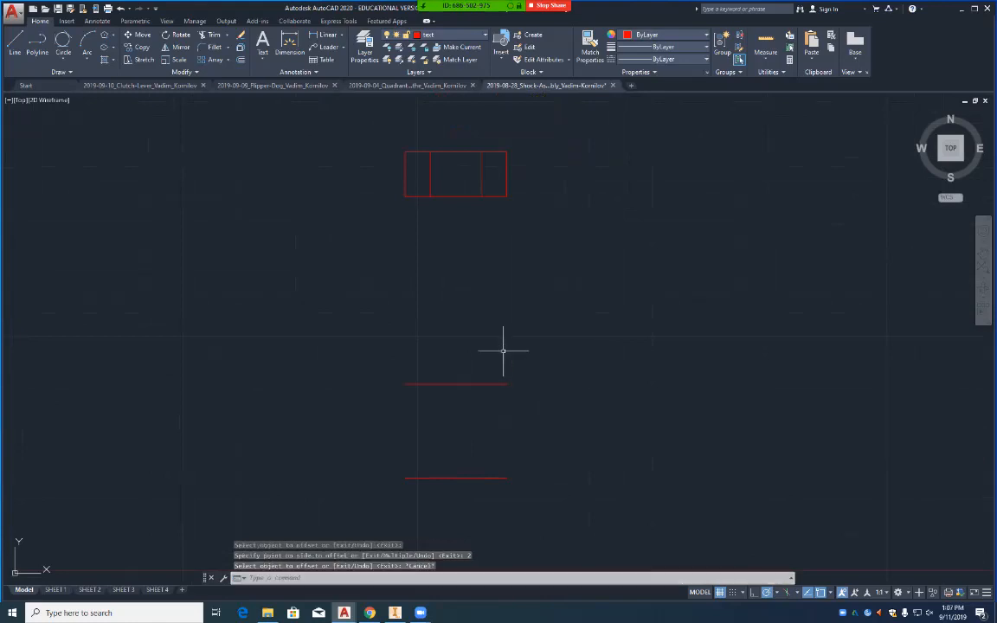
click(469, 478)
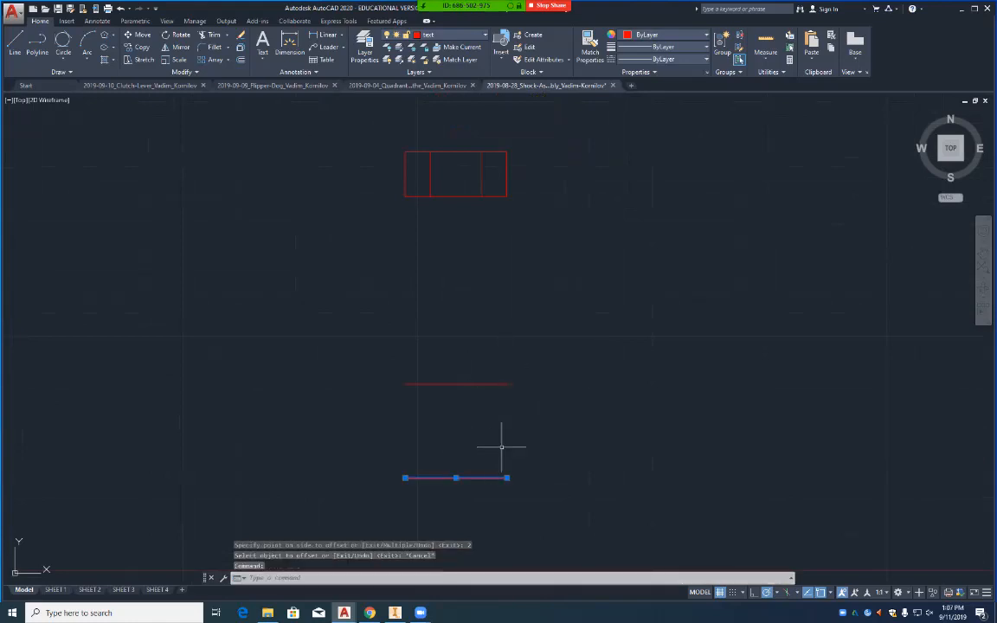
key(Delete)
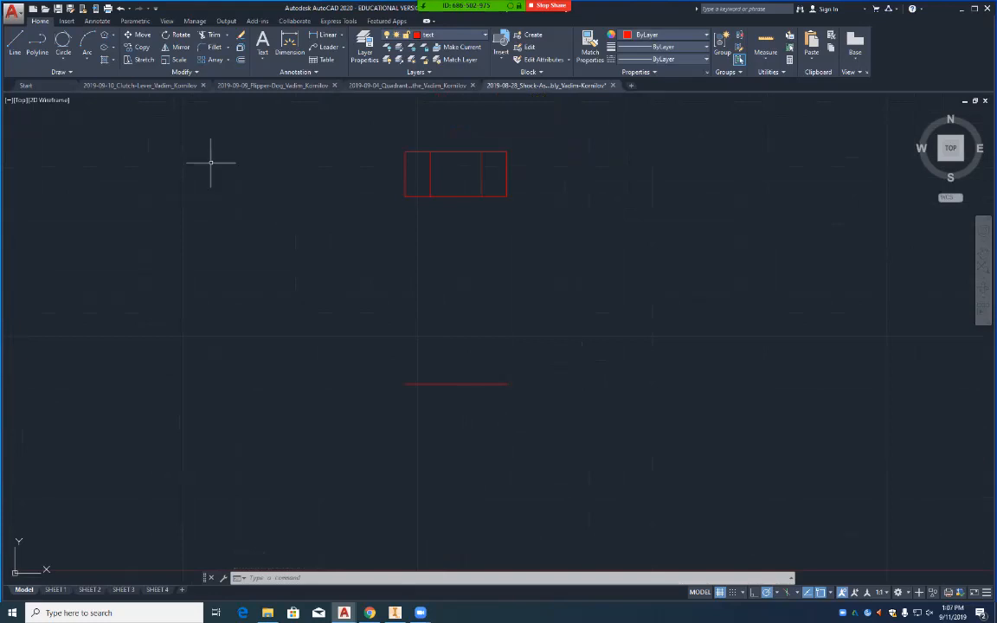
Step: Draw a vertical centre line from the midpoint of the bolt head's lower edge down past the lower horizontal line
click(15, 44)
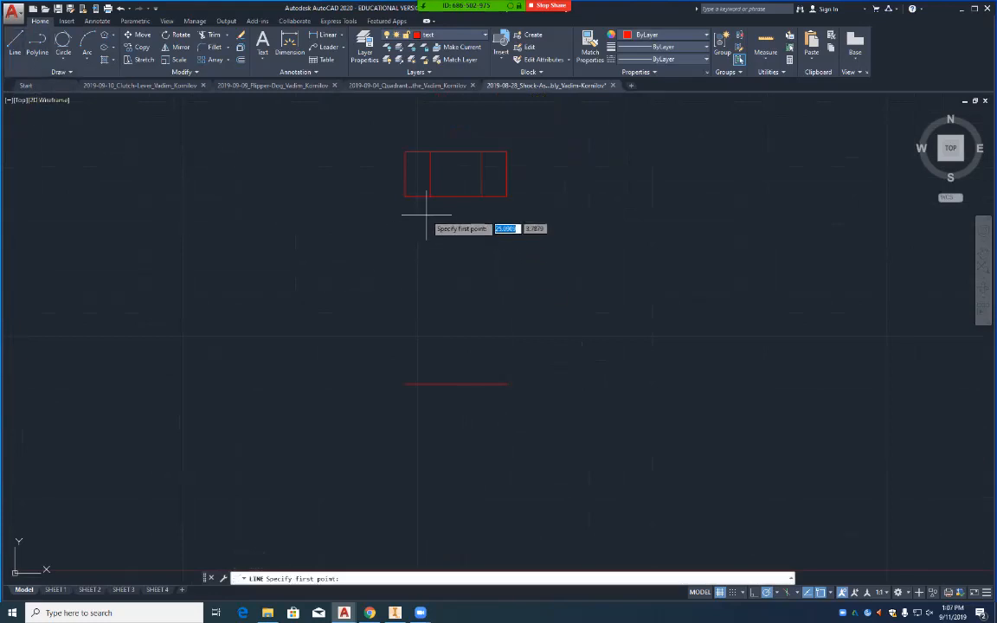
click(456, 197)
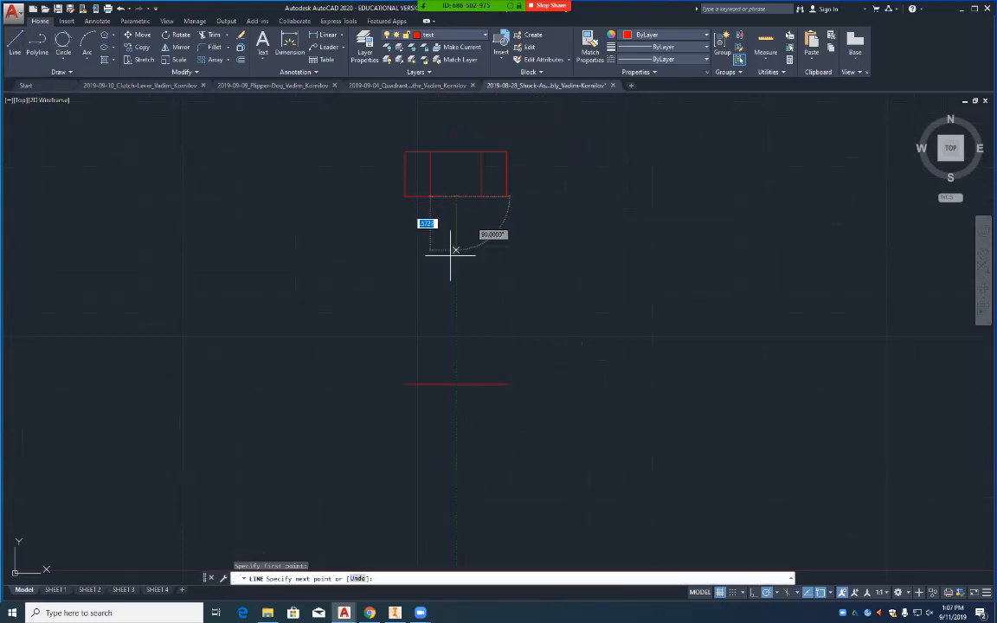
click(456, 416)
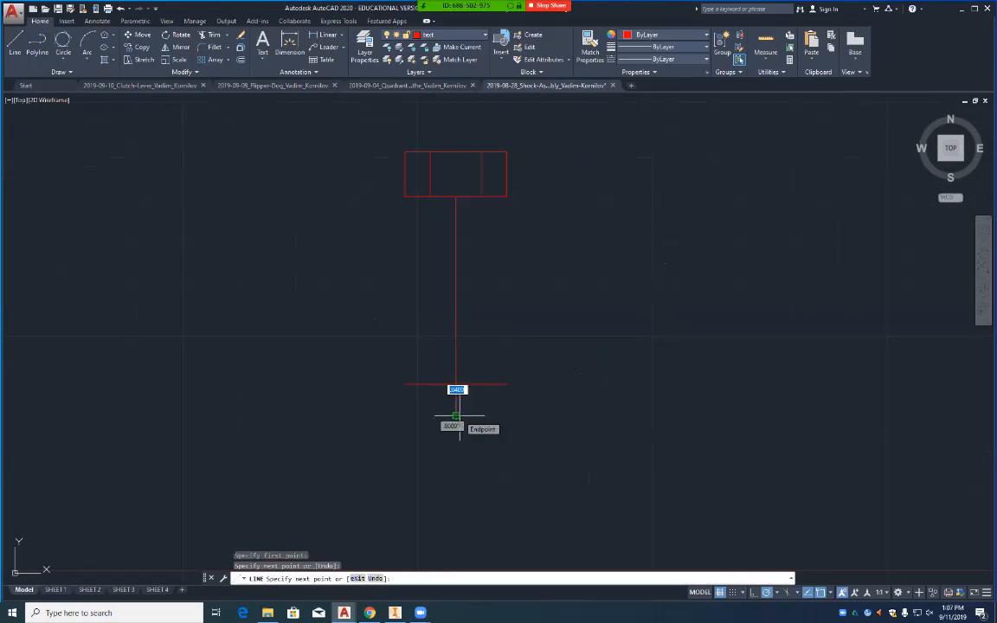
key(Return)
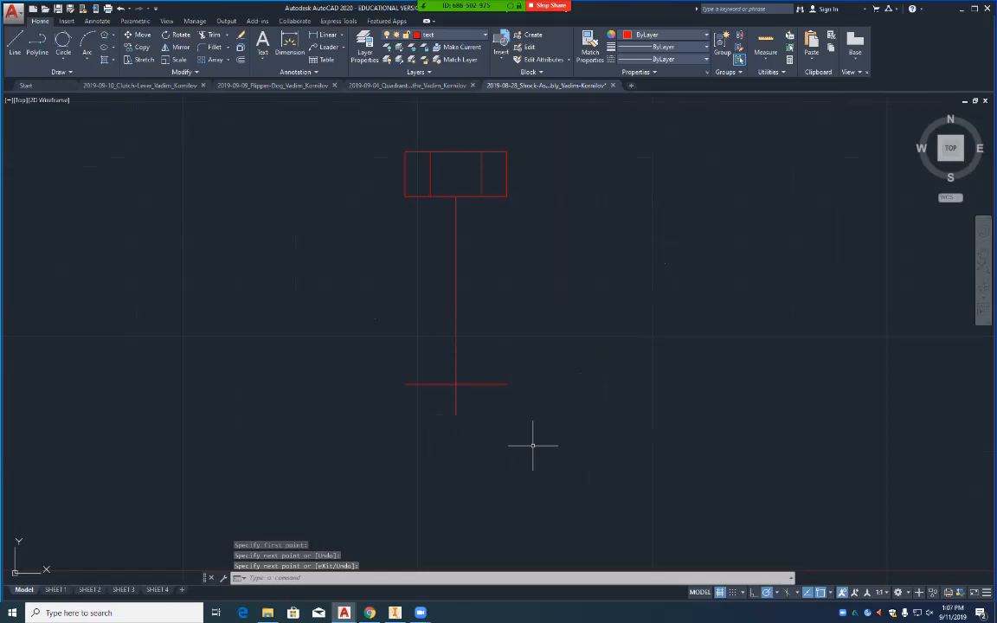
Step: Offset the vertical centre line by 5/16 to both sides to form the shank's edges
text(c)
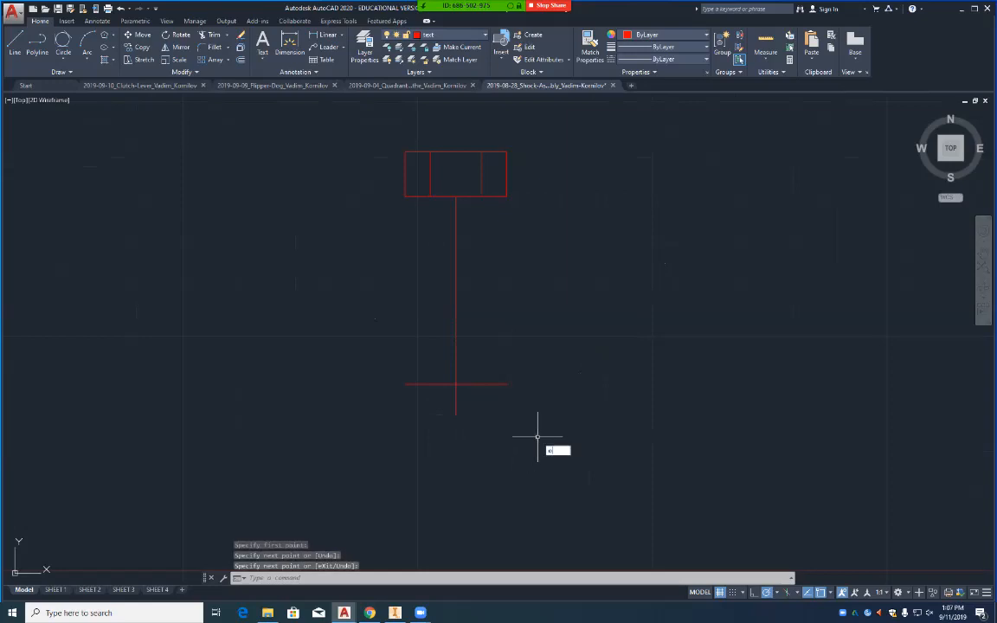
key(Return)
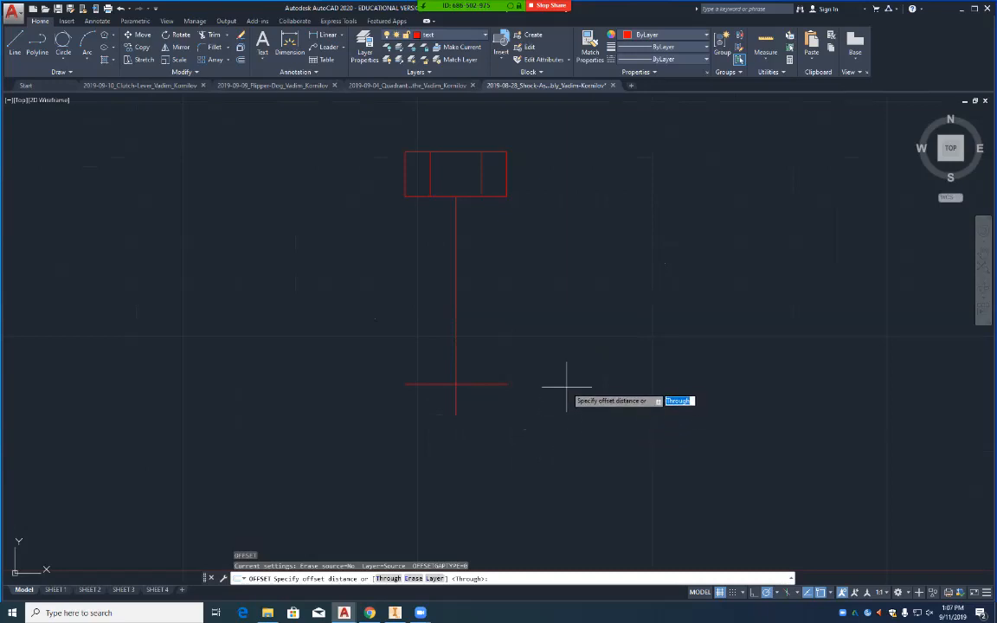
text(5/16)
key(Return)
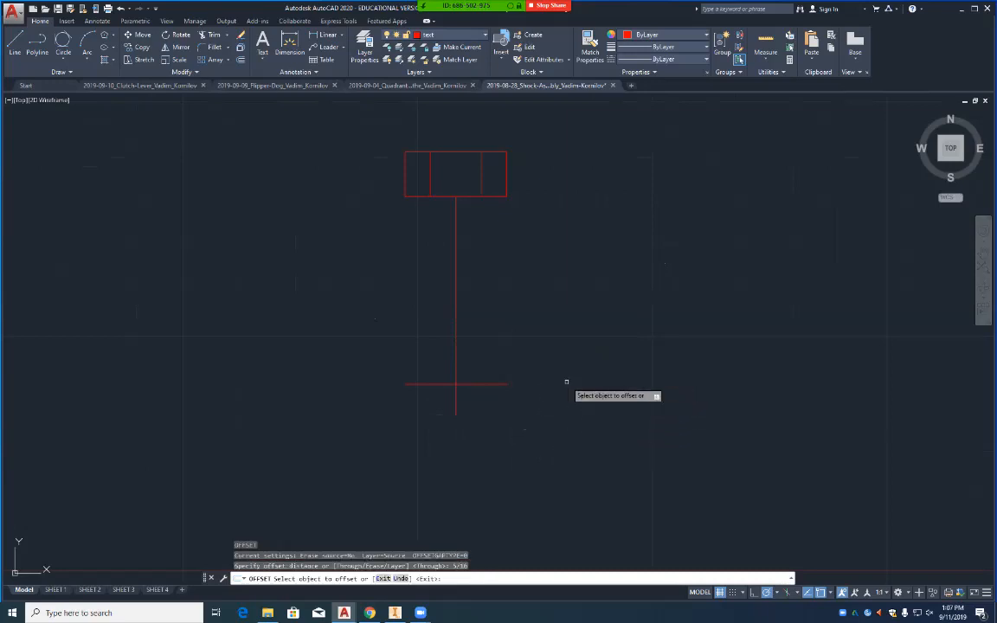
click(456, 333)
click(443, 329)
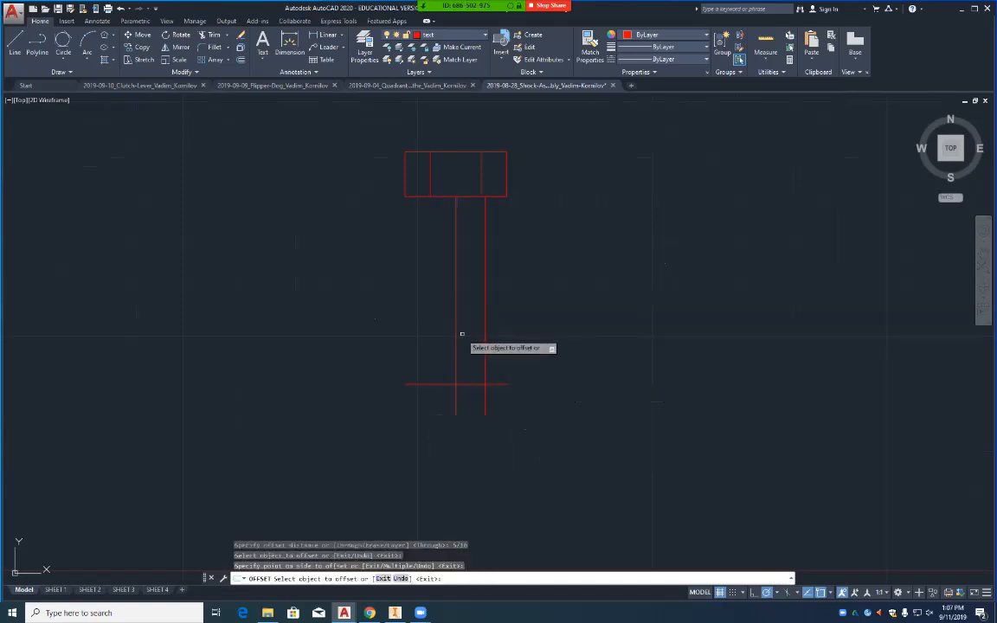
click(454, 334)
click(447, 333)
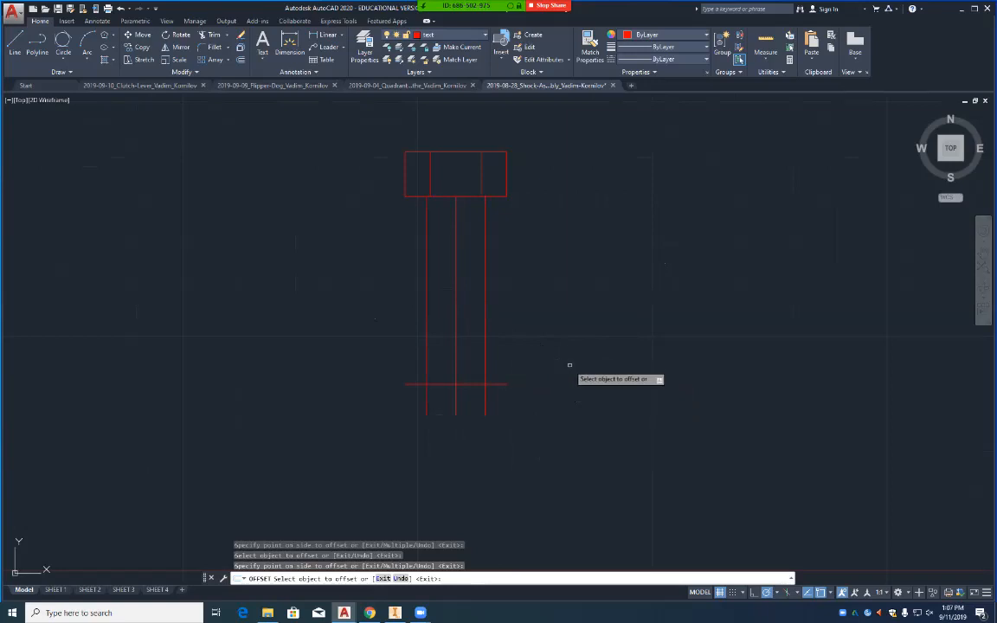
key(Escape)
Step: Fillet both shank edges with the lower horizontal line to make sharp bottom corners
text(f)
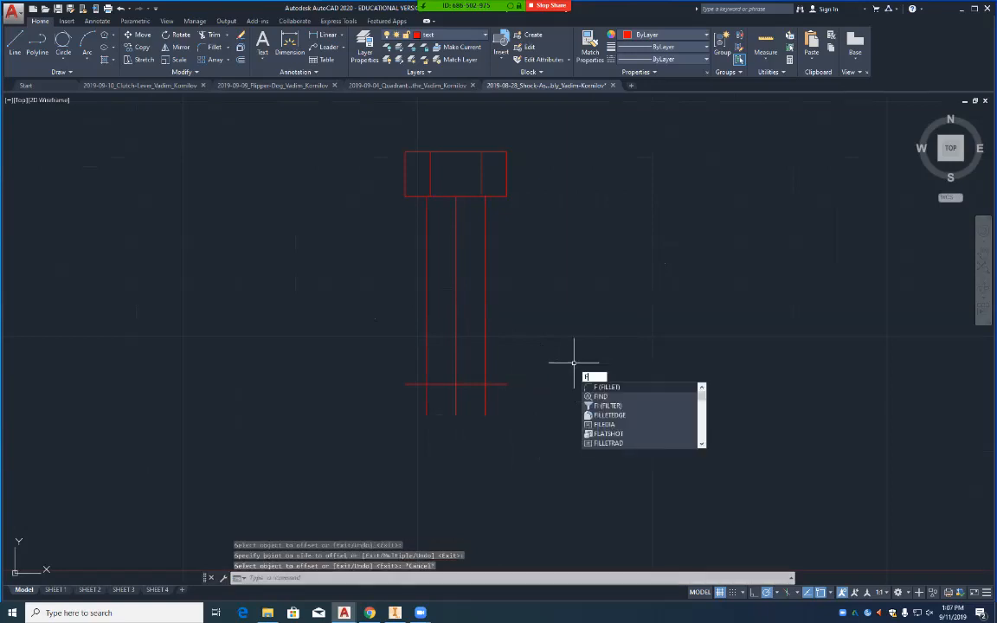
key(Return)
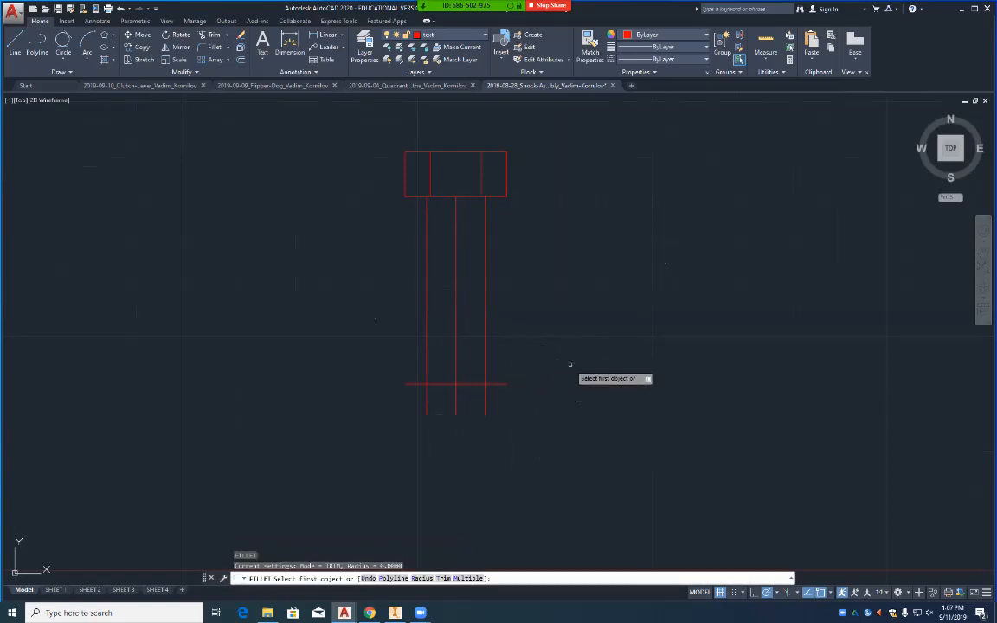
click(486, 369)
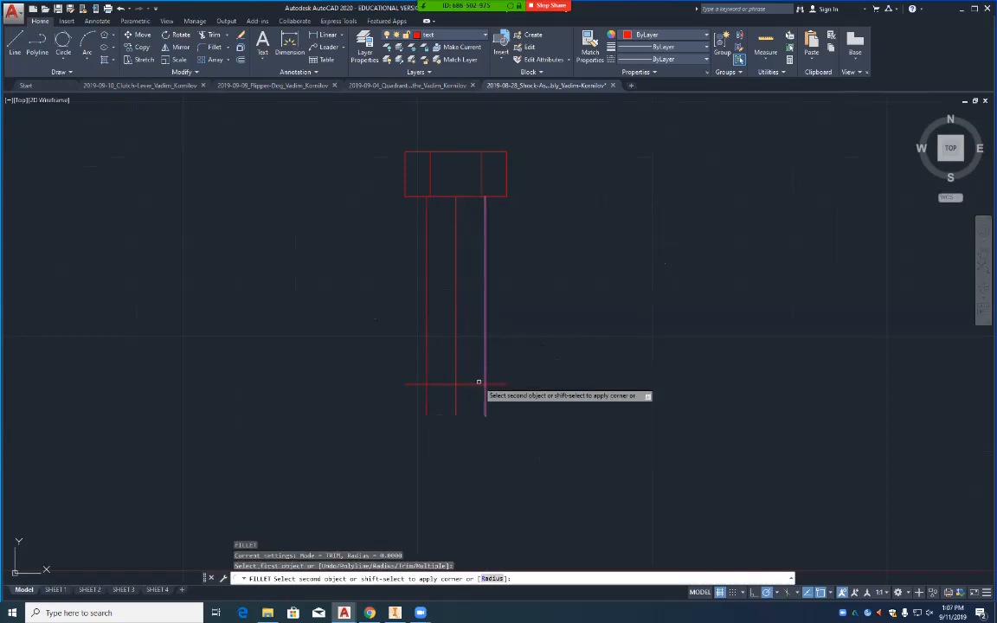
click(476, 384)
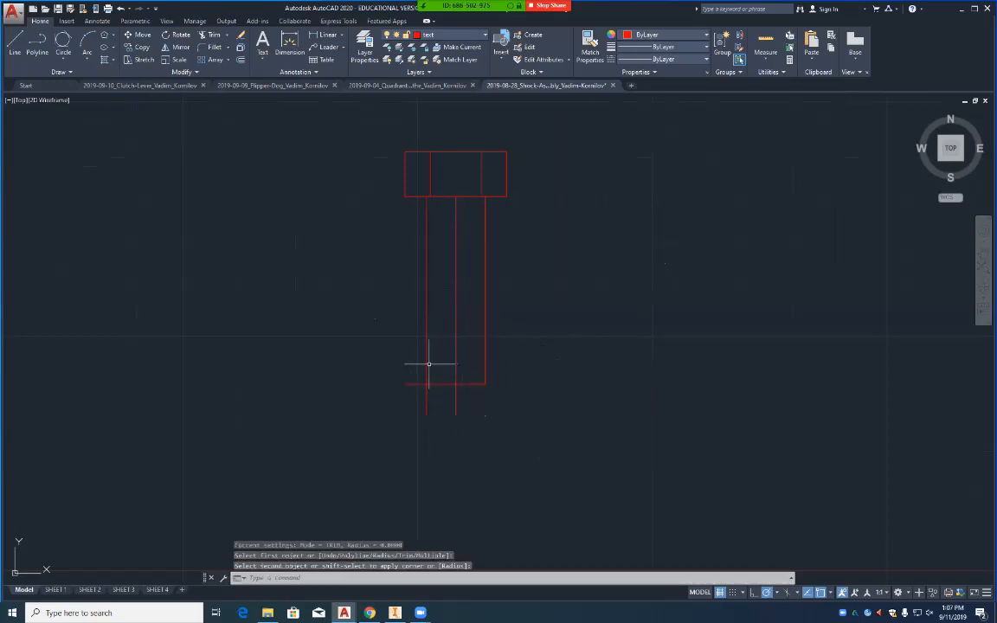
click(426, 365)
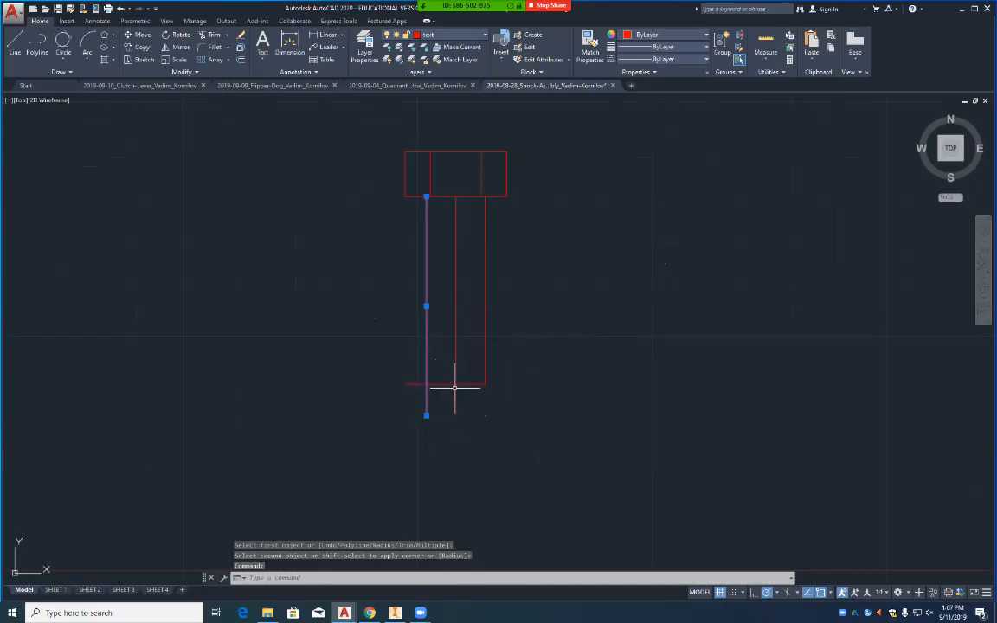
key(Escape)
key(Return)
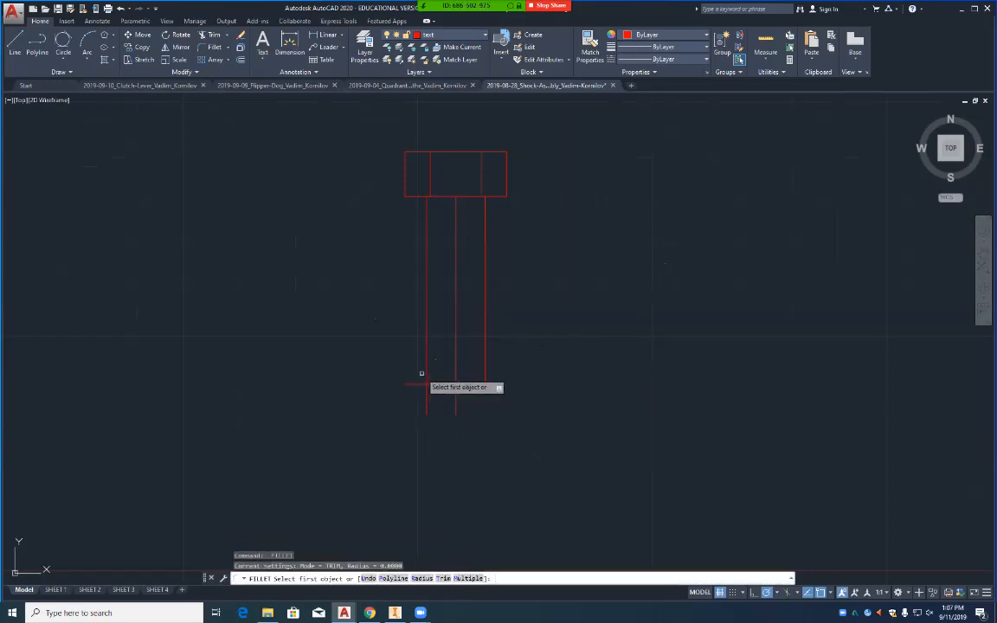
click(427, 377)
click(437, 383)
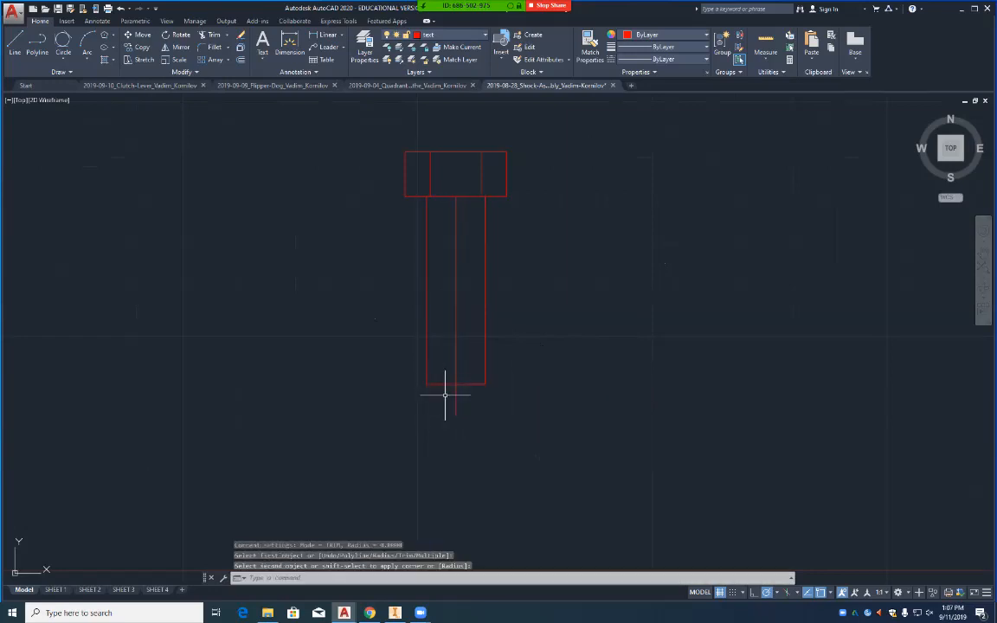
key(Return)
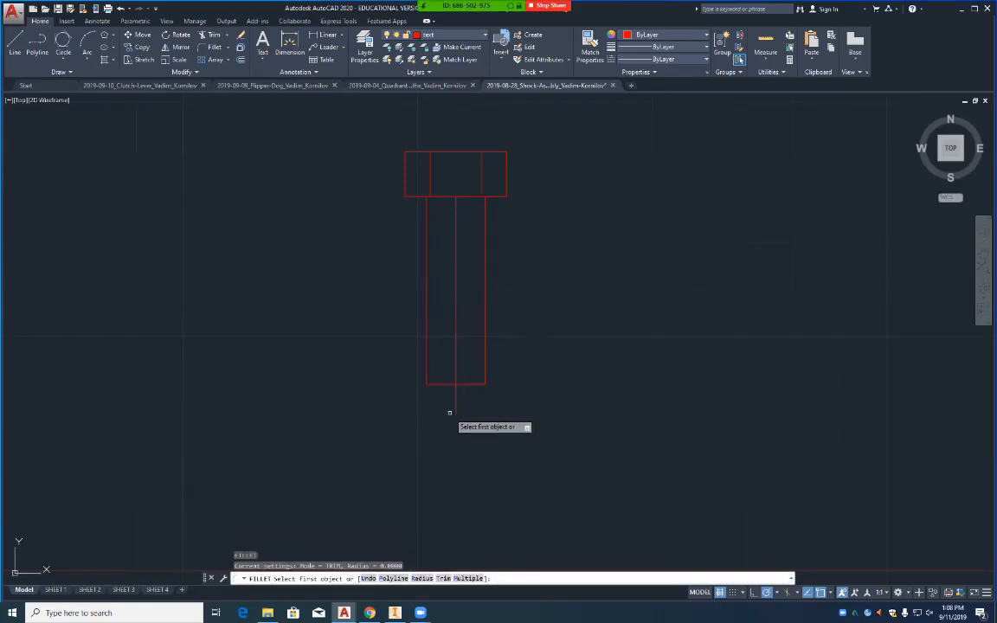
key(Return)
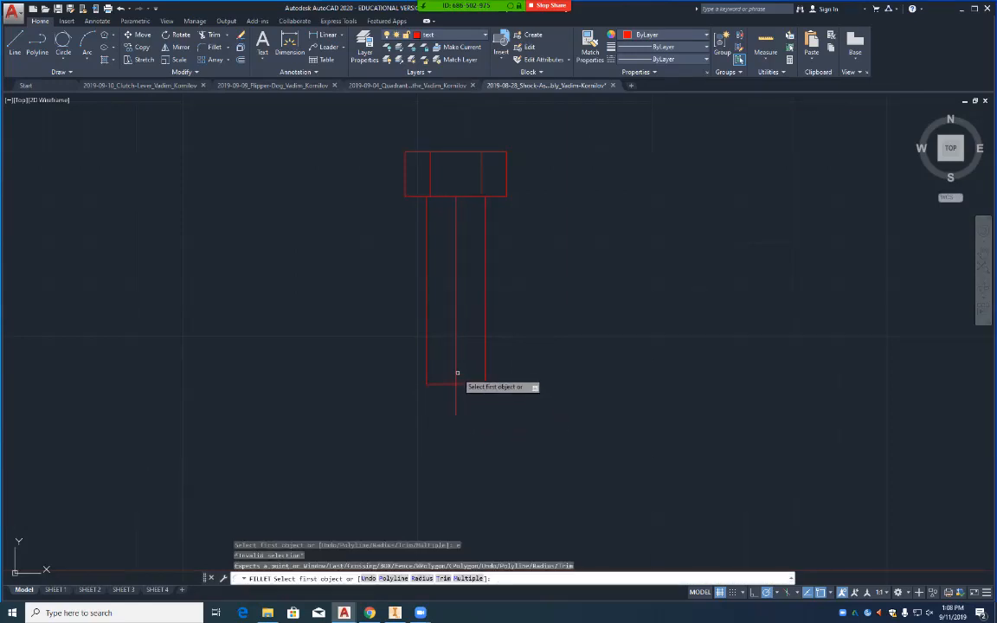
click(459, 372)
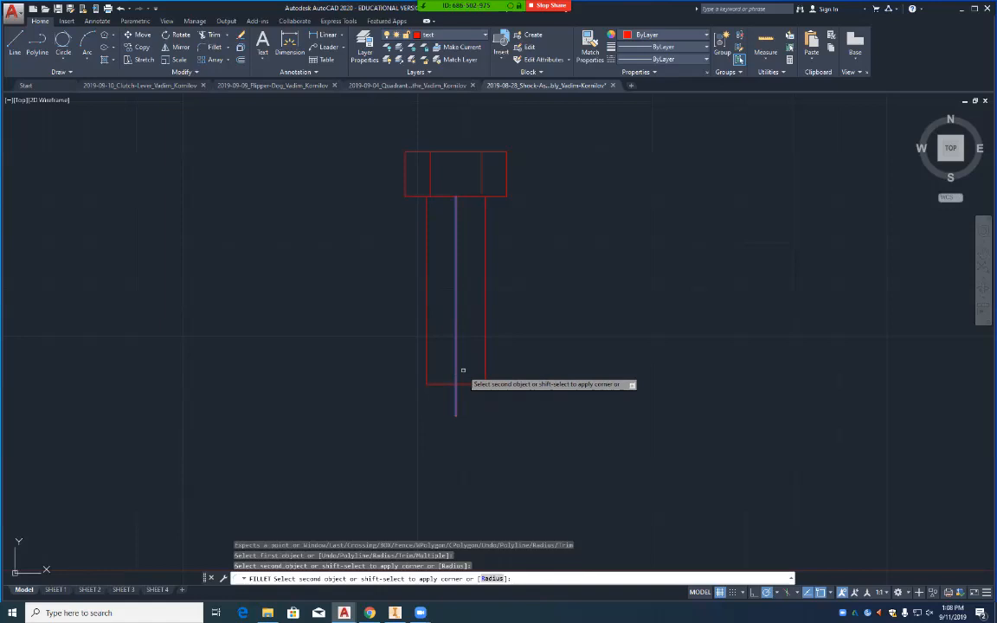
key(Escape)
key(Escape)
key(Escape)
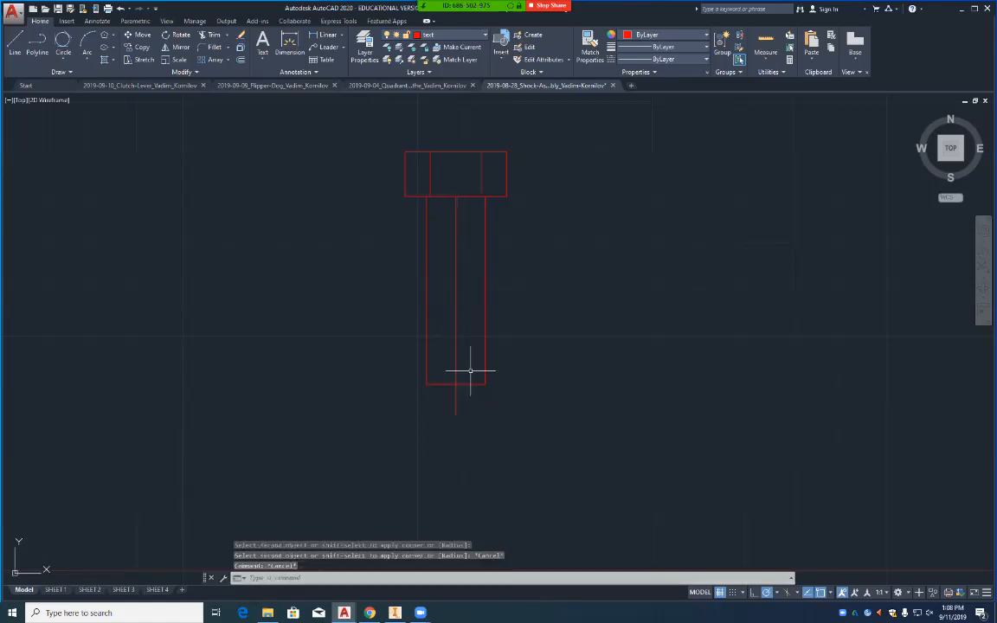
Step: Delete the shank's vertical centre line and offset the shank's bottom edge upward by 1
click(457, 368)
key(Delete)
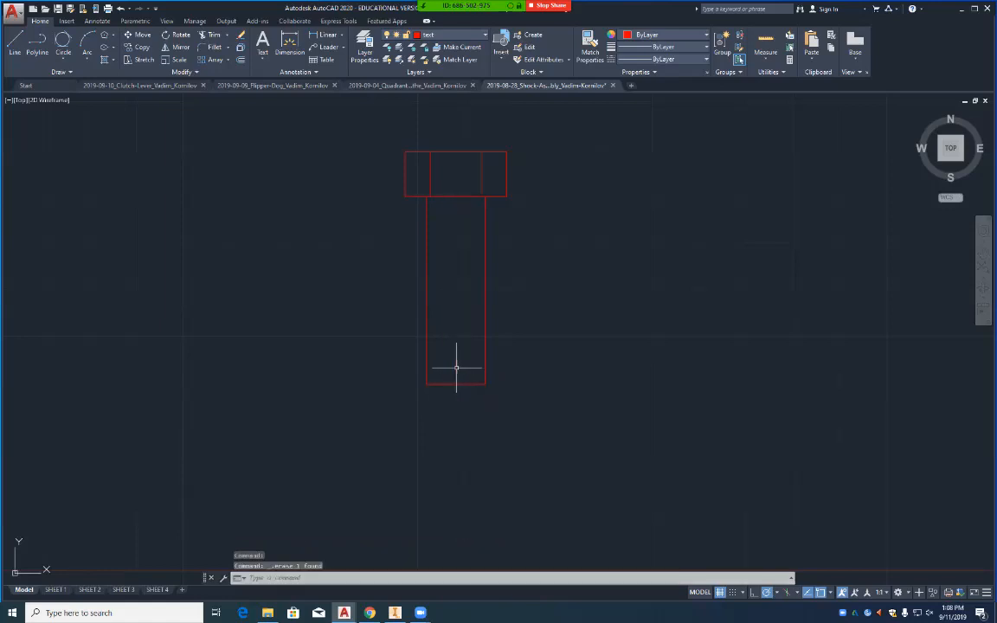
text(o)
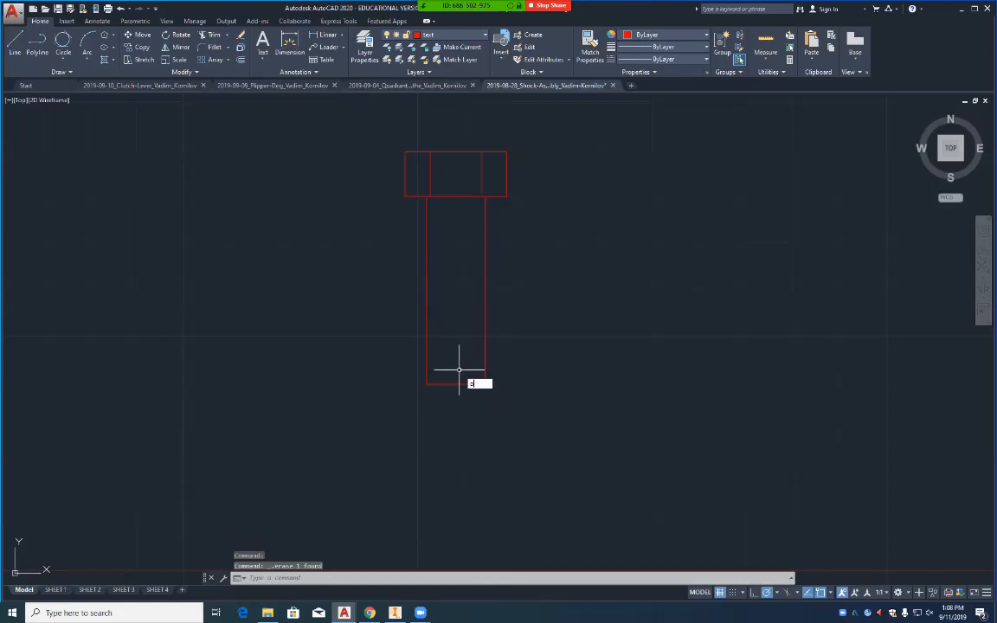
key(Return)
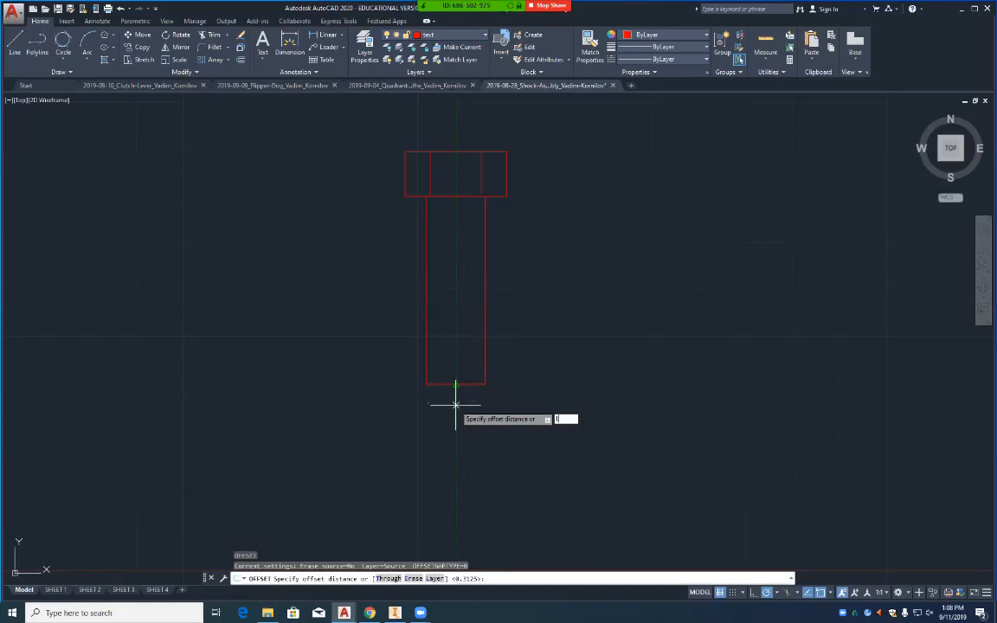
text(1)
key(Return)
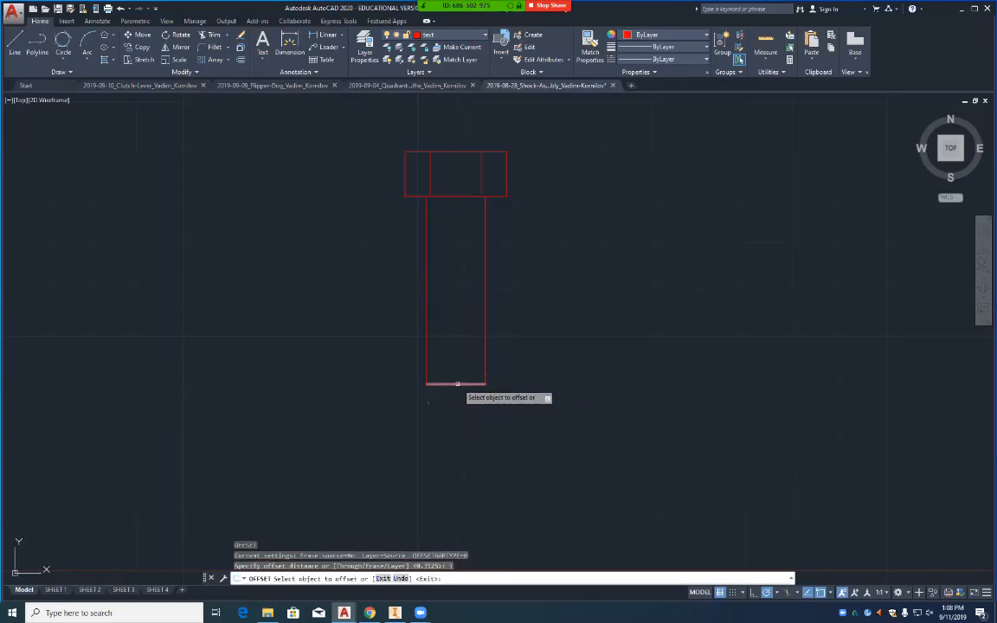
click(456, 383)
click(456, 345)
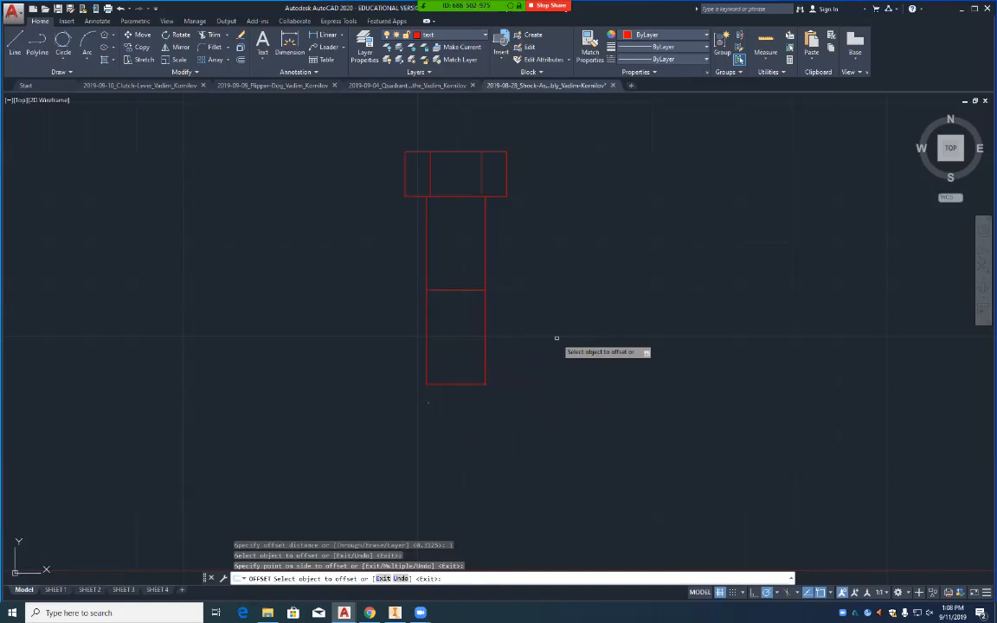
key(Escape)
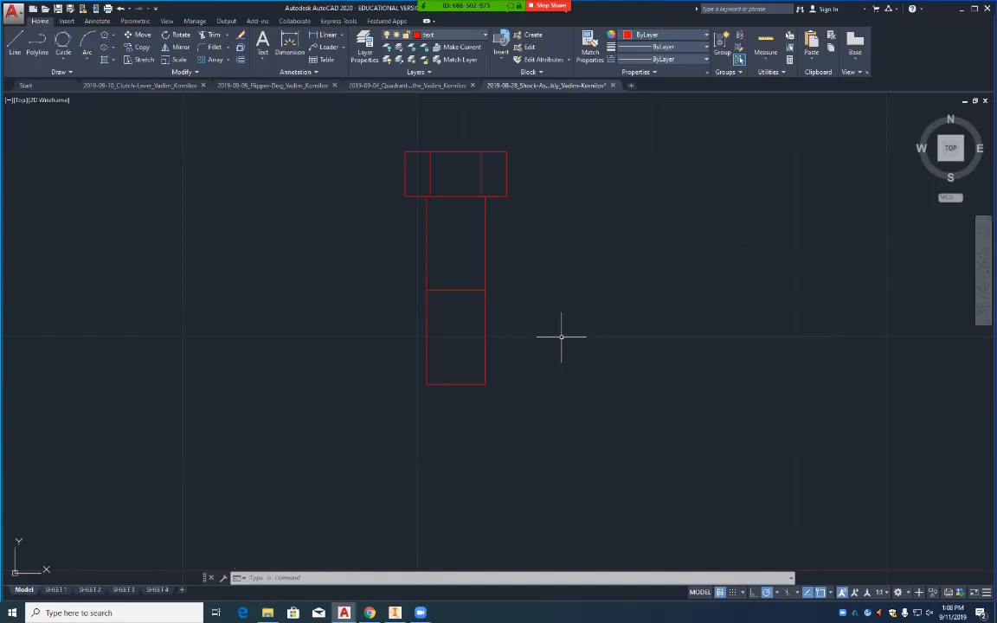
Step: Copy the bolt head's side view, including its inner vertical lines, straight down to just below the shank
text(ct o)
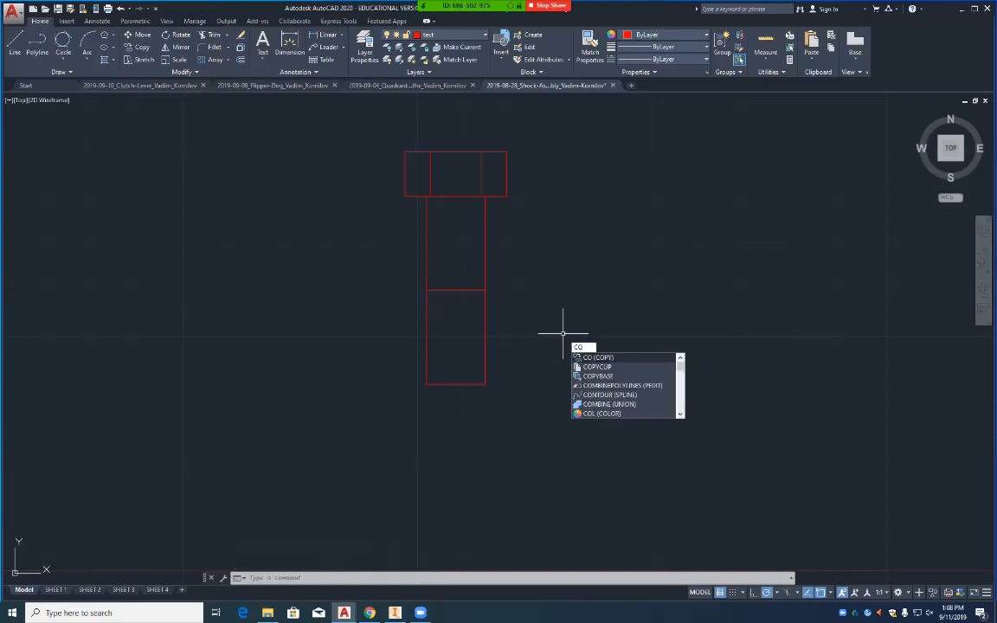
key(Return)
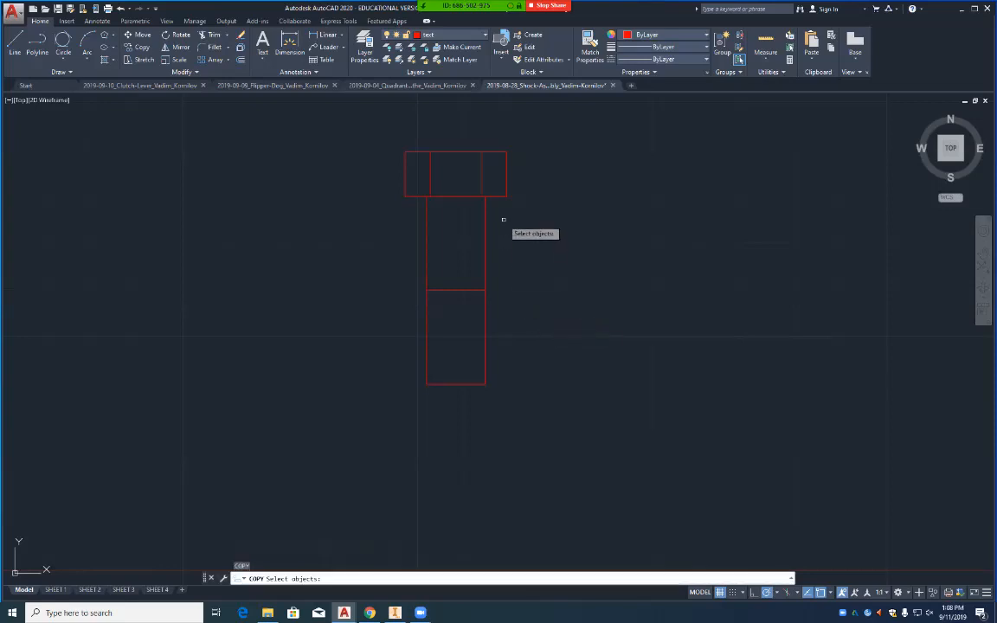
click(392, 145)
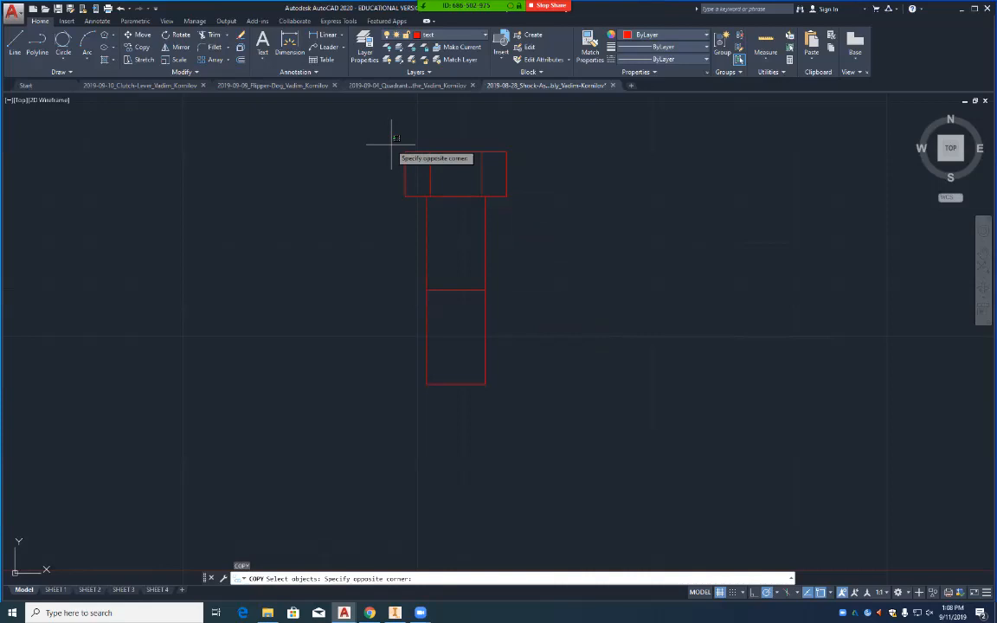
click(518, 209)
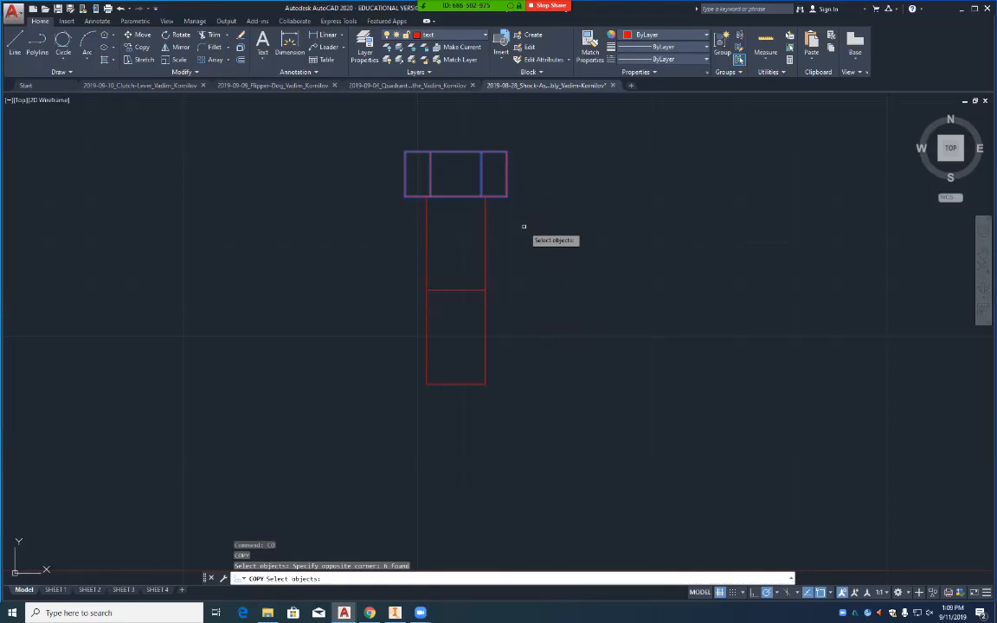
click(630, 294)
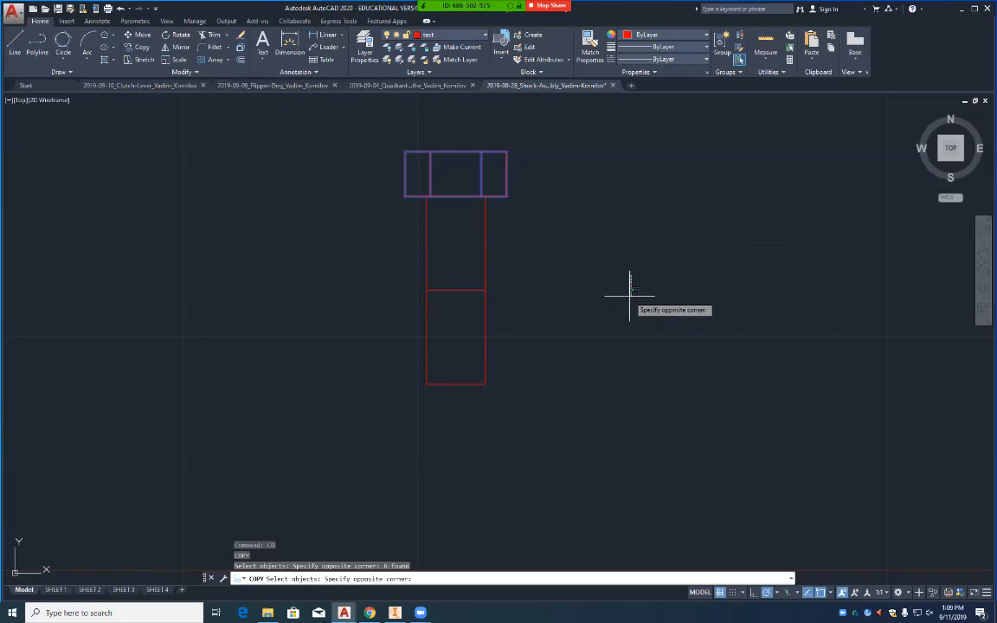
key(Return)
click(636, 278)
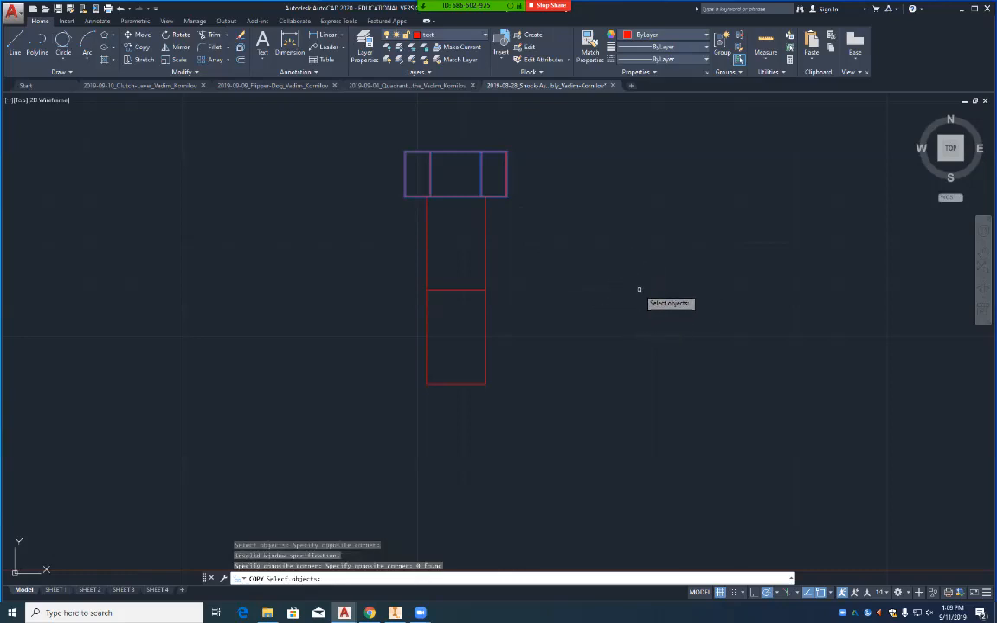
key(Return)
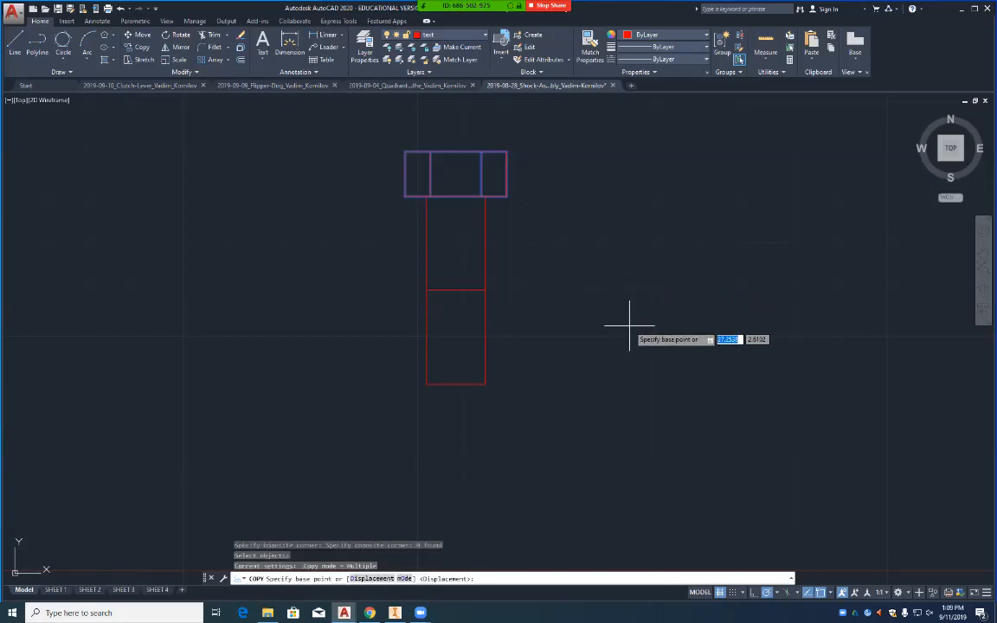
click(635, 281)
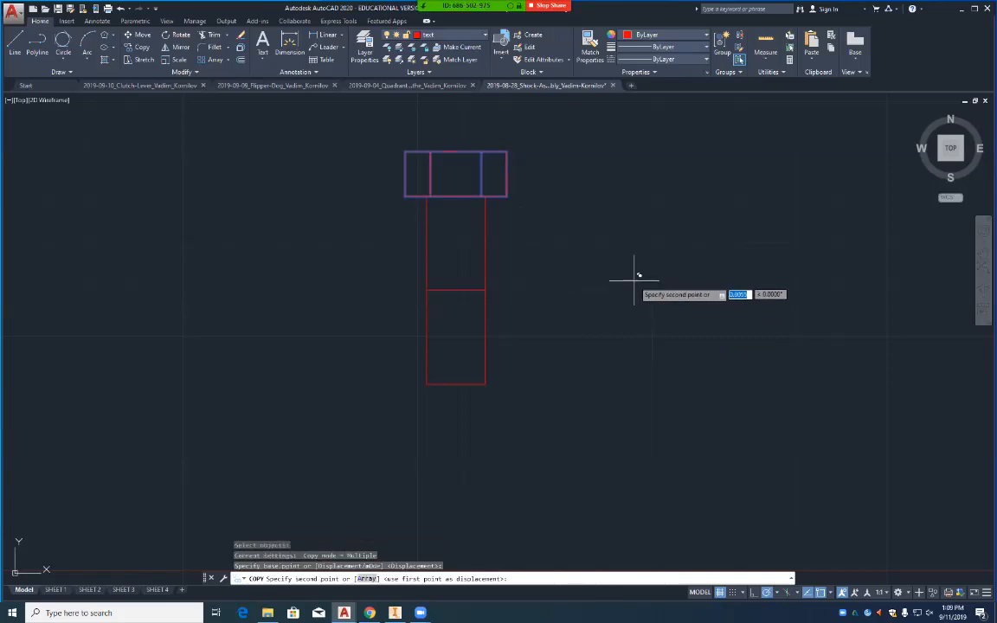
click(634, 547)
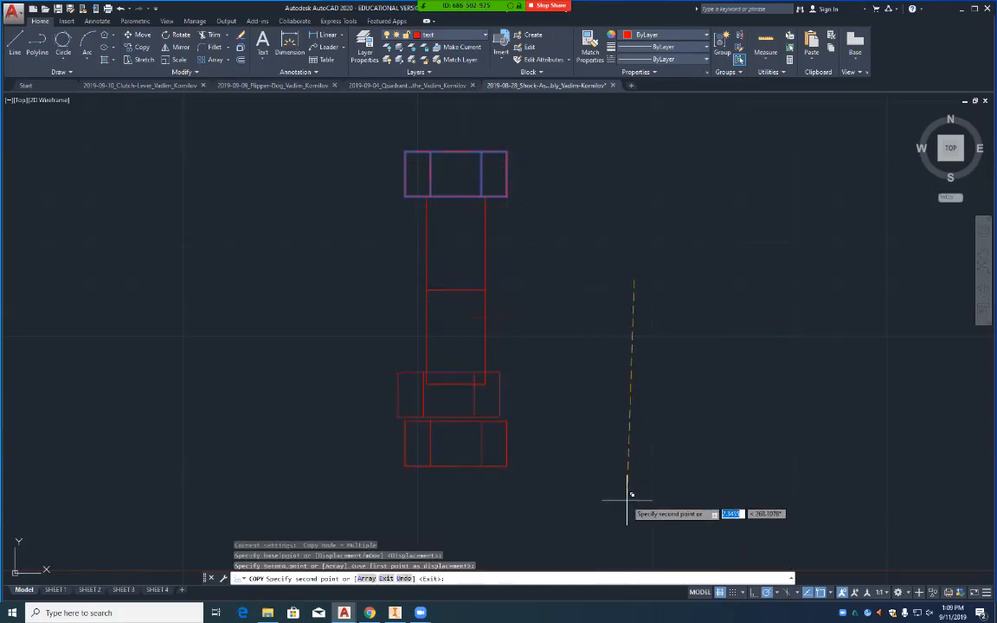
Step: Delete the copied lower head's bottom edge and offset its top edge downward by .546 to replace it
key(Return)
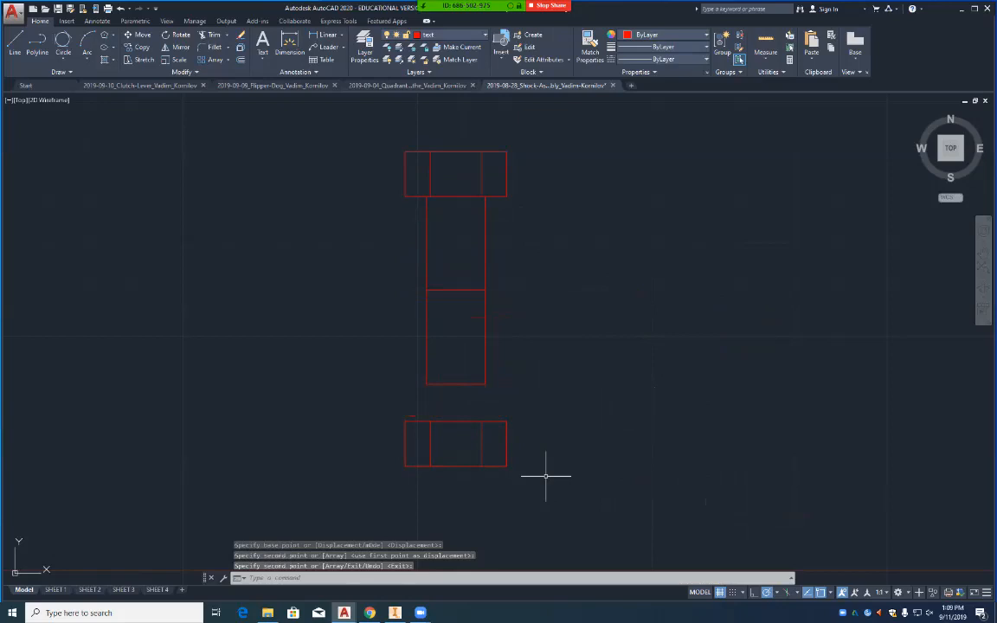
click(459, 467)
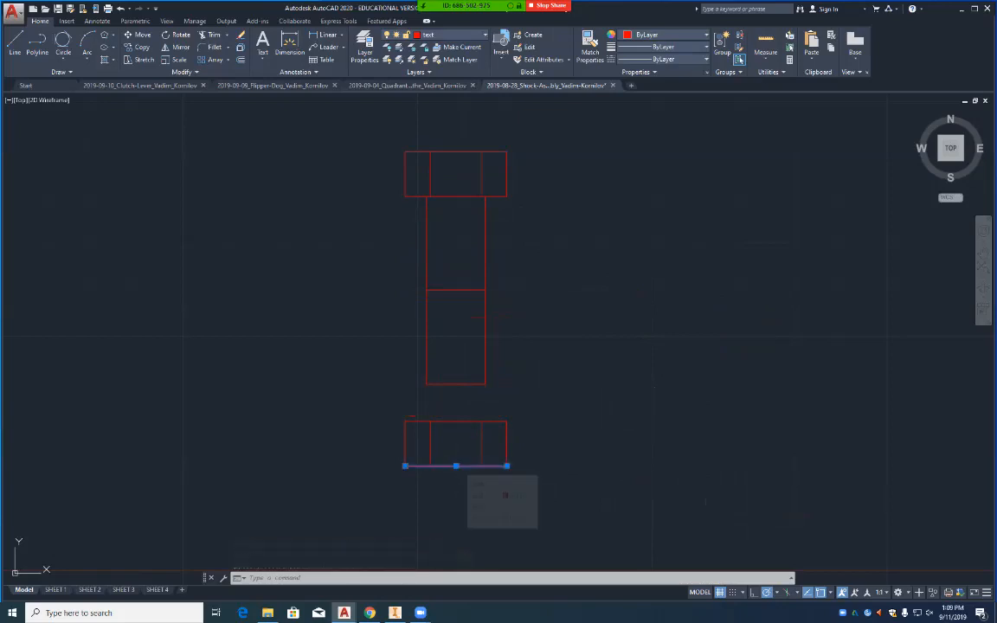
key(Delete)
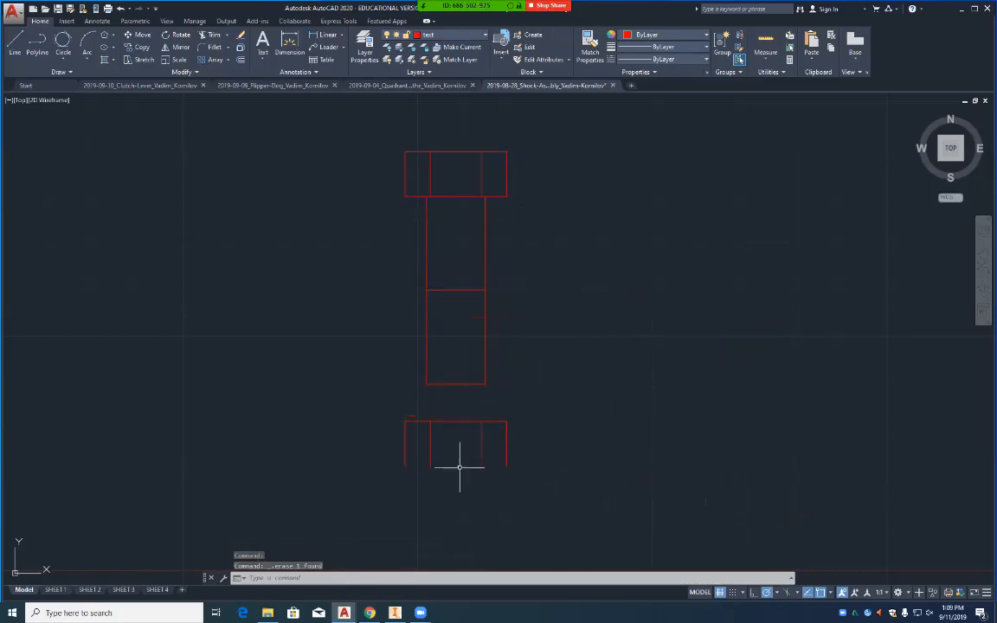
text(offset)
key(Return)
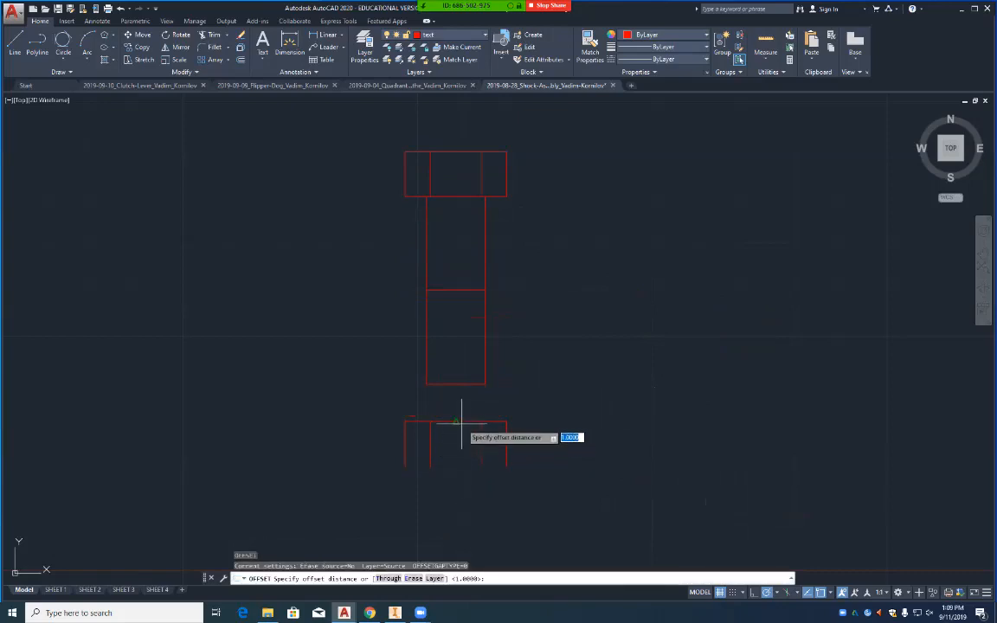
text(56)
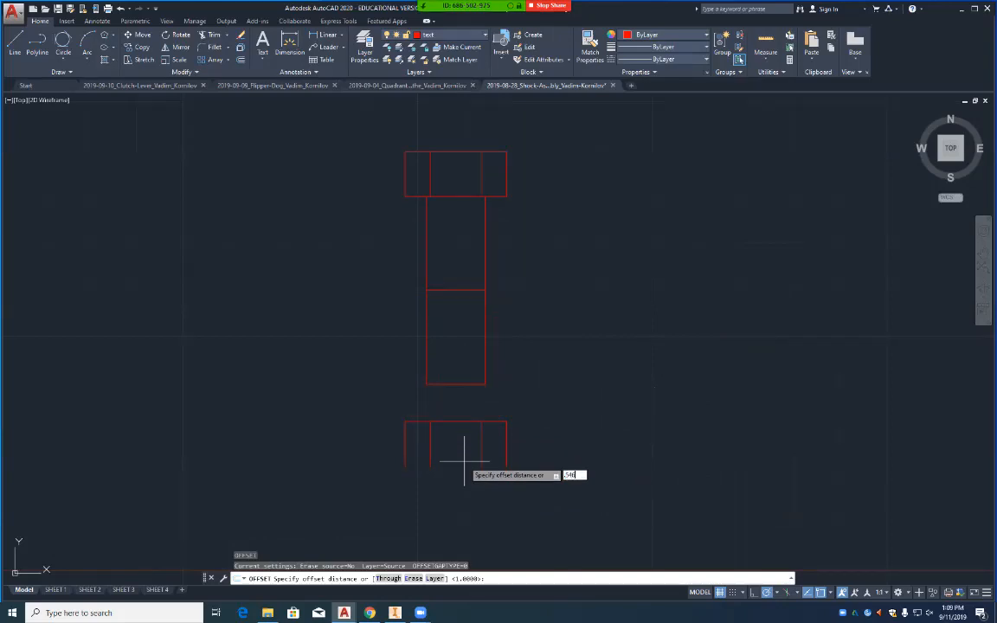
key(Return)
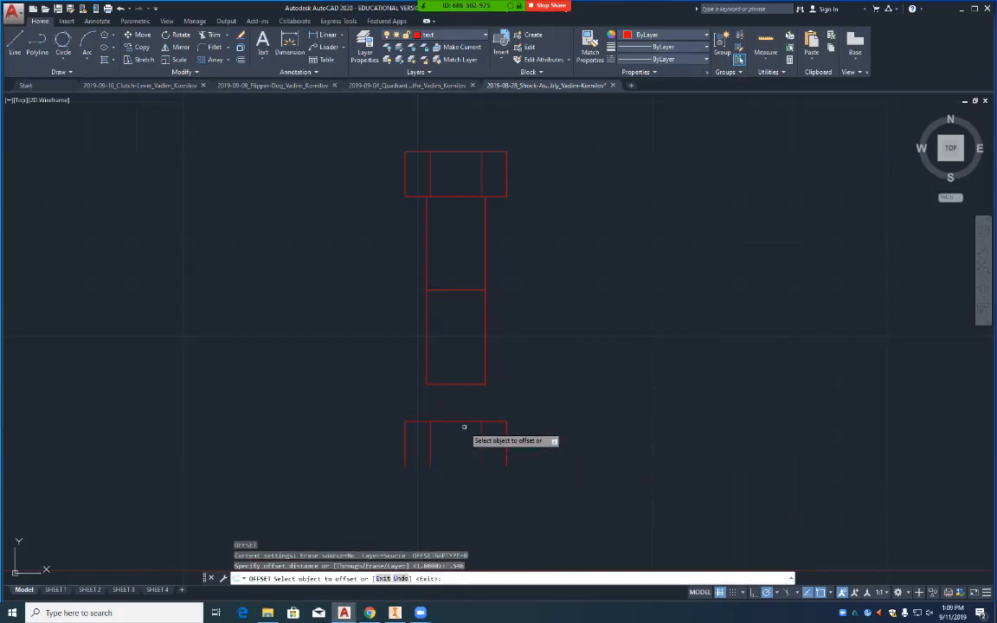
click(463, 423)
click(457, 447)
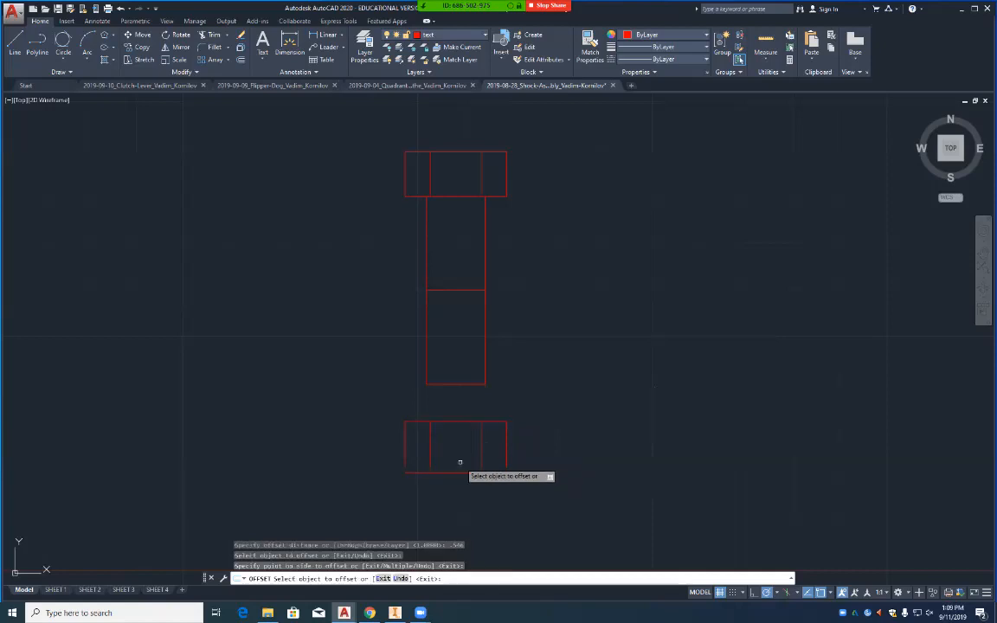
key(Escape)
text(ex)
key(Return)
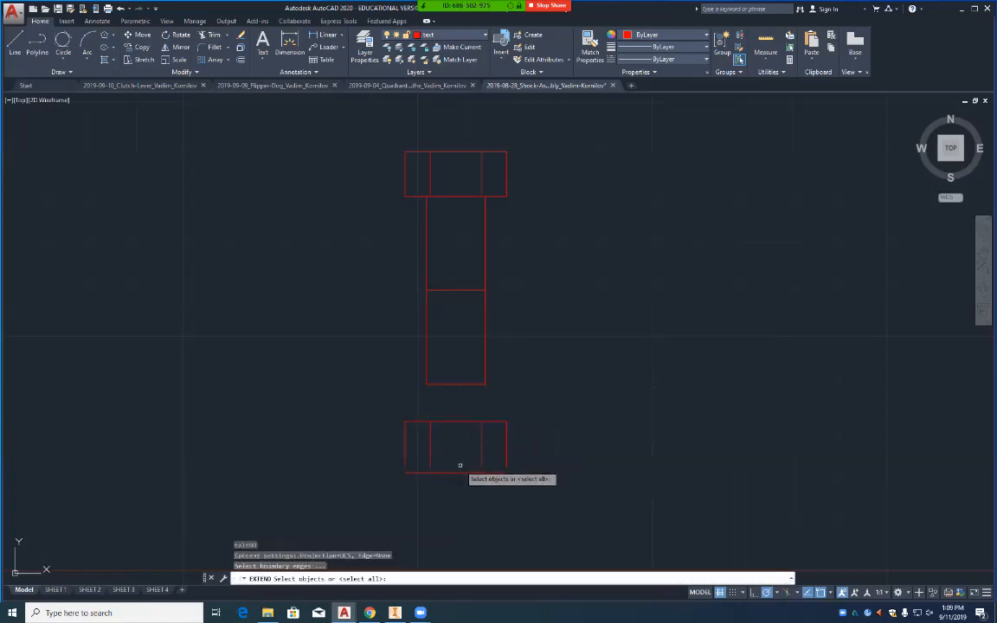
click(459, 473)
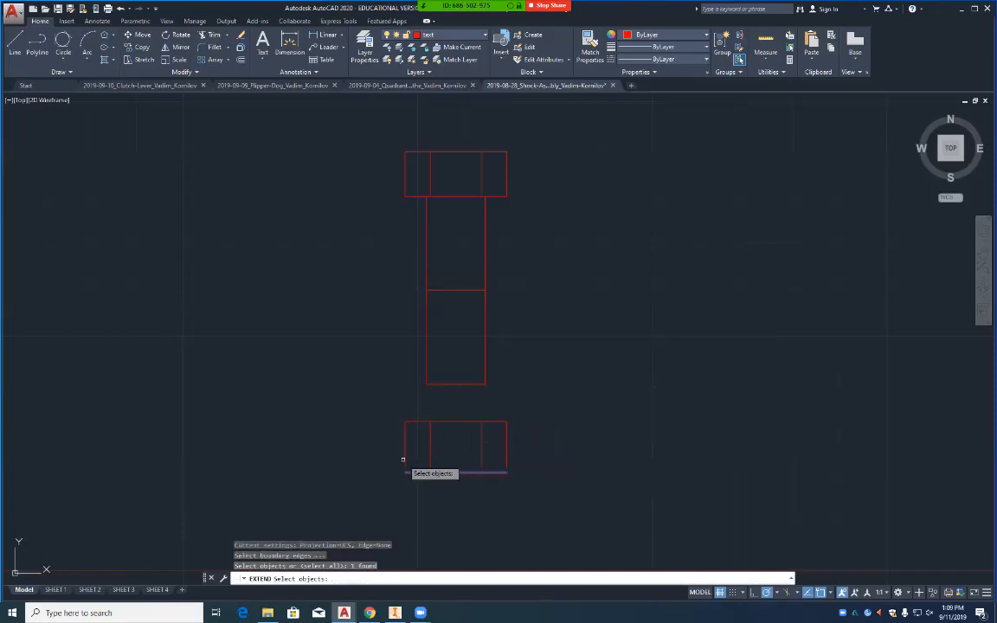
click(405, 459)
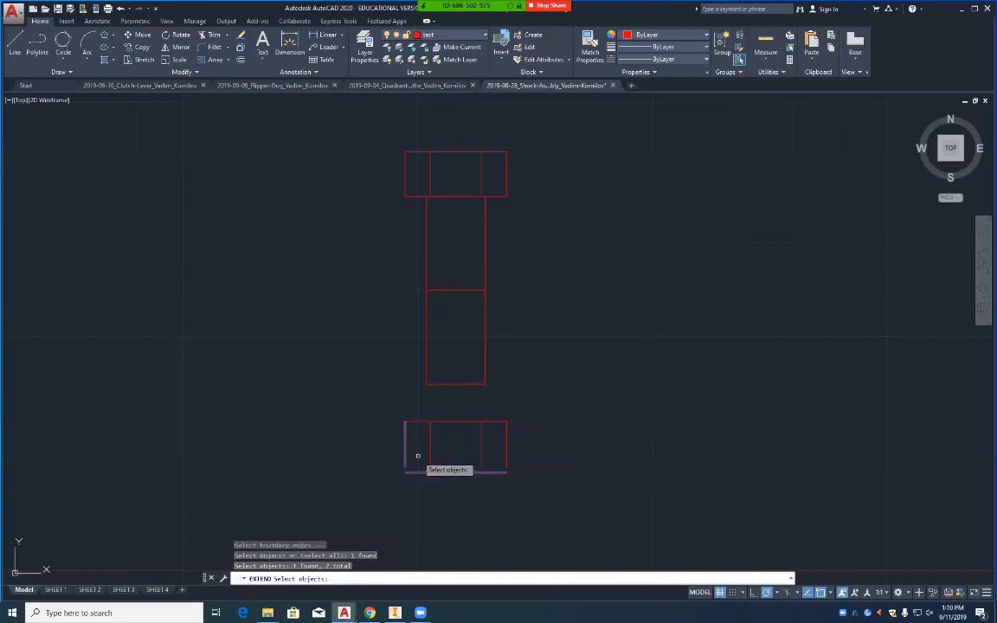
key(Escape)
key(Escape)
key(Escape)
Step: Extend the lower head's outer and inner vertical lines down to its new bottom edge
text(ex)
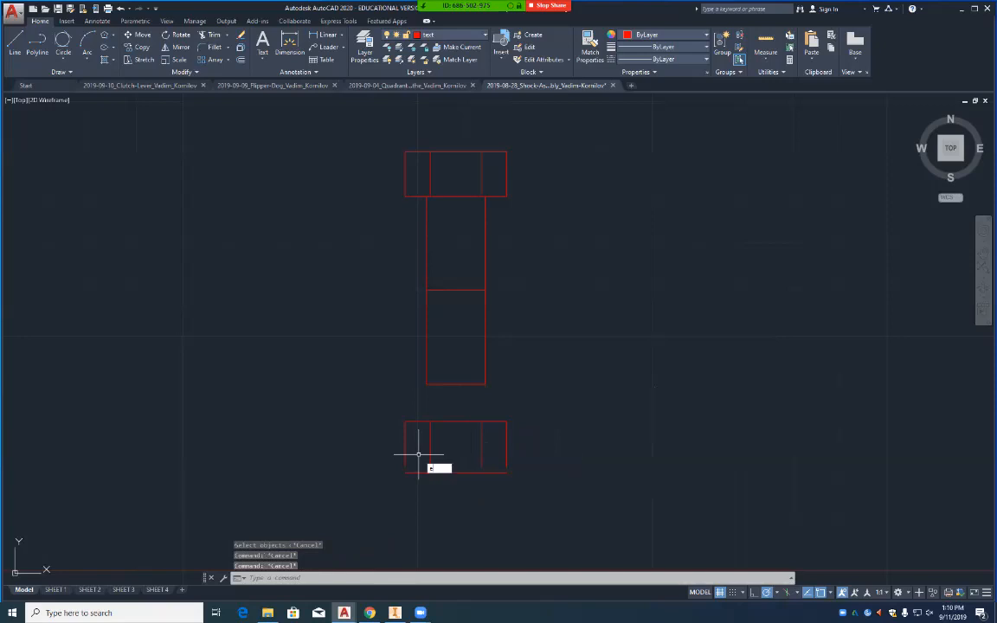
key(Return)
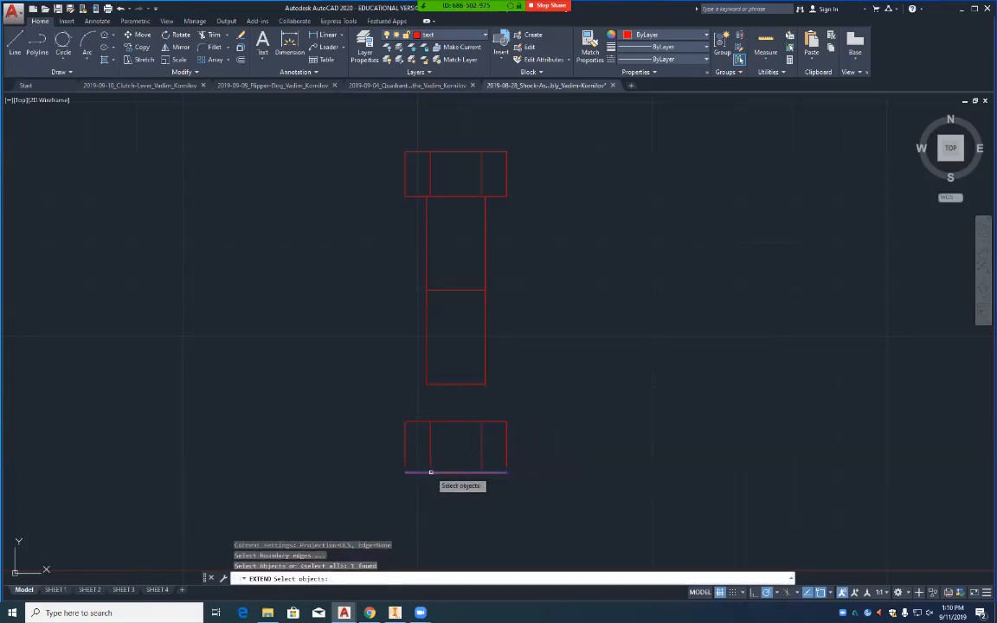
key(Return)
click(430, 461)
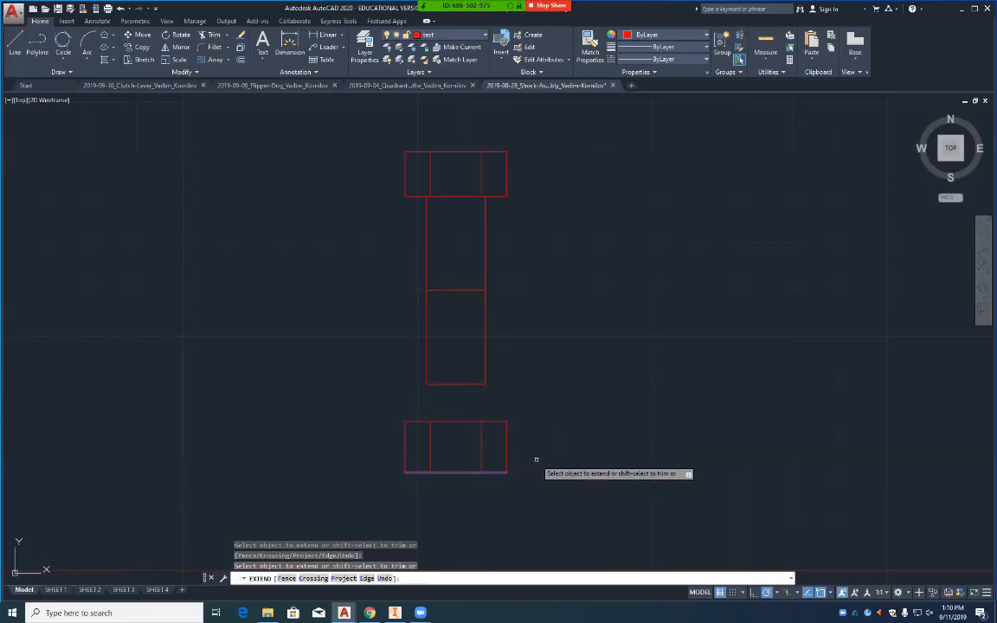
key(Return)
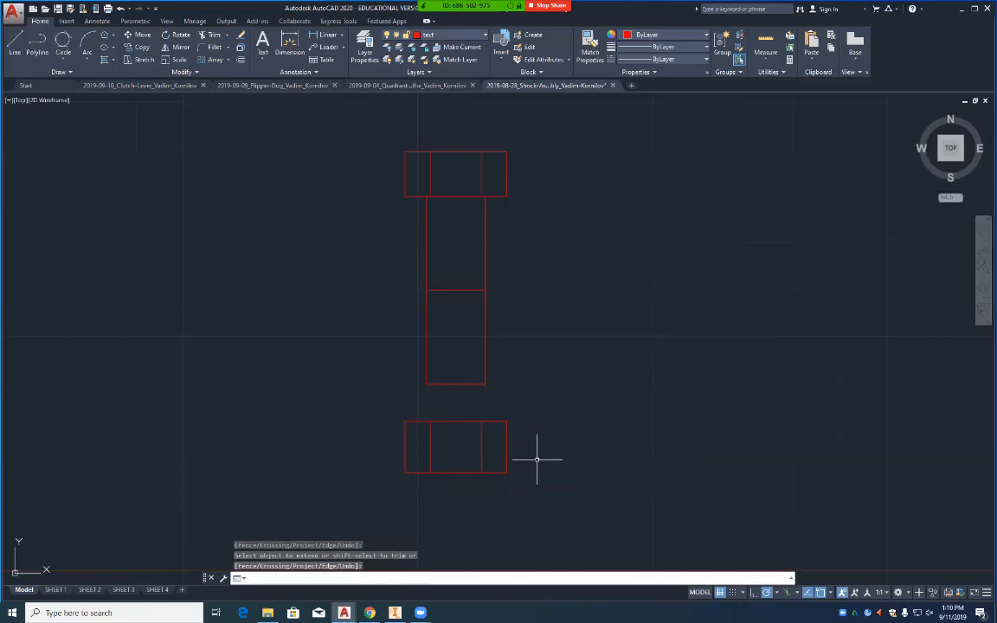
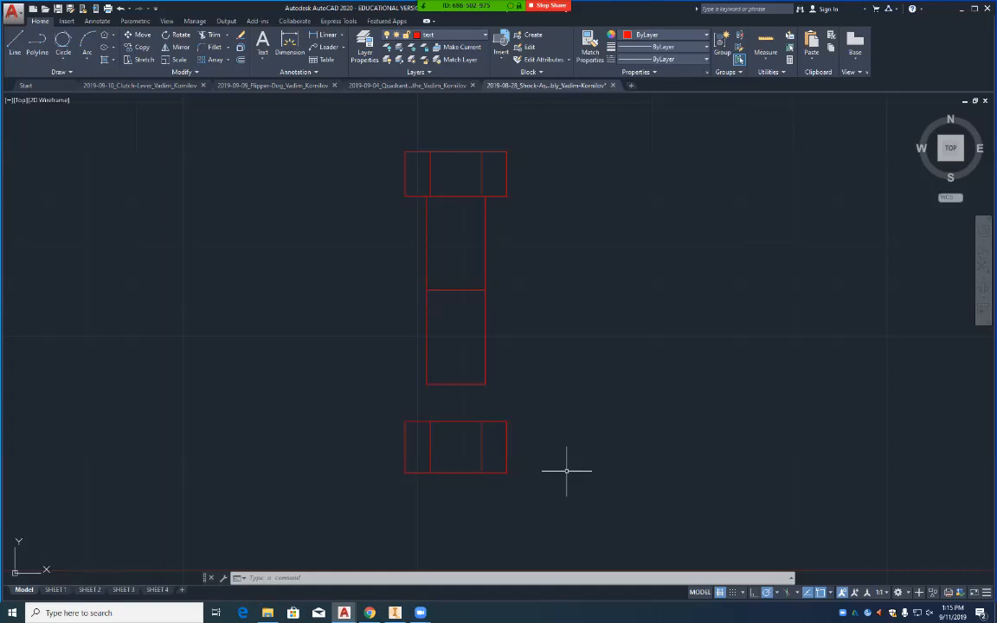
Step: Draw a line 3 units long at -60° from the upper bolt head's top-left corner
text(l)
key(Return)
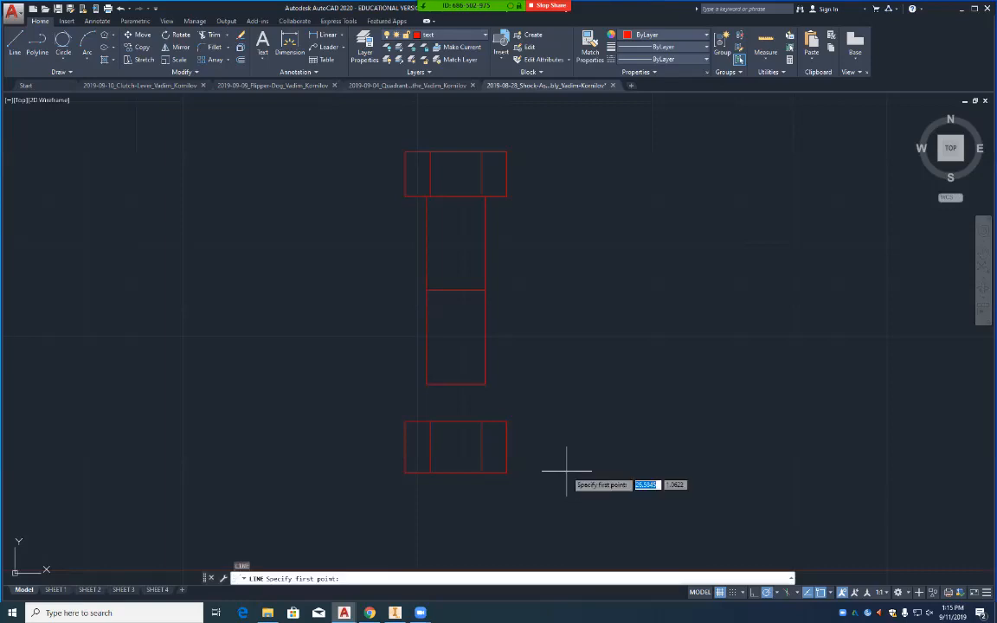
click(405, 152)
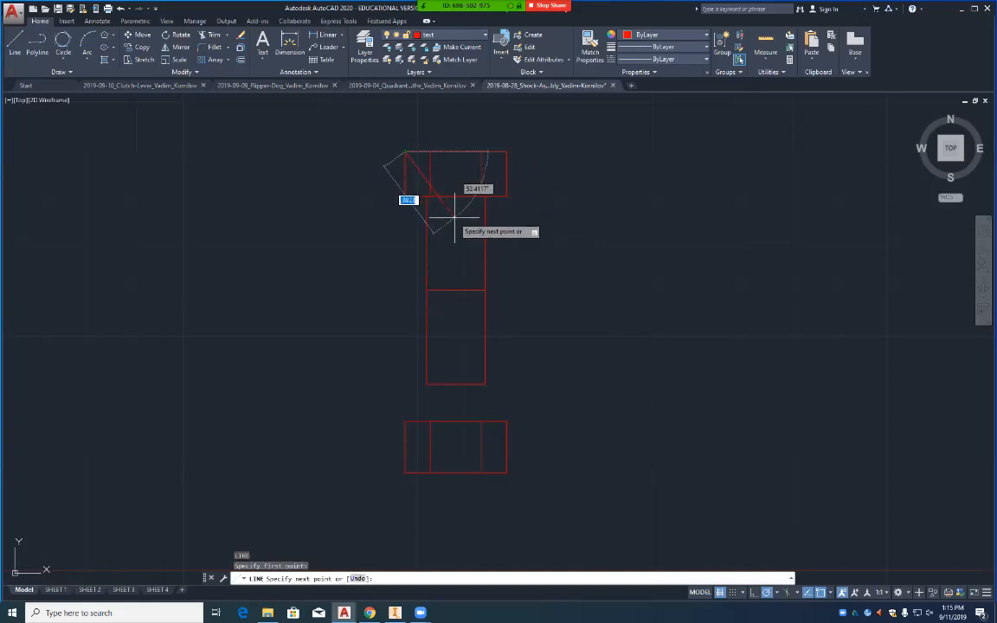
text(@)
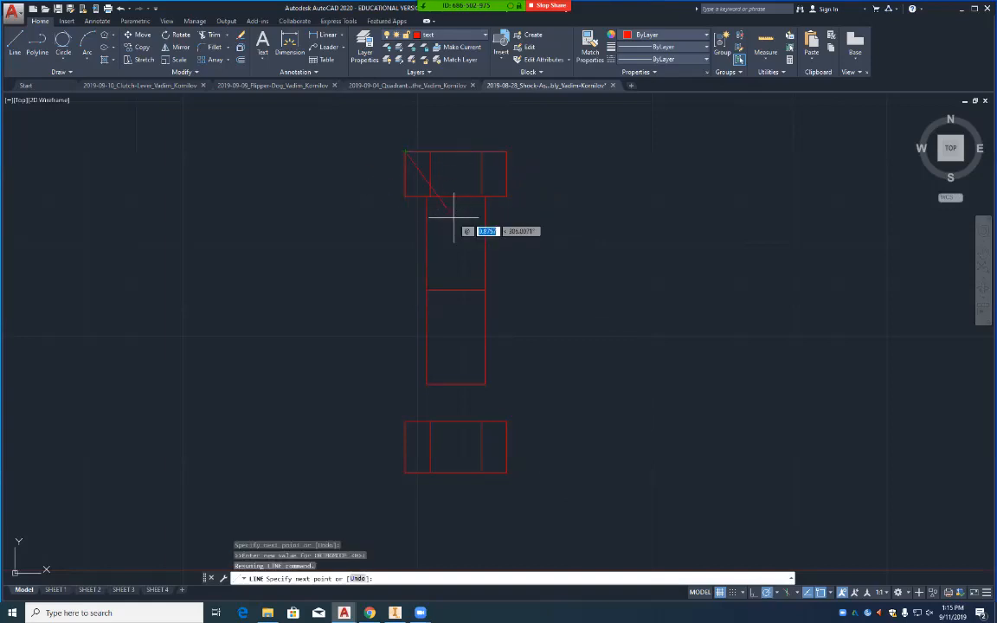
text(1)
key(Tab)
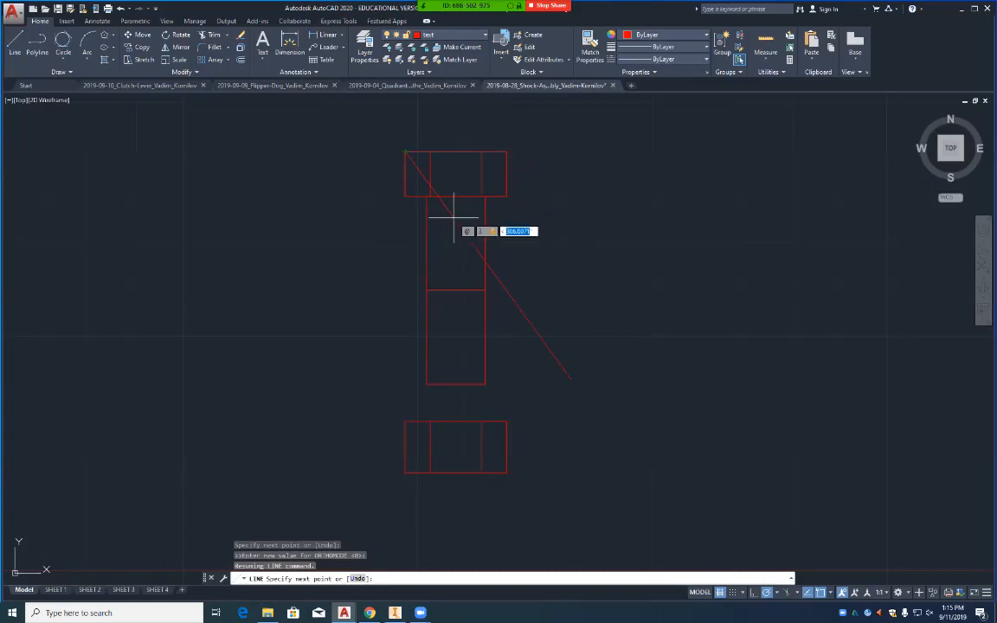
text(-60)
key(Return)
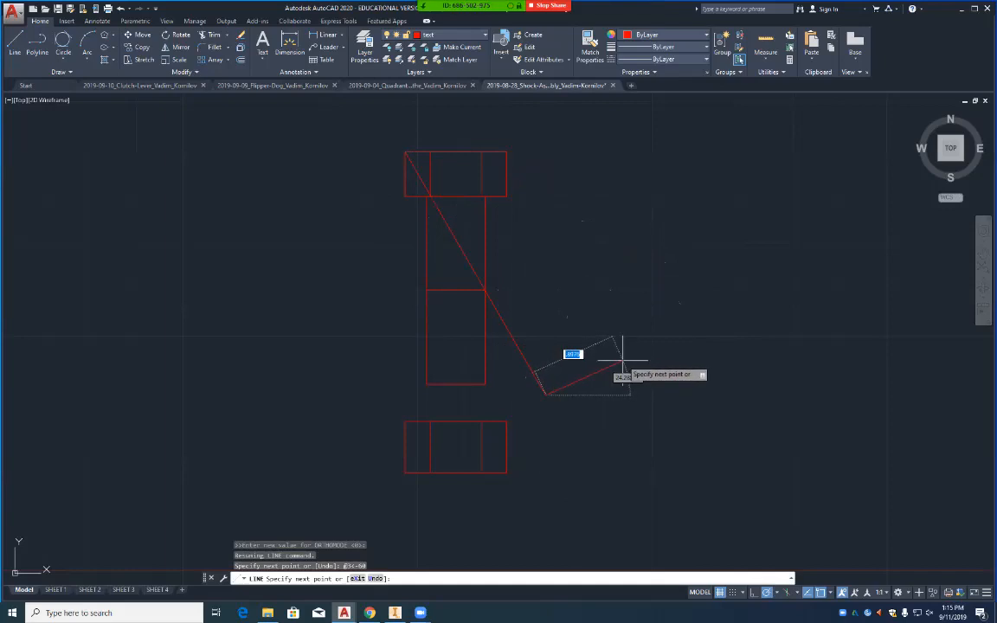
key(Return)
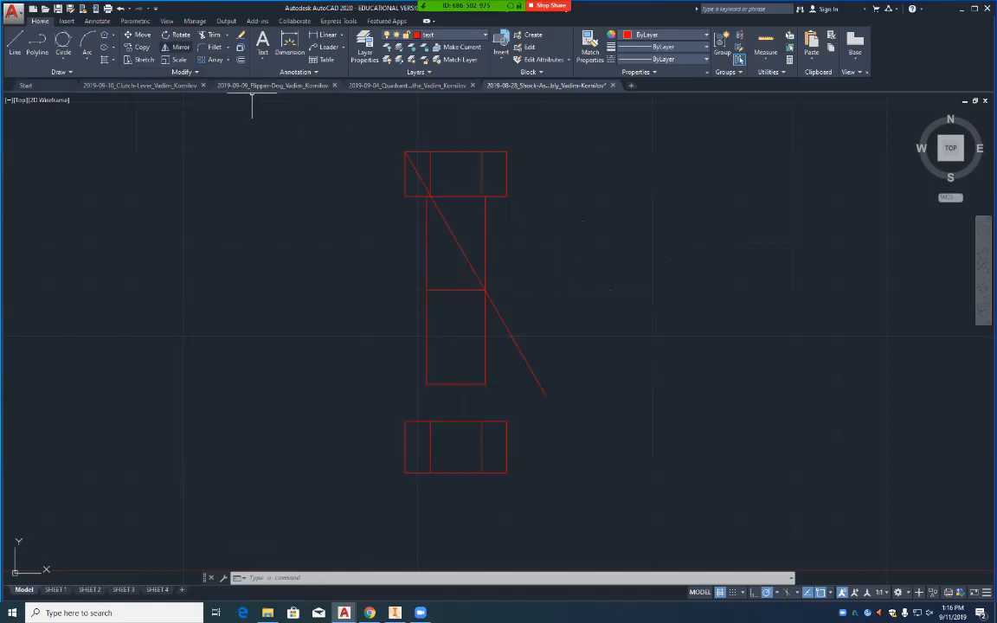
Step: Mirror the diagonal line about the upper bolt head's vertical centre axis, keeping the original
text(mi)
key(Return)
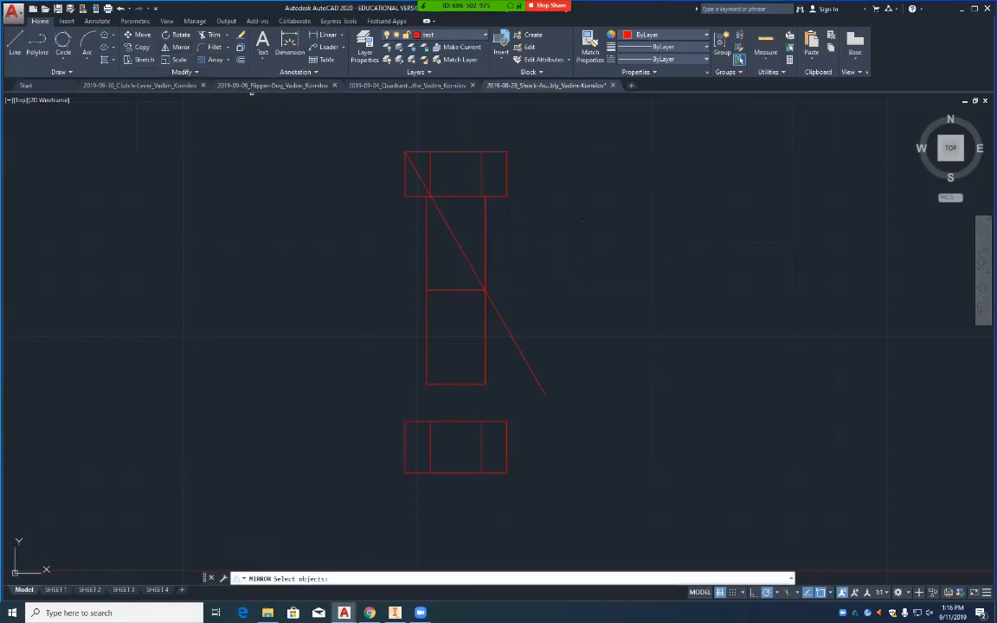
click(421, 180)
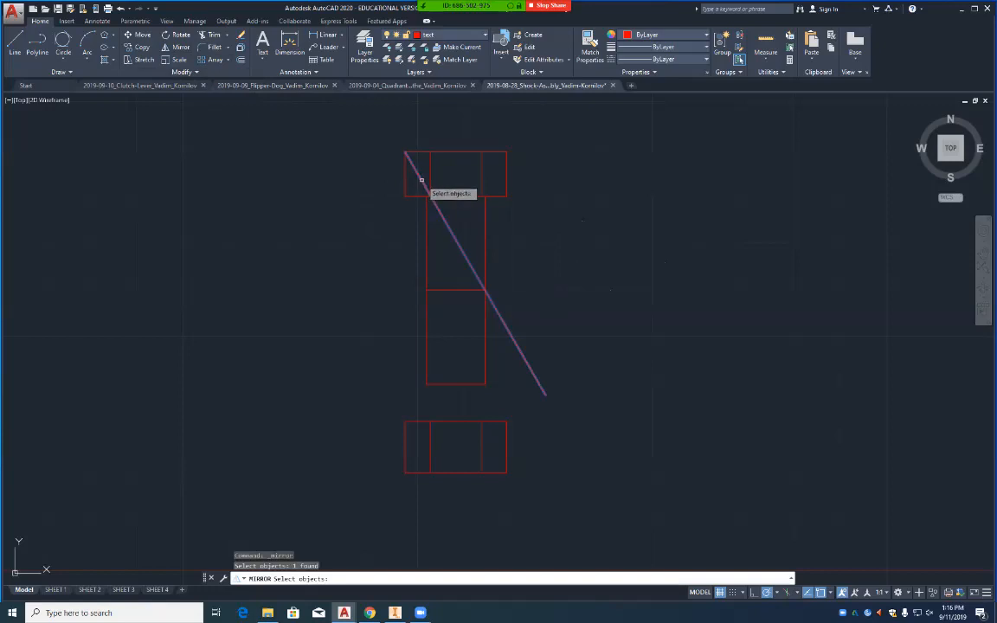
key(Return)
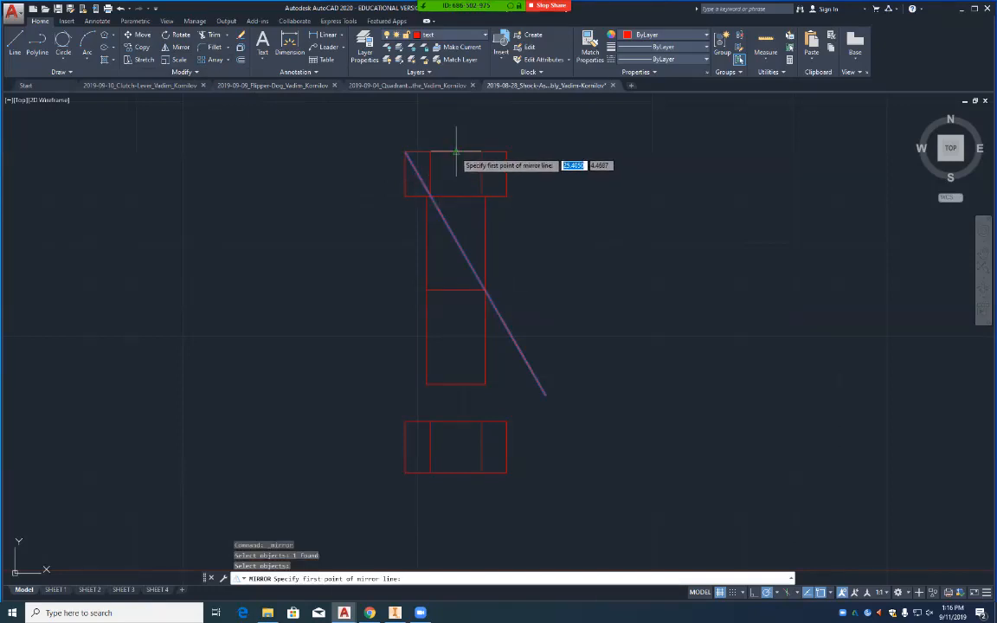
click(456, 153)
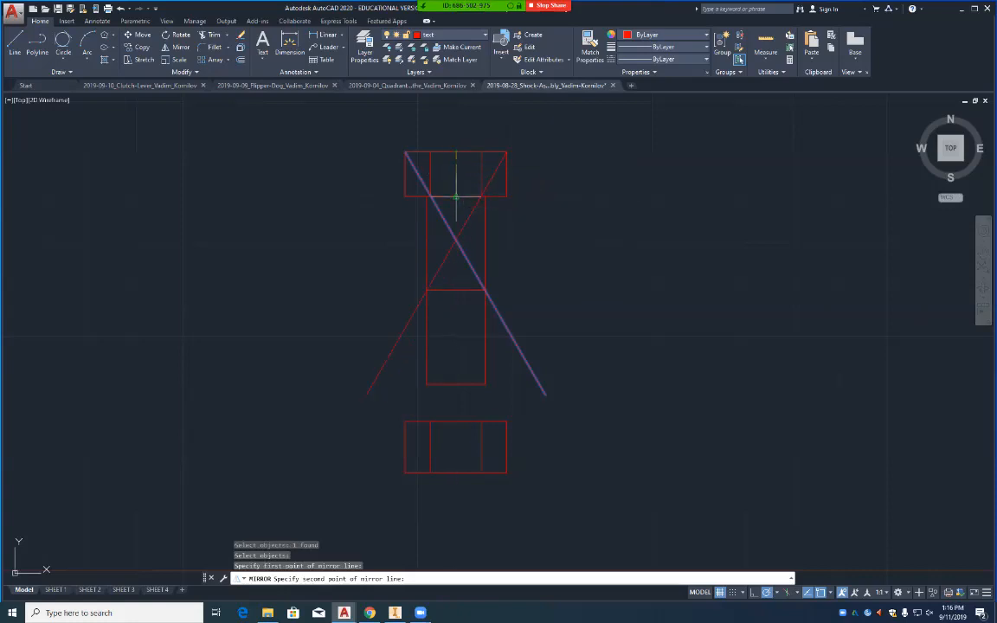
click(457, 197)
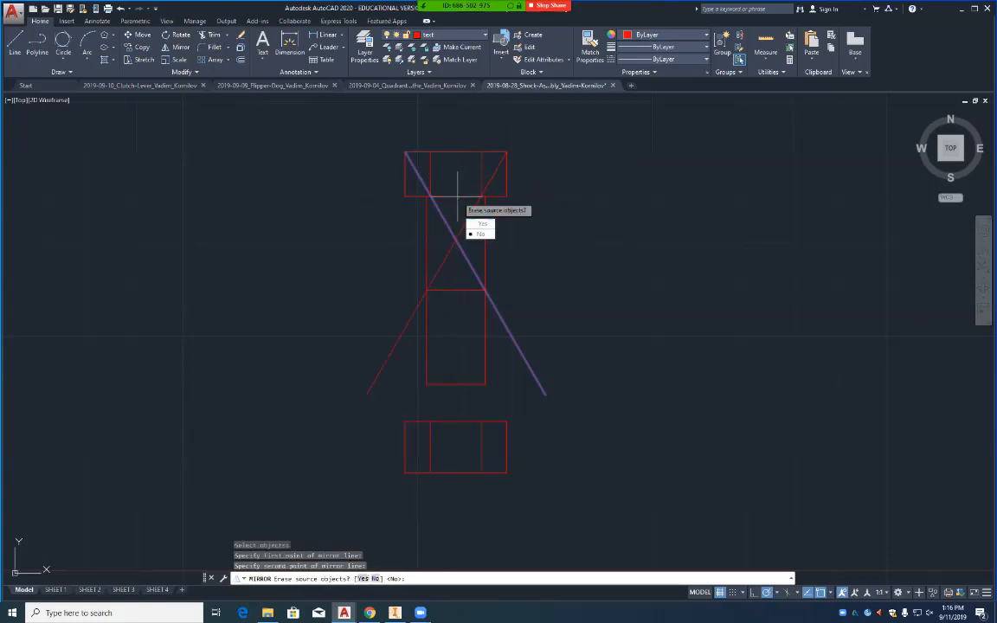
key(Return)
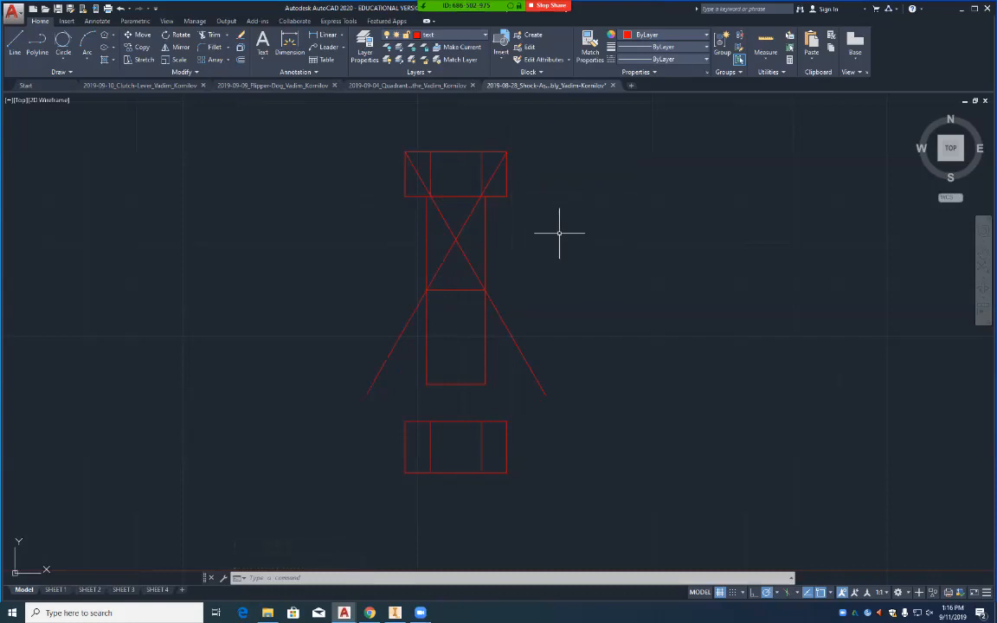
Step: Draw a vertical line from the diagonals' crossing to the midpoint of the head's top edge and delete it again
text(l)
key(Return)
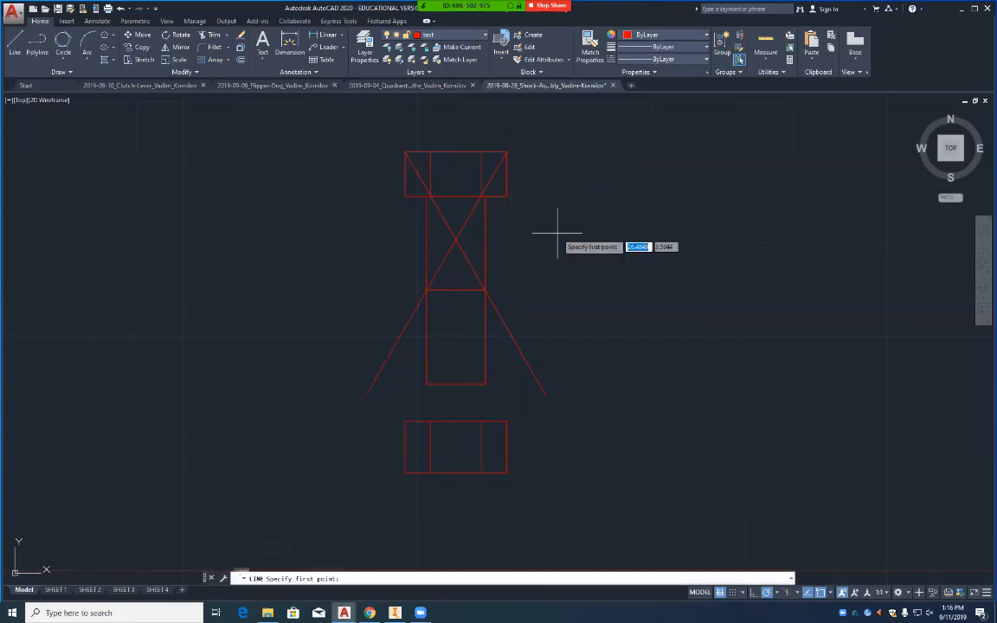
click(456, 238)
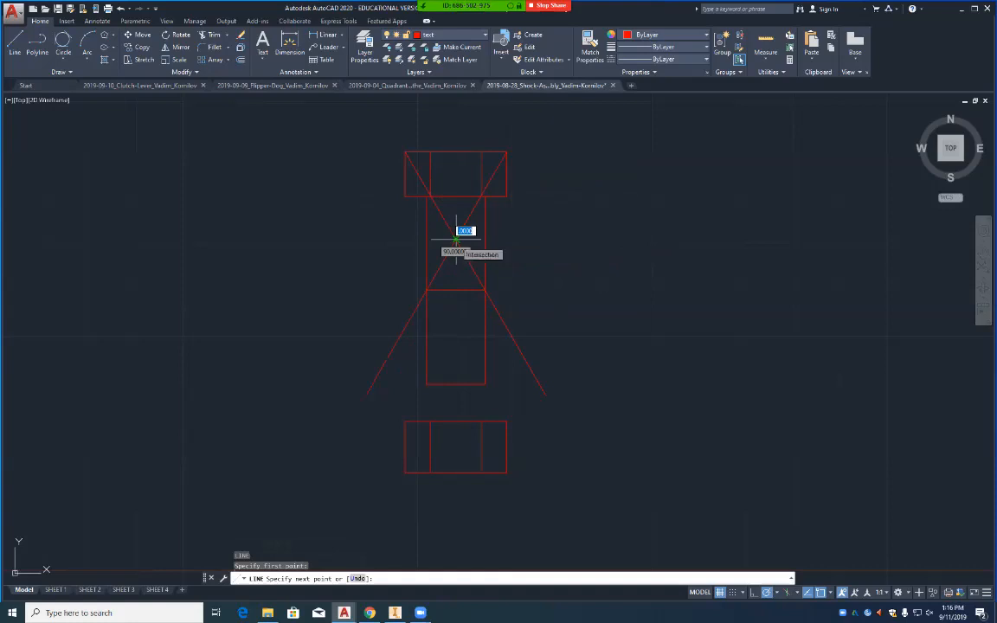
click(457, 152)
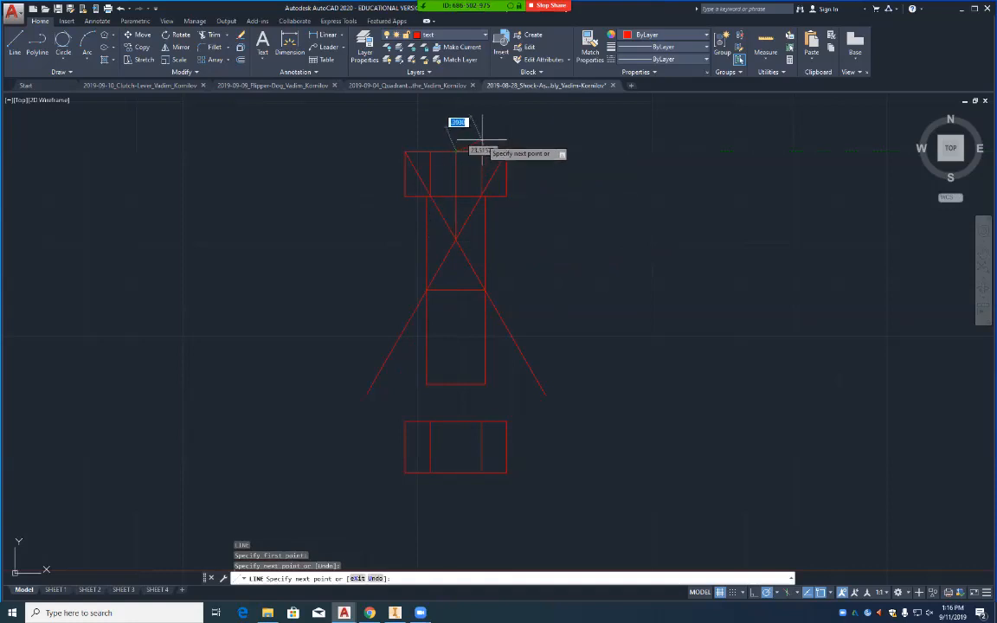
key(Return)
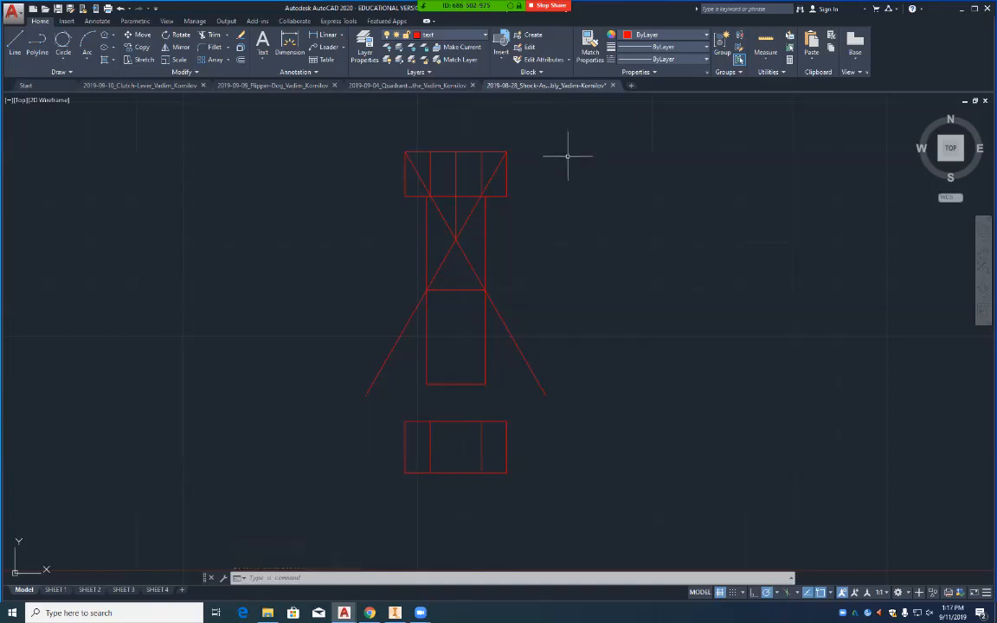
click(456, 171)
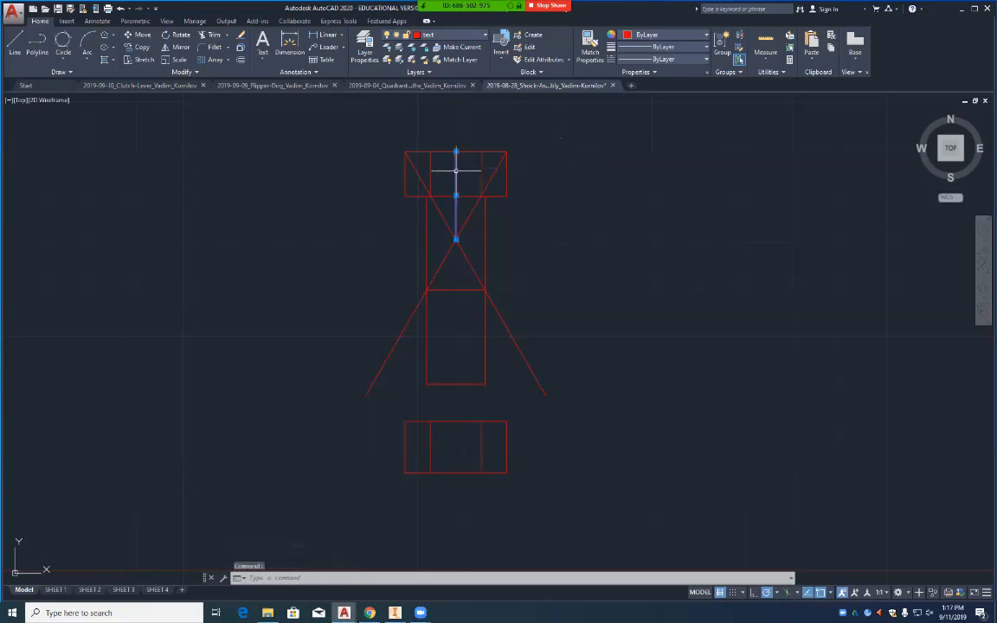
key(Delete)
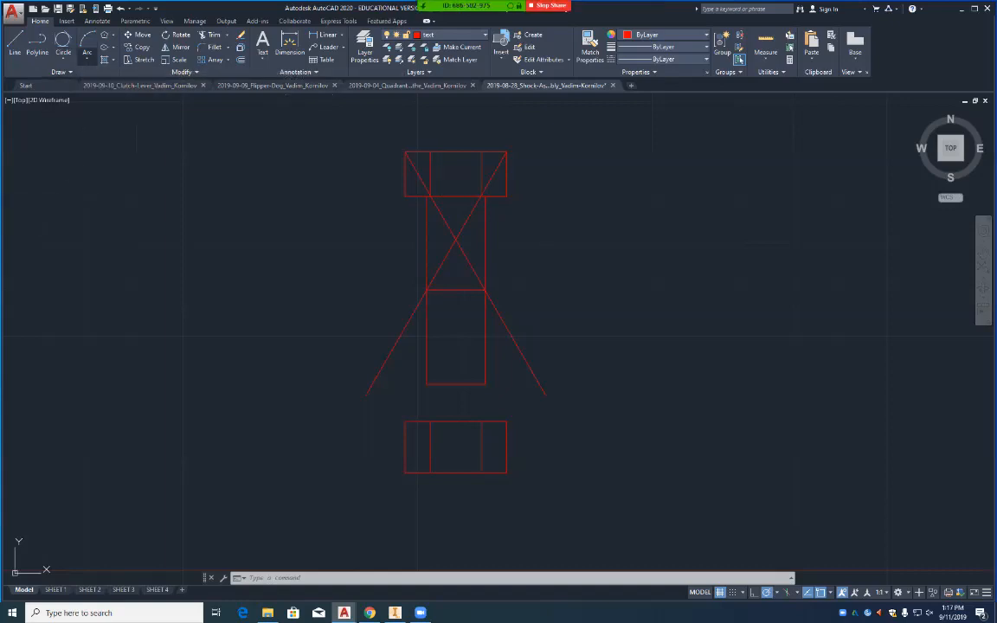
Step: Draw a circle centred on the diagonals' crossing and reaching the midpoint of the upper bolt head's top edge
click(87, 59)
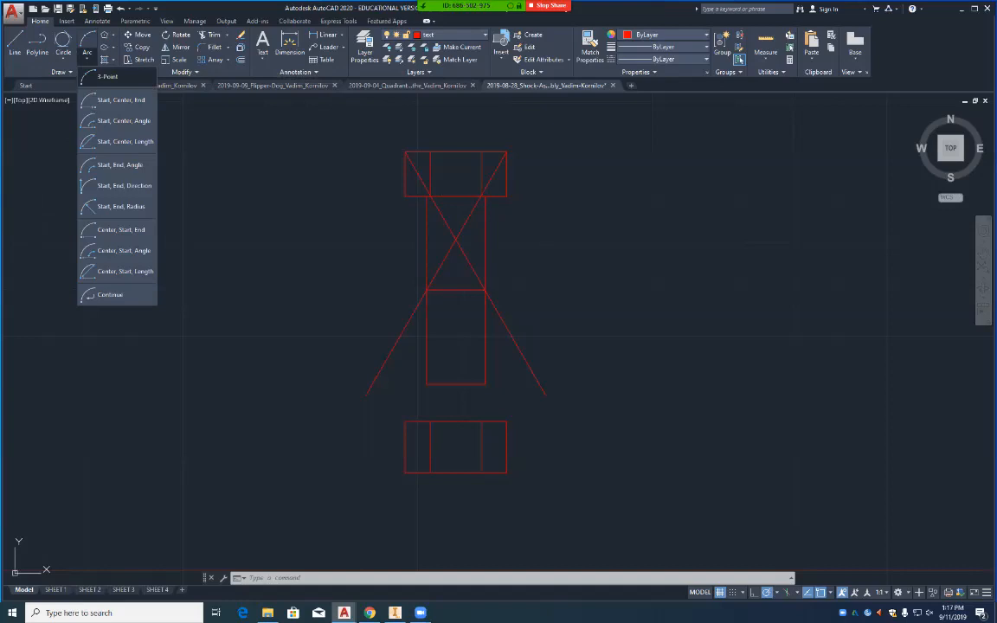
click(63, 57)
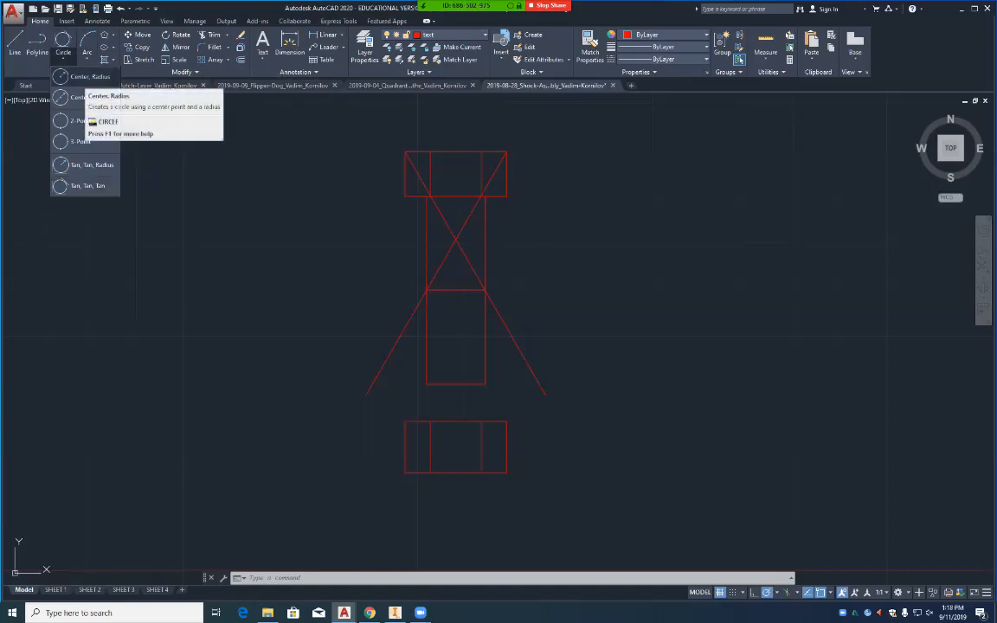
click(73, 77)
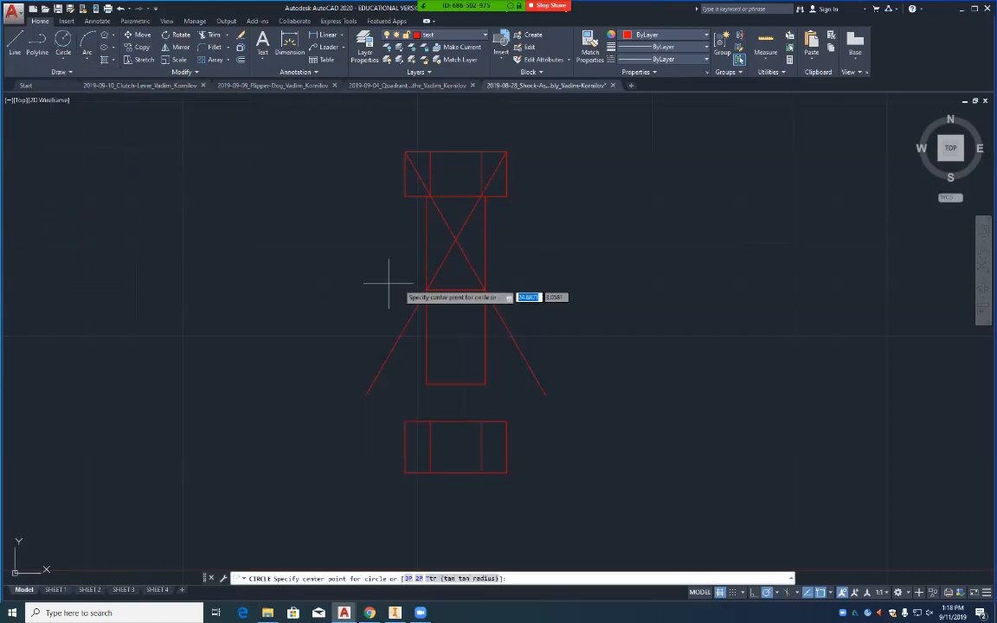
click(456, 239)
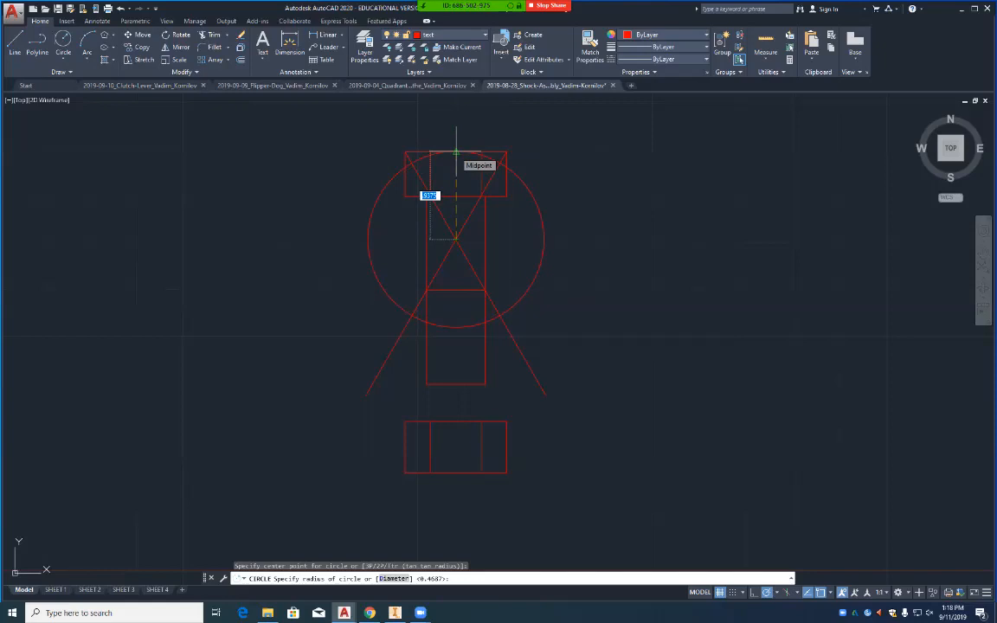
click(456, 154)
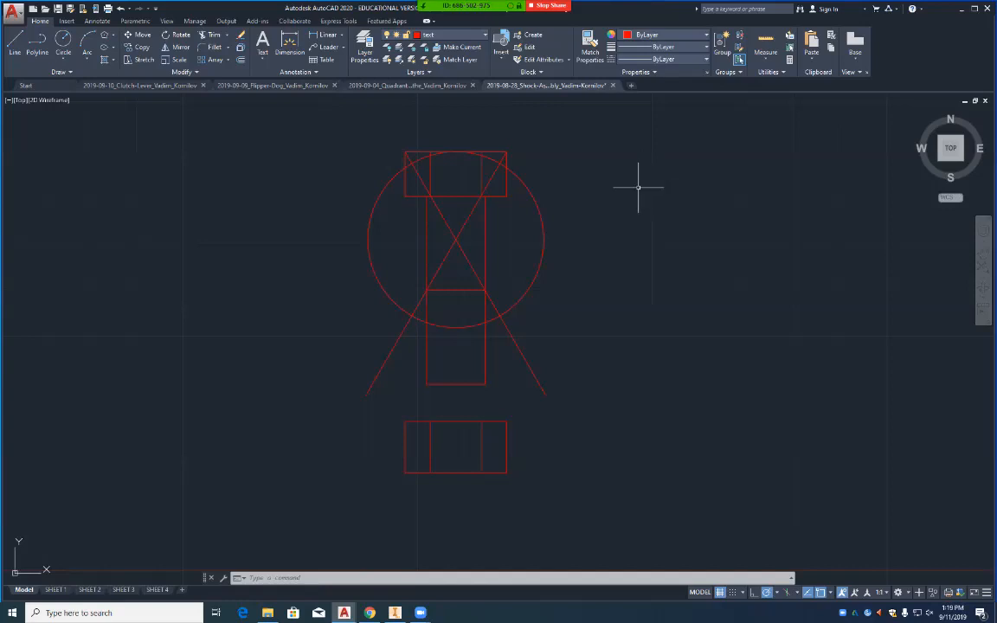
Step: Trim the large circle against the upper head's two inner vertical lines, keeping only the arc between them below the top edge
scroll(572, 279, up, 2)
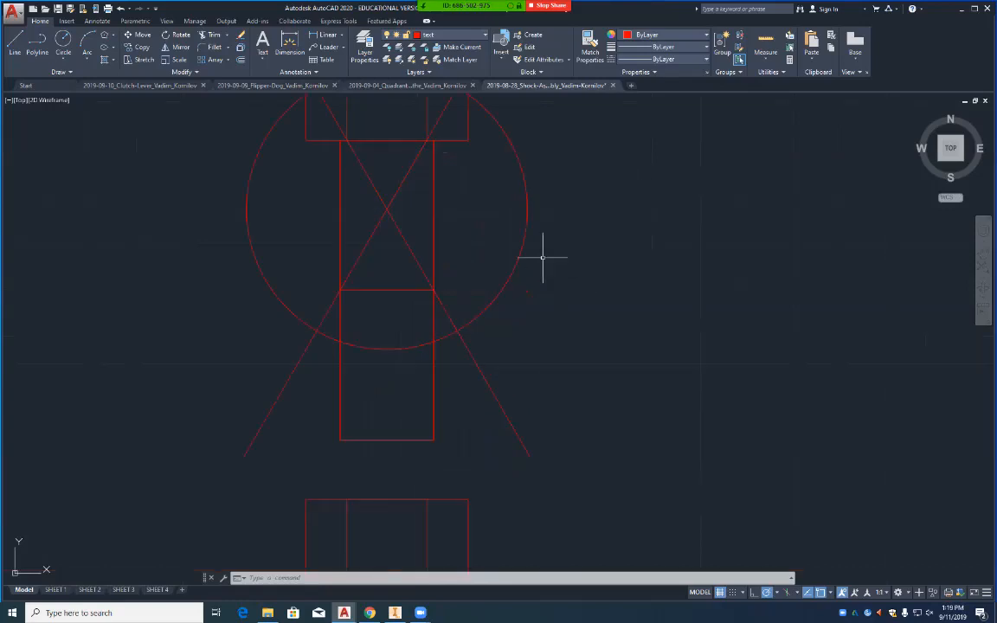
middle_drag(485, 218, 530, 402)
scroll(530, 399, up, 2)
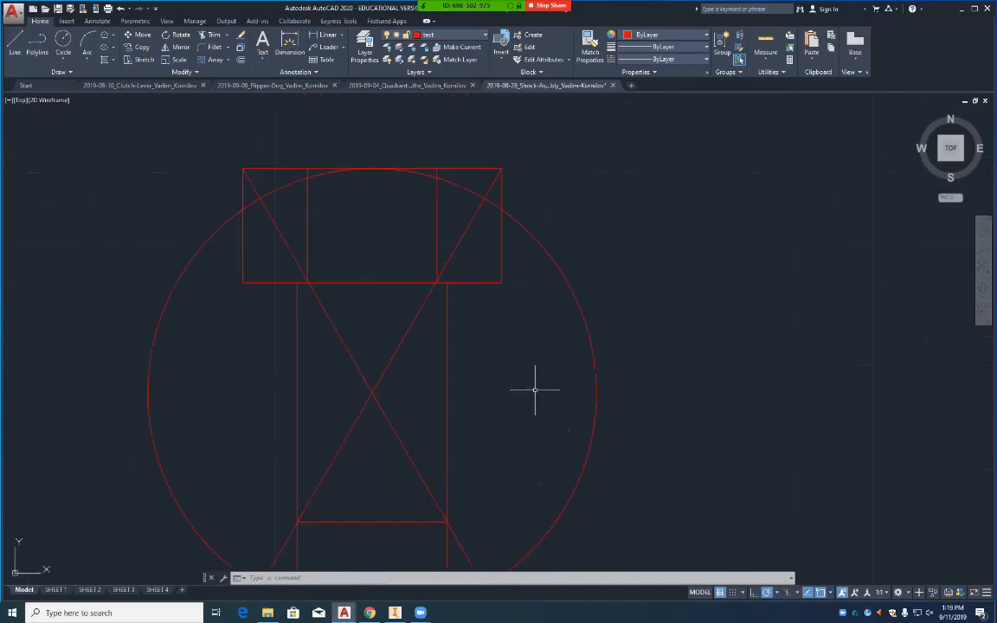
text(r)
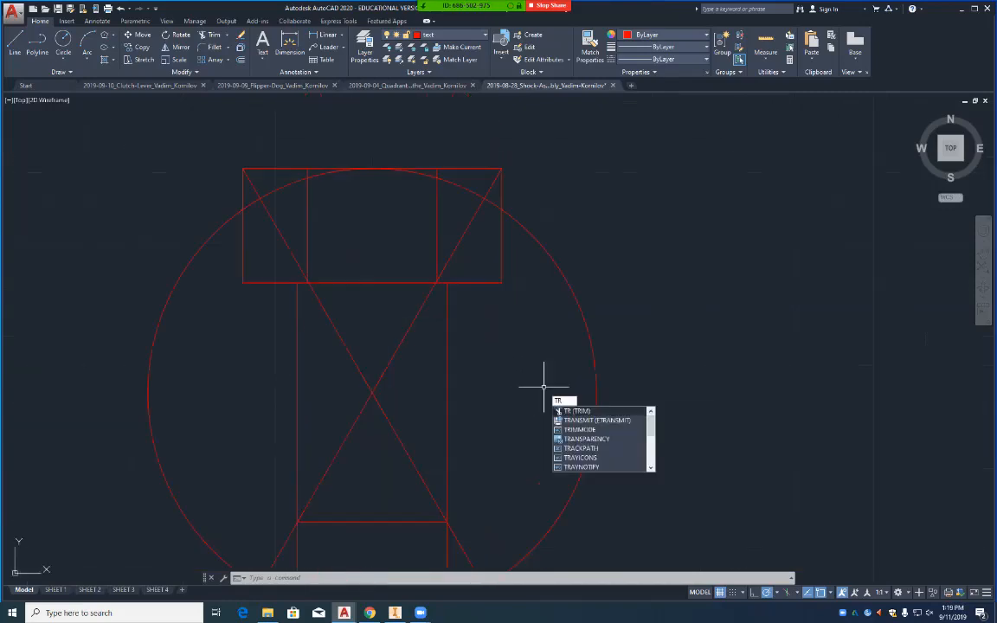
key(Return)
click(308, 206)
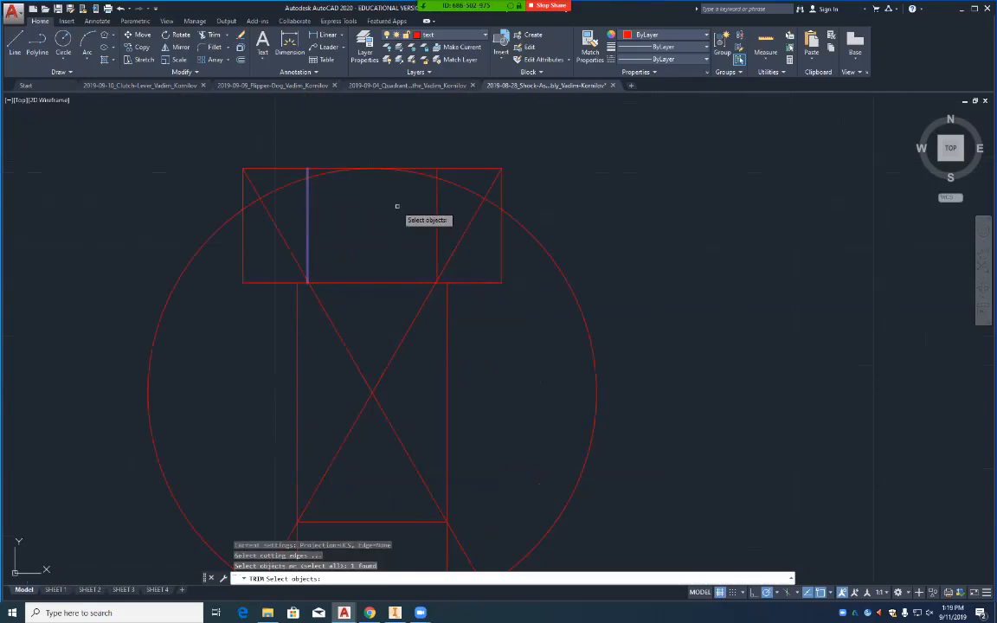
click(437, 206)
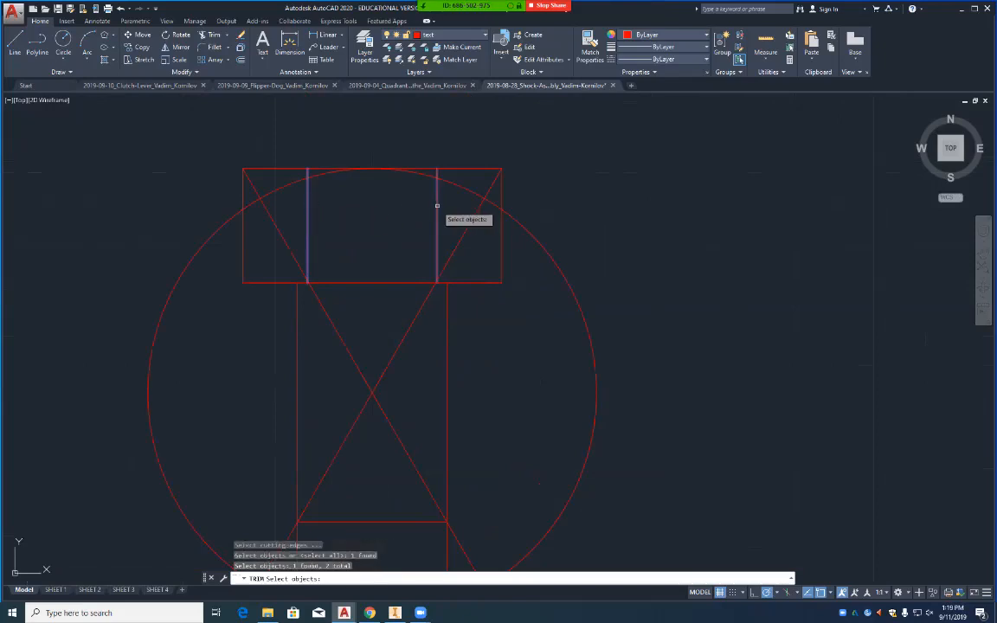
key(Return)
click(532, 238)
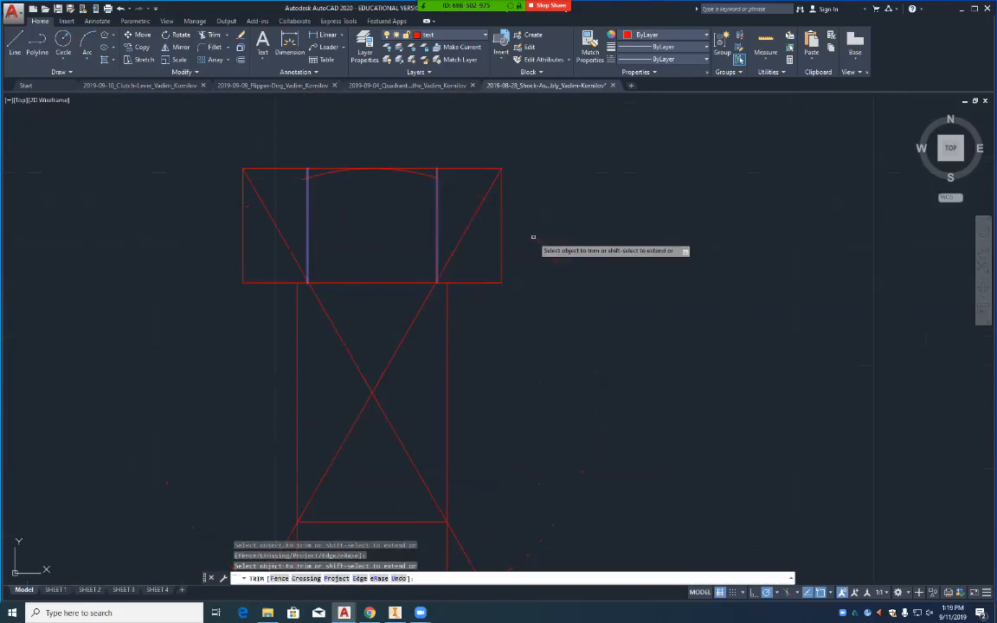
key(Return)
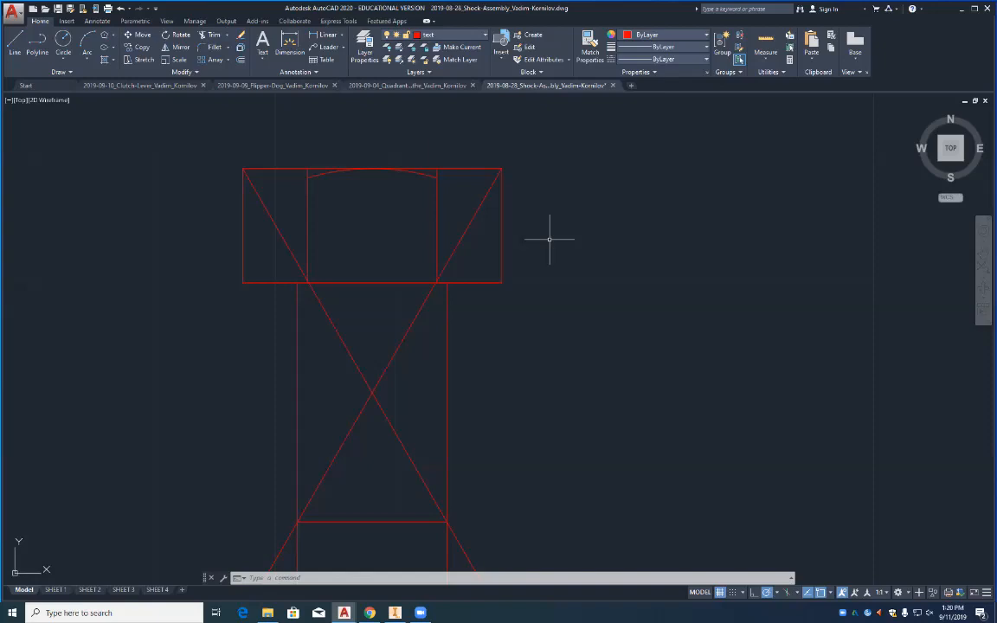
Step: Copy the diagonal starting at the upper head's top-right corner to the top end of the left inner vertical line
text(copy)
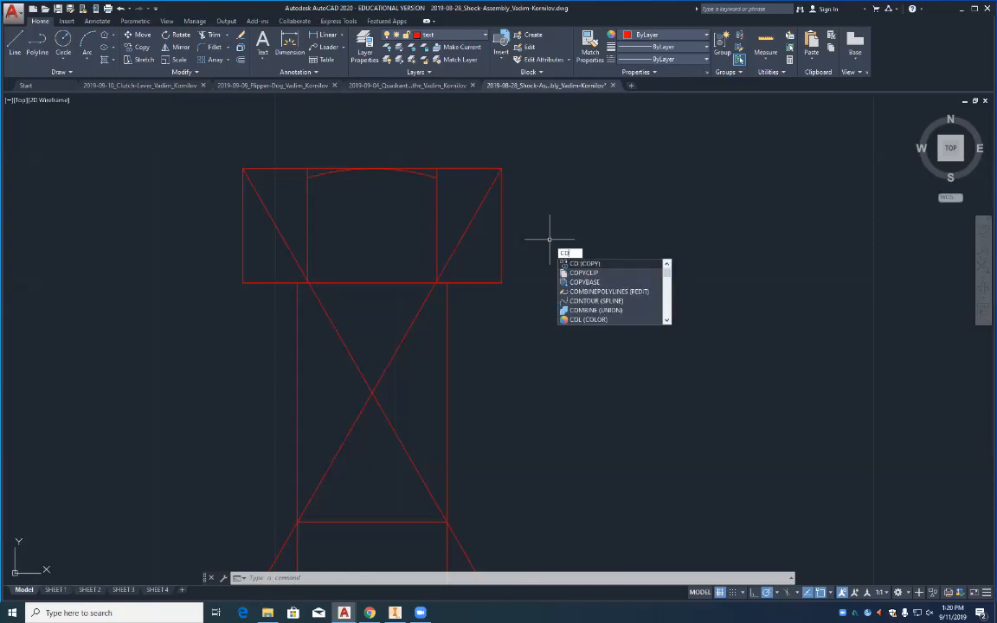
key(Return)
click(476, 221)
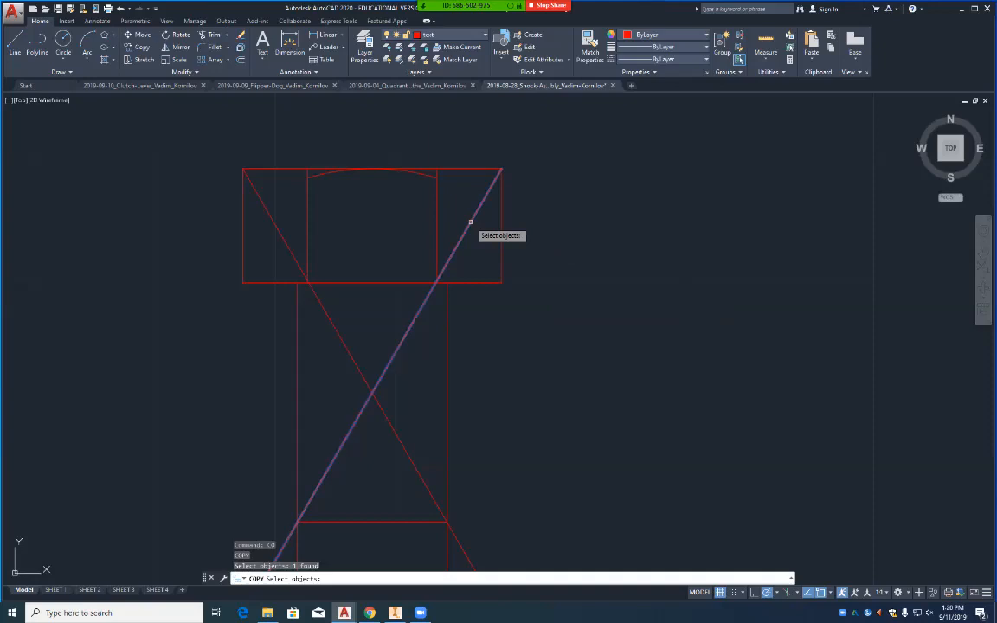
key(Return)
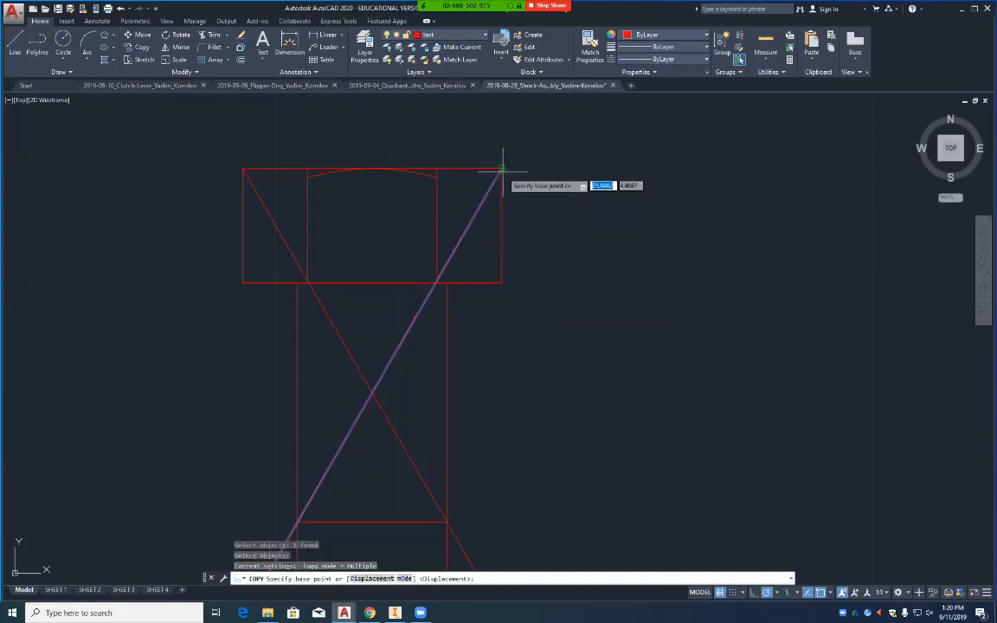
click(501, 168)
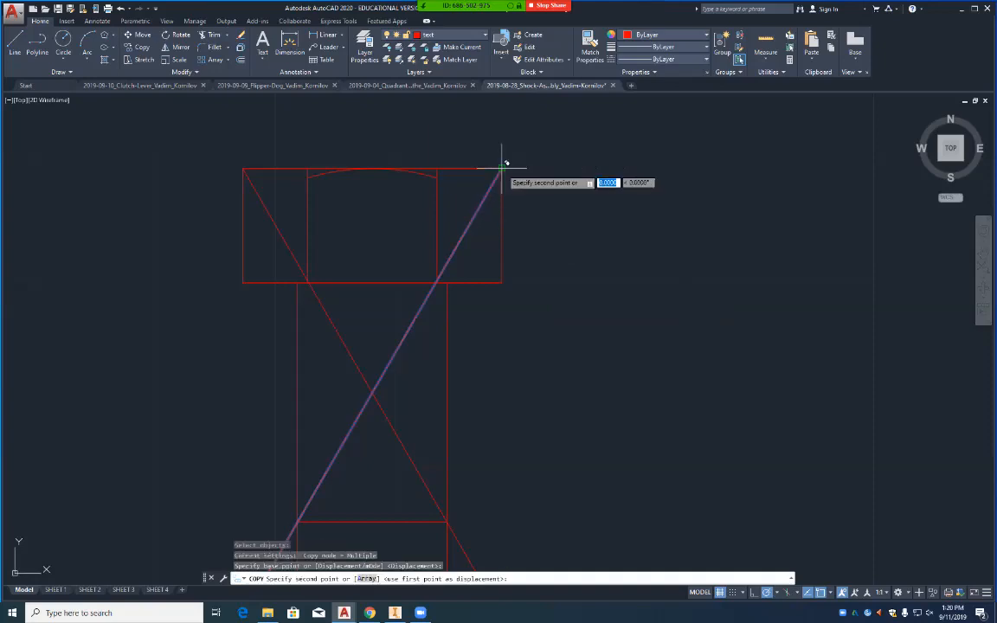
click(310, 163)
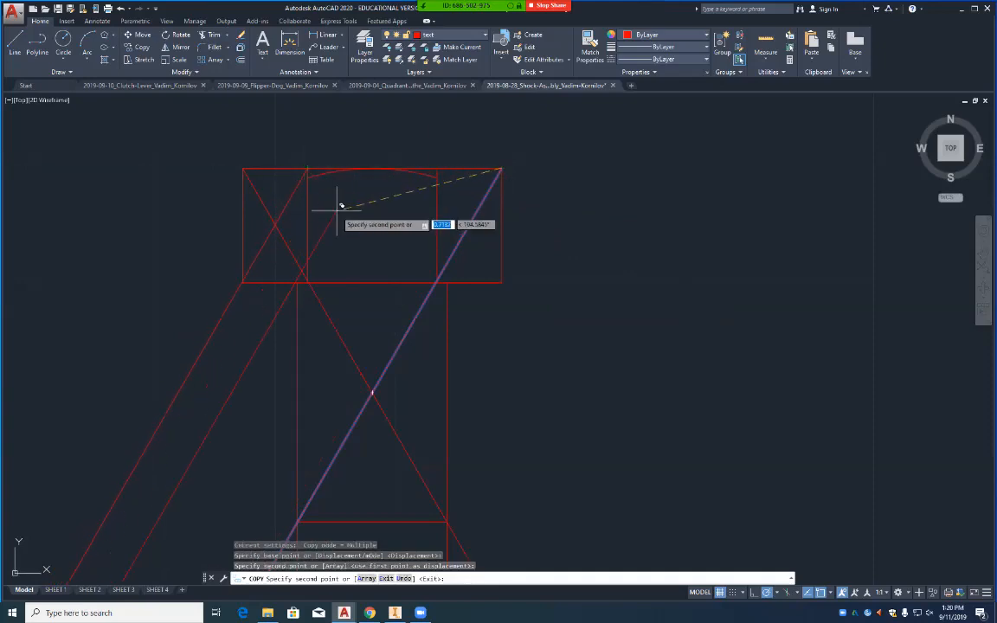
key(Return)
Step: Copy the diagonal starting at the upper head's top-left corner to the top end of the right inner vertical line
text(co)
key(Return)
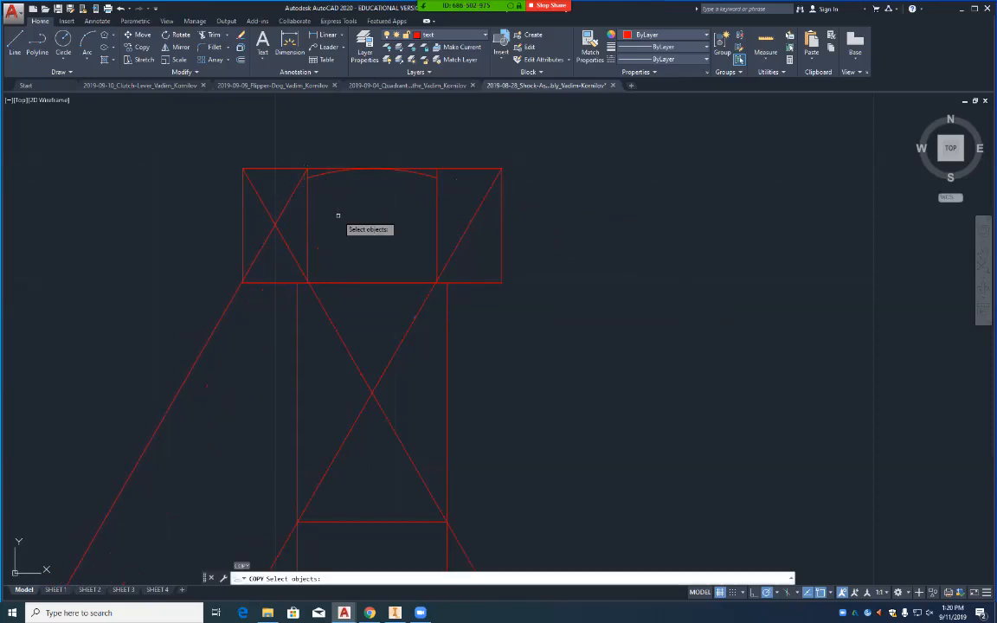
click(263, 205)
key(Return)
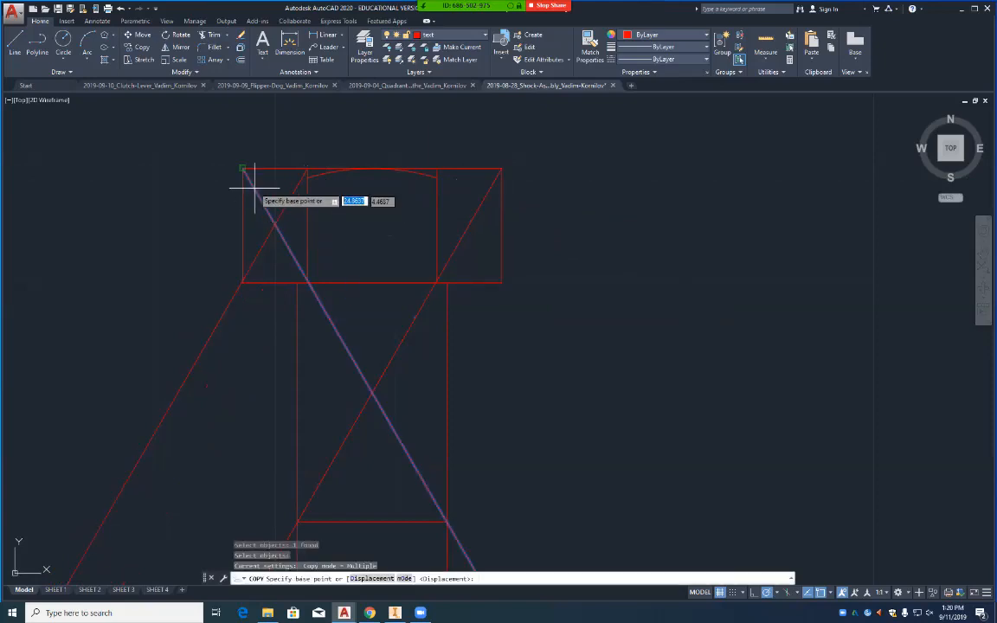
click(243, 168)
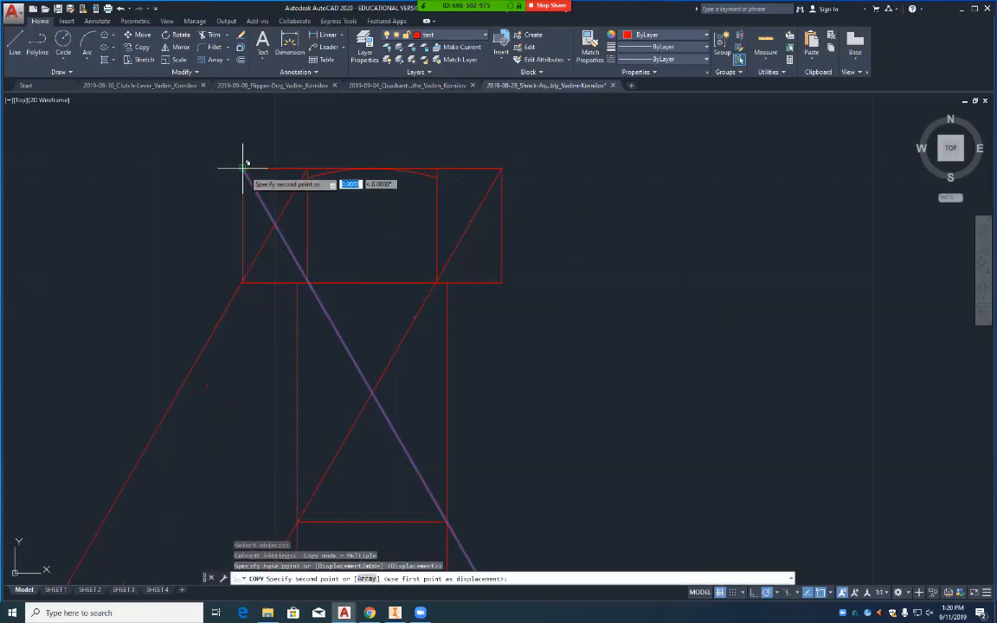
click(438, 168)
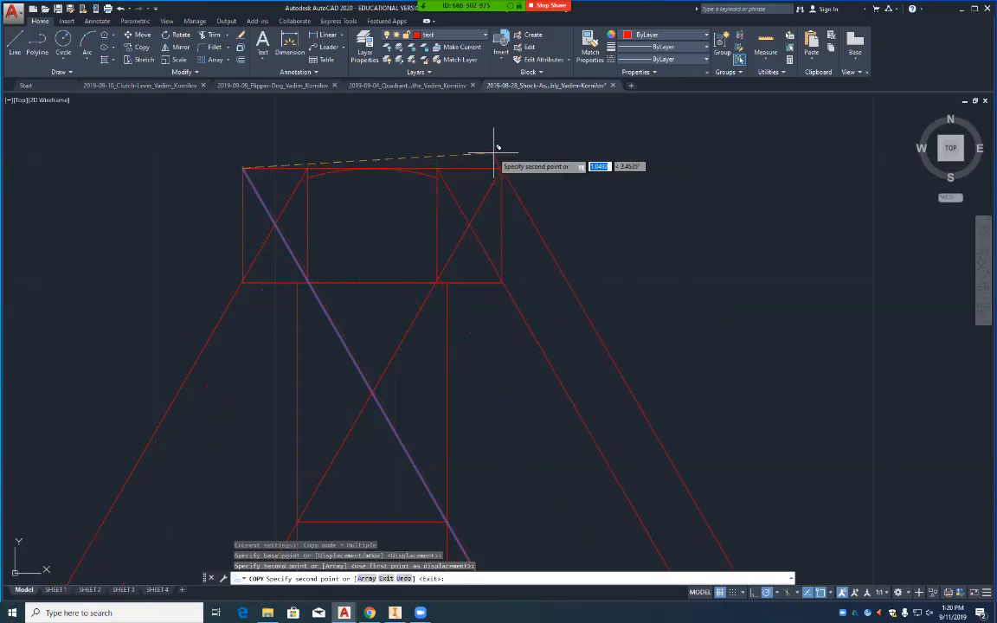
key(Return)
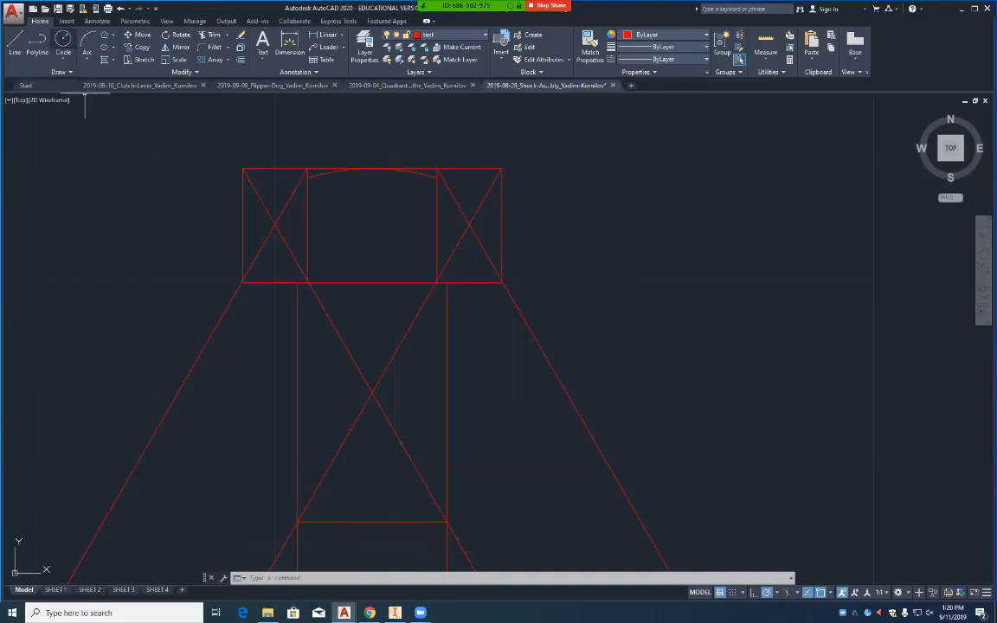
Step: Draw a circle centred on the diagonals' crossing in the upper head's left section, tangent to the head's top edge
click(63, 59)
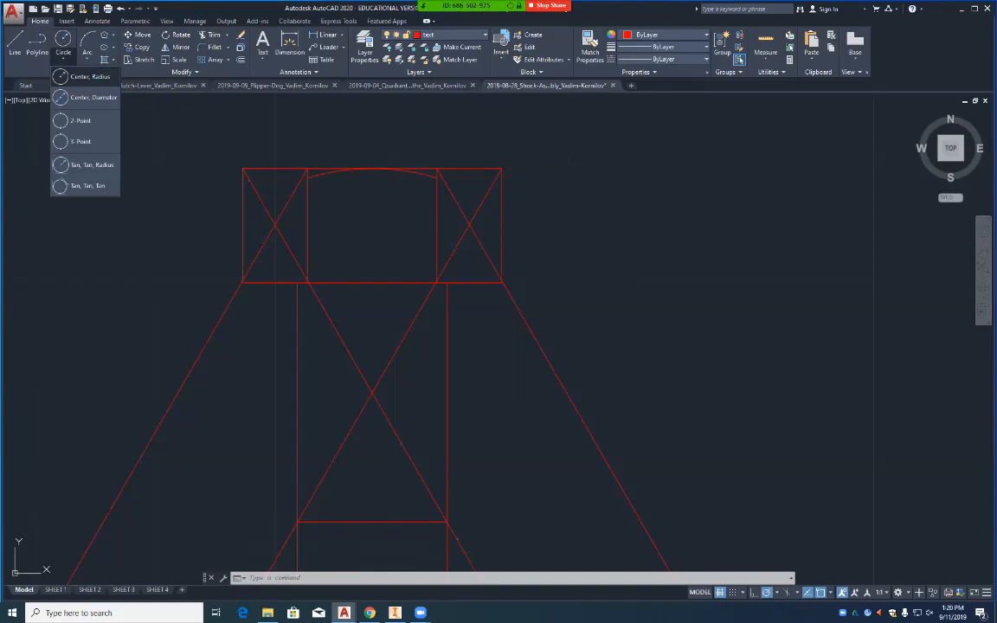
click(86, 76)
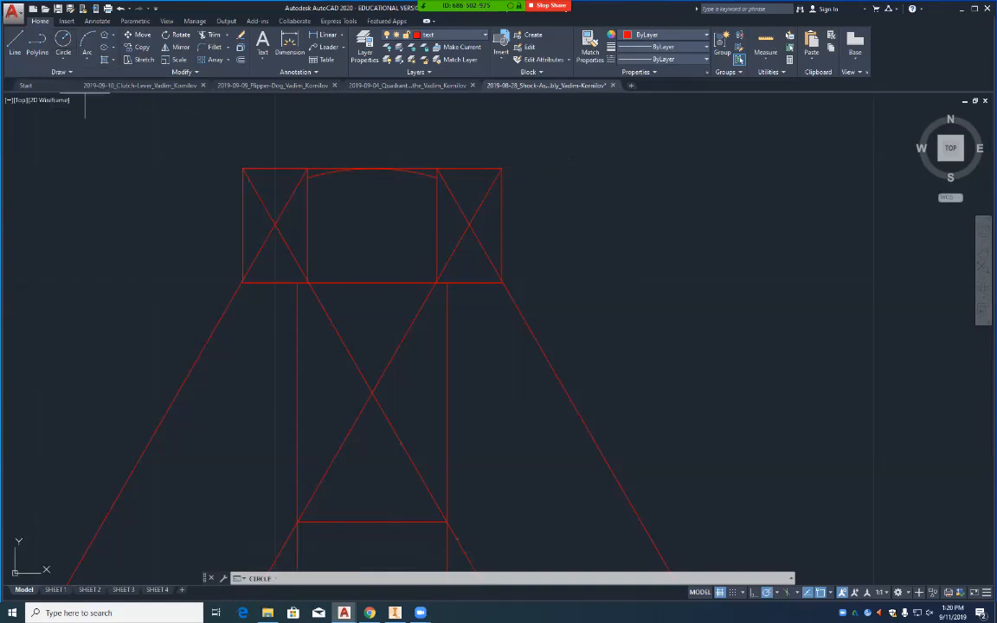
click(276, 223)
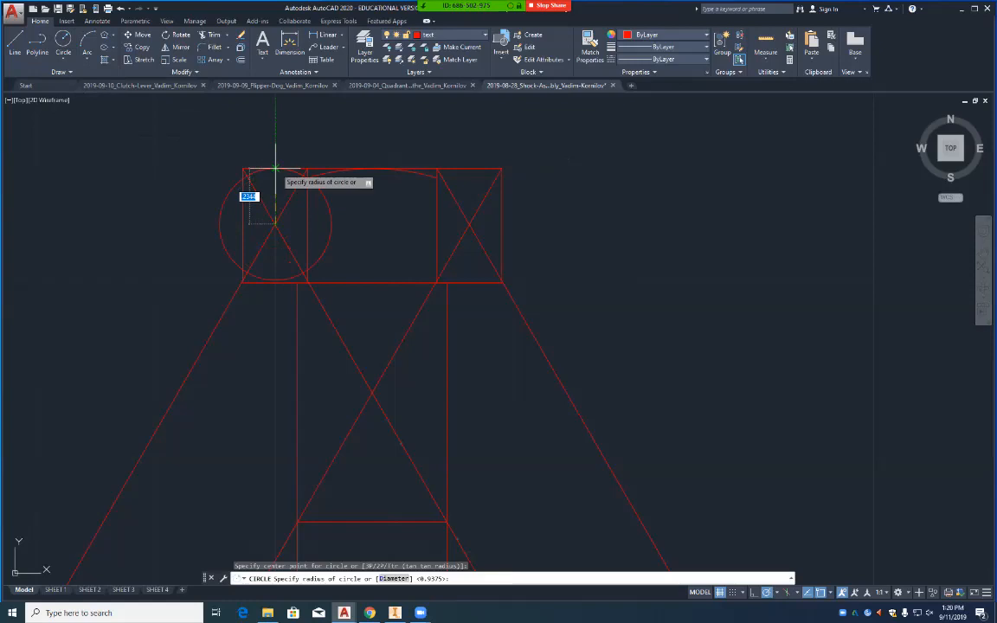
text(ta)
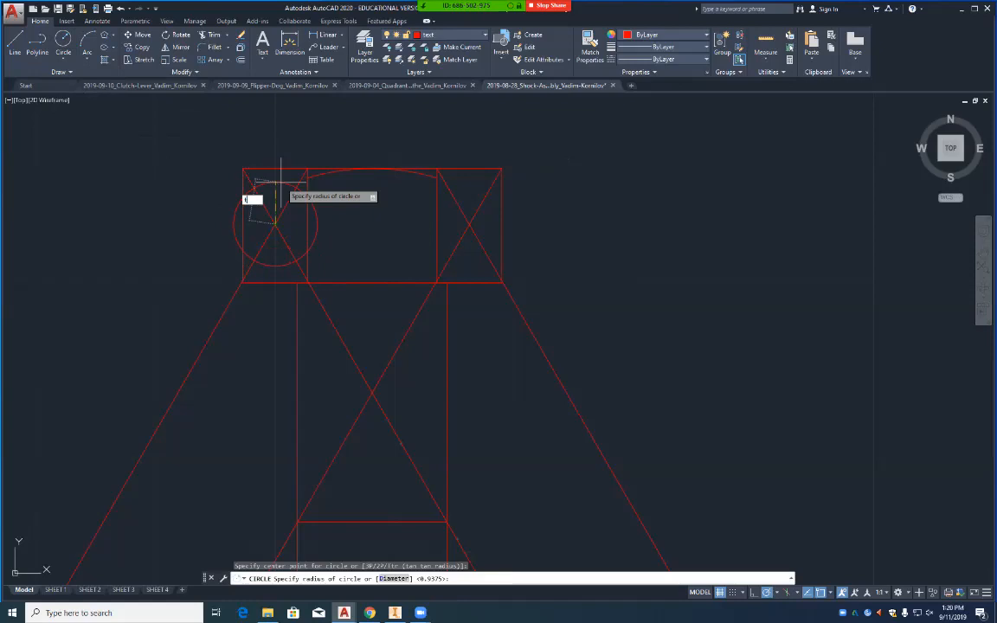
text(n)
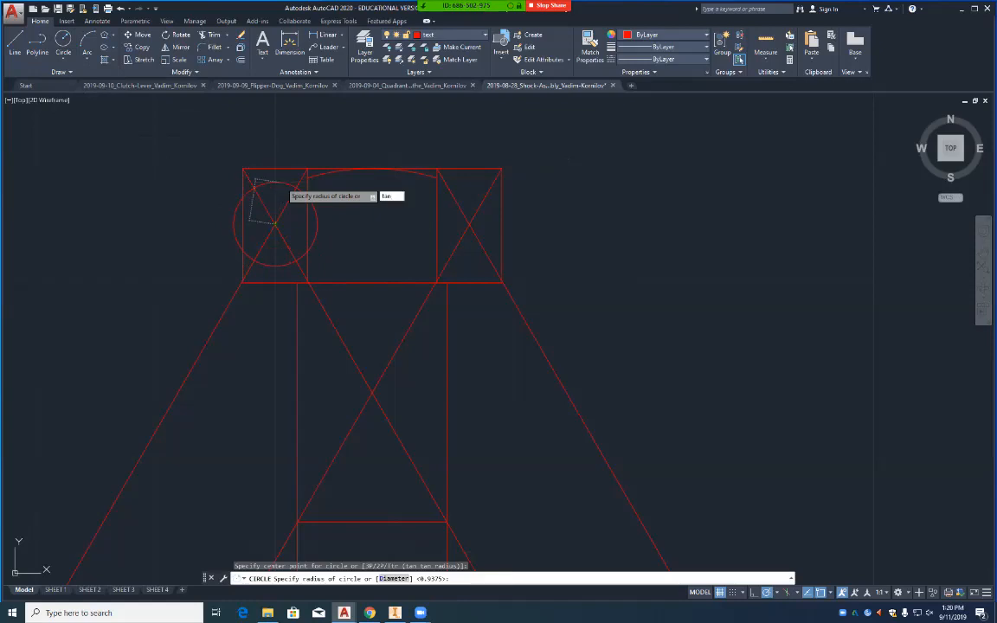
key(Return)
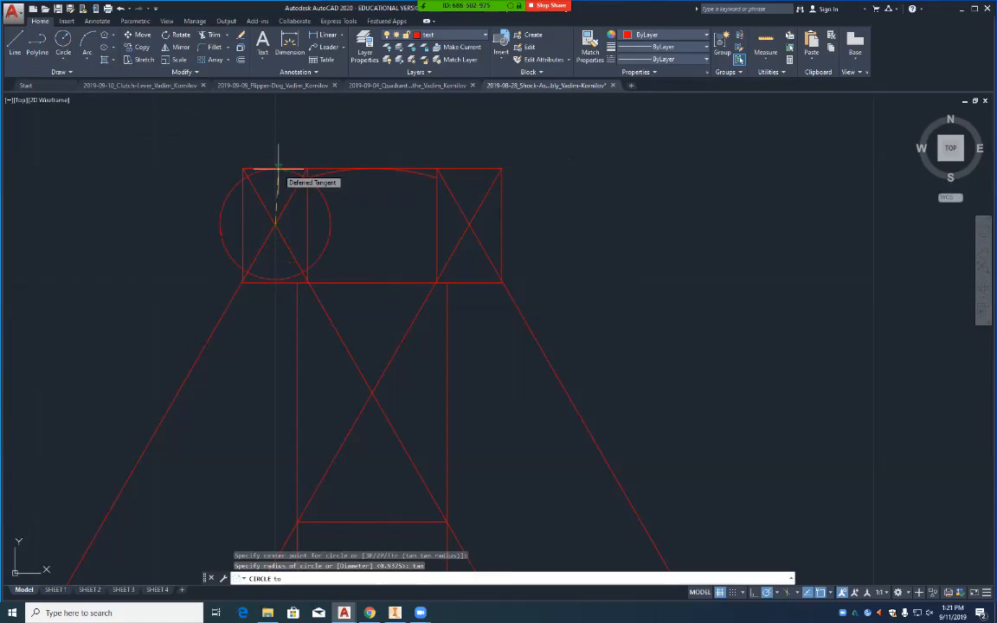
text(n)
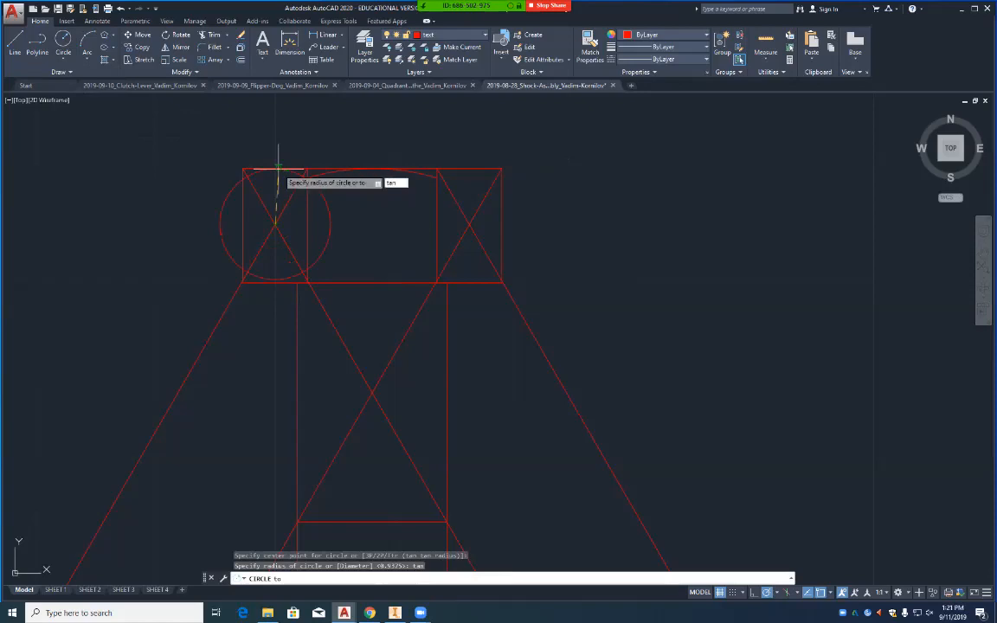
key(Return)
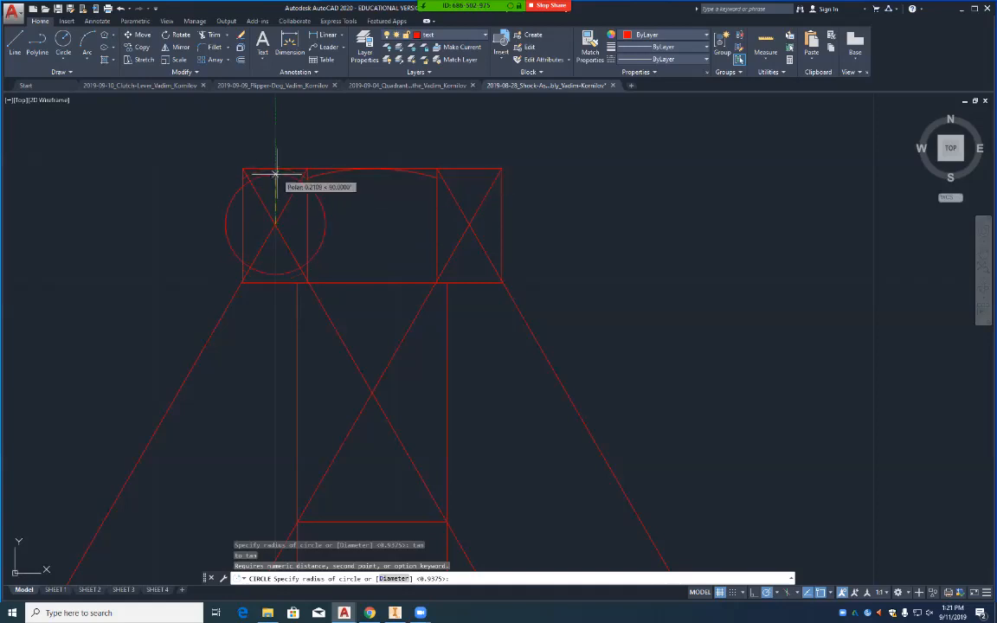
text(tan)
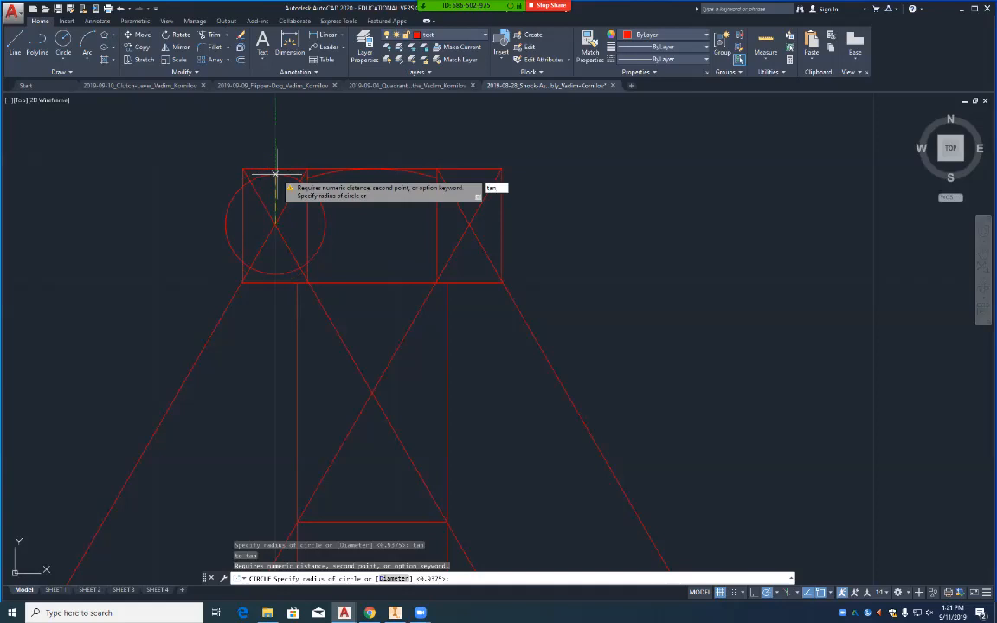
key(Return)
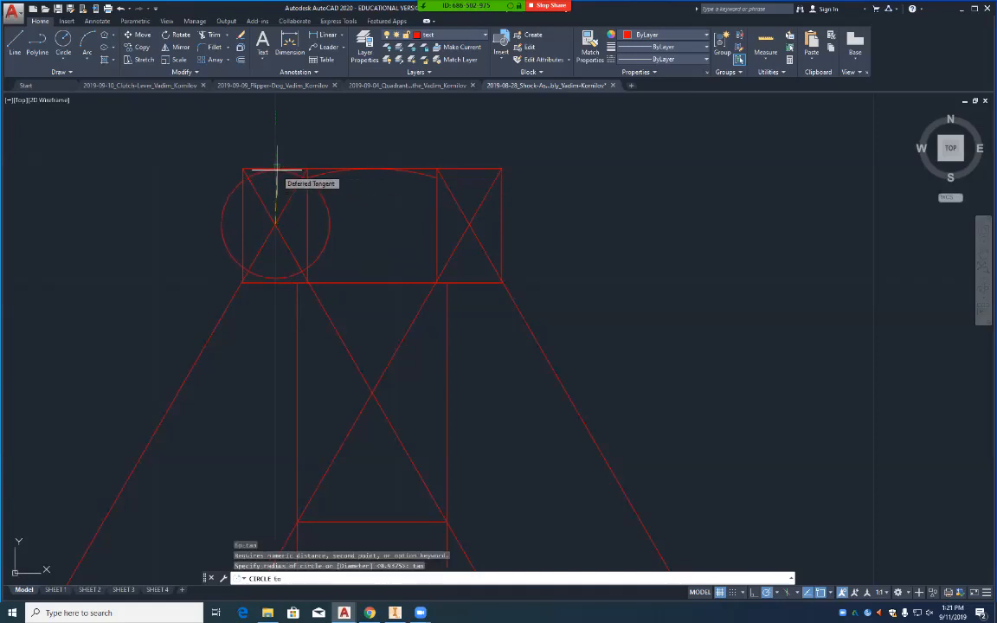
click(277, 170)
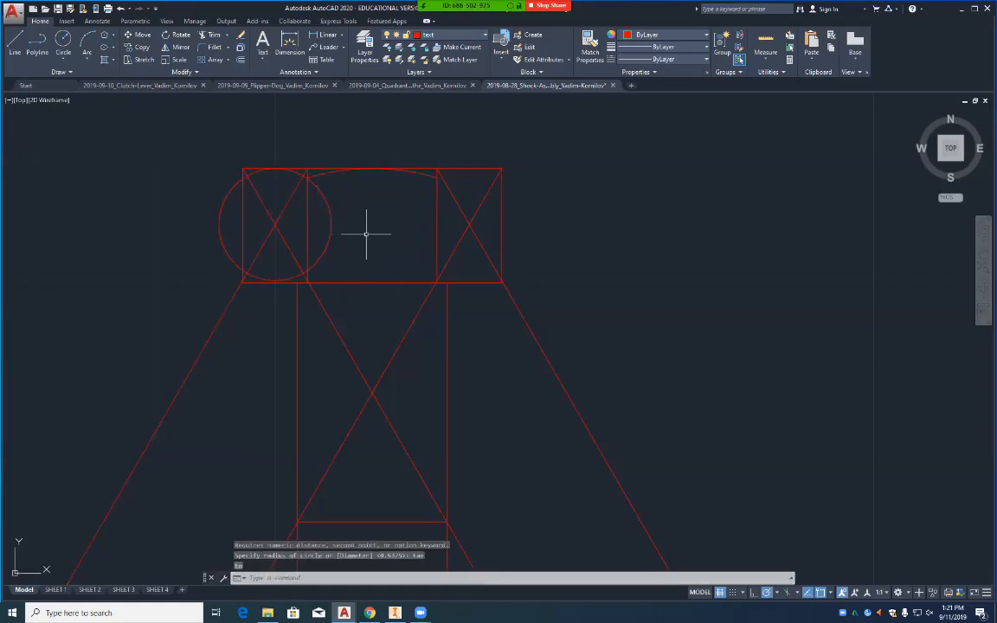
scroll(306, 180, up, 6)
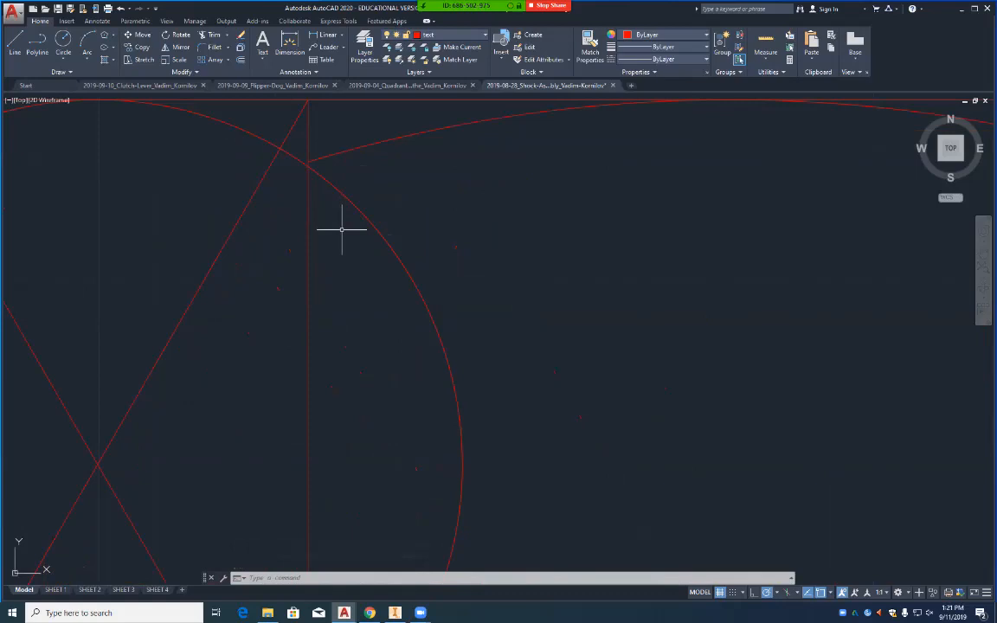
scroll(202, 242, down, 2)
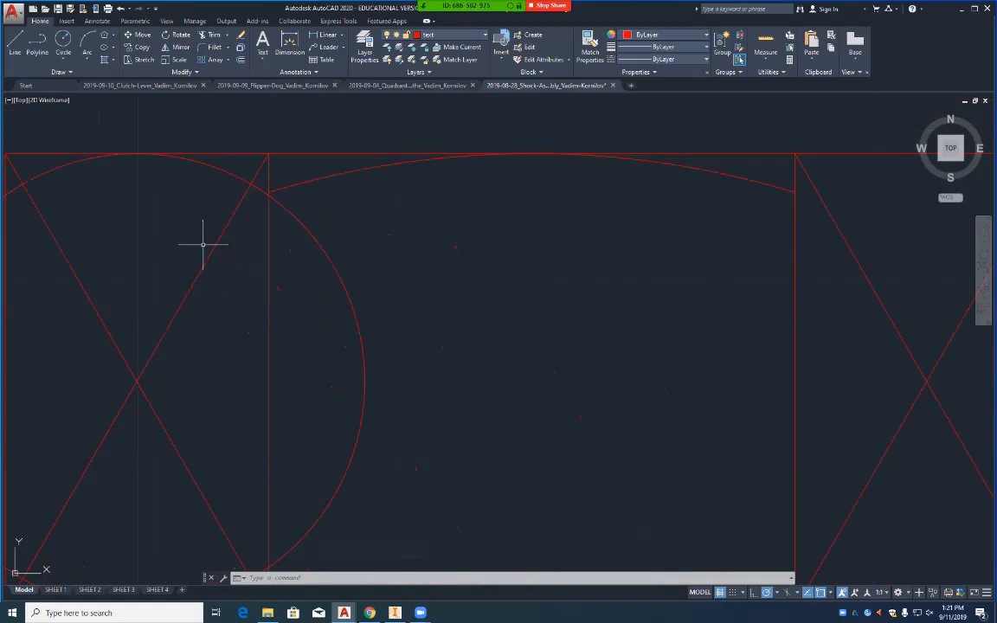
Step: Erase the circle in the upper head's left section and the two crossing diagonals in its right section
scroll(202, 243, down, 1)
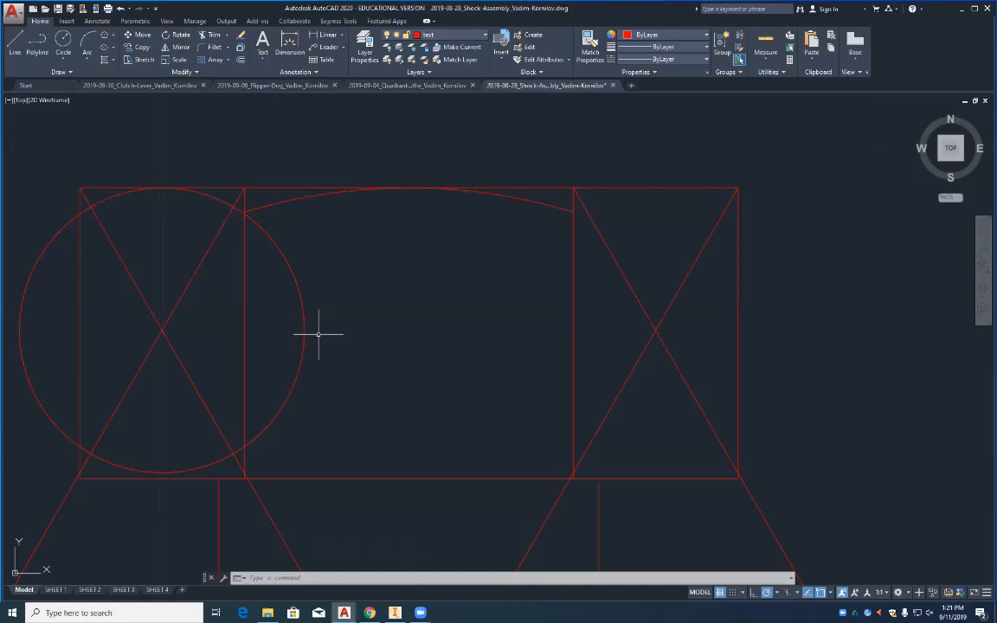
click(300, 291)
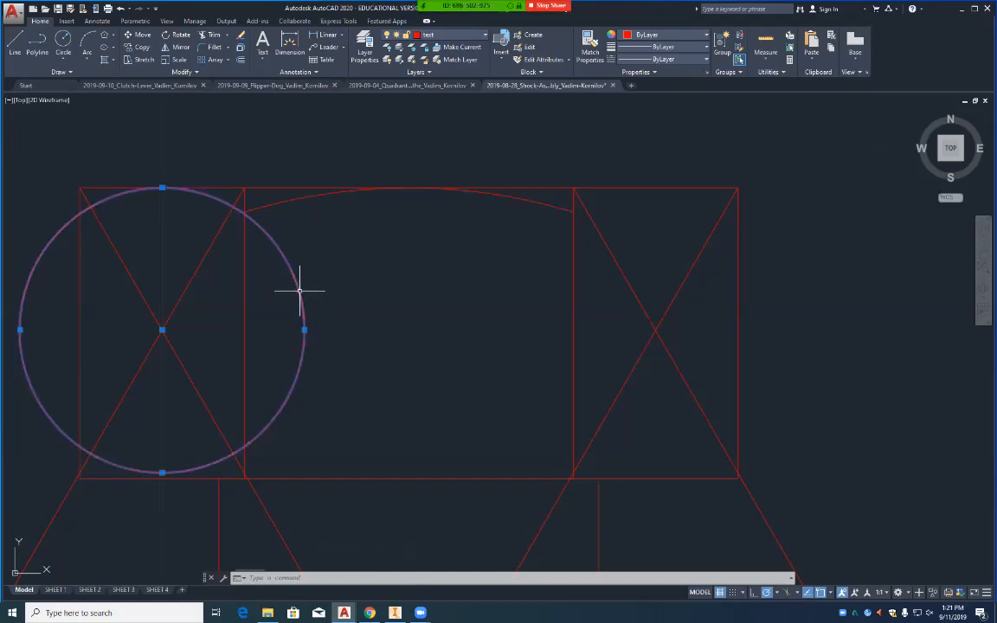
key(Delete)
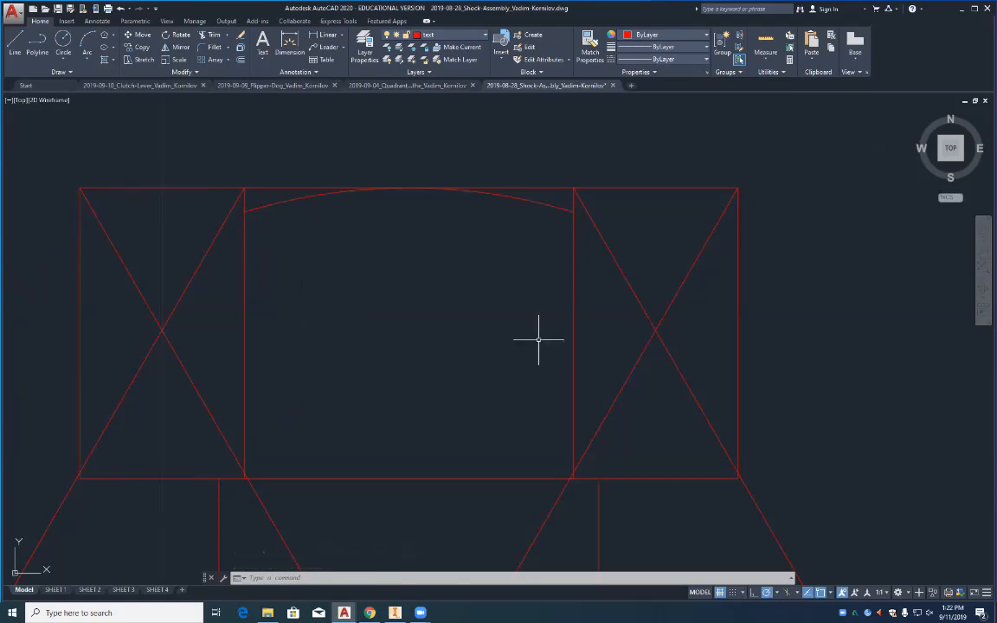
click(643, 308)
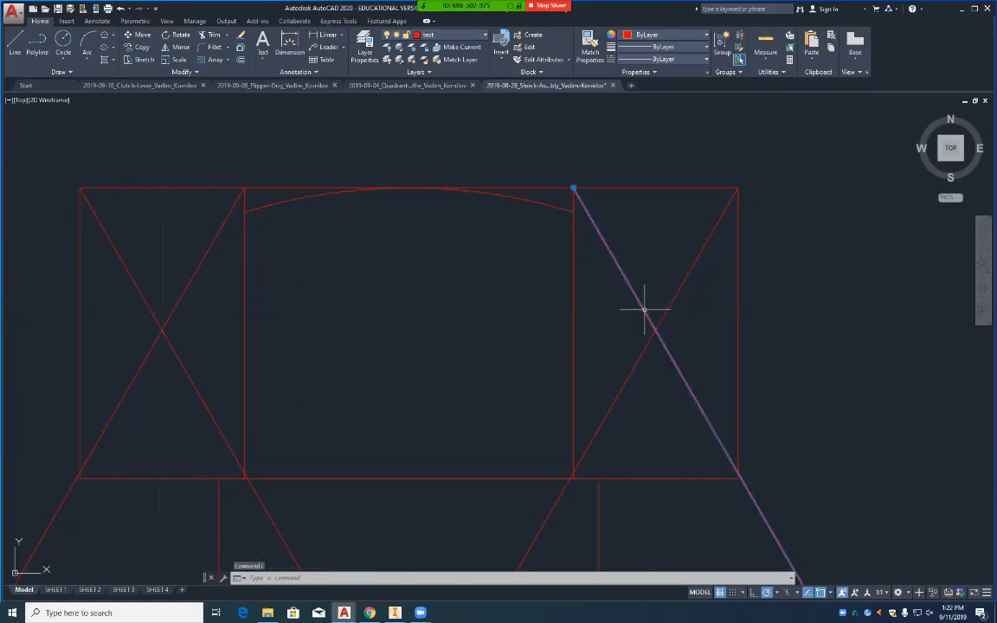
key(Delete)
click(667, 311)
key(Delete)
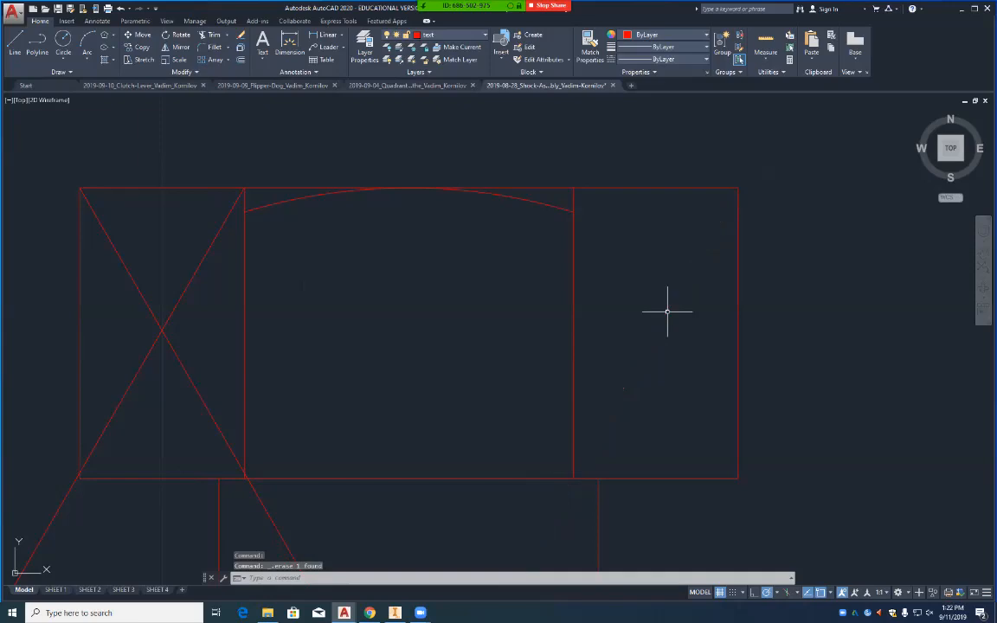
Step: Draw a horizontal line from the large arc's right end to the upper head's right edge
text(l)
key(Return)
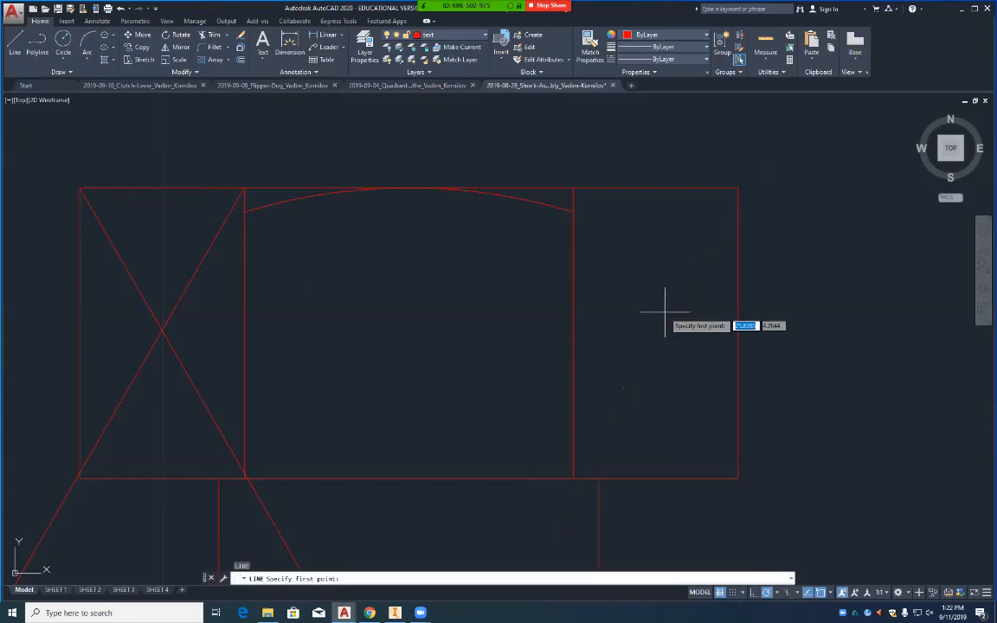
click(573, 210)
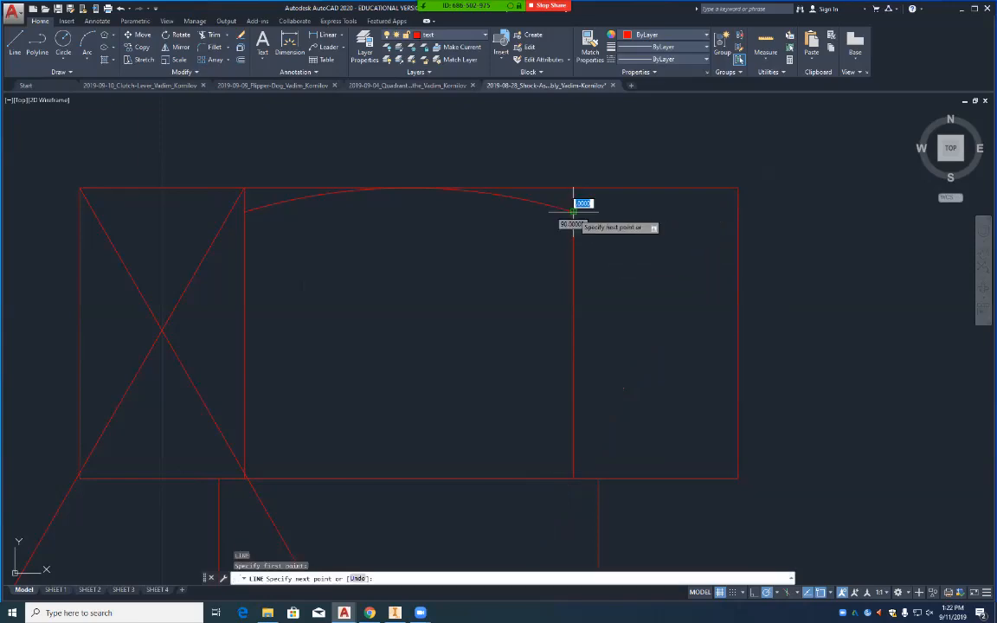
click(738, 210)
key(Return)
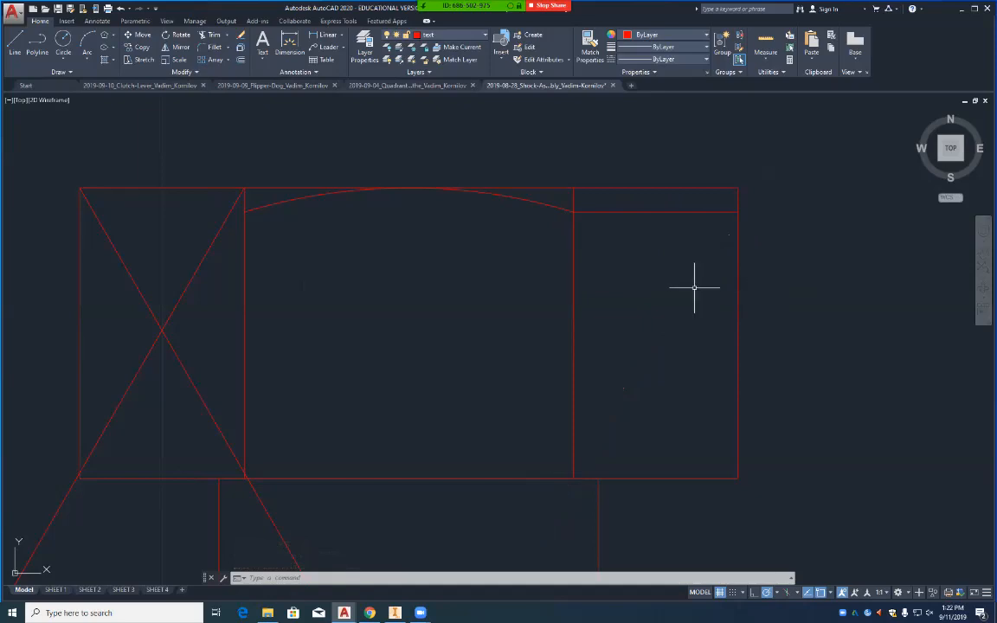
Step: Draw a short vertical line from the midpoint of the right section's horizontal line up to the head's top edge
text(l)
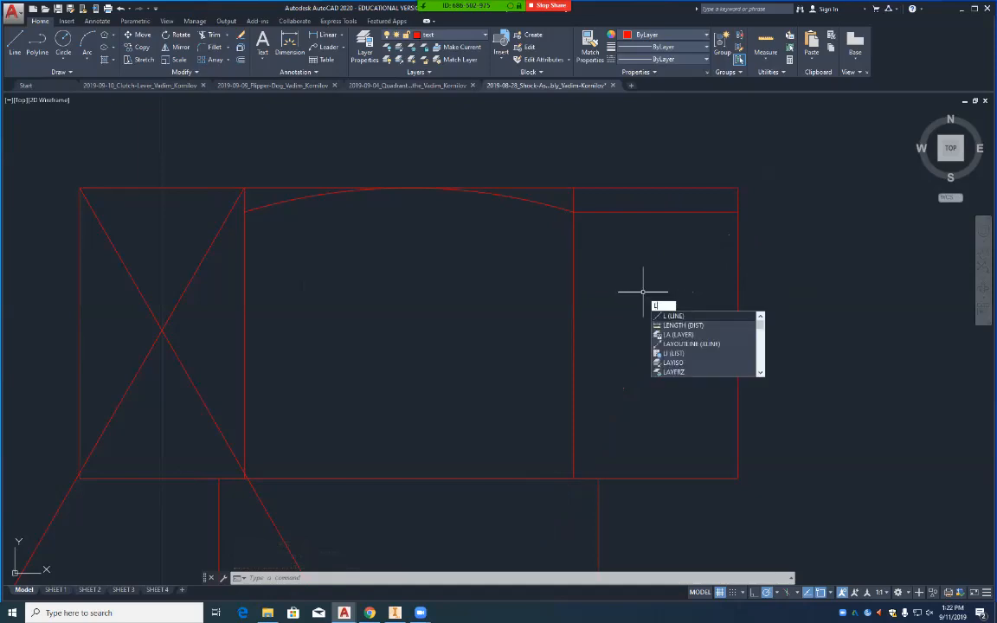
key(Return)
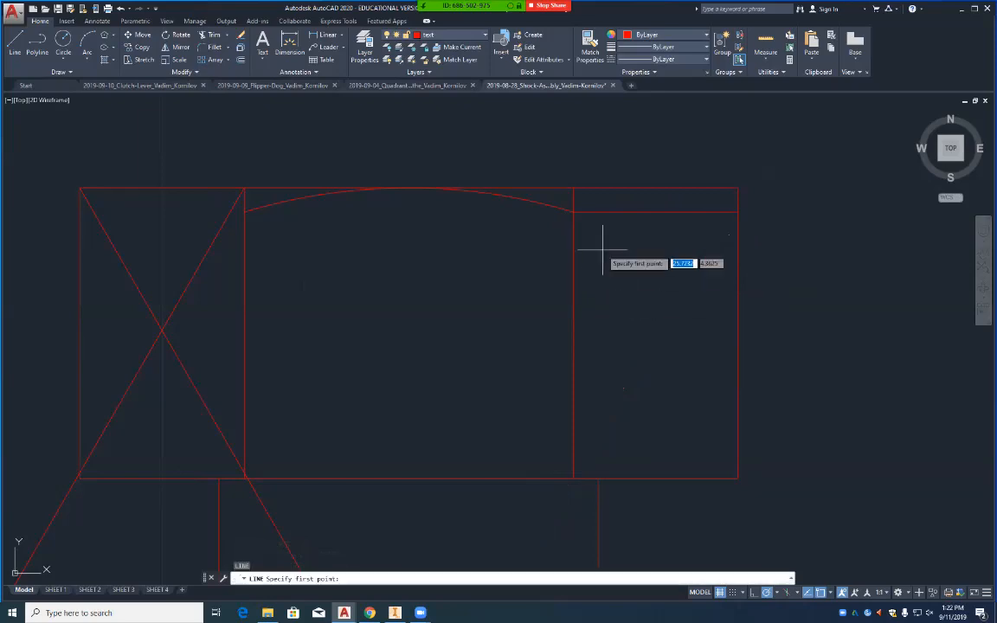
click(656, 212)
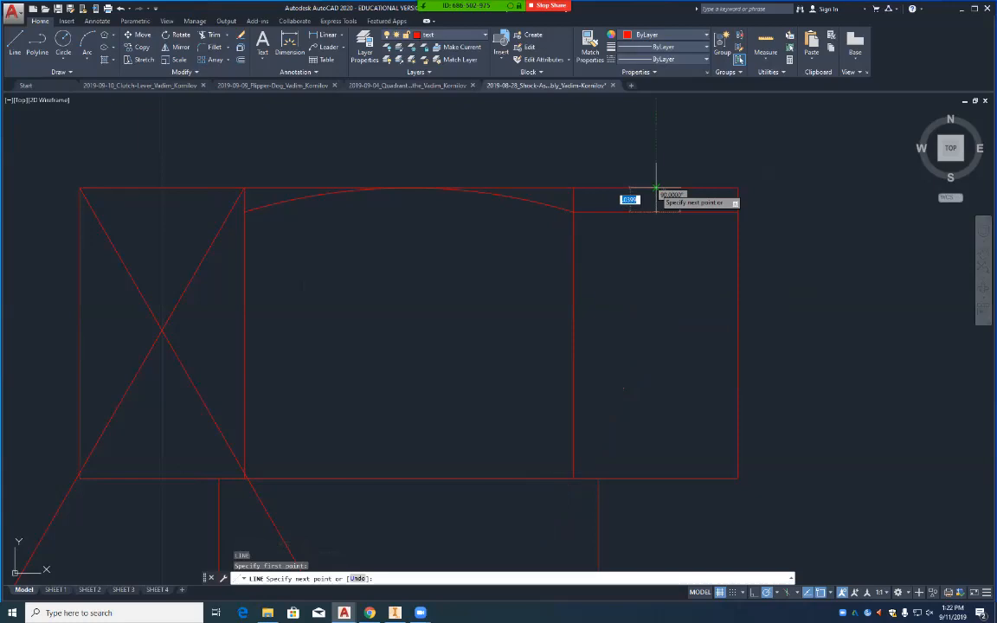
click(656, 188)
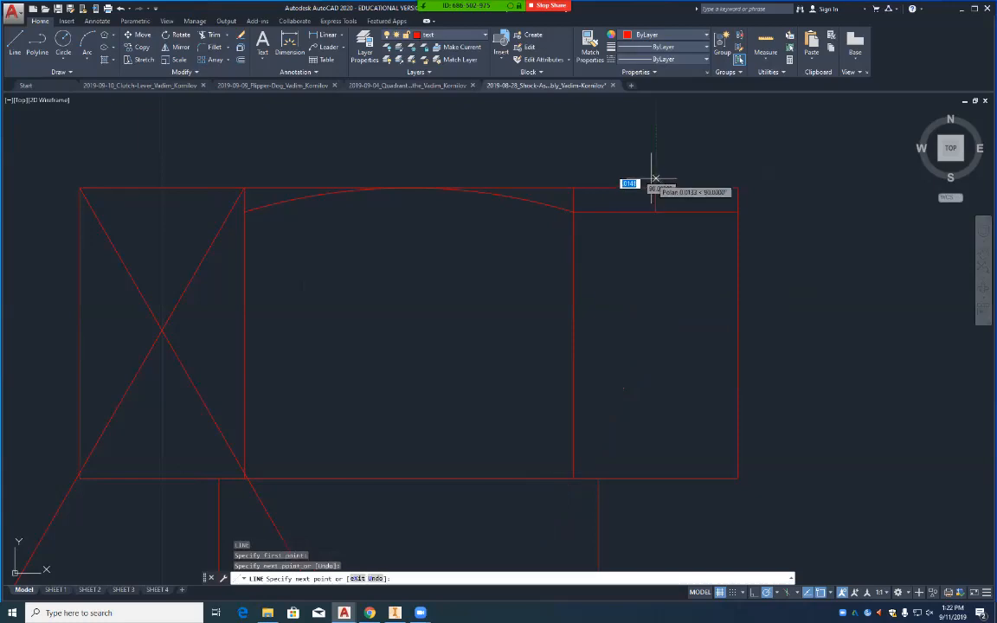
key(Return)
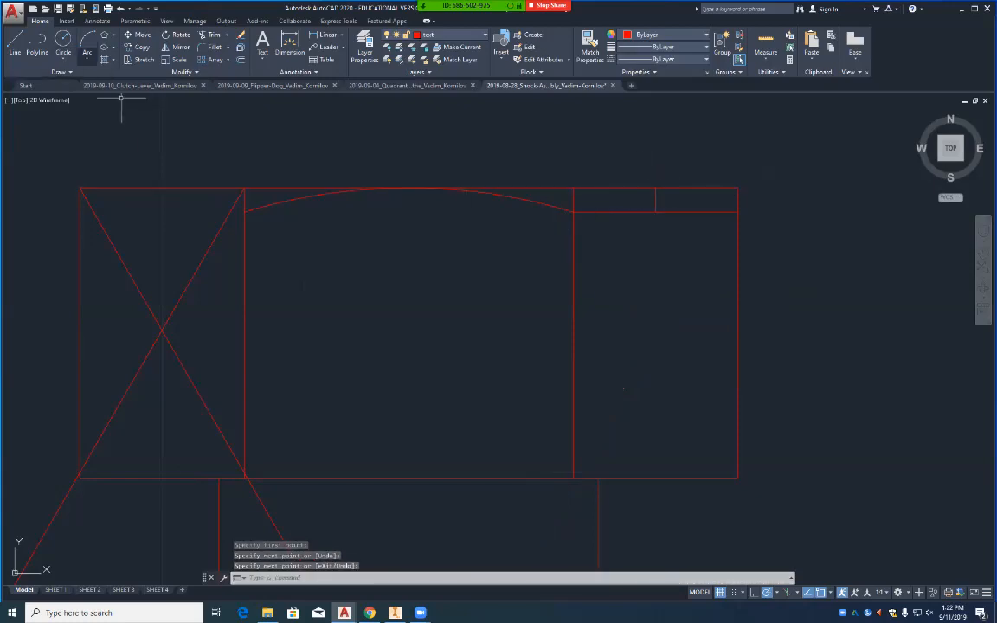
Step: Draw a 3-point arc in the right section through the horizontal line's left end, the short vertical's top end and the horizontal line's right end
click(88, 57)
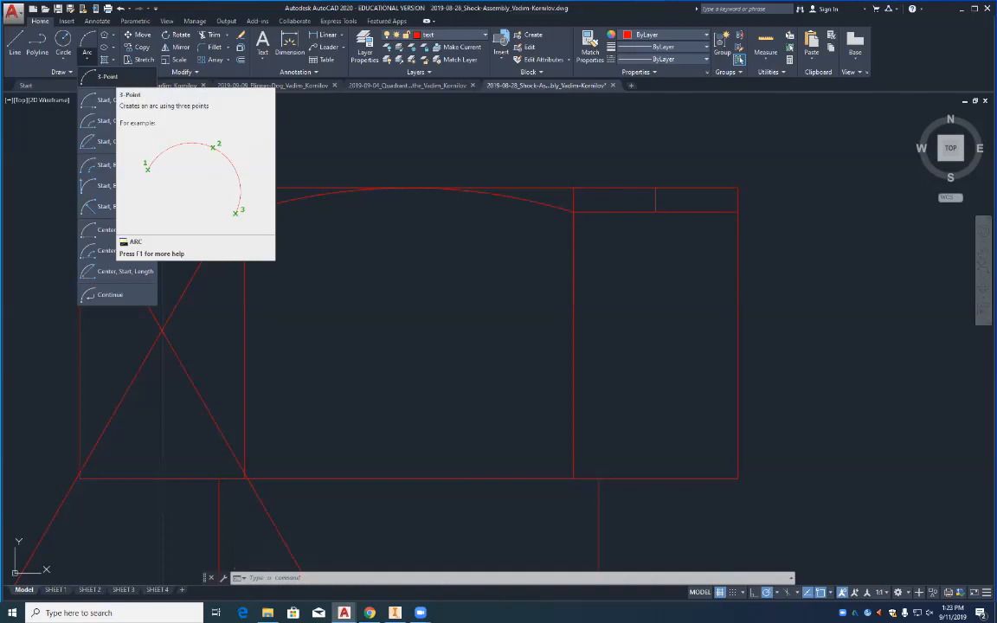
click(104, 76)
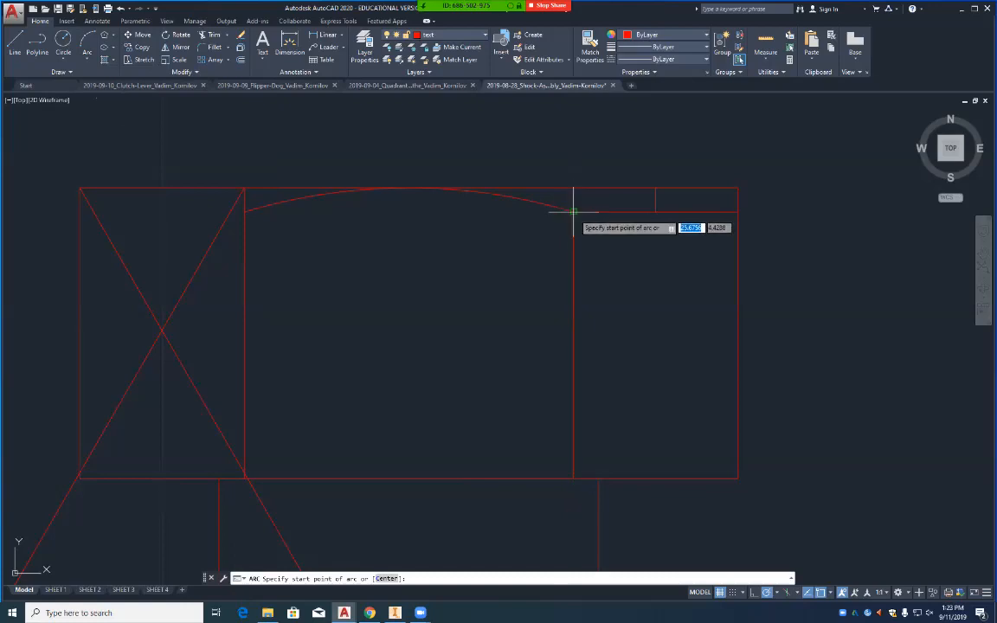
click(573, 211)
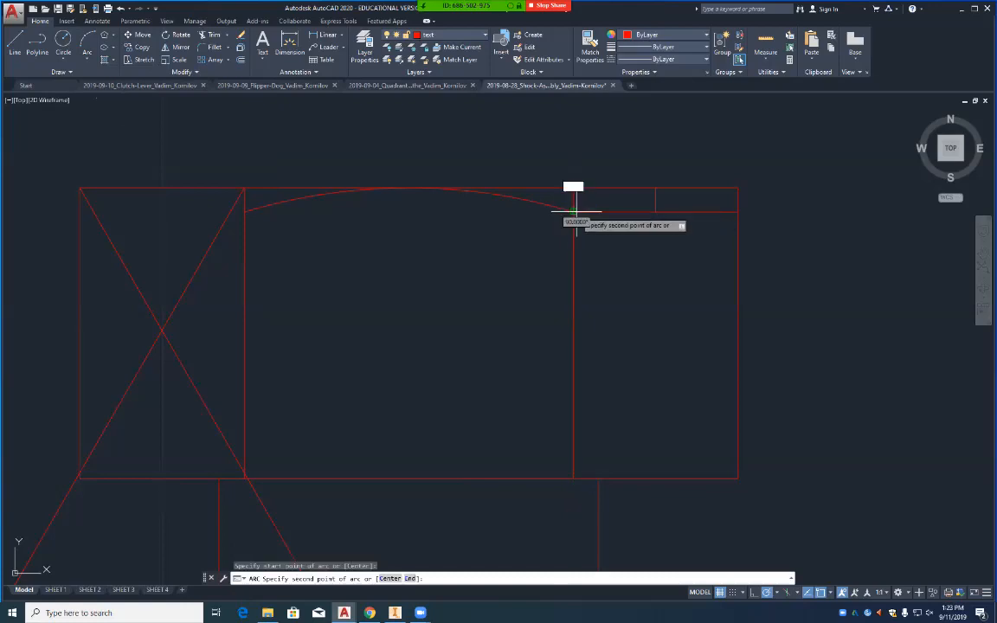
click(656, 188)
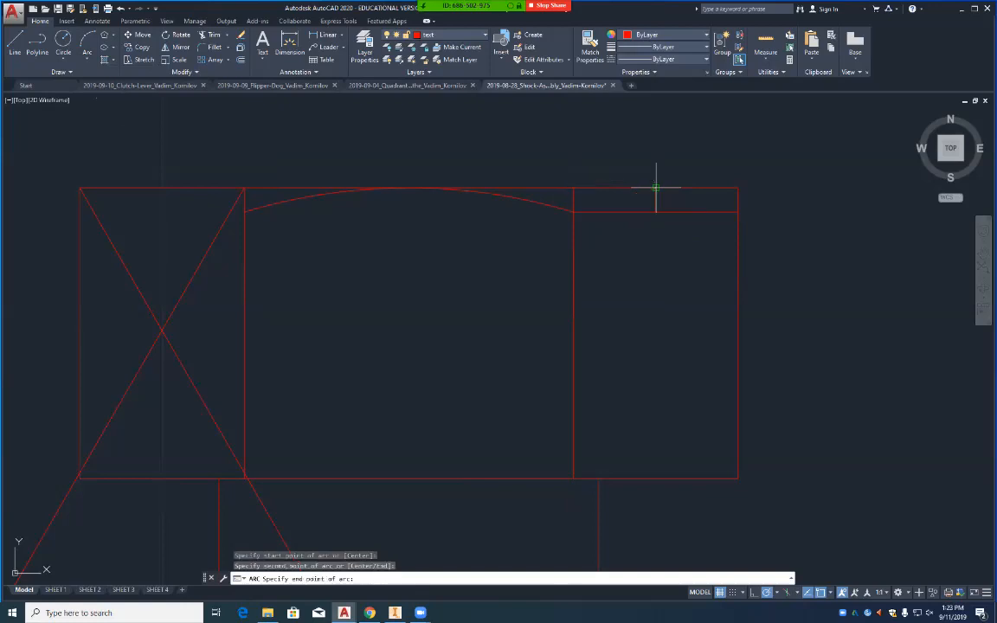
click(737, 210)
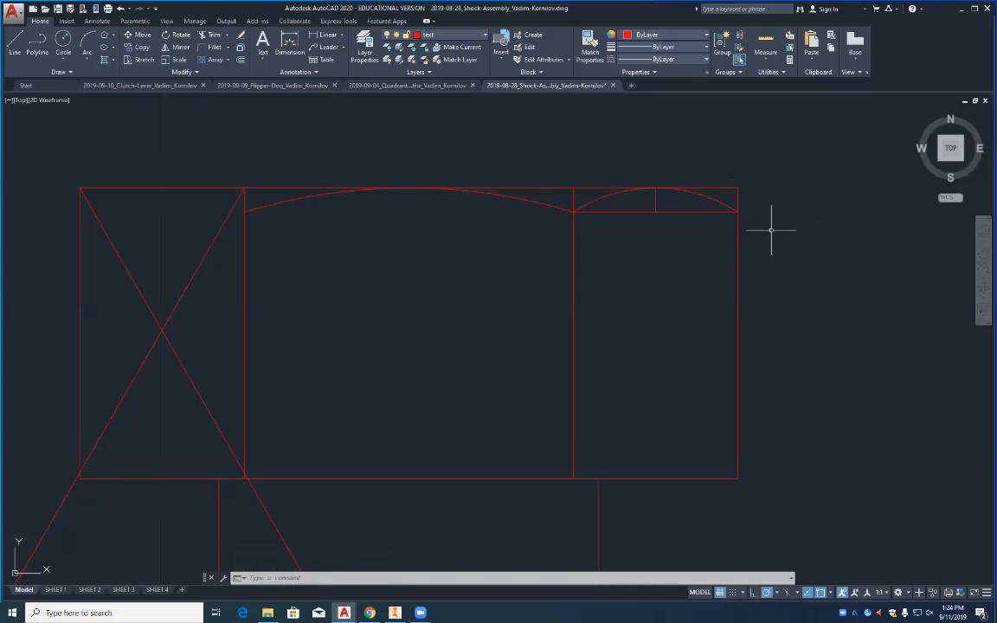
Step: Erase the two diagonals in the left section and the horizontal and short vertical construction lines under the right section's arc
click(192, 278)
click(141, 294)
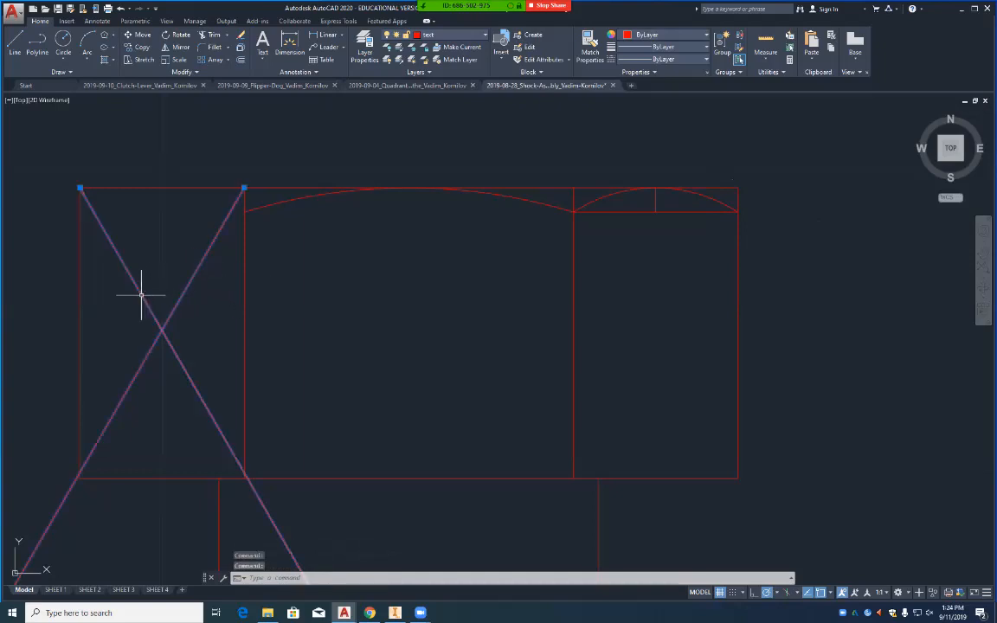
key(Delete)
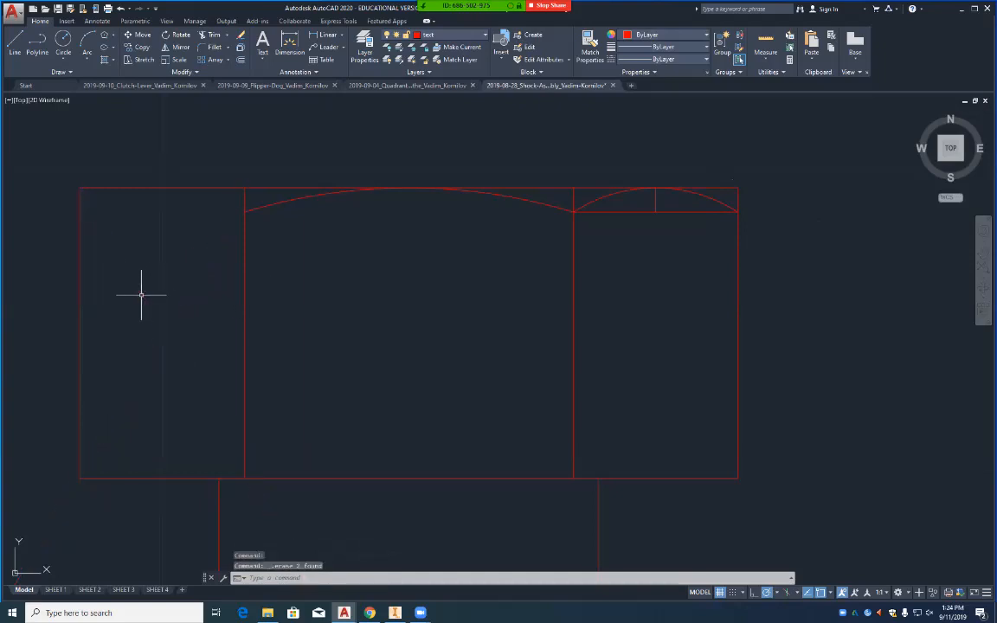
click(644, 210)
key(Delete)
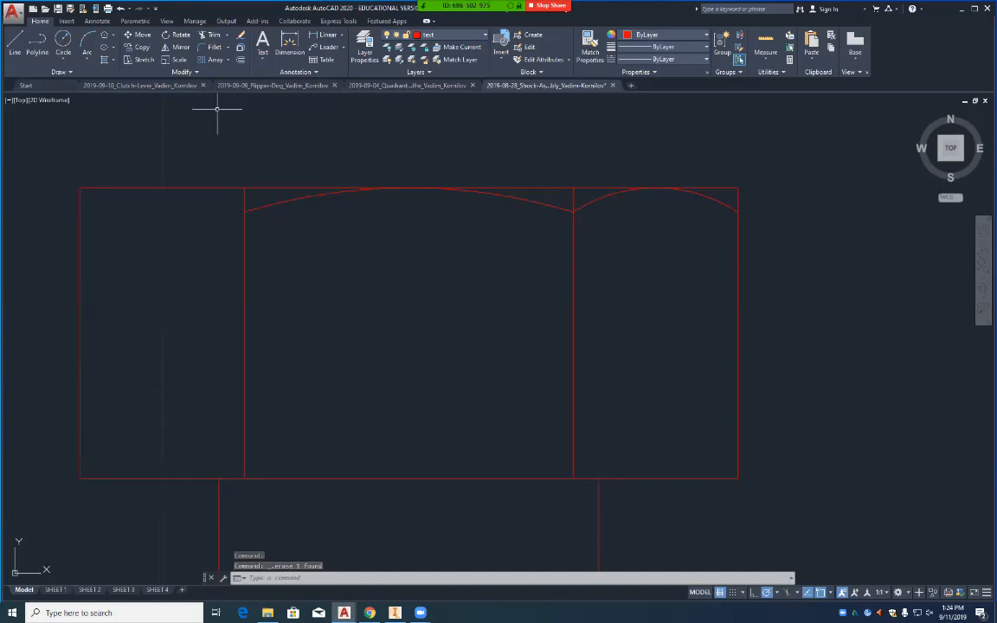
Step: Mirror the right section's arc to the left section about the head's vertical centreline, keeping the original
click(178, 46)
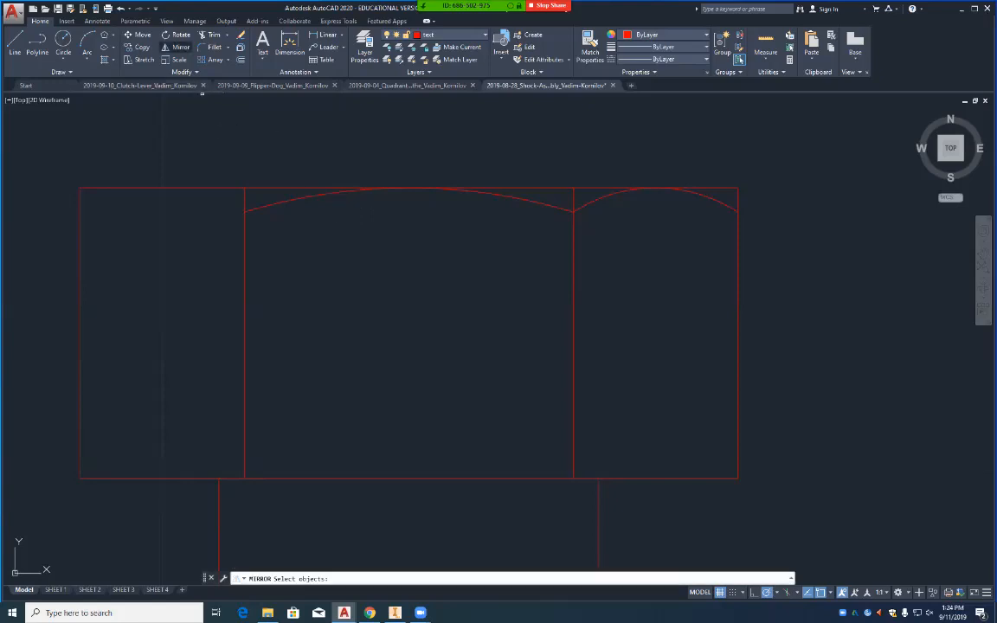
click(602, 199)
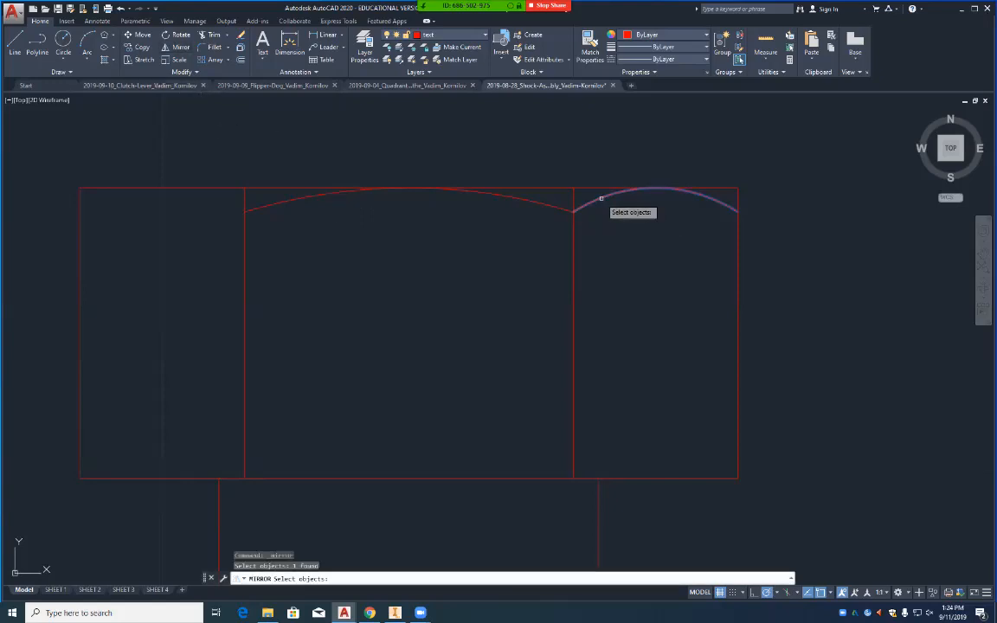
key(Return)
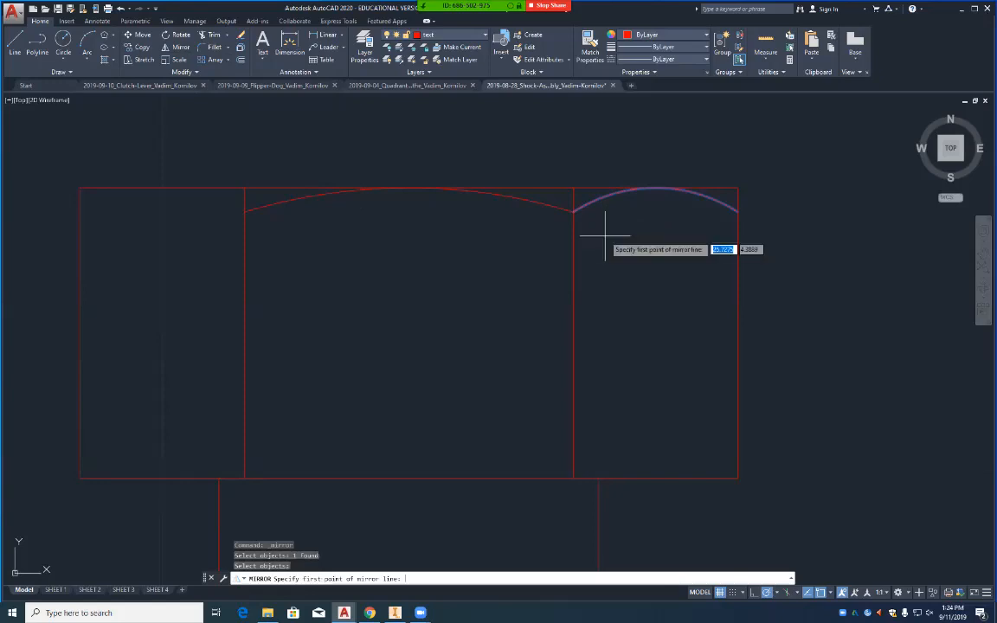
click(409, 188)
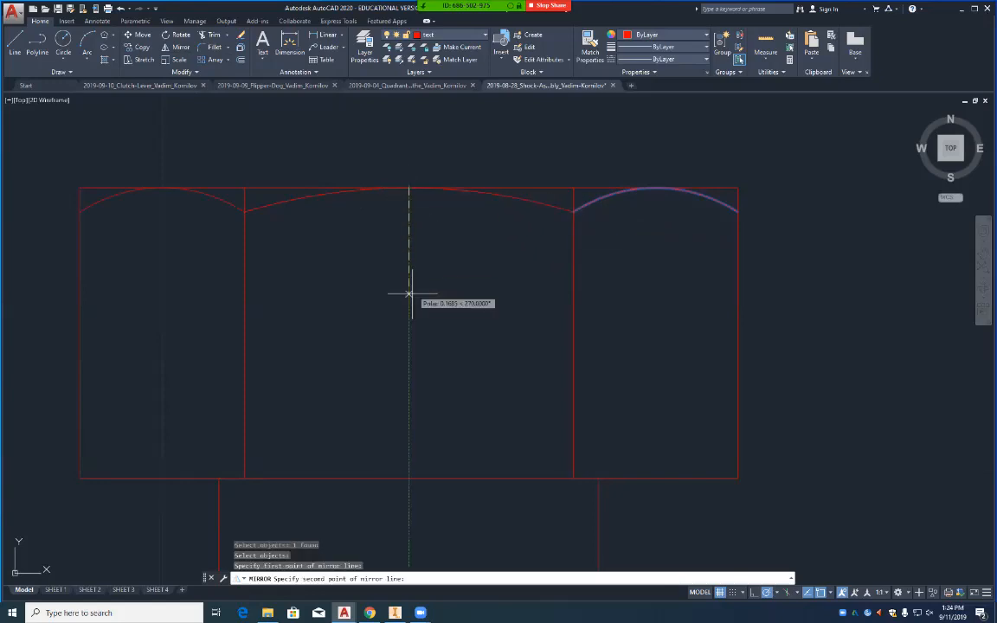
click(409, 477)
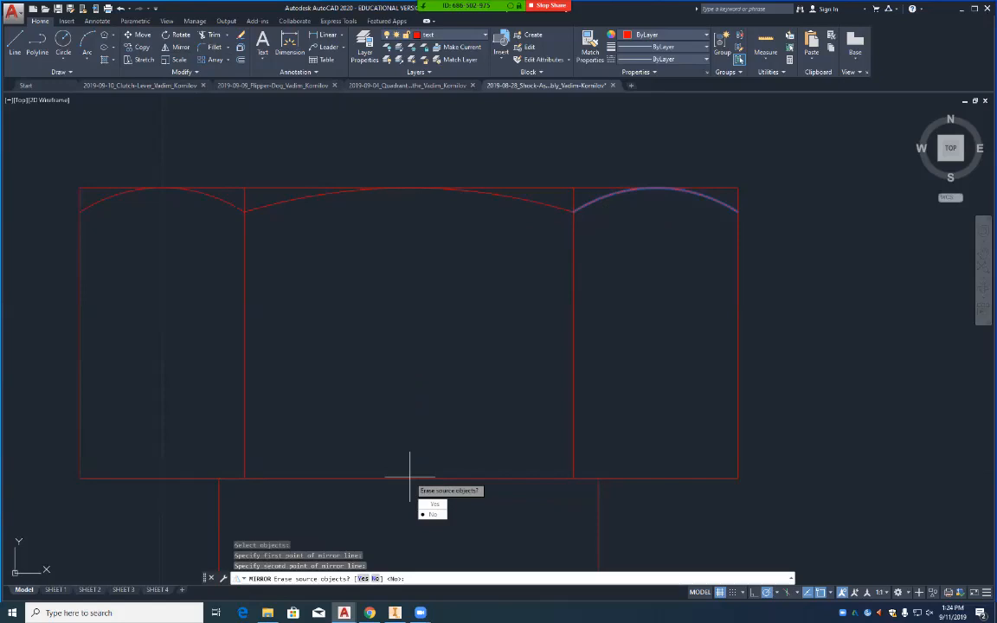
key(Return)
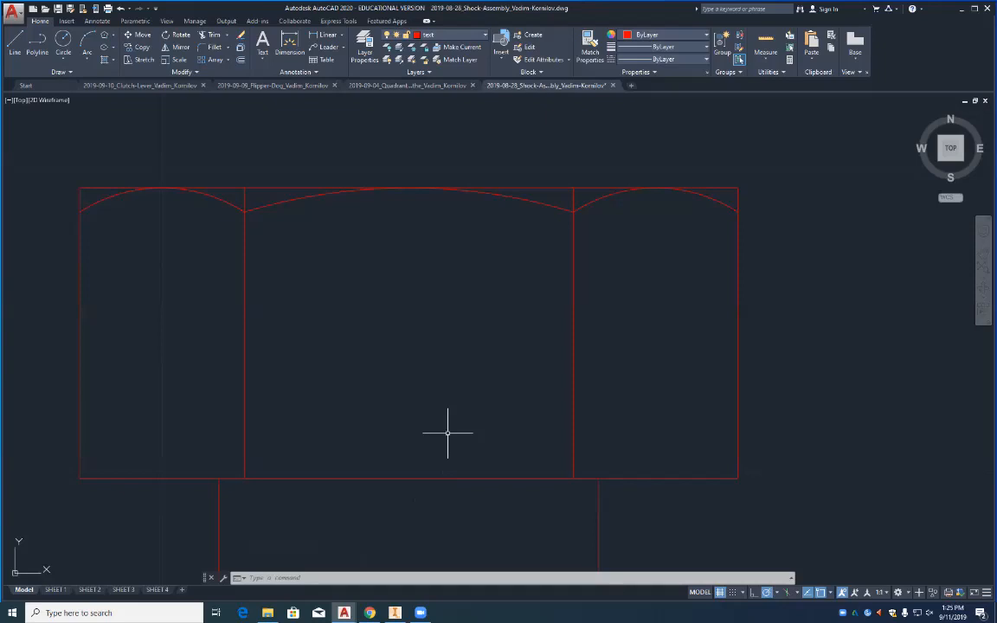
Step: Trim off the ends of the upper head's two inner vertical lines above the arcs, using the three arcs as cutting edges
text(tr)
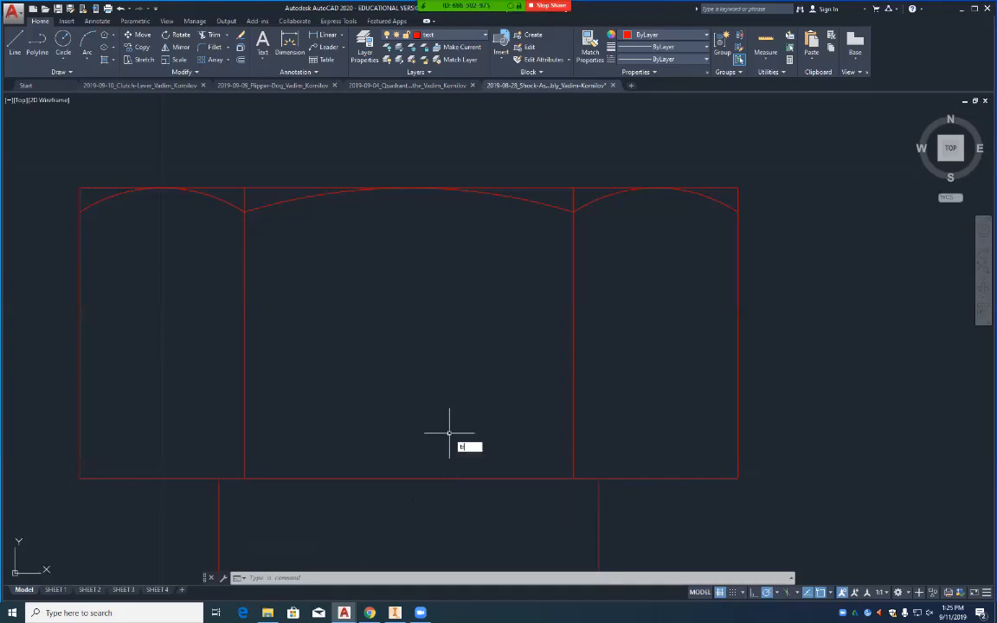
key(Return)
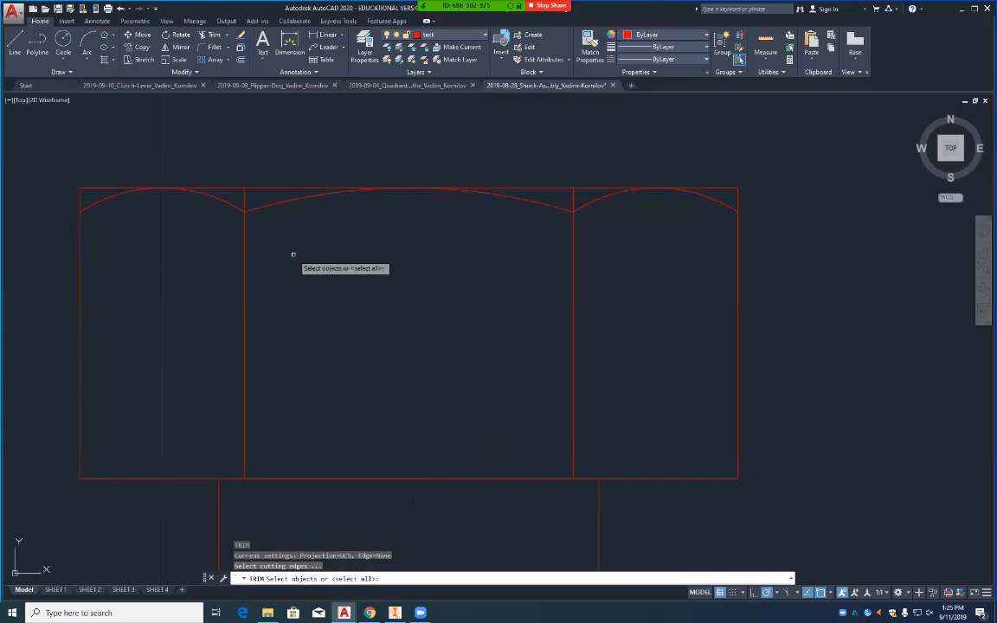
click(232, 206)
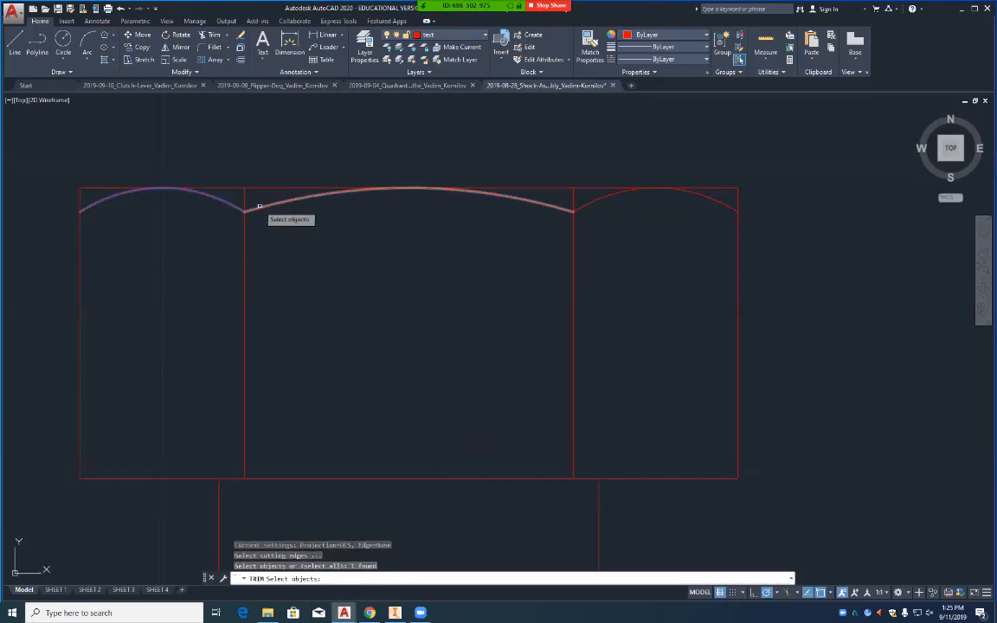
click(258, 208)
click(591, 201)
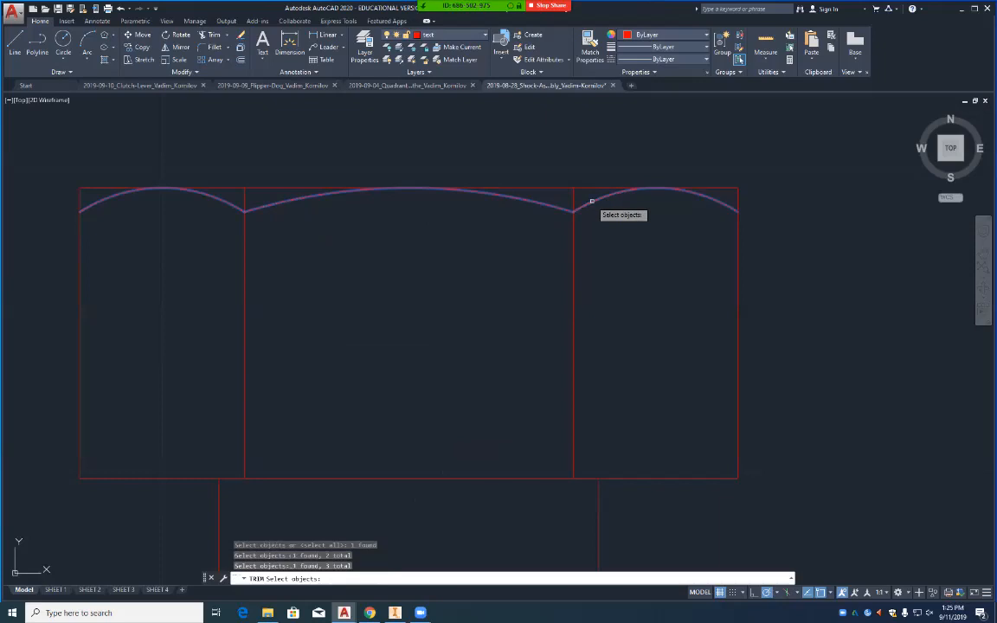
key(Return)
click(573, 200)
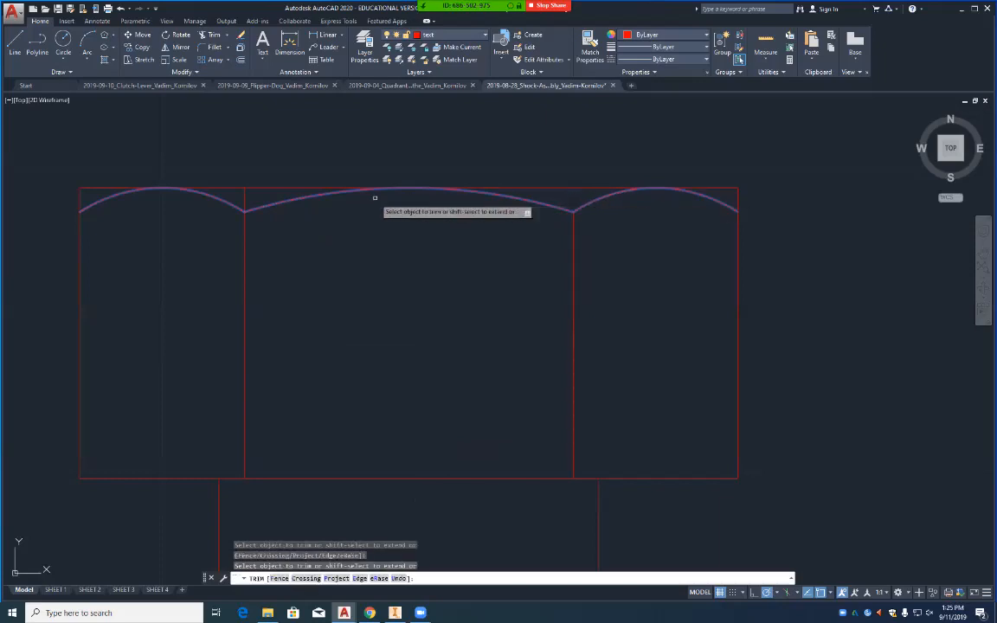
click(245, 200)
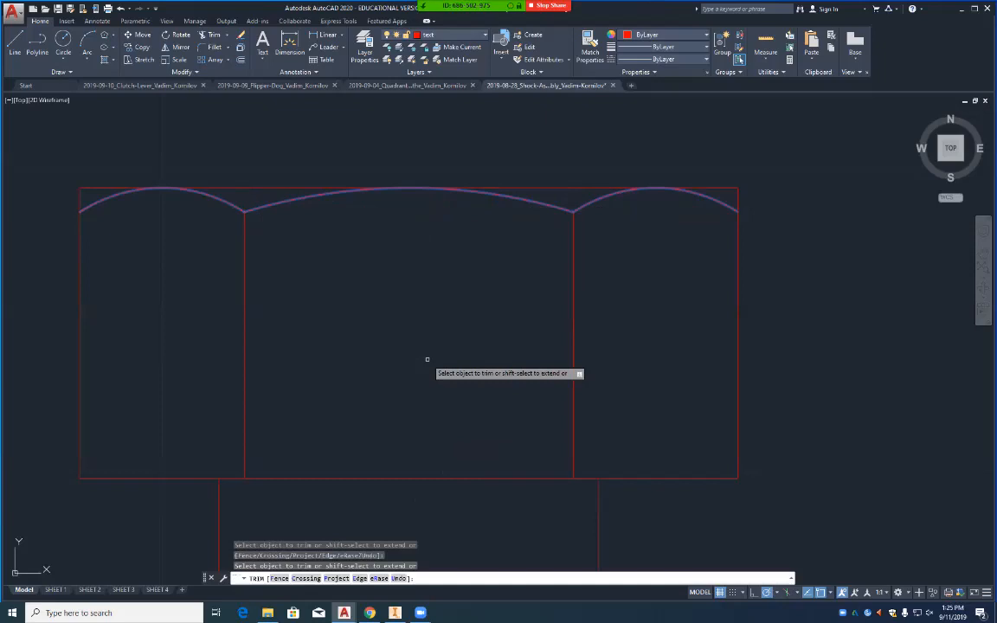
key(Return)
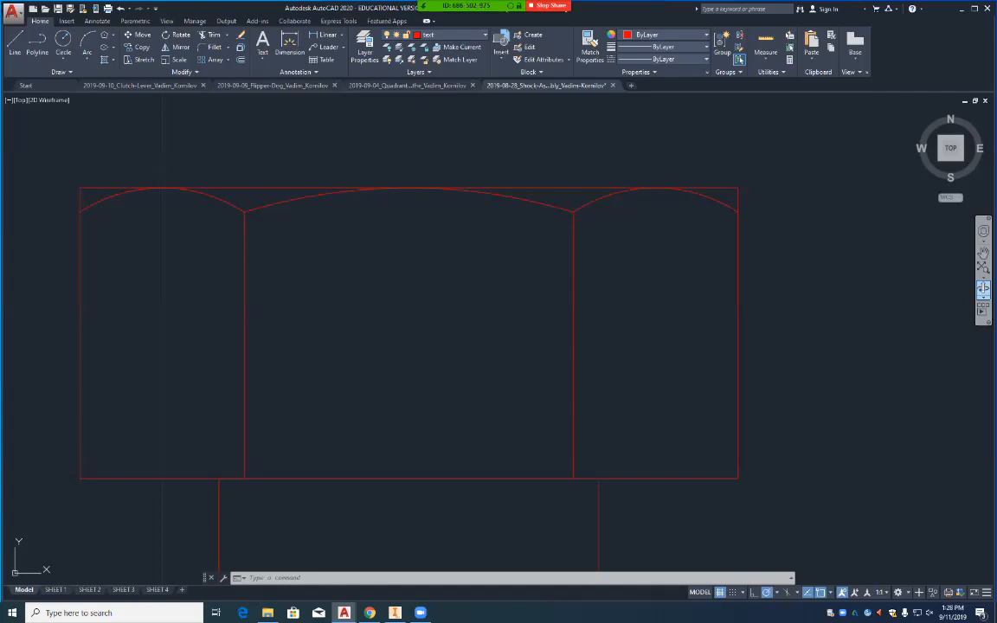
Step: Draw a line tangent to the left section's arc near its left end, 1 unit long at 30 degrees
text(l)
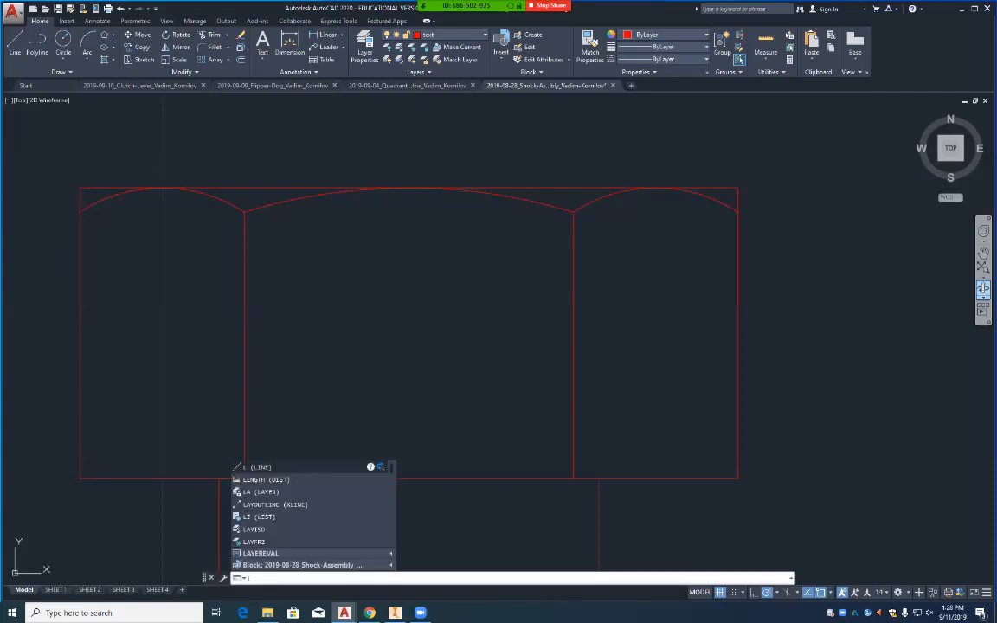
key(Return)
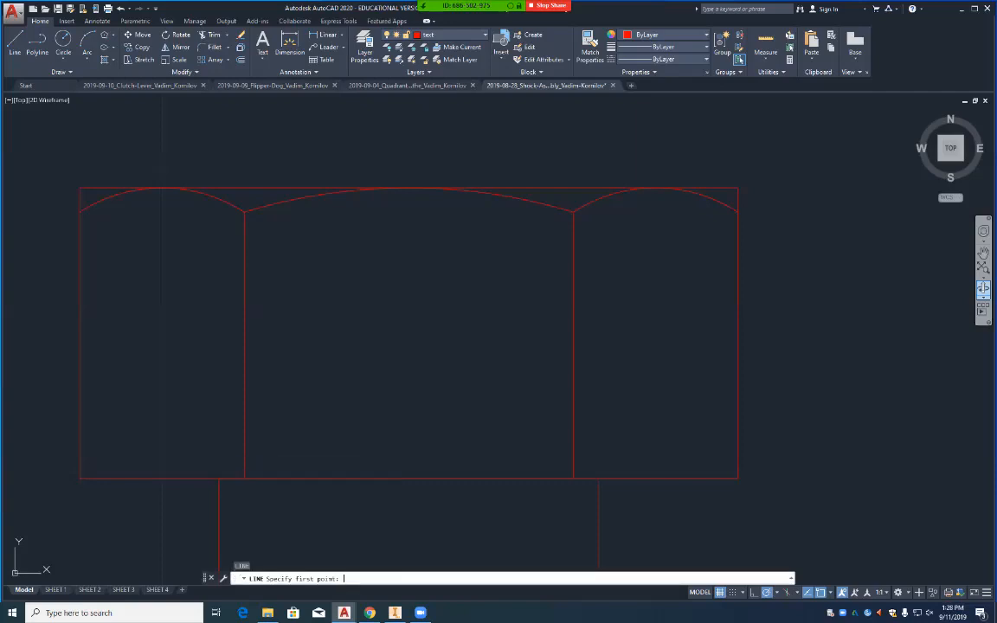
text(tan)
key(Return)
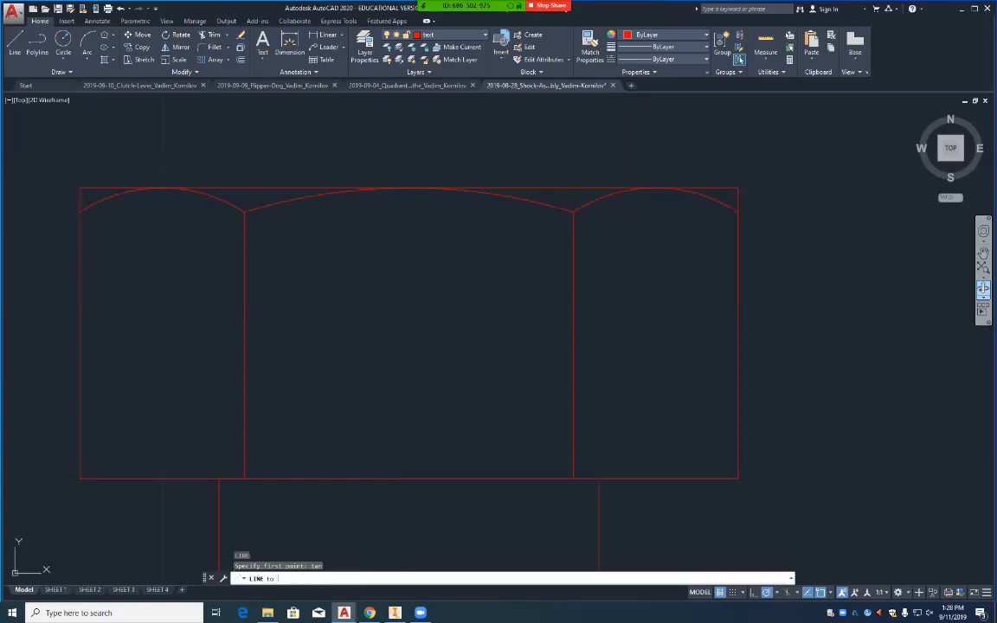
click(102, 202)
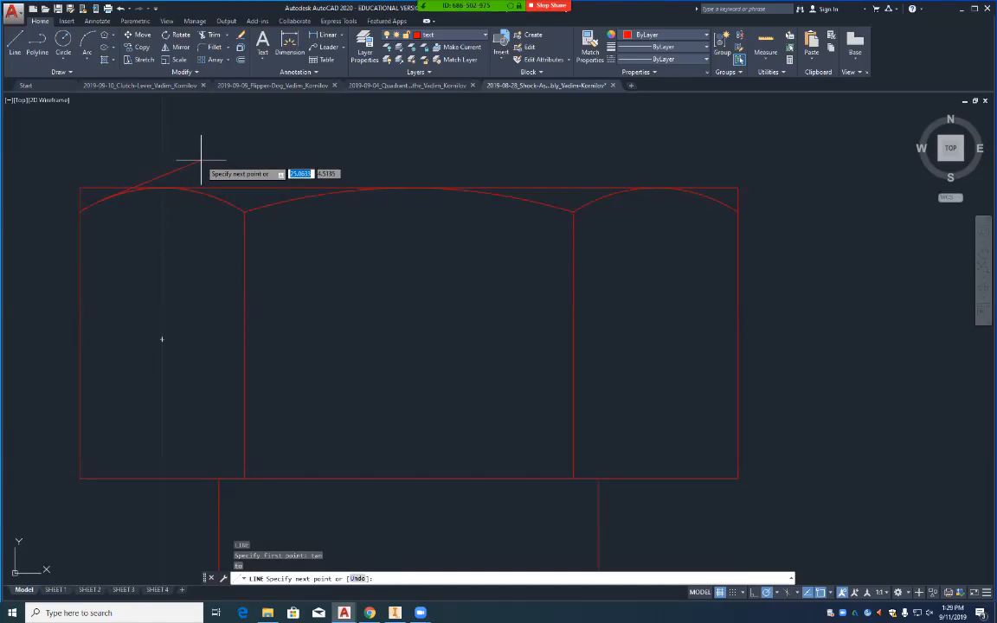
text(1)
key(Tab)
text(80)
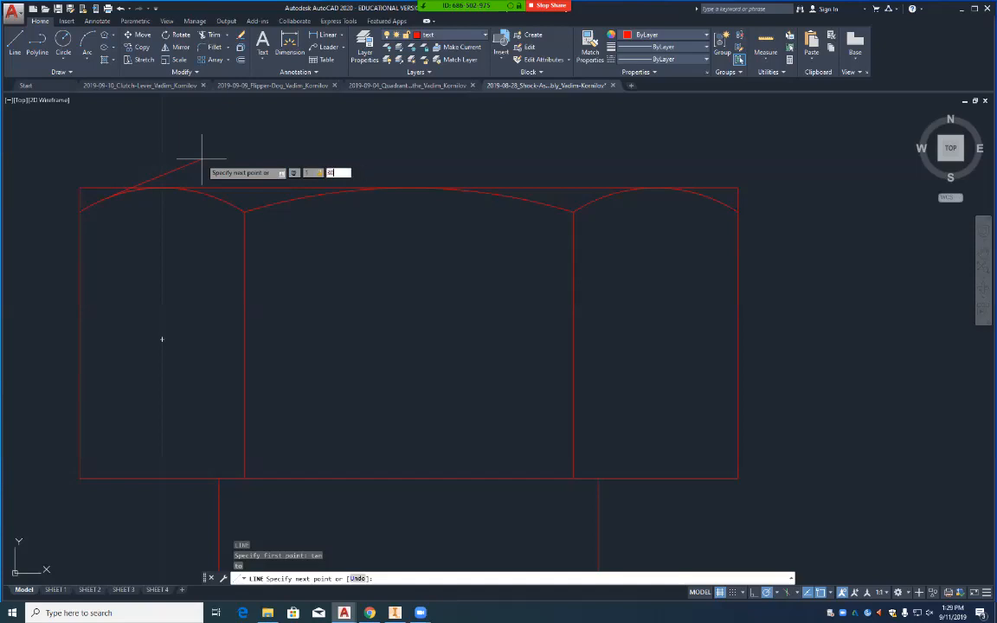
key(Return)
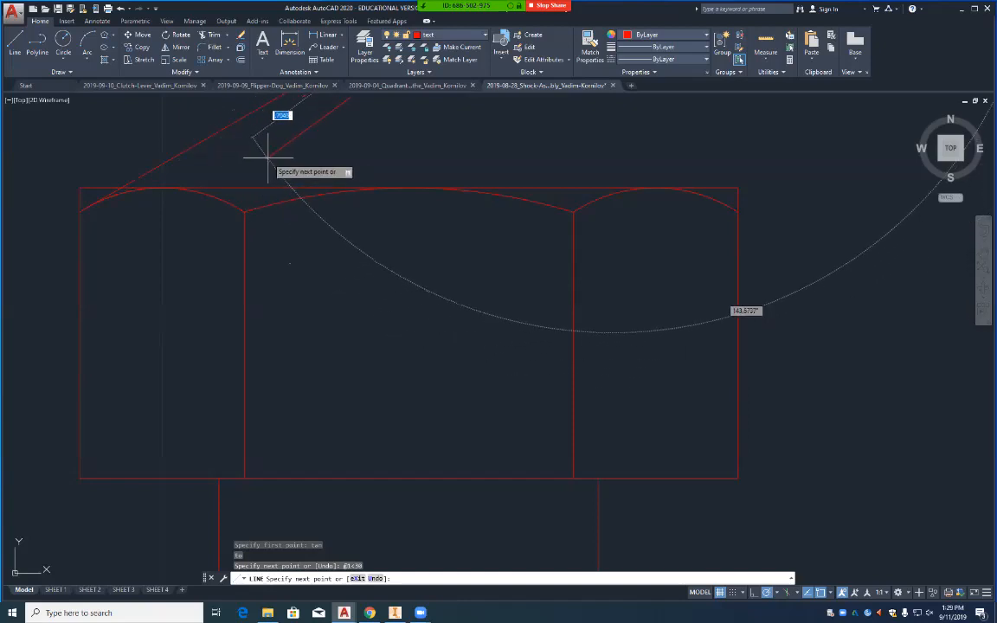
key(Return)
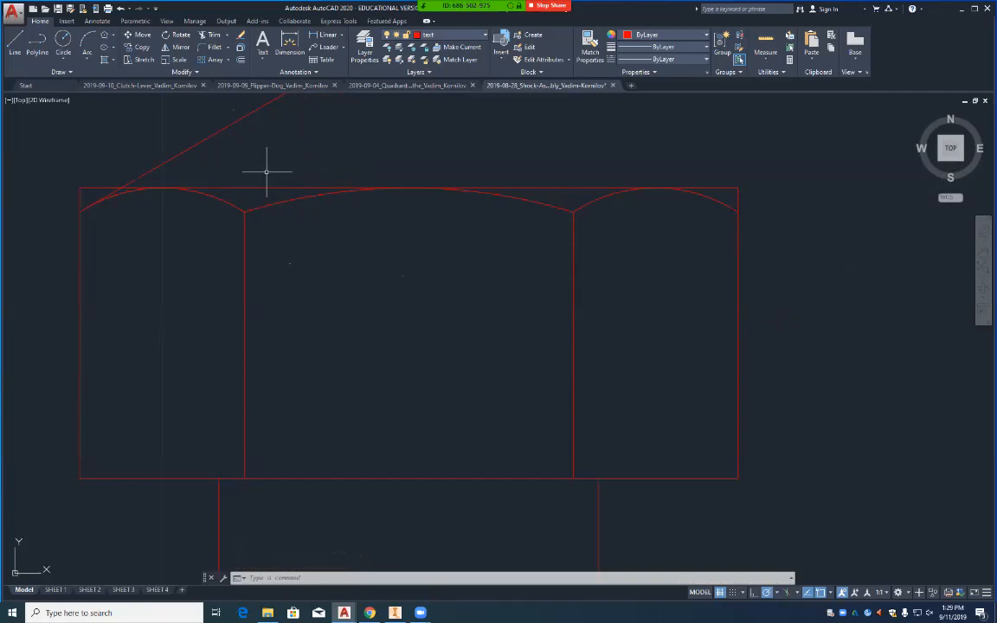
Step: Trim off the part of the tangent line above the upper head's top edge, using that edge as the cutting edge
text(TR)
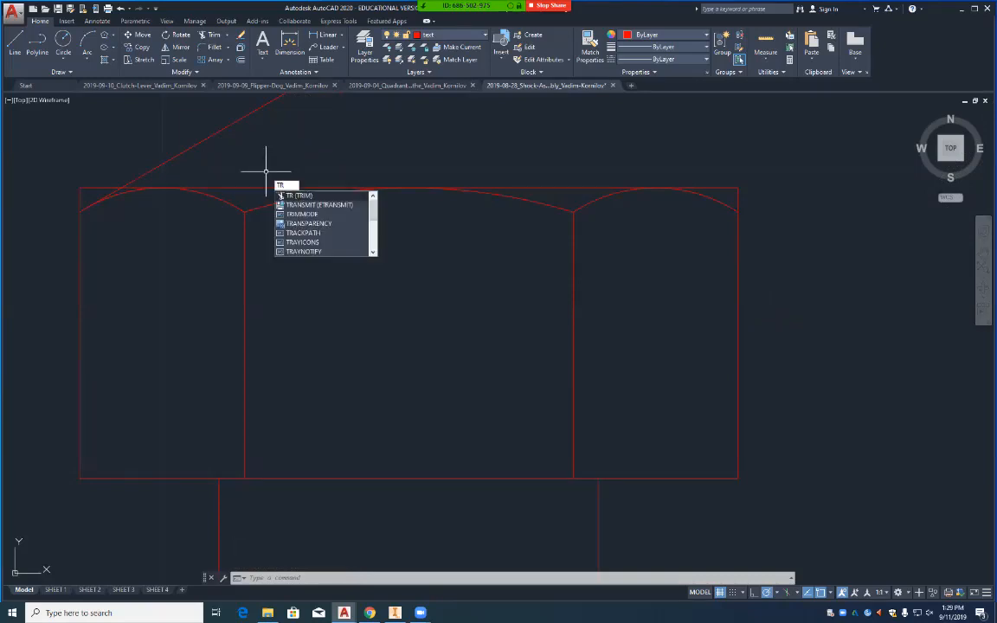
key(Return)
click(261, 187)
key(Return)
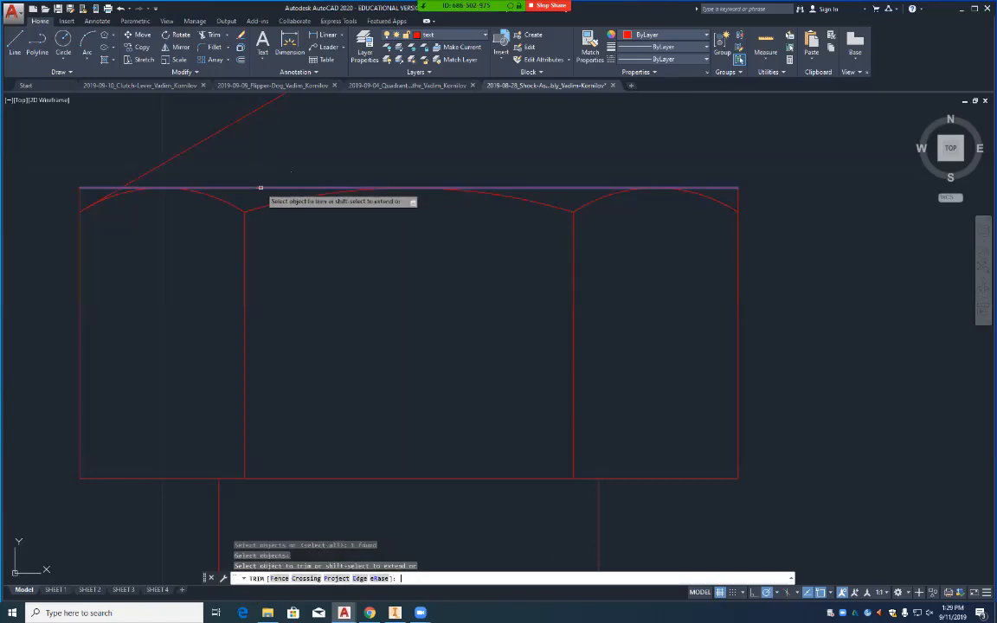
click(195, 144)
key(Return)
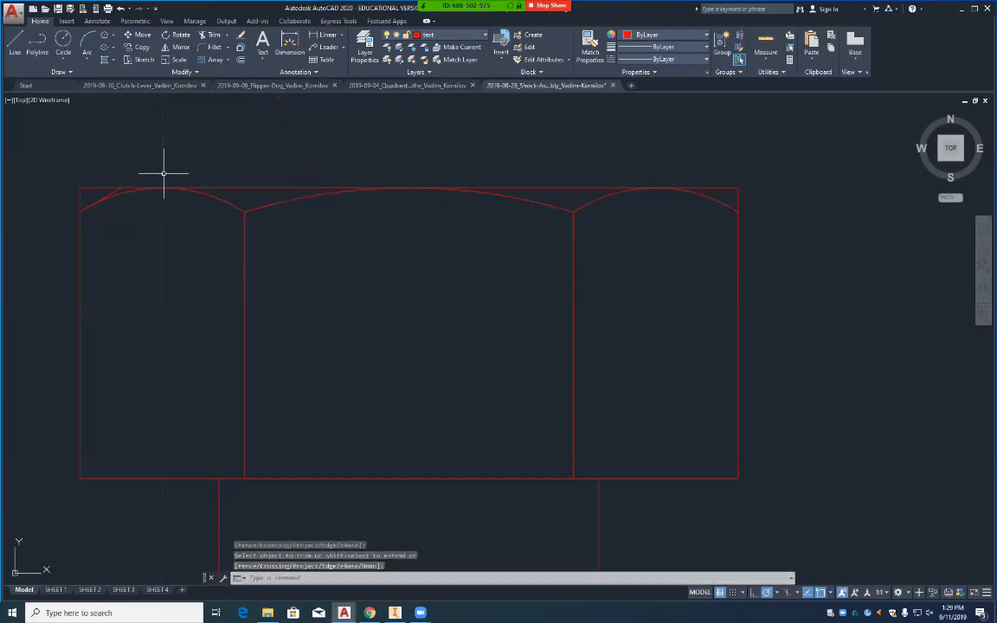
Step: Trim the head's top edge back to the tangent line at the left corner, using the tangent line as the cutting edge
text(TR)
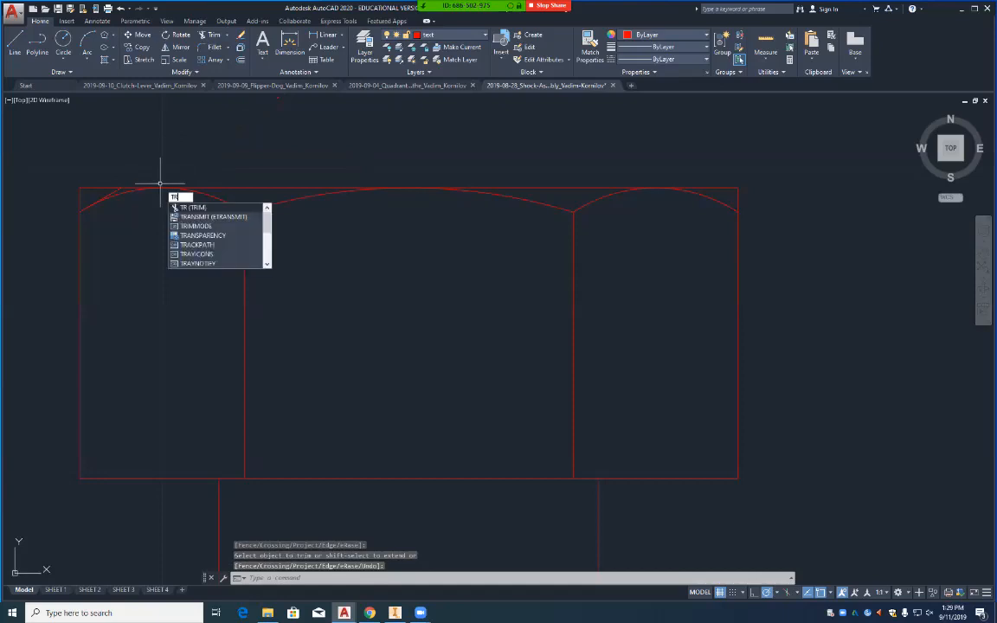
key(Return)
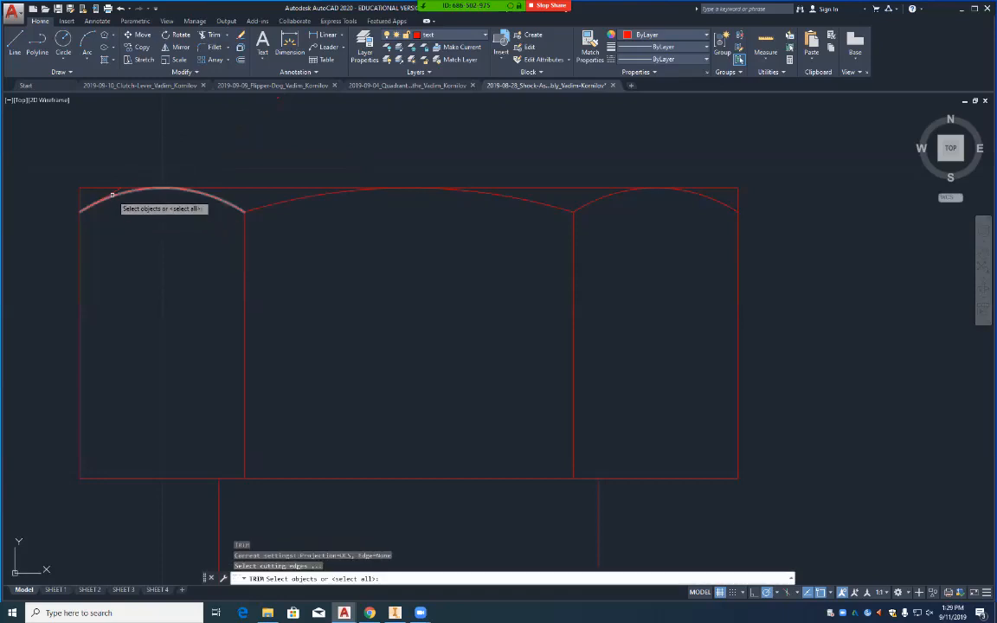
key(Return)
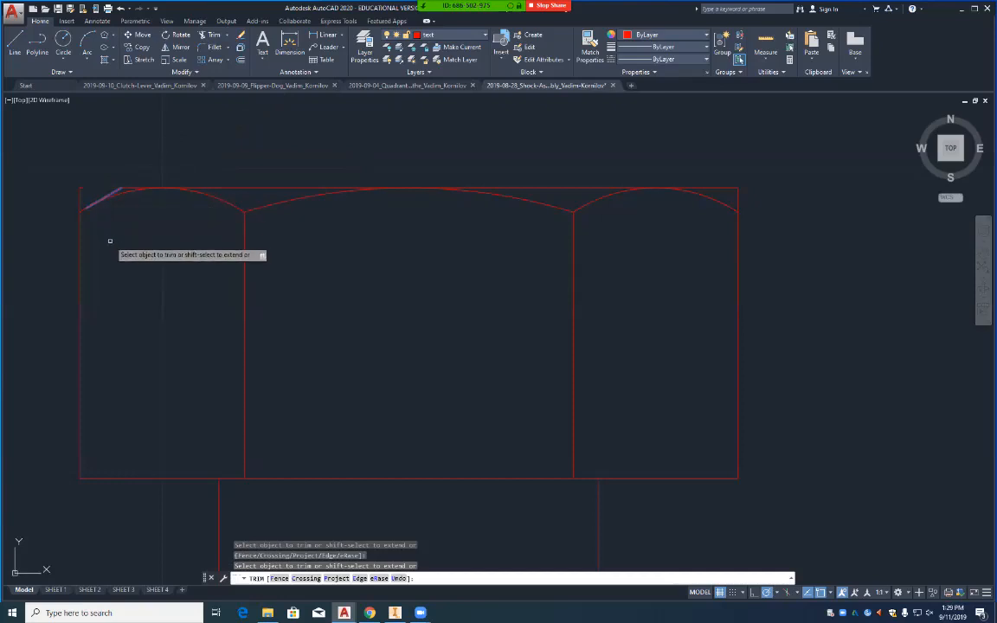
middle_drag(105, 237, 389, 275)
scroll(392, 275, down, 1)
scroll(391, 274, up, 3)
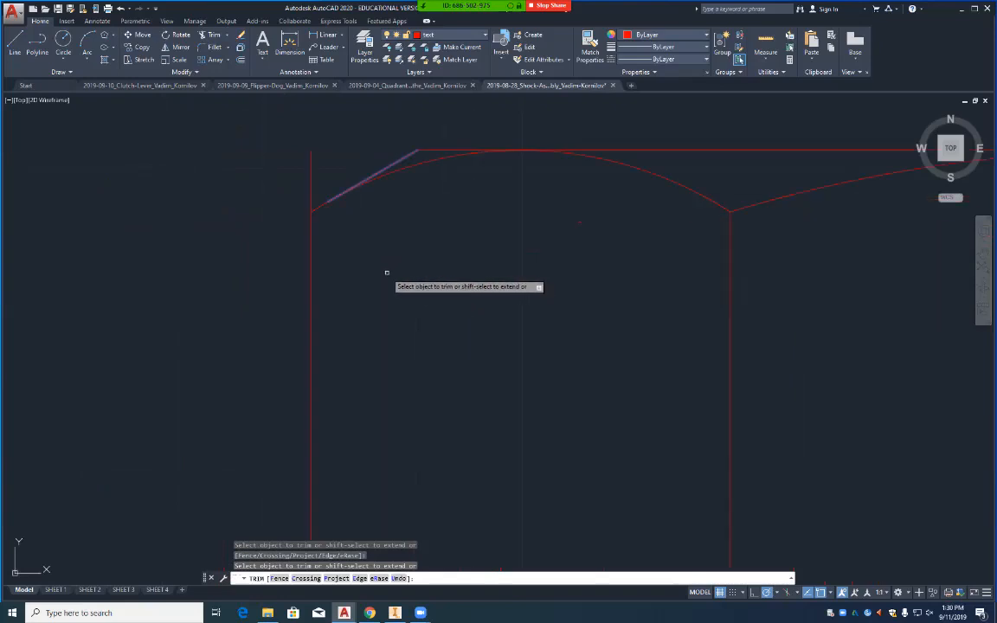
text(e)
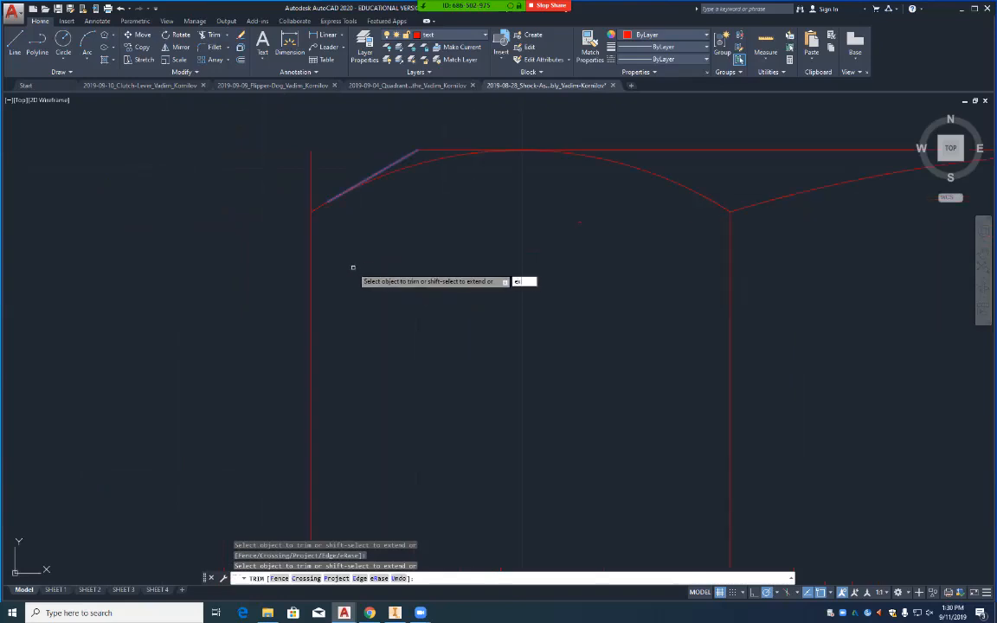
key(Return)
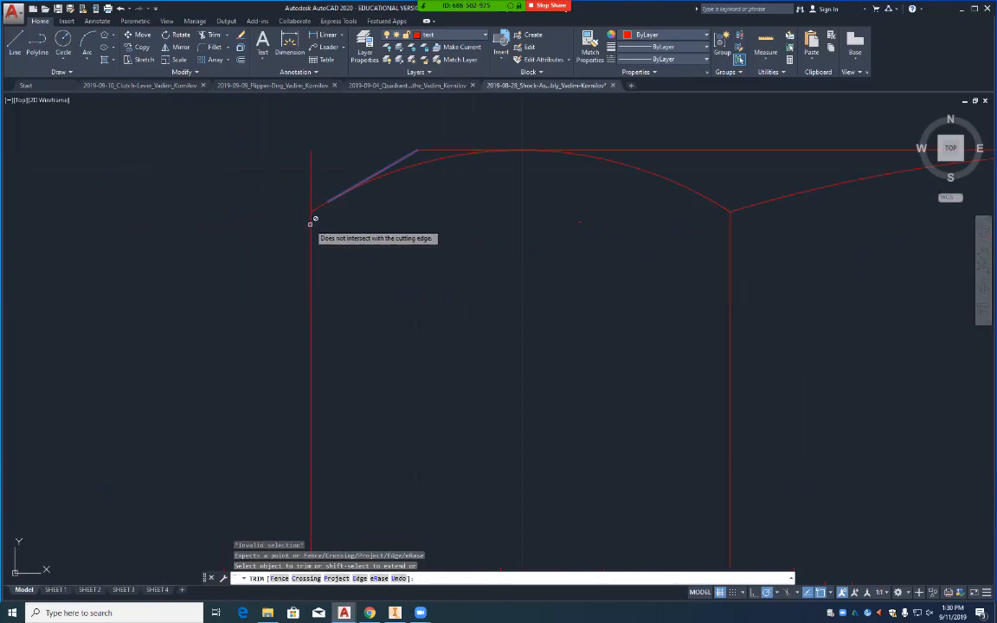
key(Escape)
key(Escape)
key(Escape)
Step: Extend the tangent line's lower end, using the upper head's left vertical edge as the boundary
text(ex)
key(Return)
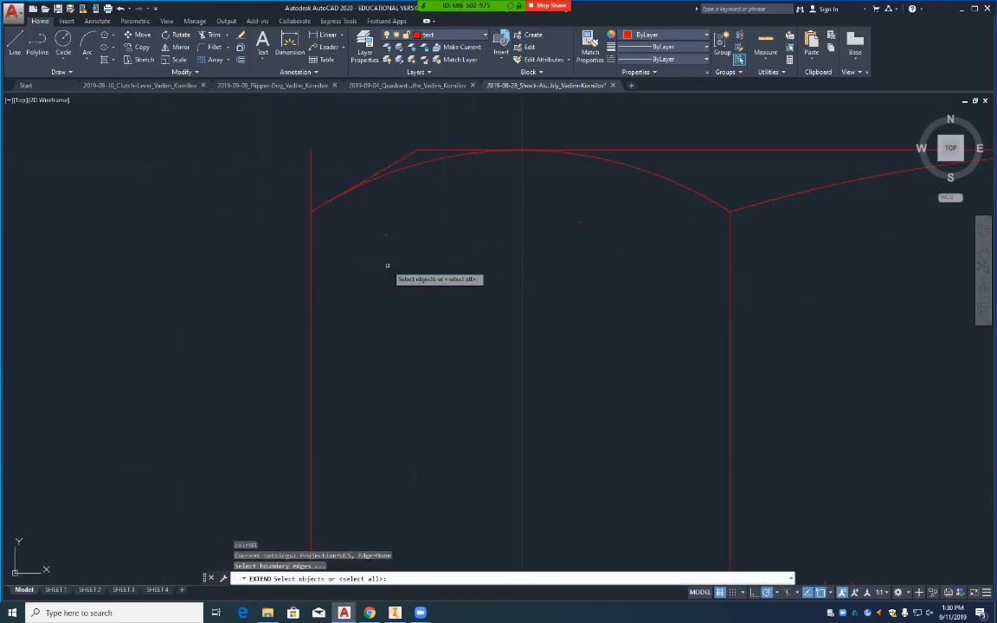
click(311, 240)
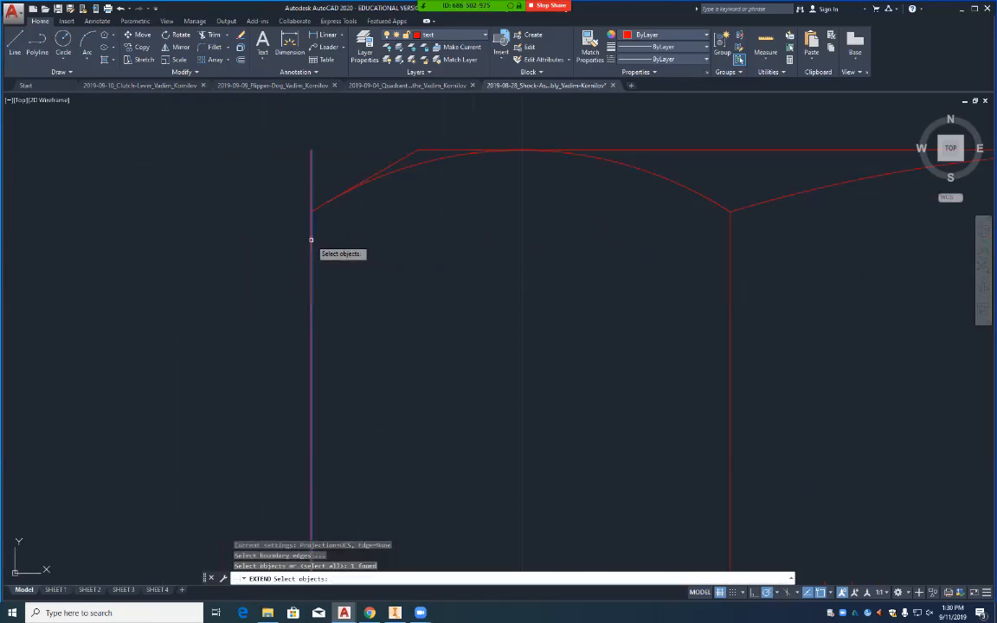
Step: Extend the sloped chamfer line at the bolt head's upper-left corner to the left vertical edge
key(Return)
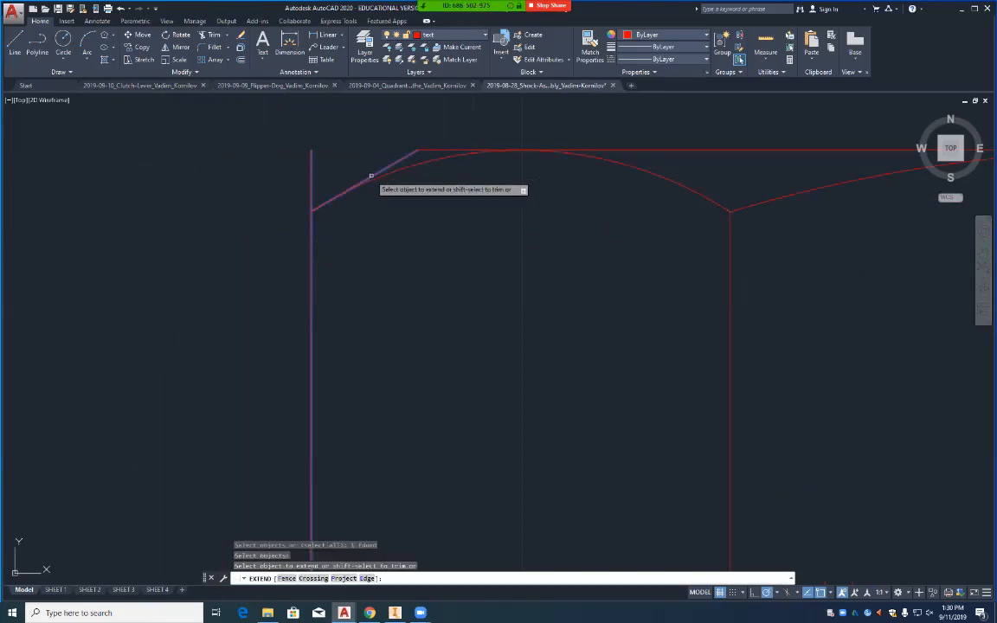
click(345, 189)
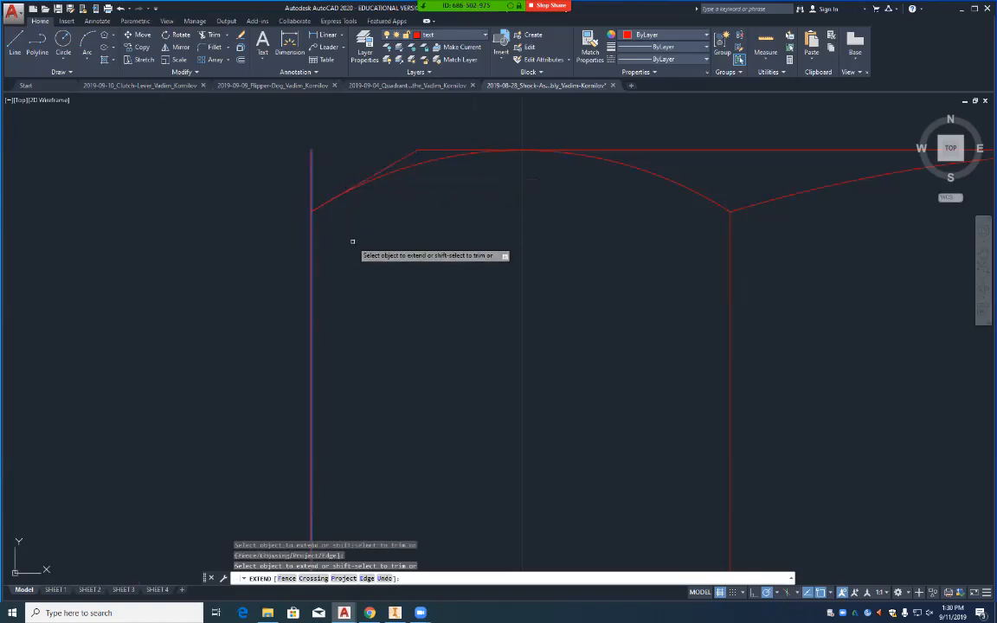
key(Return)
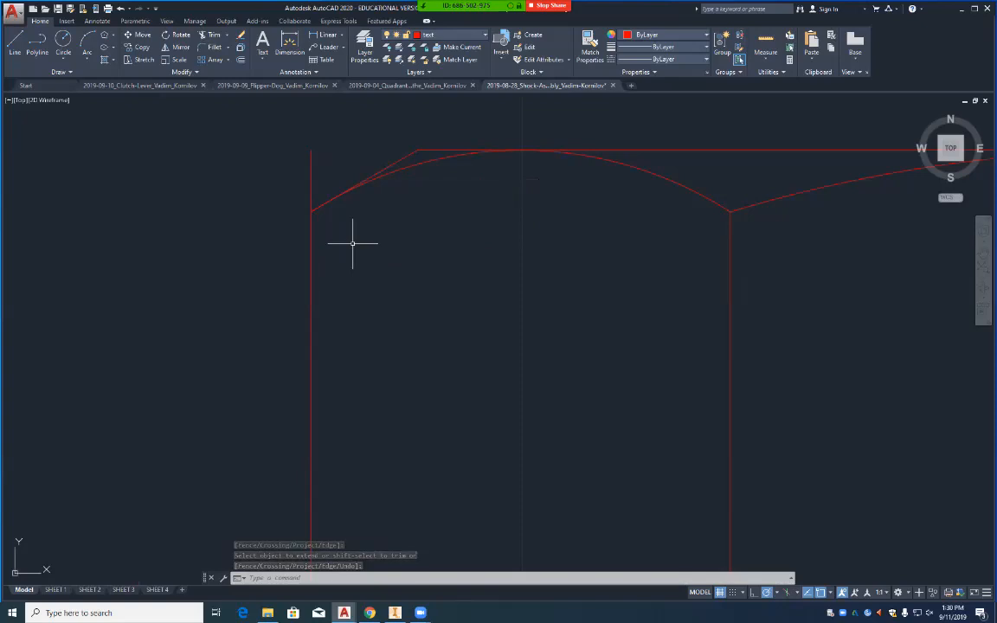
Step: Trim the left arc's end and the left vertical edge's overhang, using the chamfer line as the cutting edge
scroll(332, 228, up, 3)
scroll(332, 228, down, 2)
middle_drag(283, 164, 459, 385)
scroll(460, 372, up, 5)
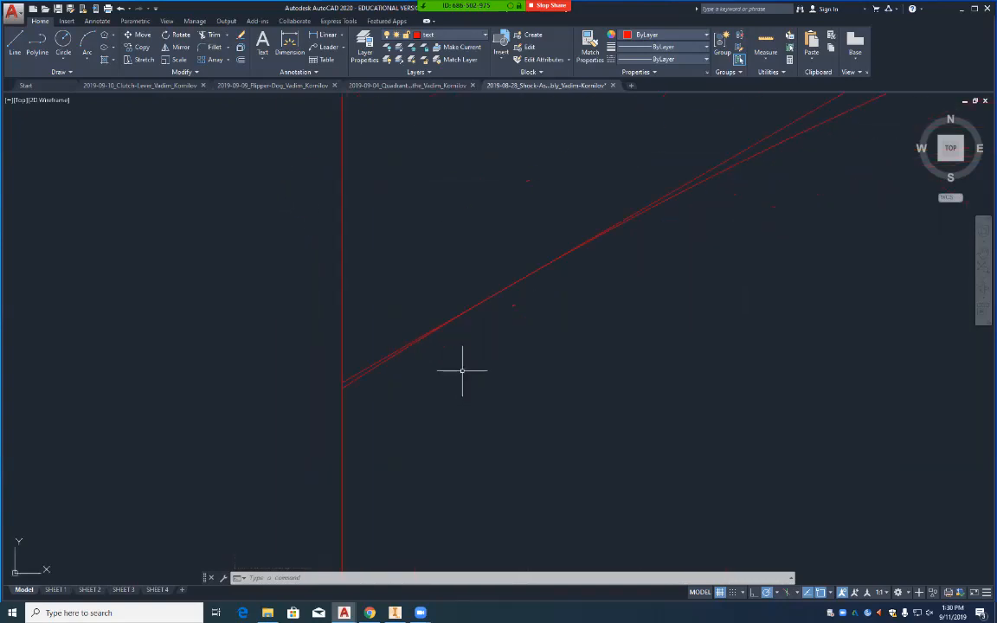
middle_drag(390, 273, 515, 304)
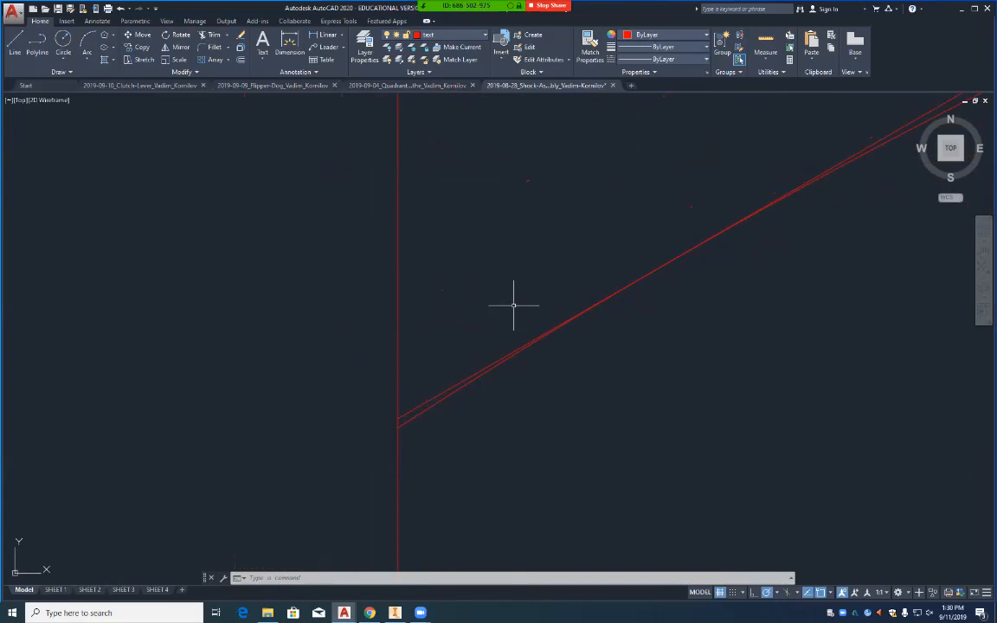
text(tr)
key(Return)
click(425, 403)
key(Return)
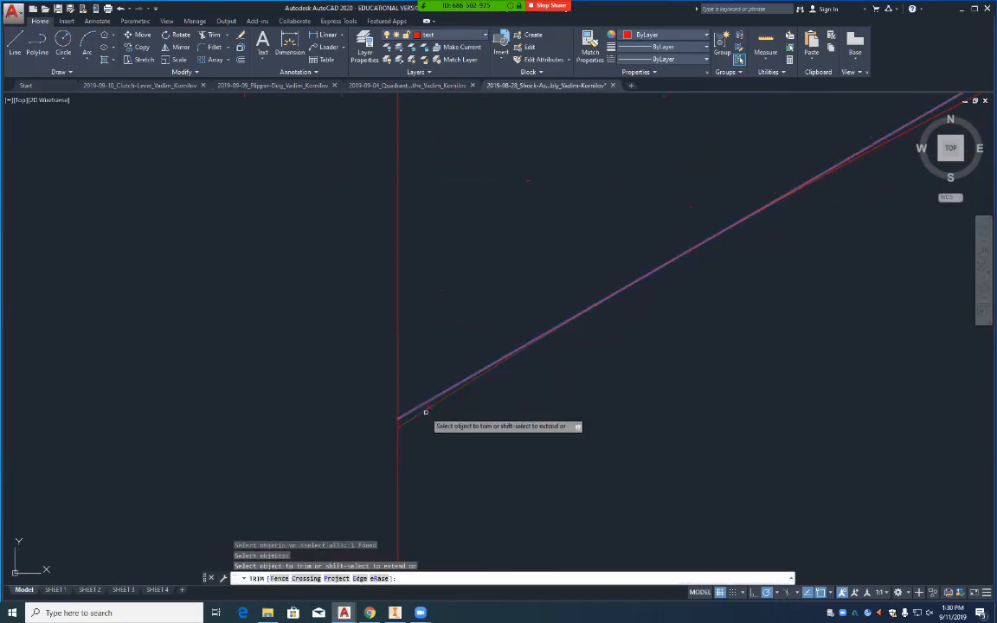
click(425, 413)
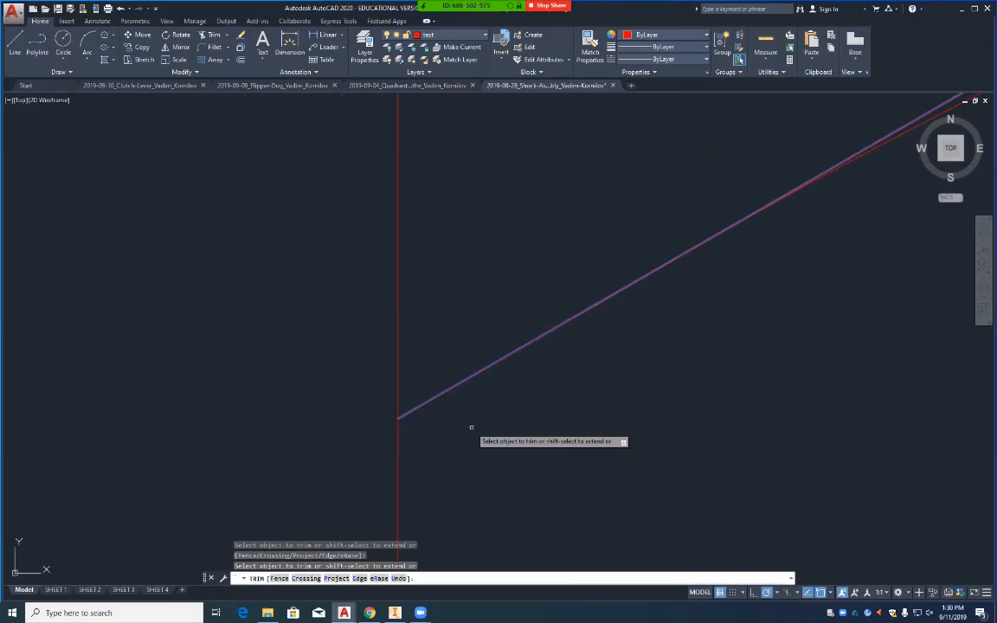
click(398, 353)
key(Return)
Step: Examine the trimmed upper-left corner and the top profile across the whole bolt head
scroll(494, 358, down, 4)
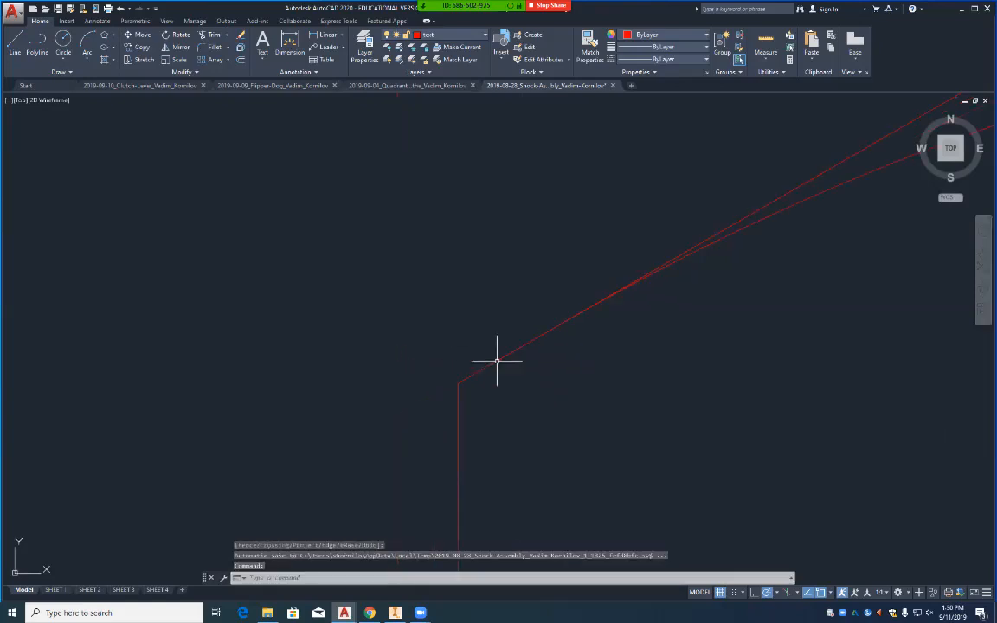
scroll(697, 378, up, 6)
scroll(697, 378, down, 4)
scroll(694, 374, down, 4)
scroll(806, 355, down, 2)
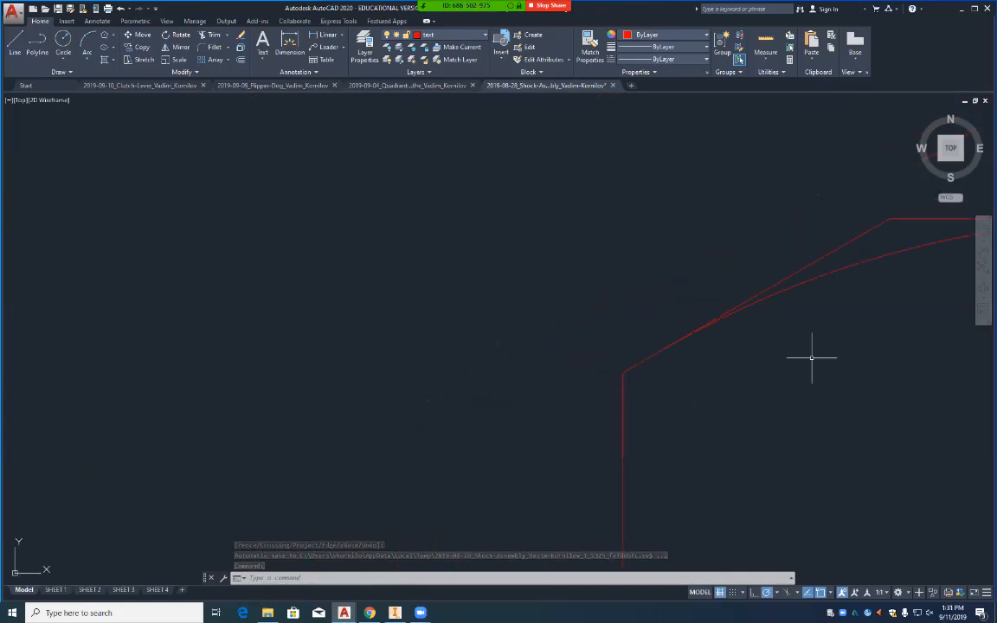
mouse_move(881, 356)
middle_down()
mouse_move(735, 339)
mouse_move(368, 340)
middle_up()
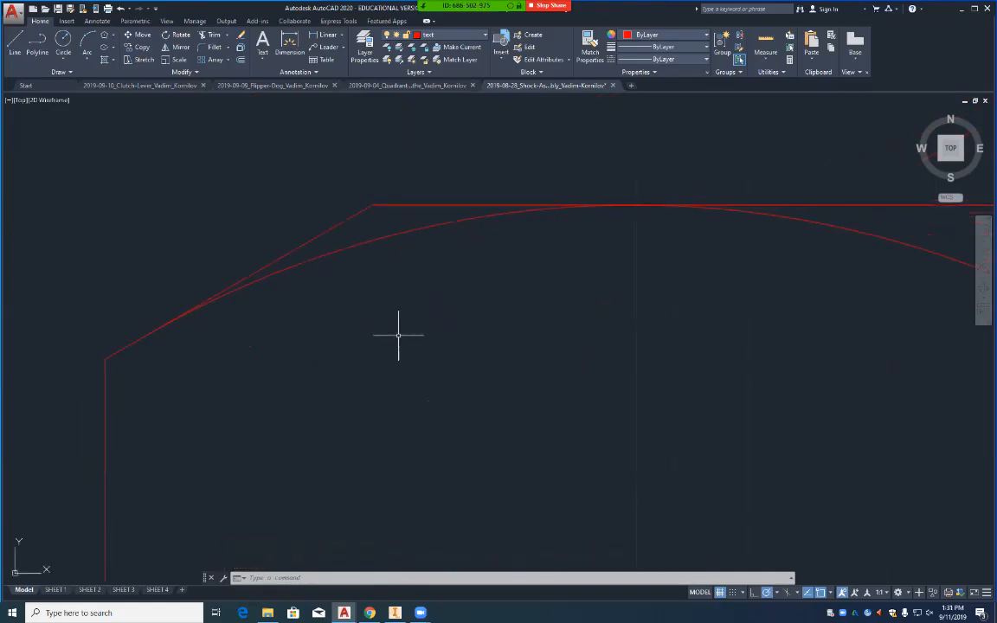
scroll(514, 336, down, 2)
scroll(514, 335, down, 2)
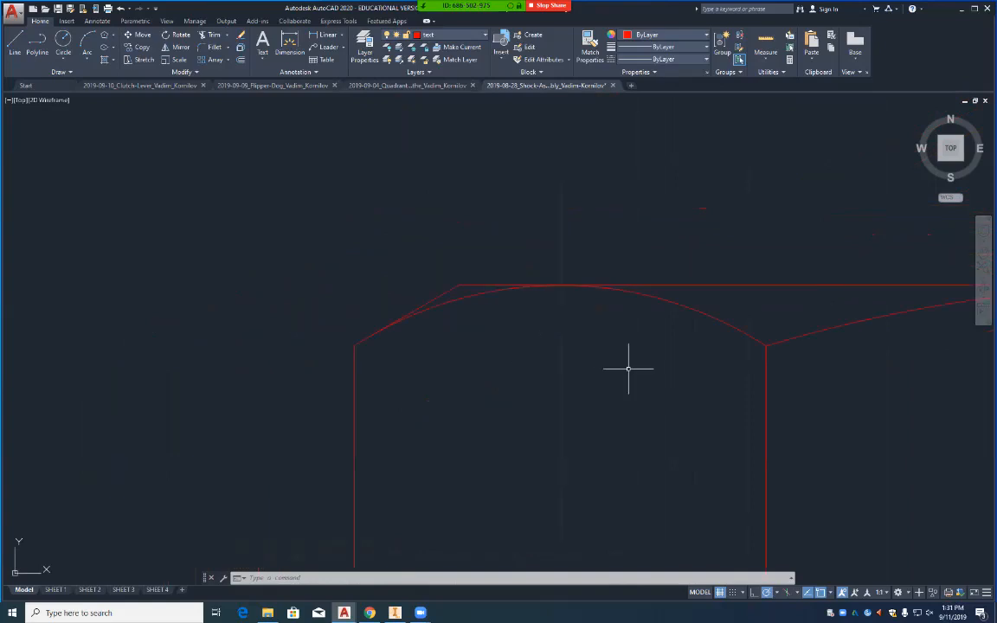
middle_drag(647, 378, 339, 312)
scroll(371, 311, down, 4)
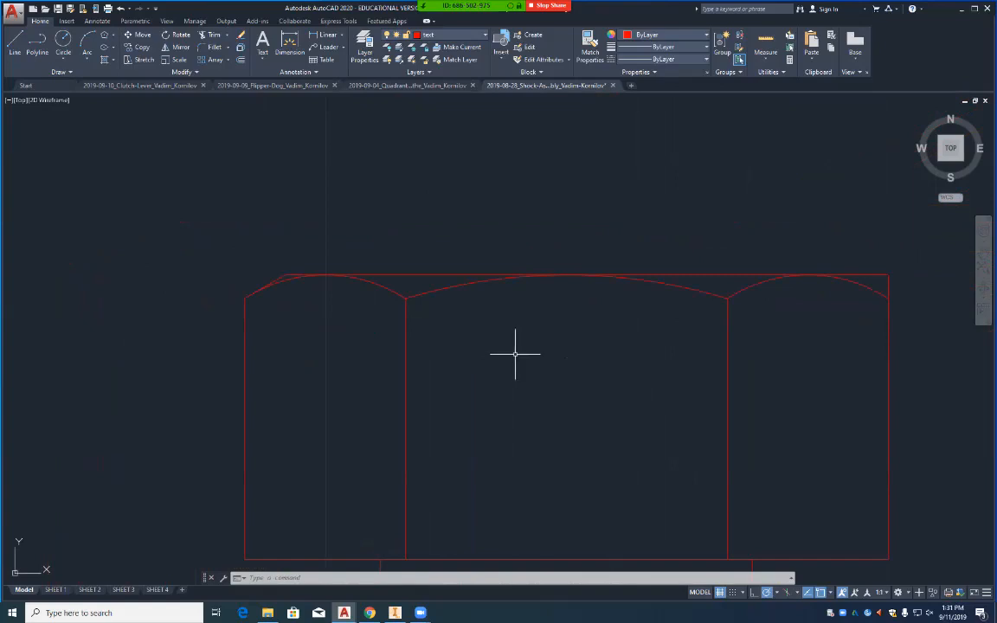
text(tr)
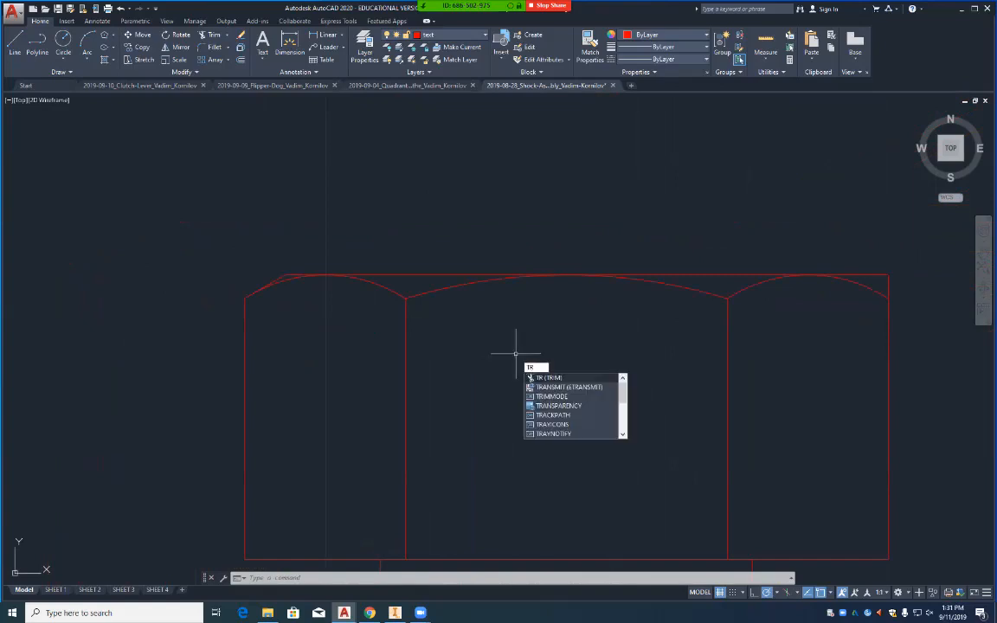
key(Return)
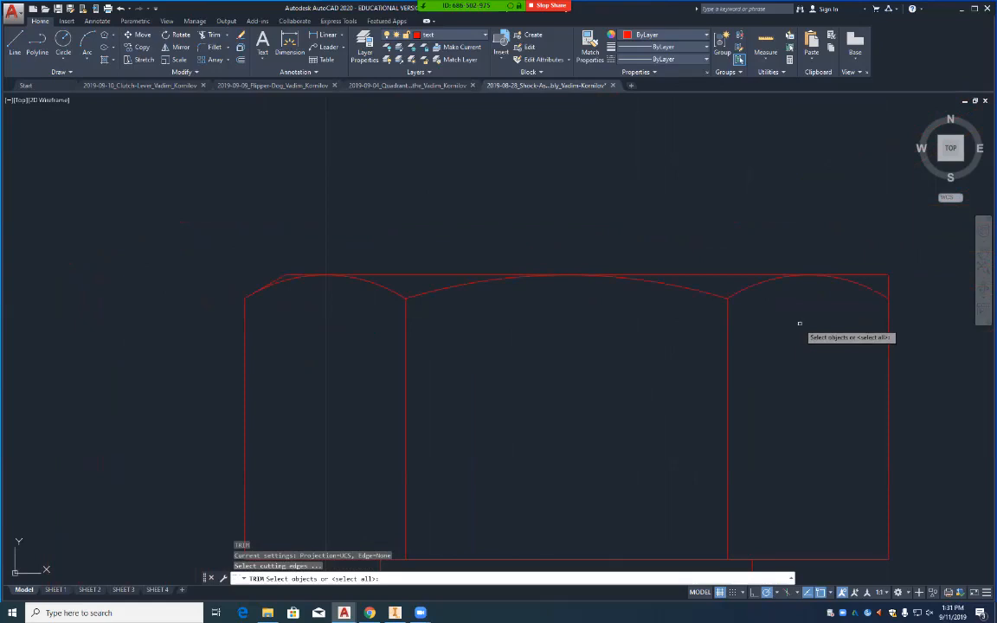
key(Escape)
key(Escape)
key(Escape)
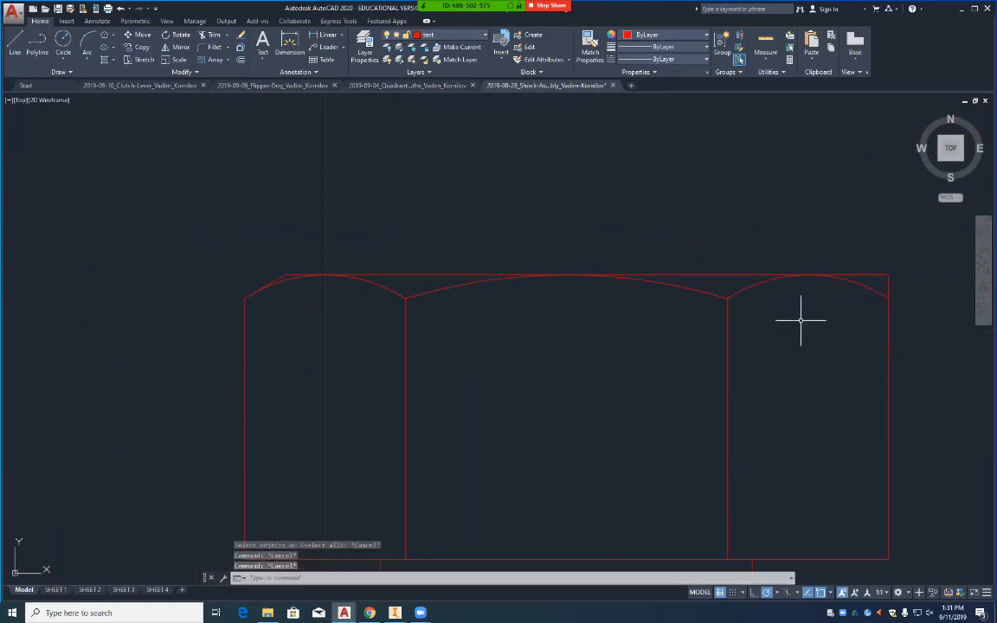
Step: Mirror the left chamfer line about the bolt head's vertical centre, from the middle arc's peak to the base, keeping the original
text(mi)
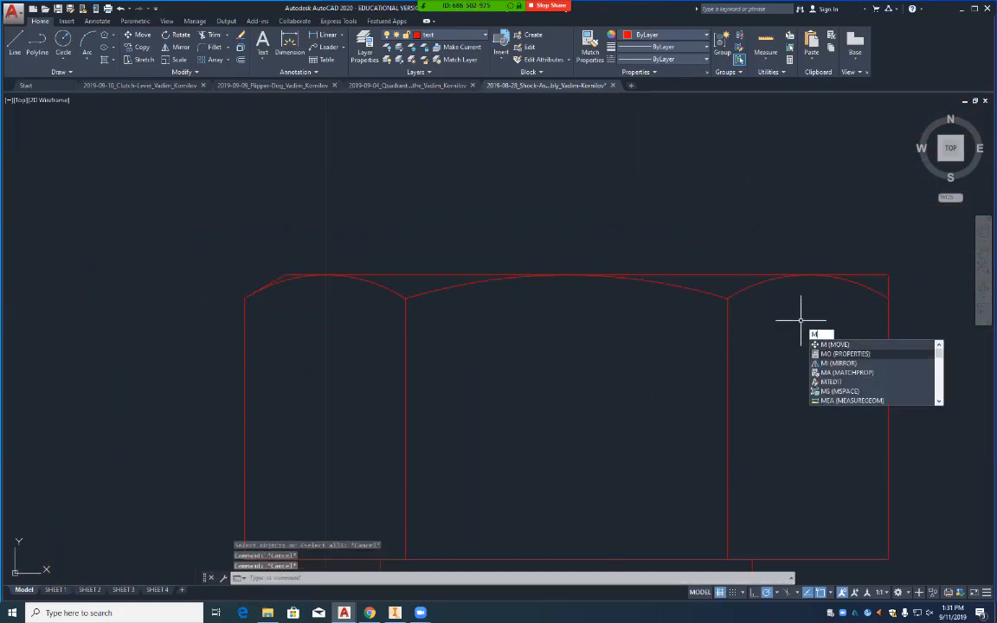
key(Return)
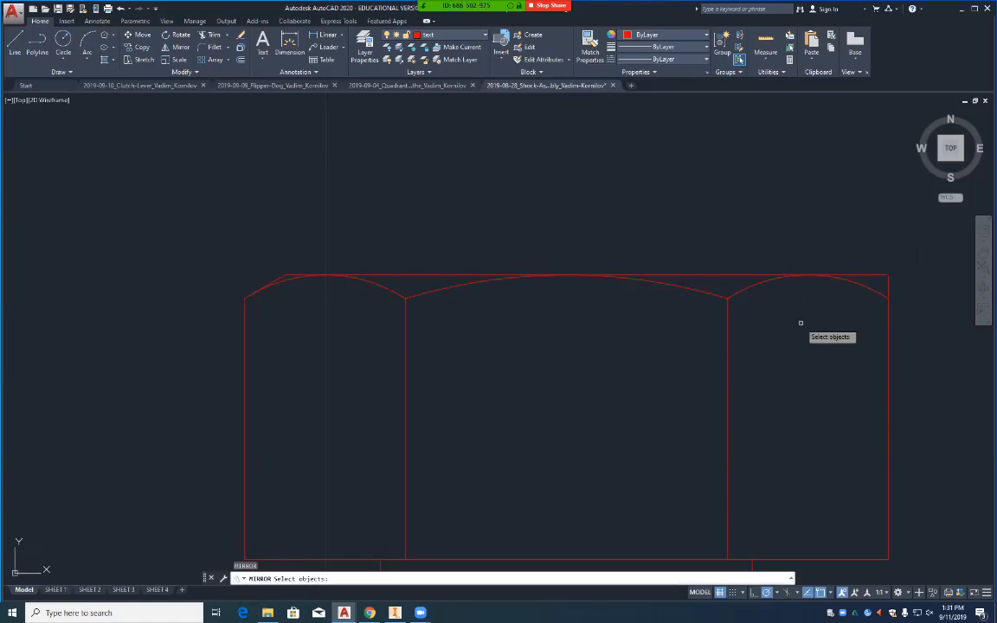
click(277, 278)
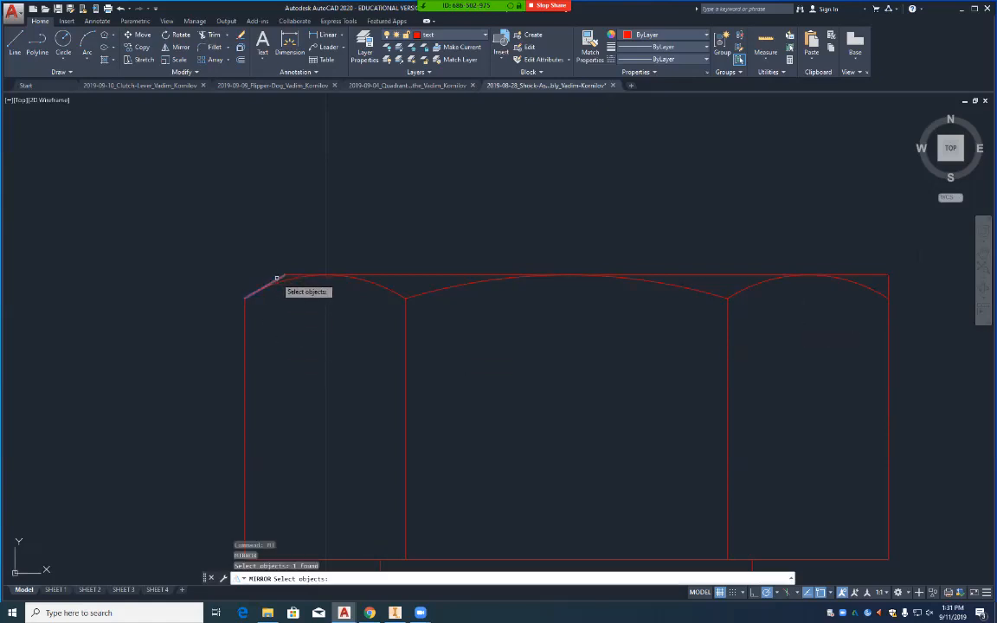
key(Return)
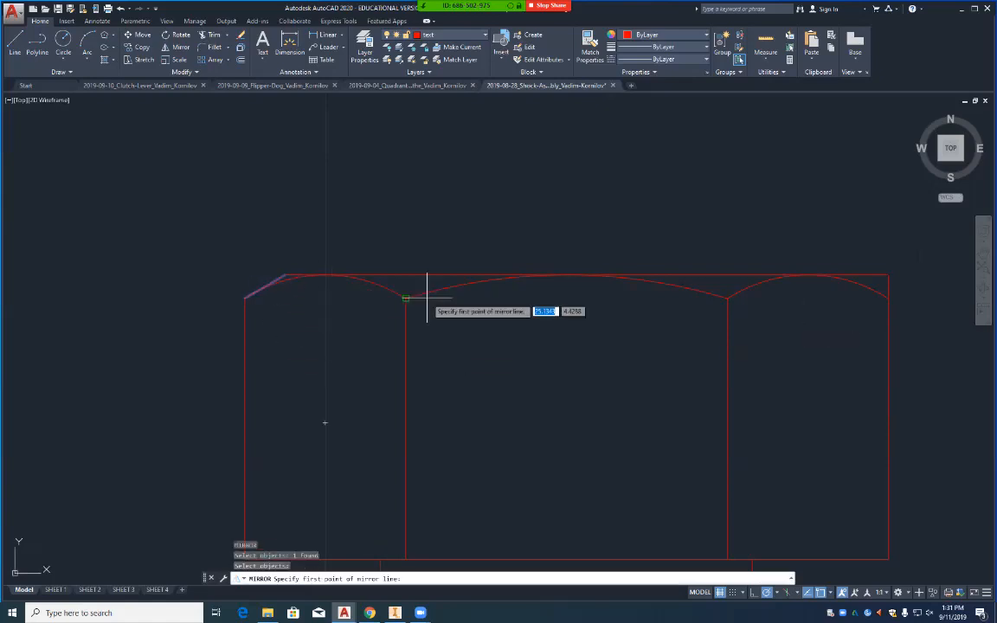
click(567, 275)
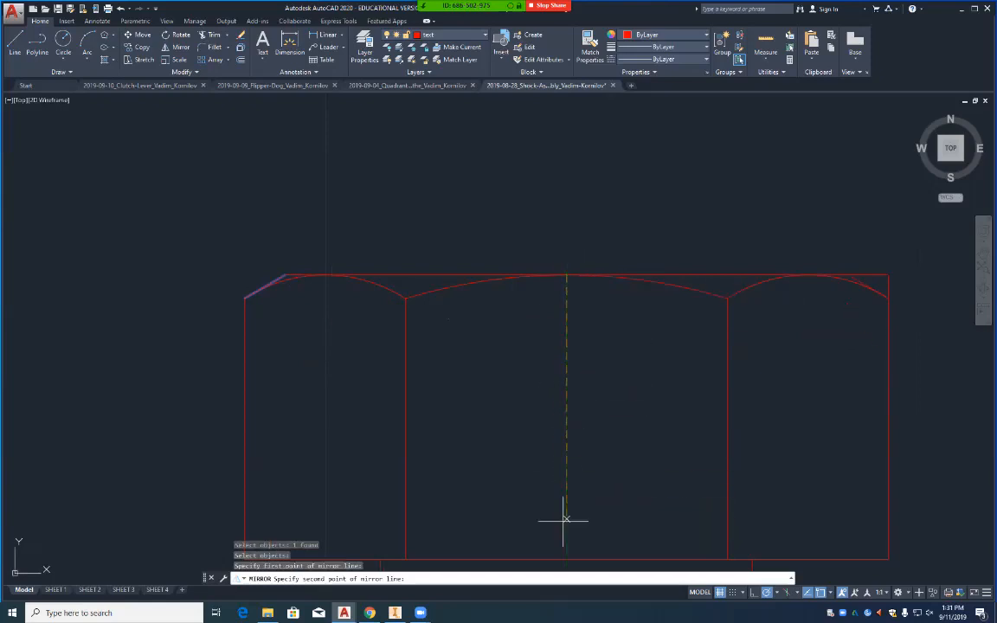
click(569, 557)
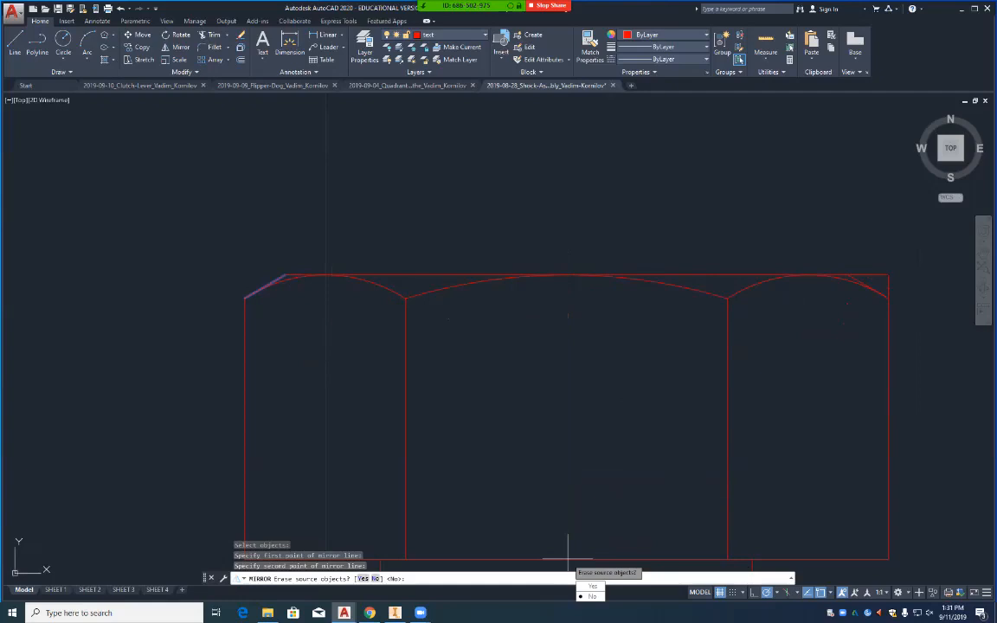
key(Return)
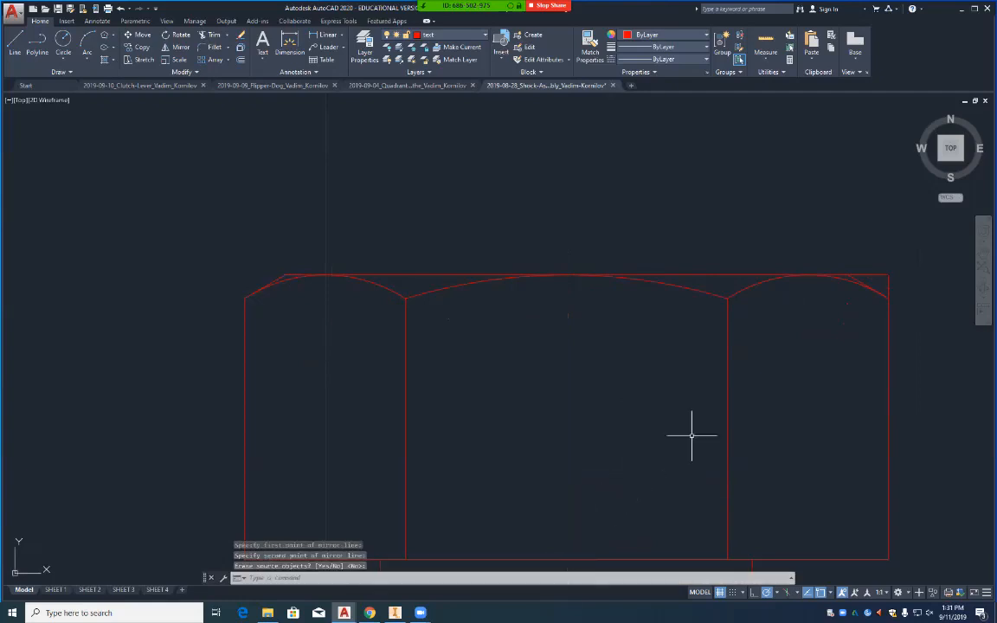
Step: Trim the right arc's end and the right vertical edge's overhang, using the mirrored chamfer line as the cutting edge
middle_drag(877, 321, 534, 323)
scroll(576, 331, down, 4)
scroll(571, 331, up, 8)
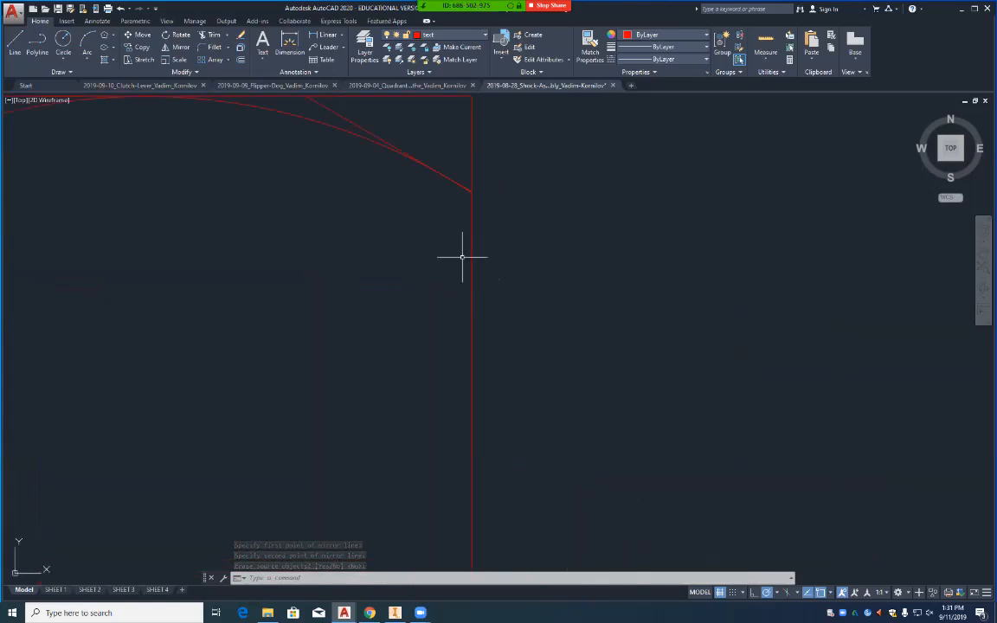
middle_drag(417, 229, 587, 527)
scroll(594, 501, up, 6)
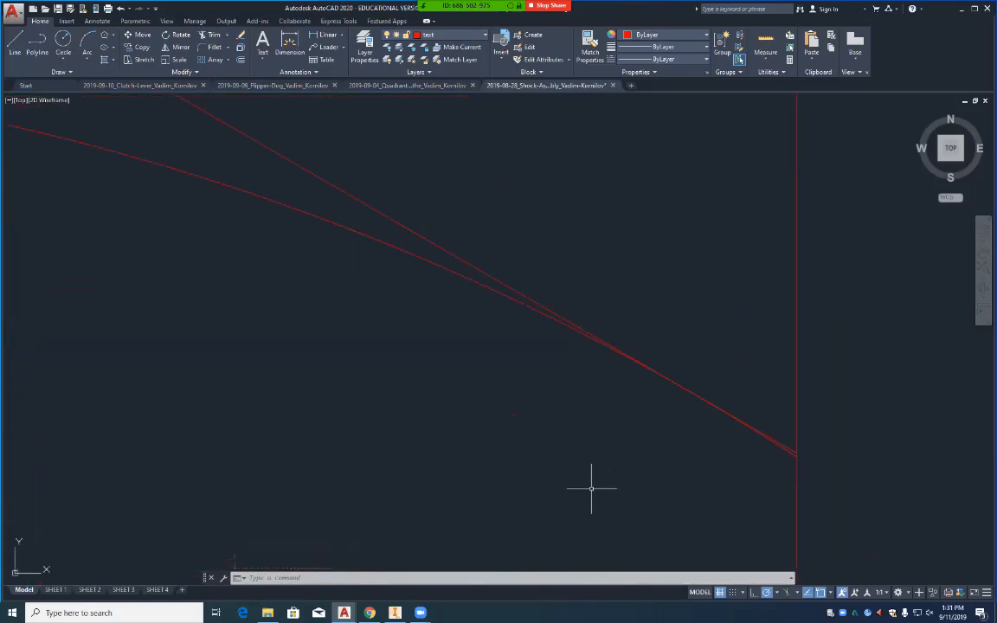
middle_drag(598, 473, 572, 385)
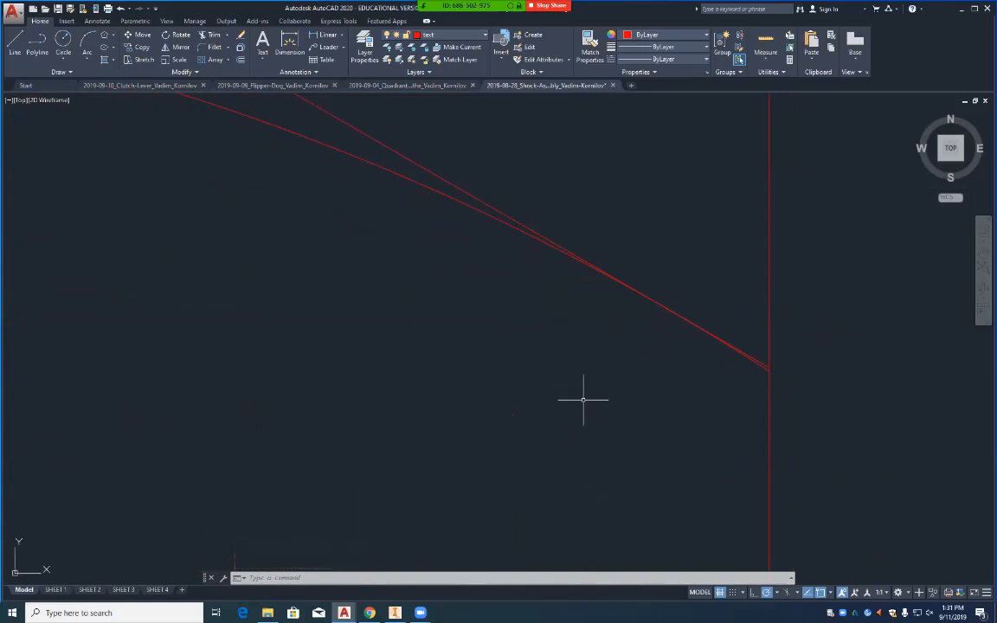
text(r)
key(Return)
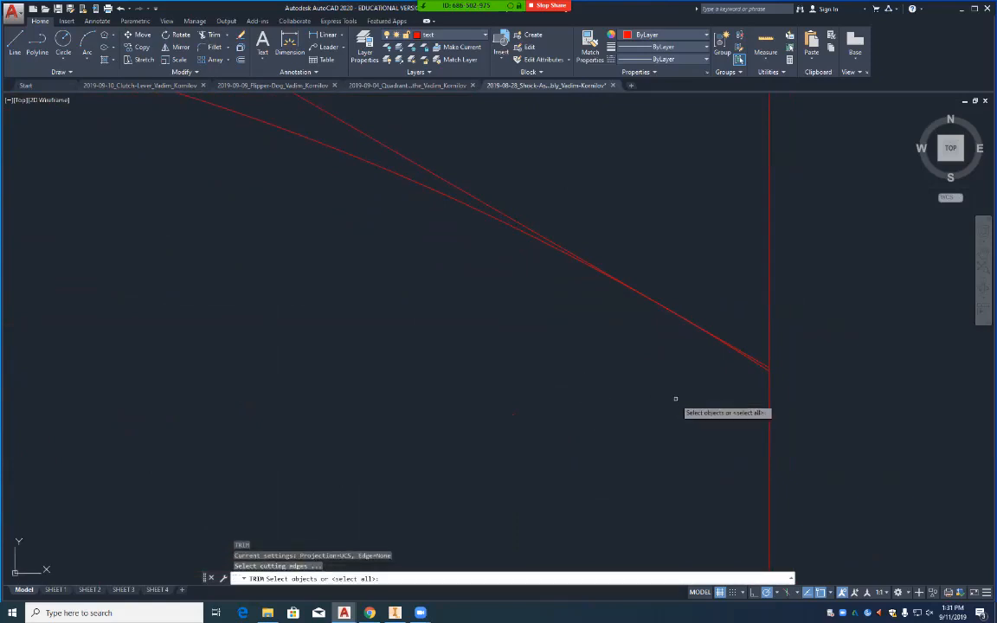
click(758, 363)
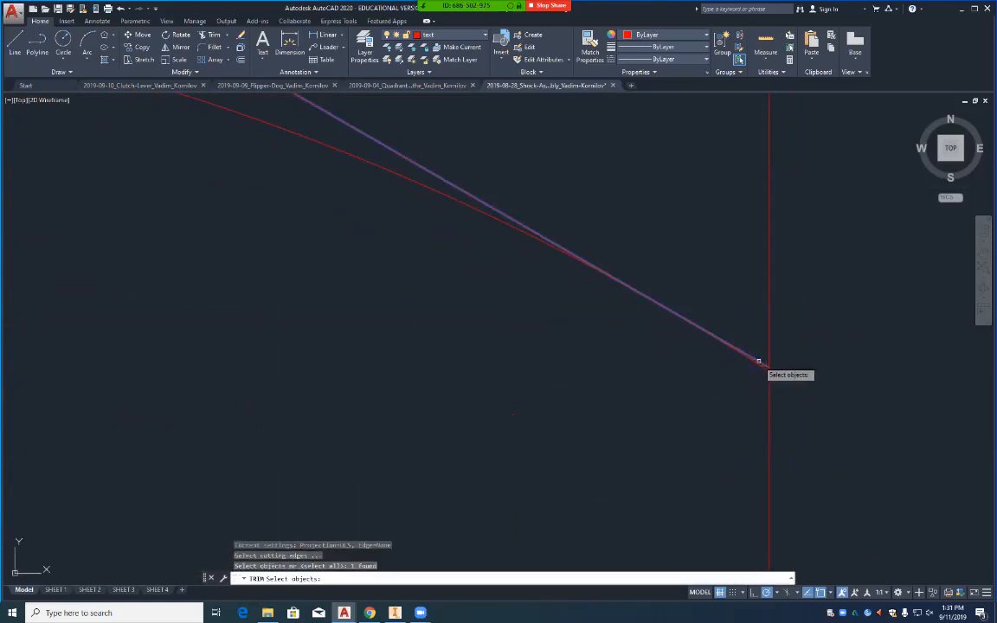
key(Return)
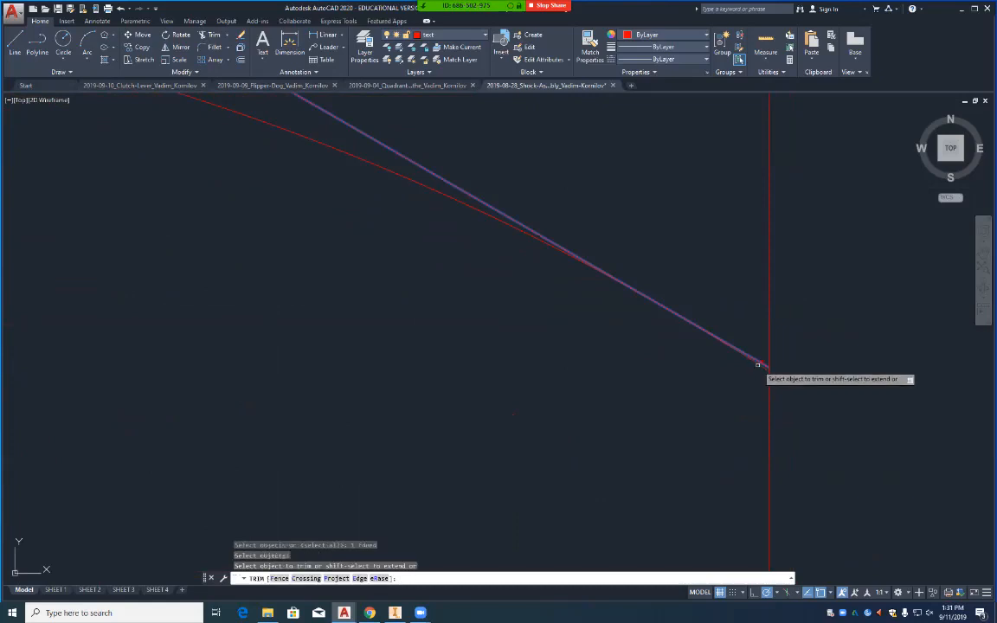
click(760, 365)
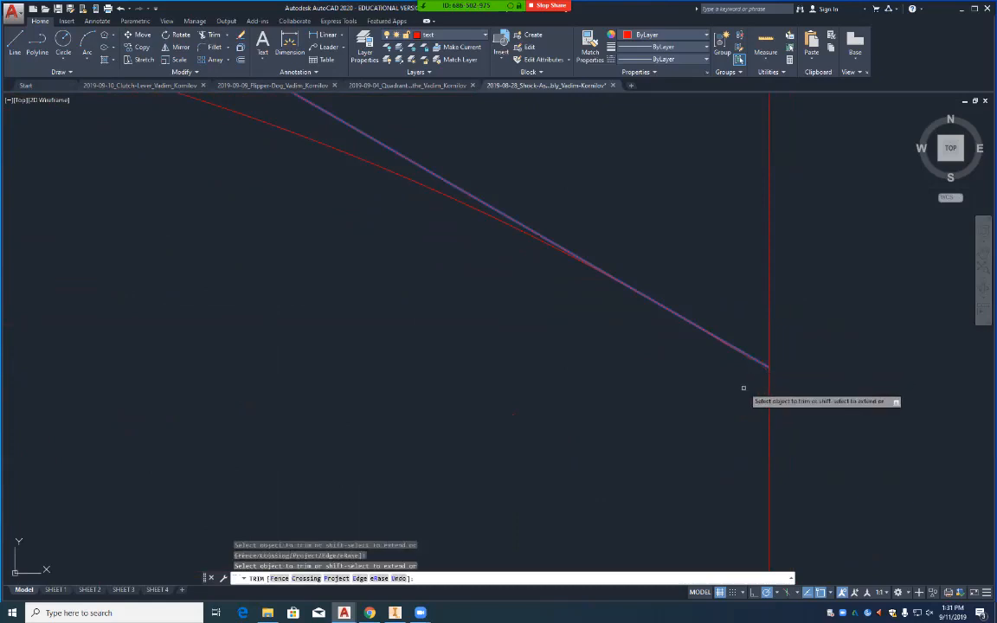
click(769, 325)
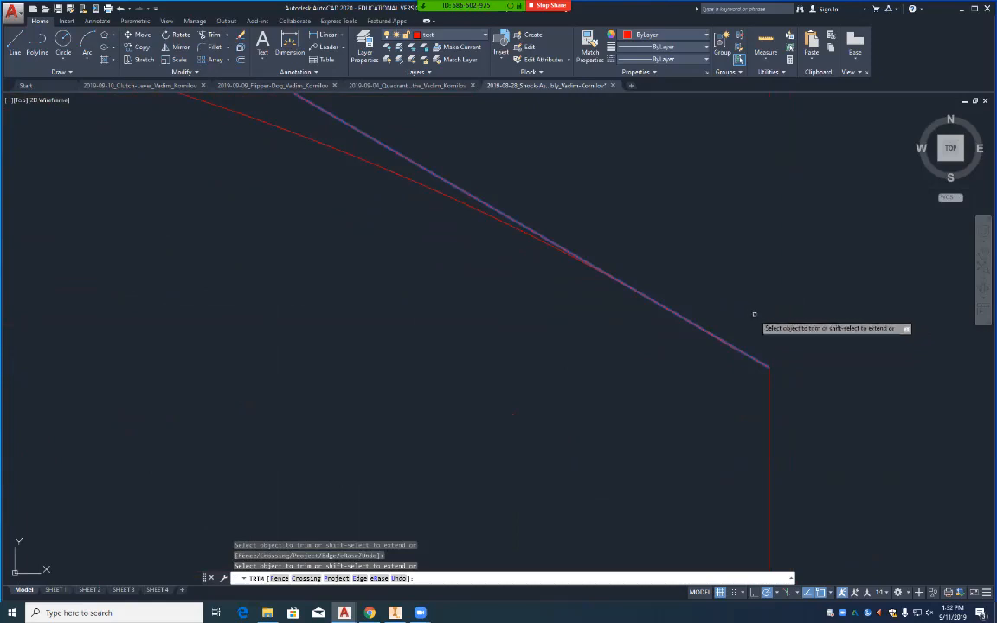
Step: Trim the horizontal top line's overhang beyond the right chamfer line and finish the Trim command
mouse_move(747, 306)
middle_down()
mouse_move(739, 401)
mouse_move(768, 557)
middle_up()
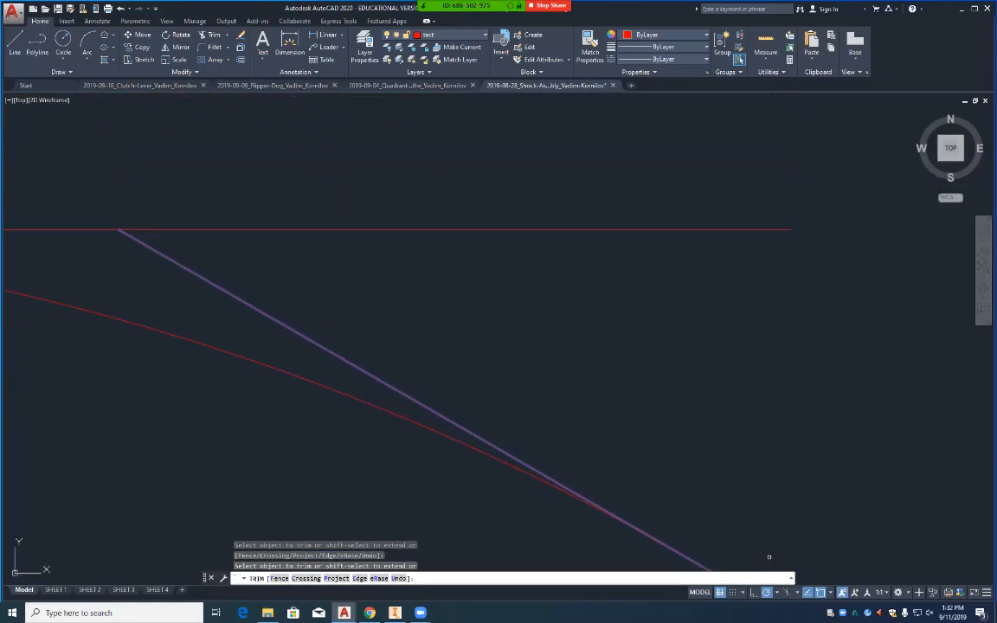
click(640, 229)
key(Return)
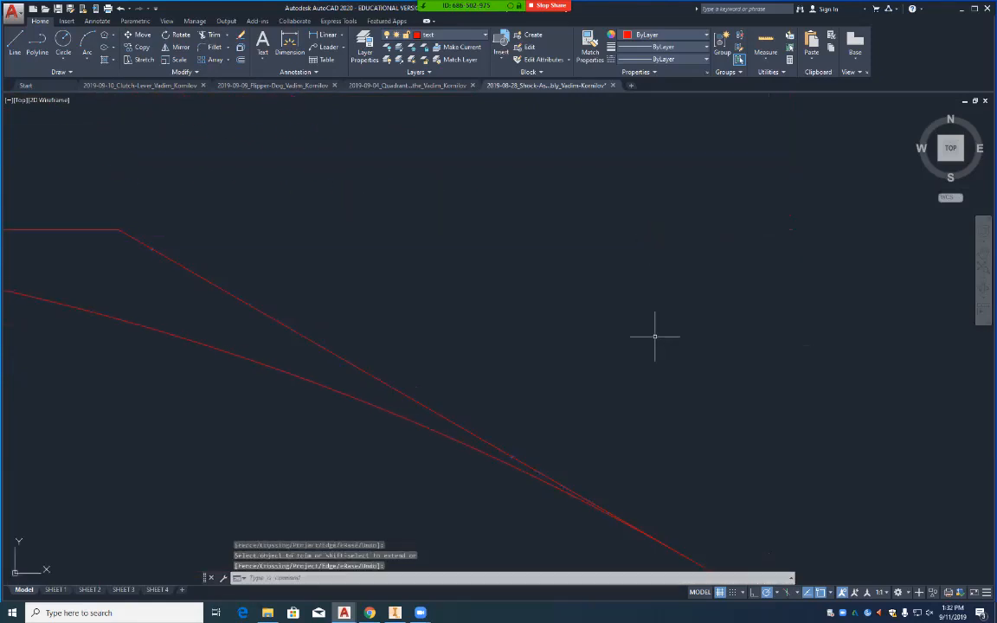
Step: Examine the chamfered bolt head profile and the full view of the bolt and nut
scroll(404, 415, down, 5)
middle_drag(371, 461, 818, 306)
scroll(671, 308, down, 6)
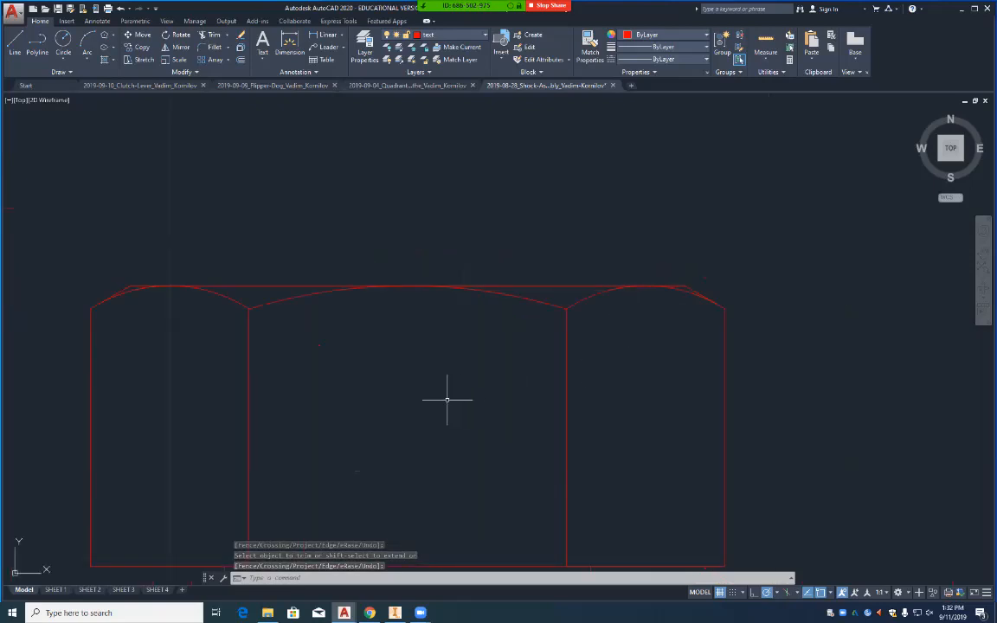
mouse_move(414, 408)
middle_down()
mouse_move(527, 329)
mouse_move(506, 328)
middle_up()
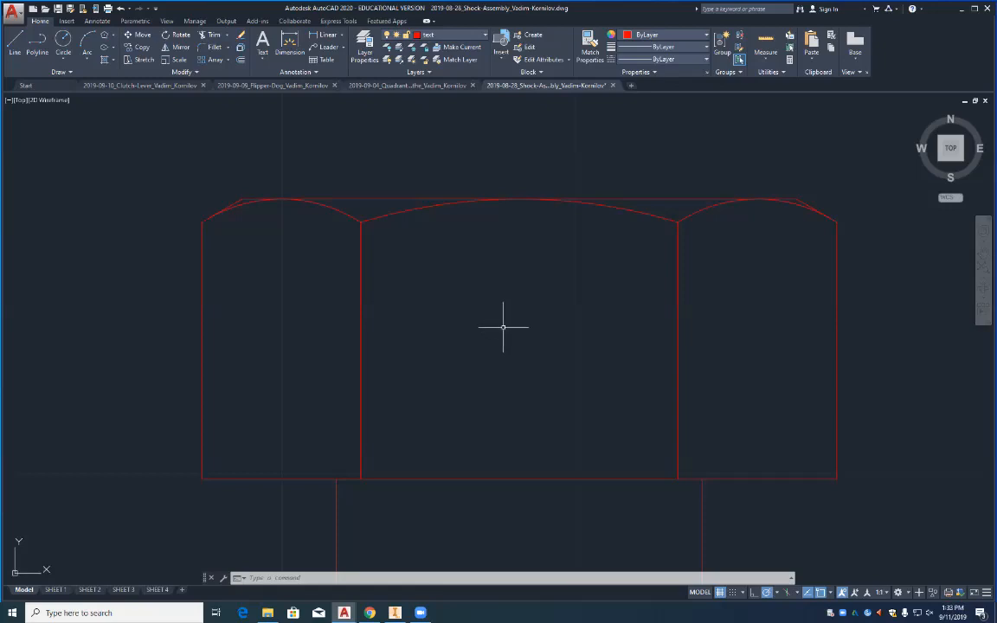
scroll(506, 331, down, 6)
middle_drag(507, 430, 490, 263)
scroll(490, 262, down, 2)
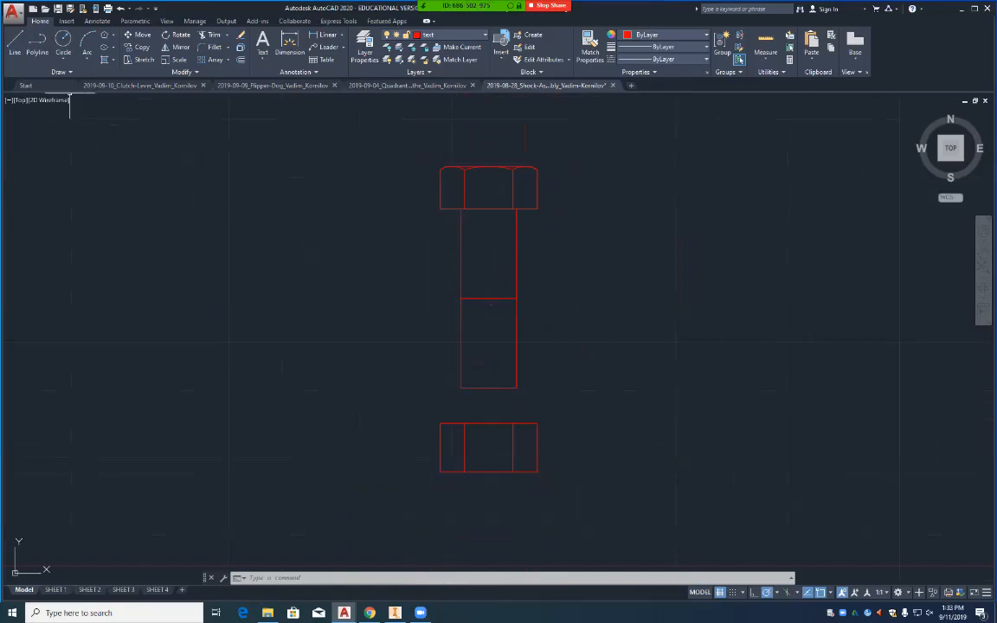
Step: Draw a vertical line from the midpoint of the bolt head's top edge to the midpoint of the nut's bottom edge
click(14, 42)
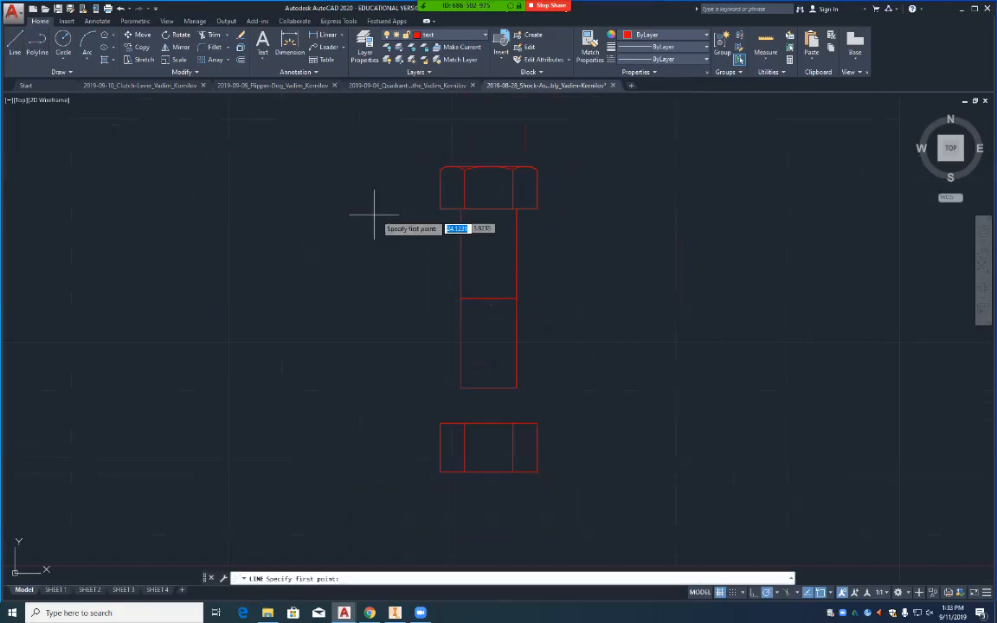
click(489, 166)
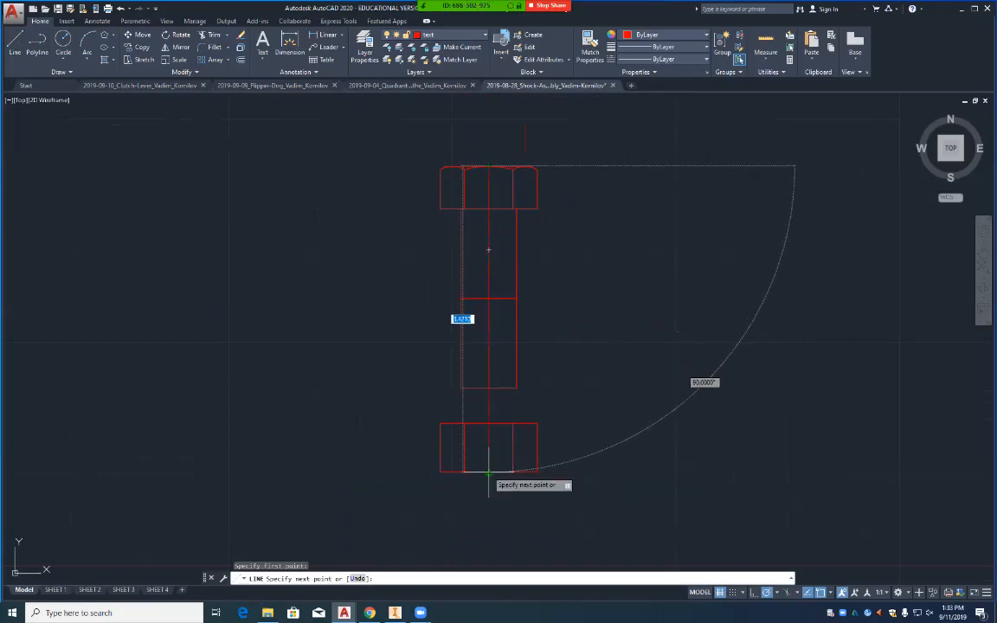
click(489, 471)
key(Return)
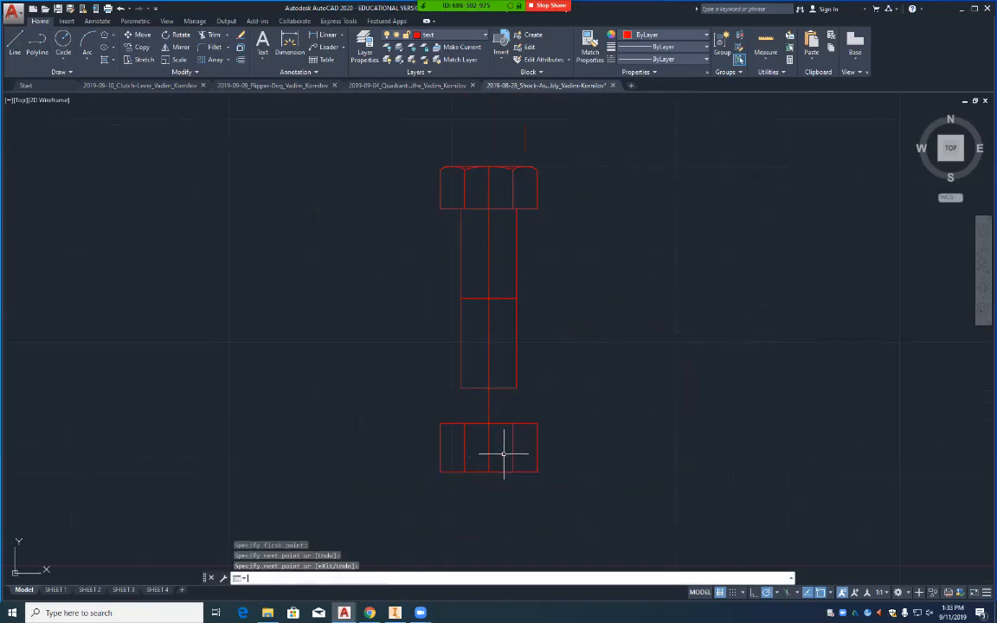
scroll(578, 317, up, 2)
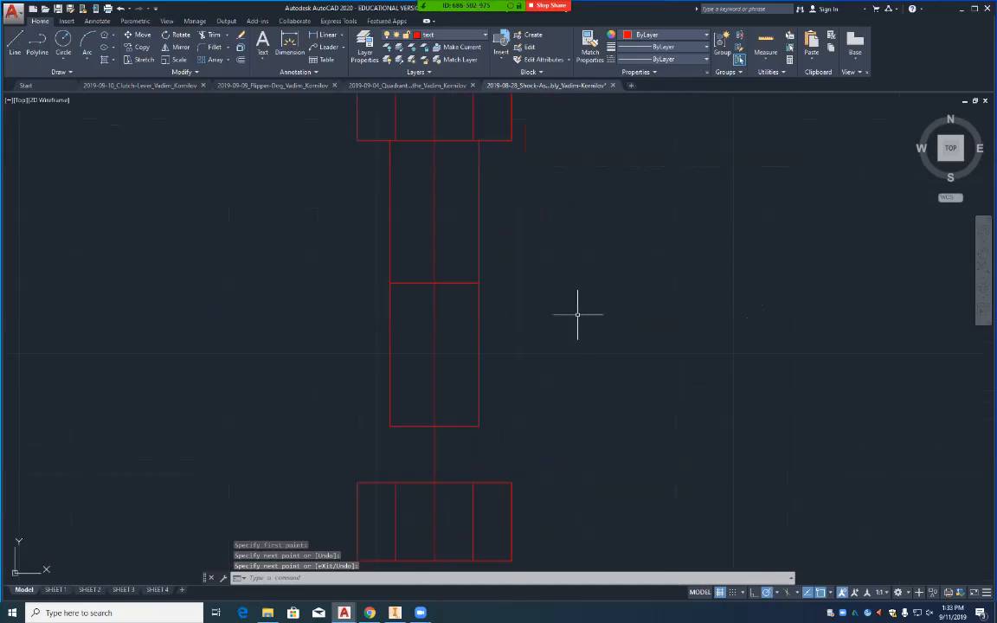
middle_drag(568, 234, 600, 445)
scroll(601, 443, up, 3)
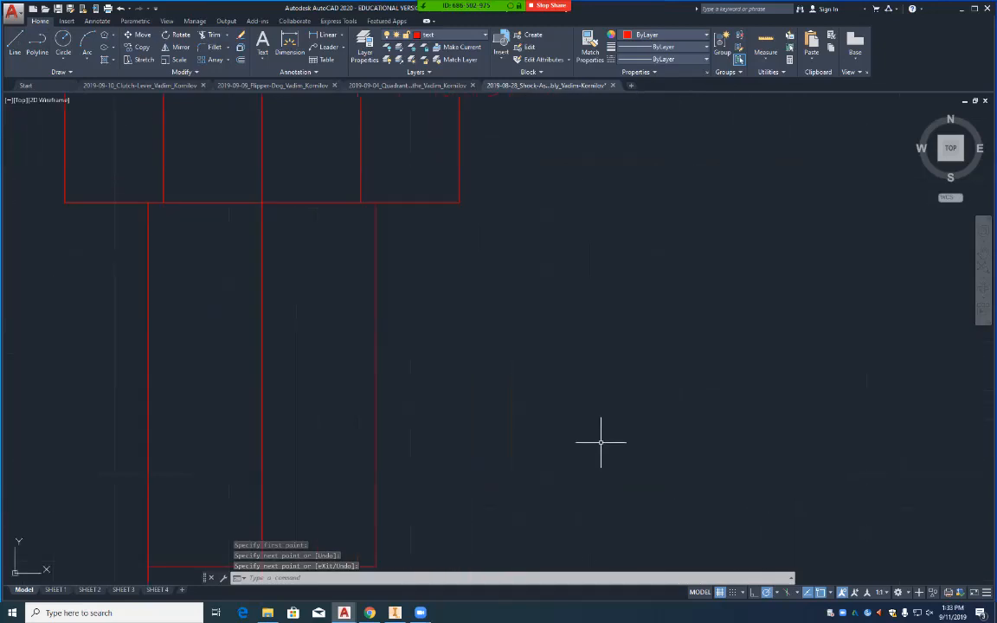
middle_drag(475, 318, 643, 553)
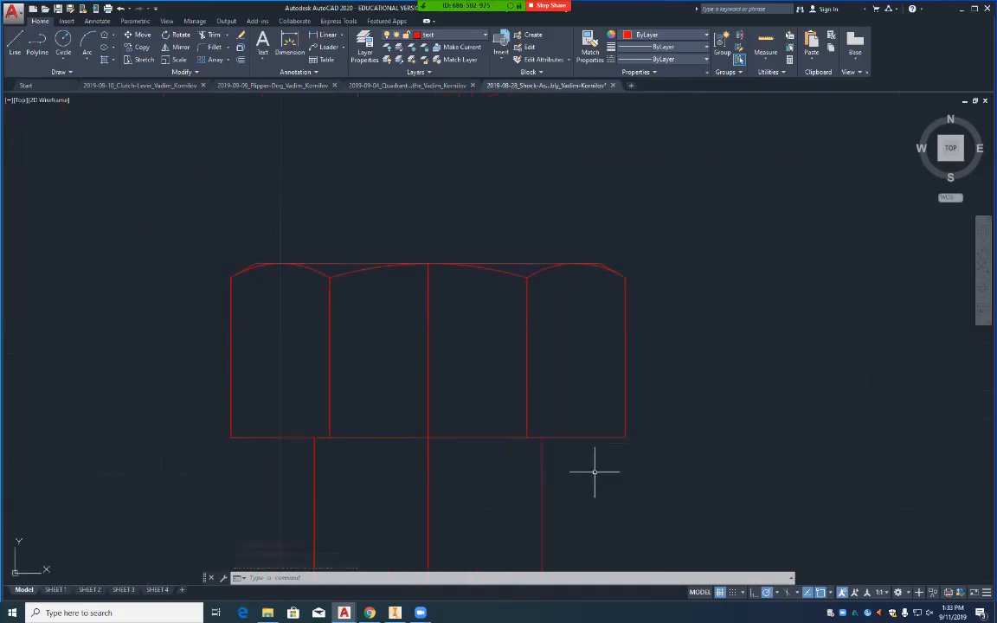
click(179, 48)
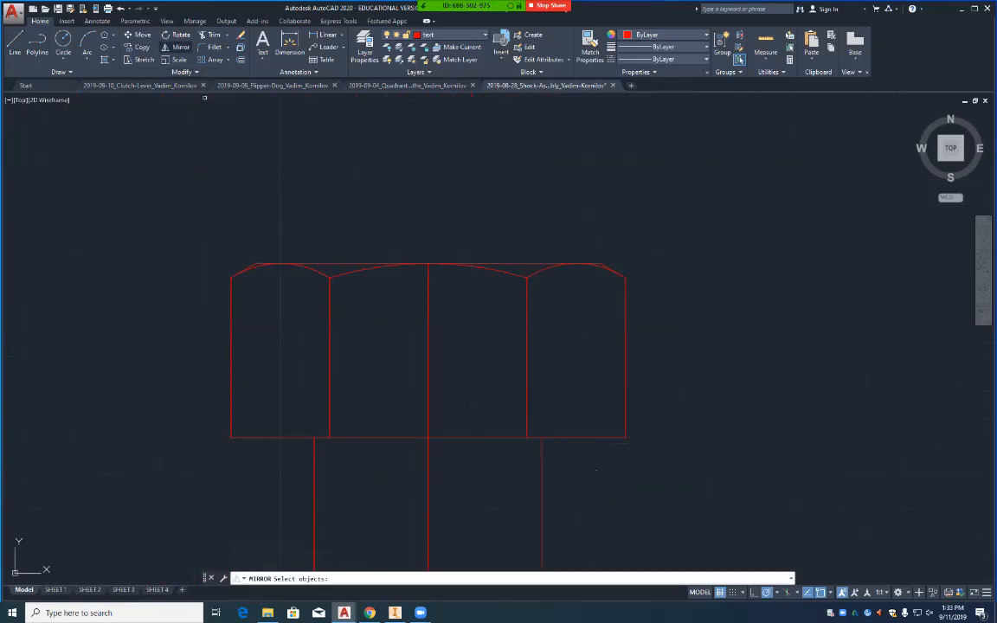
click(249, 266)
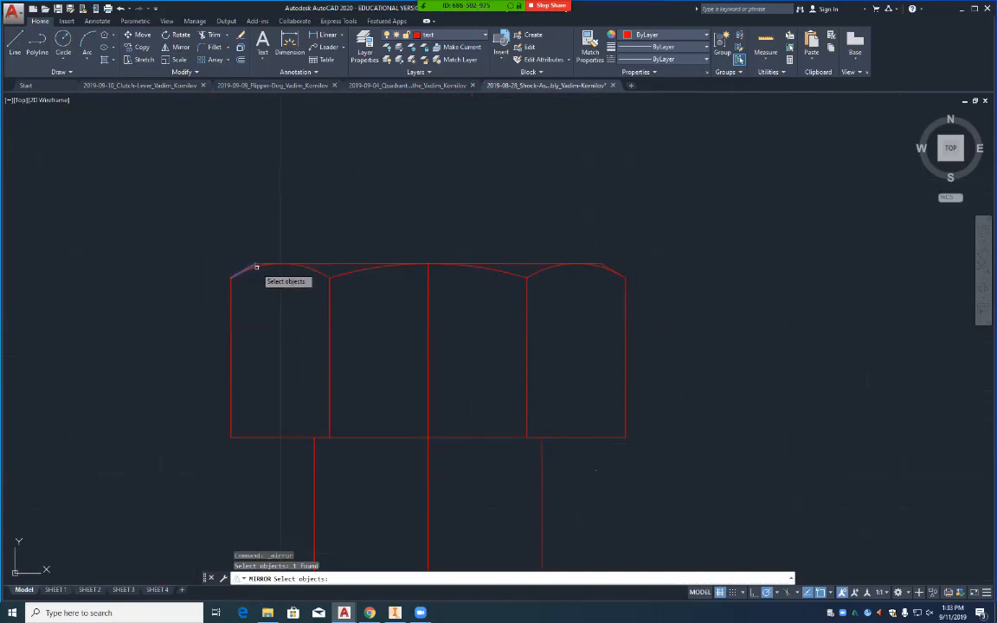
click(260, 265)
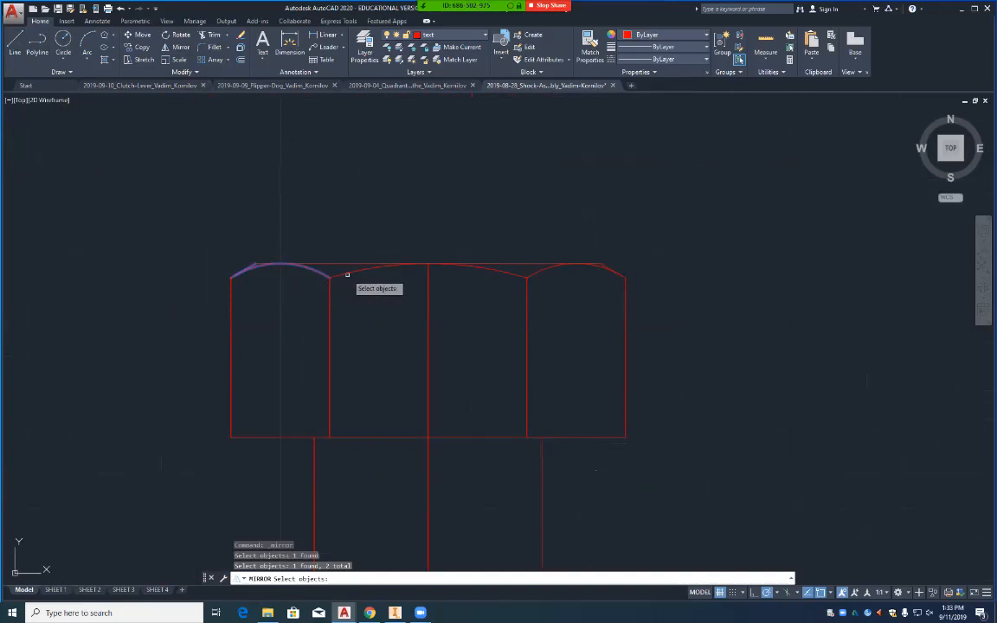
click(349, 275)
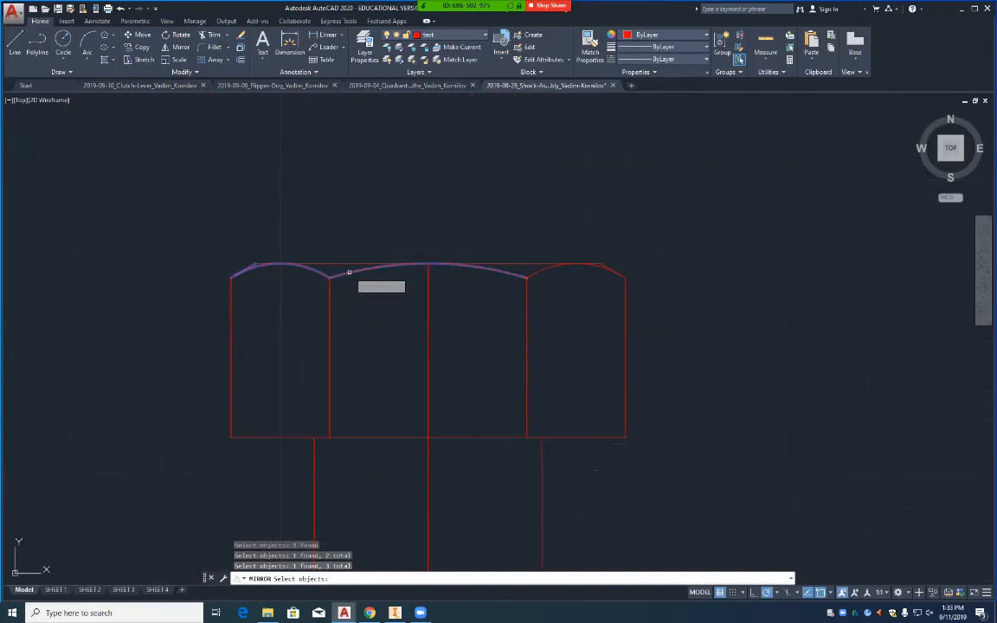
click(544, 271)
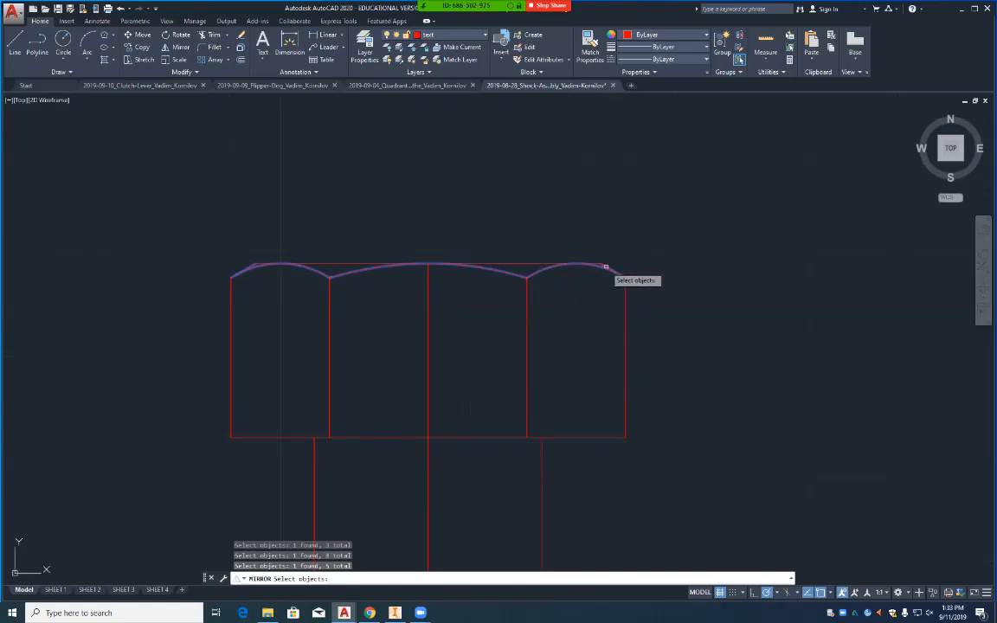
click(531, 263)
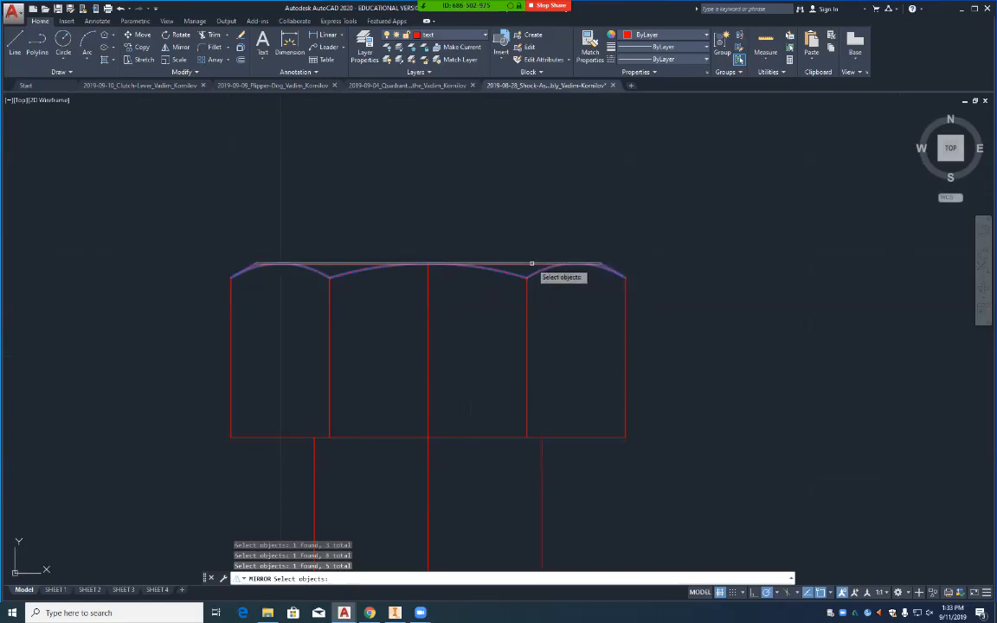
click(532, 263)
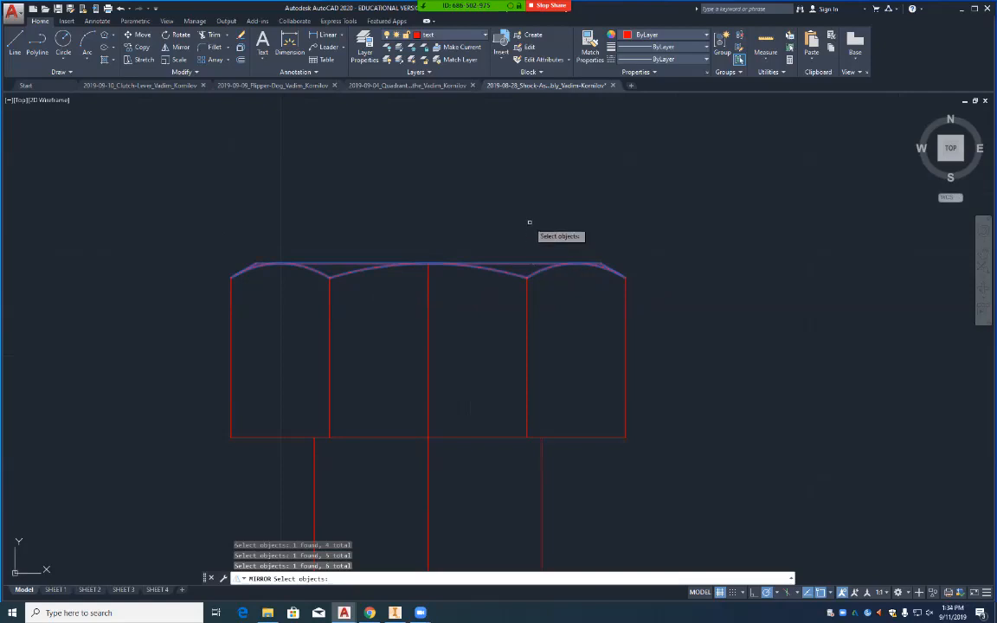
key(Escape)
Step: Delete the horizontal bottom line of the nut
scroll(524, 275, down, 2)
scroll(530, 290, down, 4)
scroll(546, 350, up, 3)
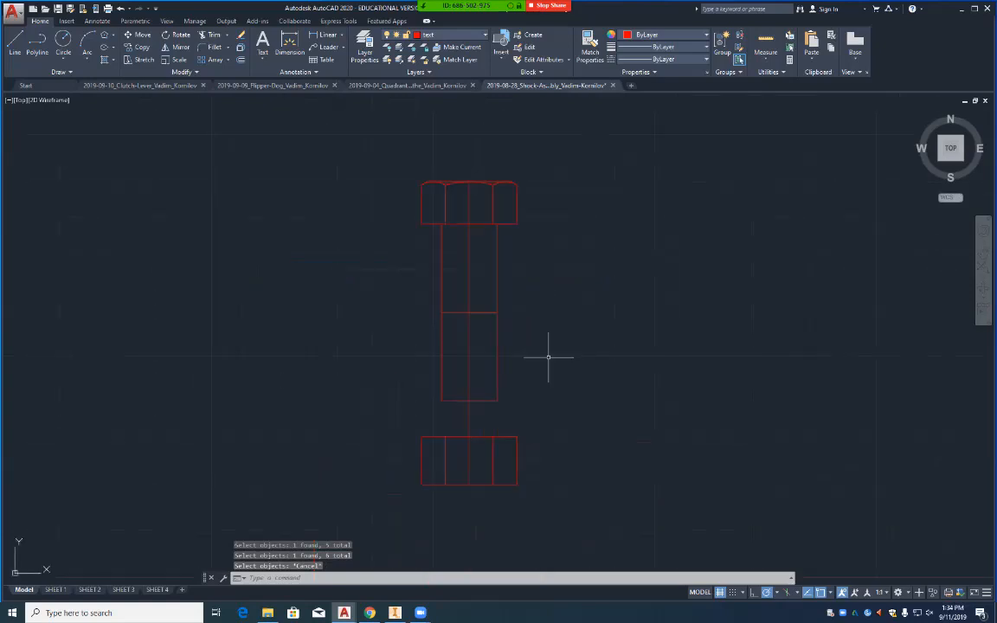
click(483, 485)
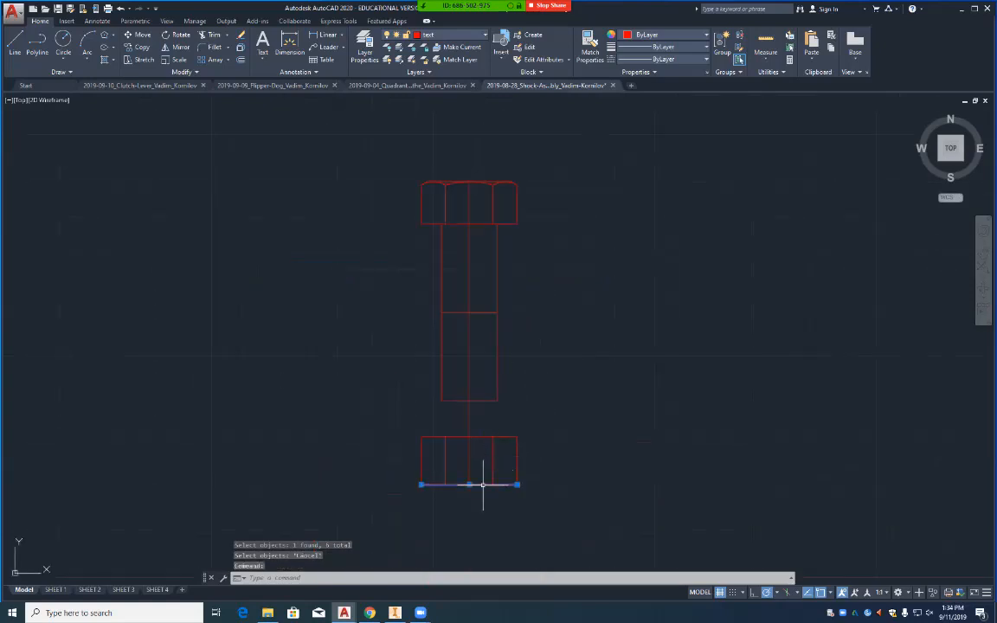
key(Delete)
Step: Mirror the bolt head's top line, three arcs and two chamfer lines about a horizontal axis through the vertical centre line's midpoint, keeping the originals
scroll(550, 364, up, 4)
middle_drag(492, 211, 558, 523)
scroll(558, 523, up, 3)
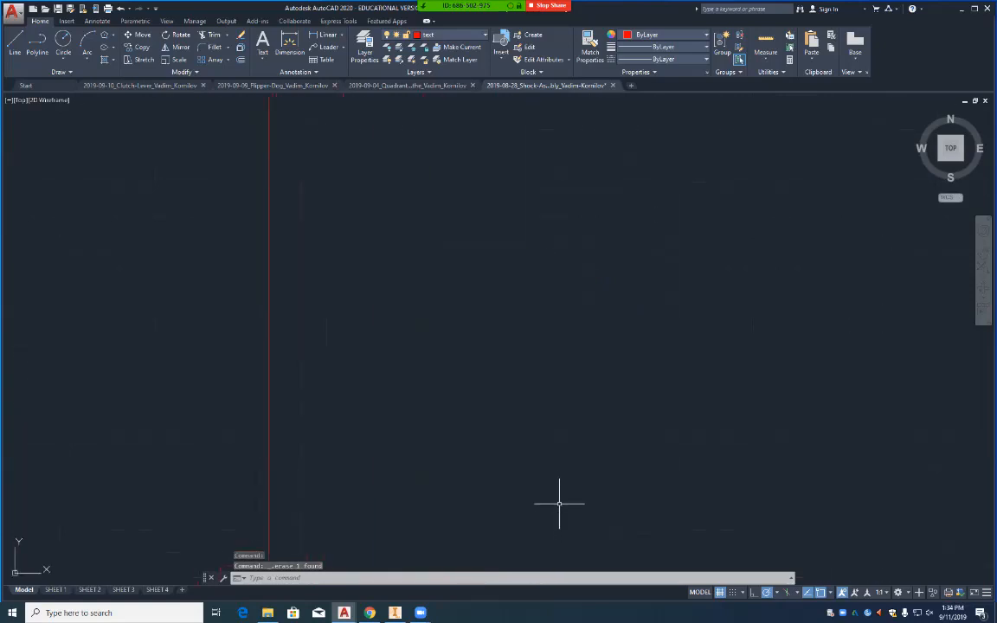
scroll(490, 245, down, 5)
middle_drag(490, 245, 741, 520)
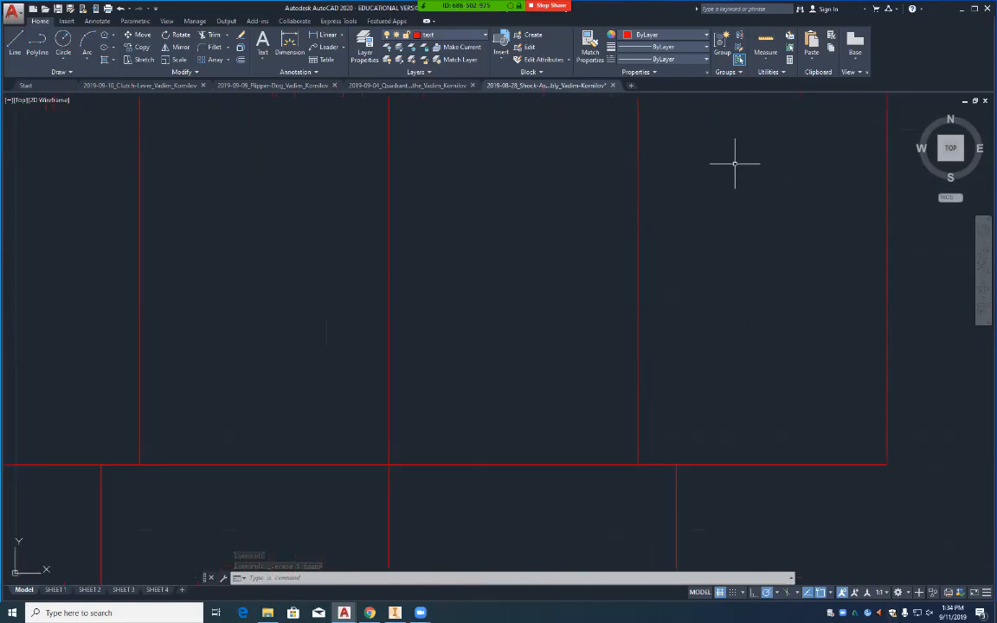
mouse_move(680, 215)
middle_down()
mouse_move(710, 421)
mouse_move(778, 421)
middle_up()
scroll(777, 416, down, 1)
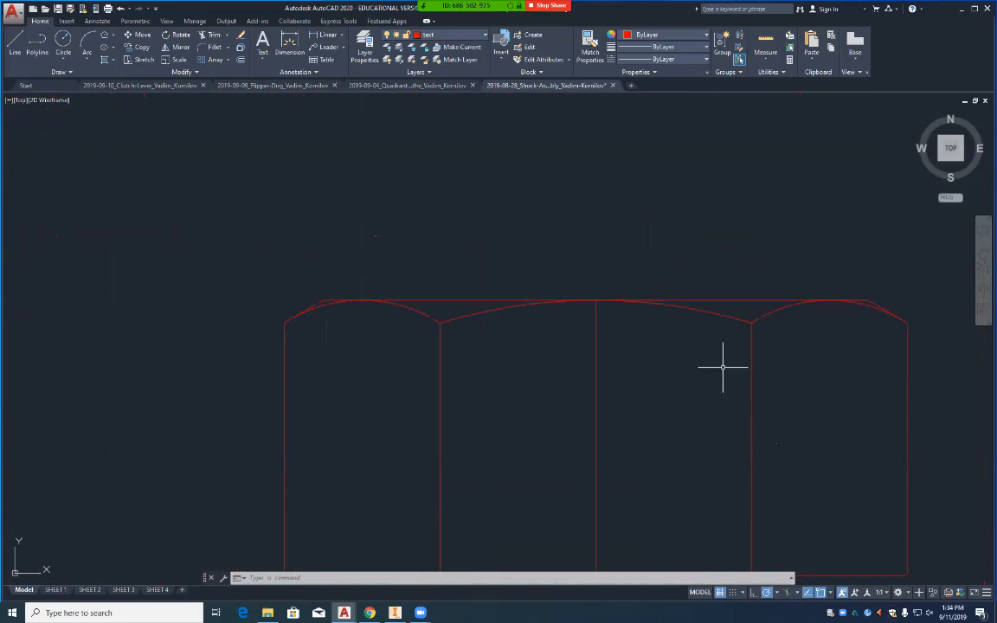
text(mi)
key(Return)
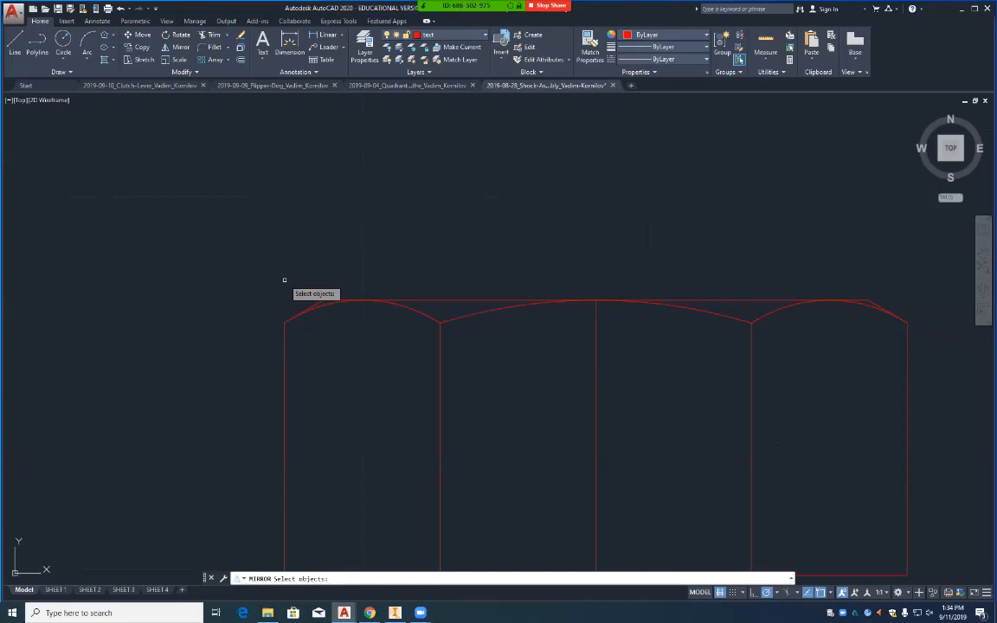
click(289, 327)
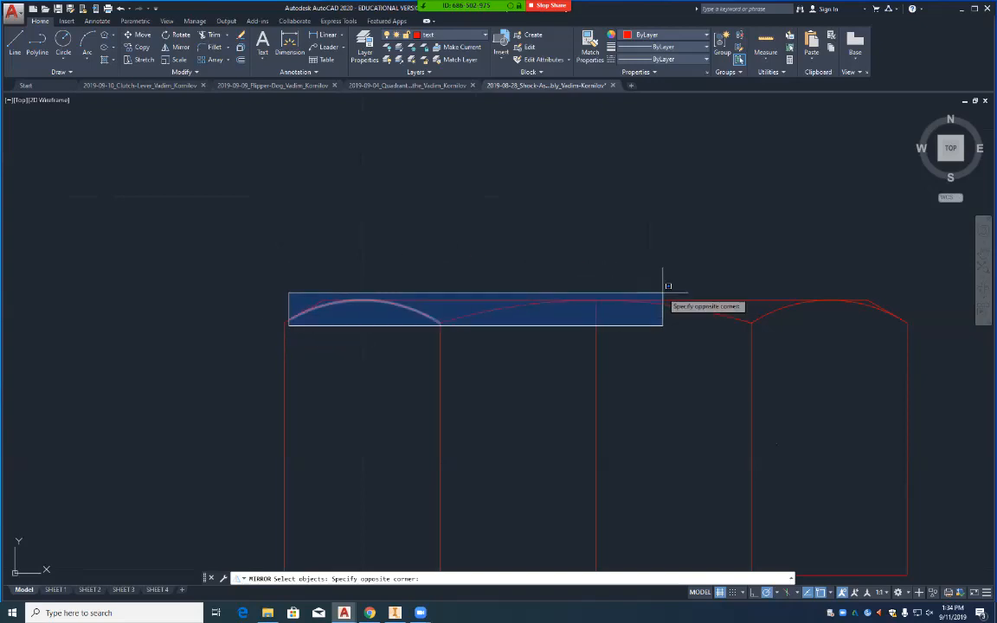
click(906, 281)
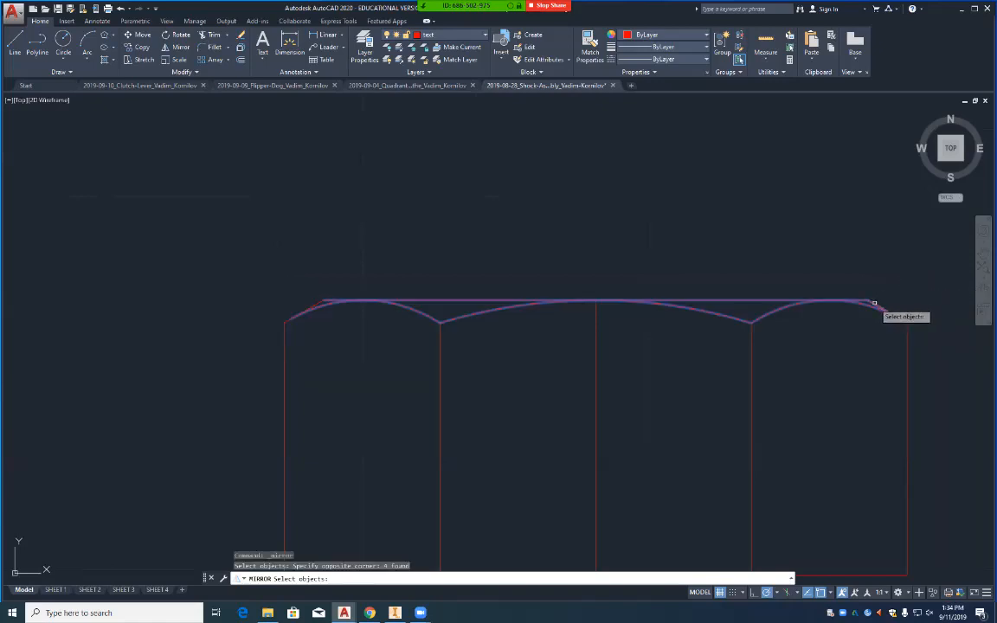
click(874, 303)
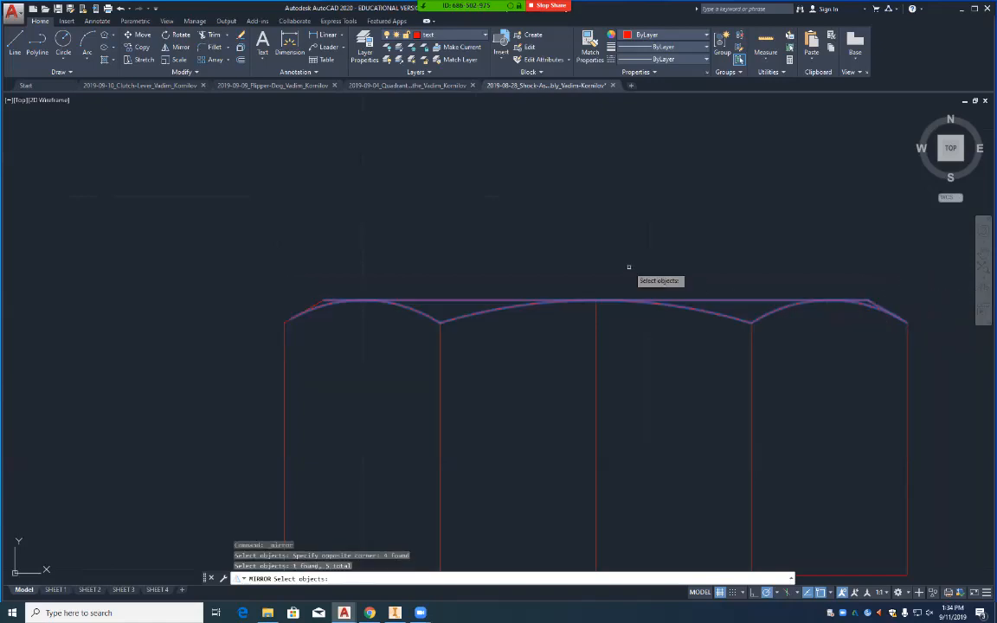
click(311, 302)
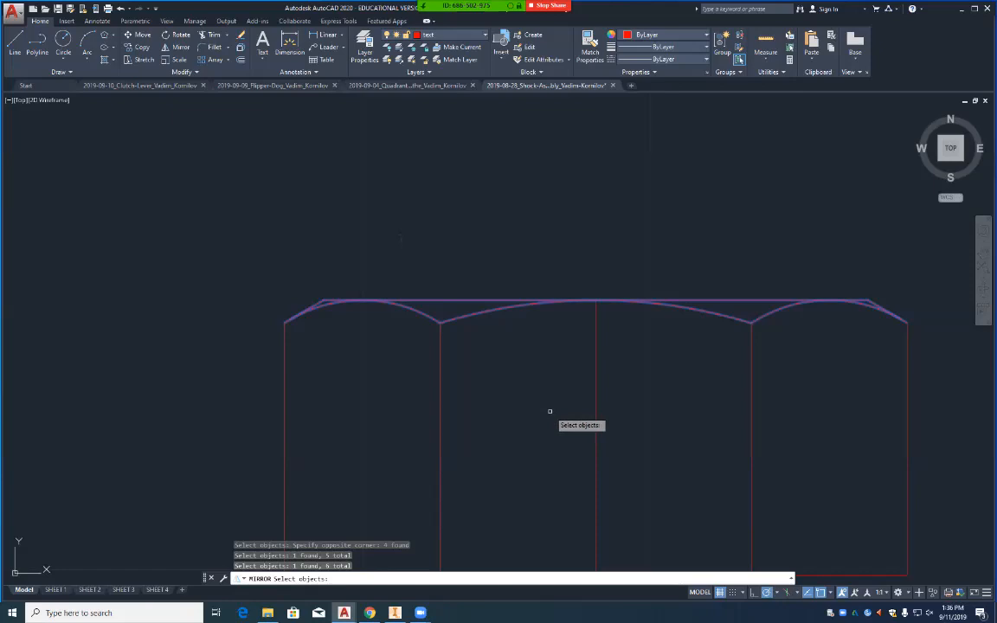
scroll(550, 413, down, 5)
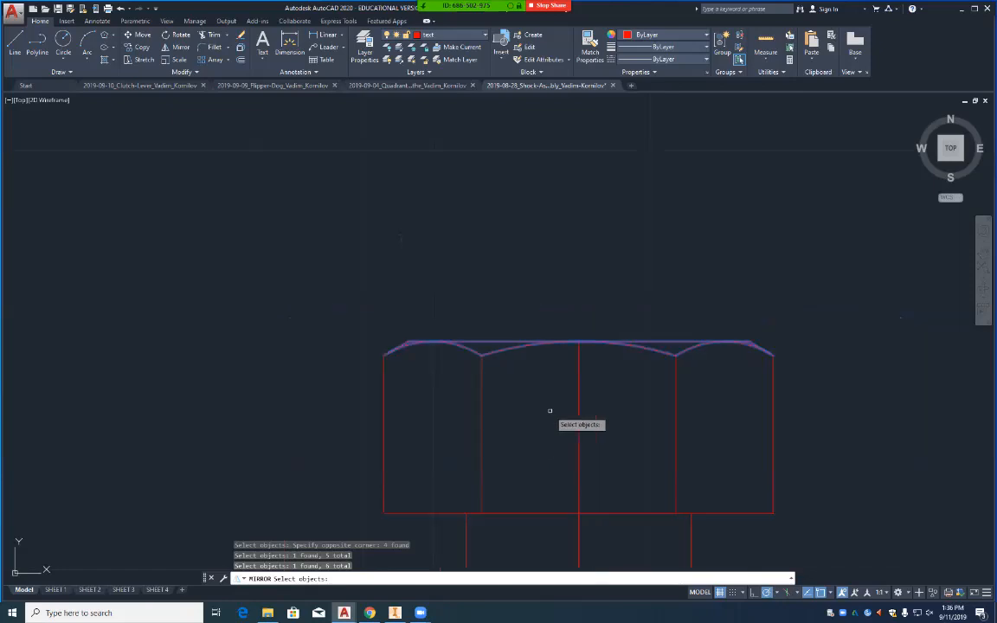
middle_drag(547, 525, 527, 292)
scroll(525, 292, down, 2)
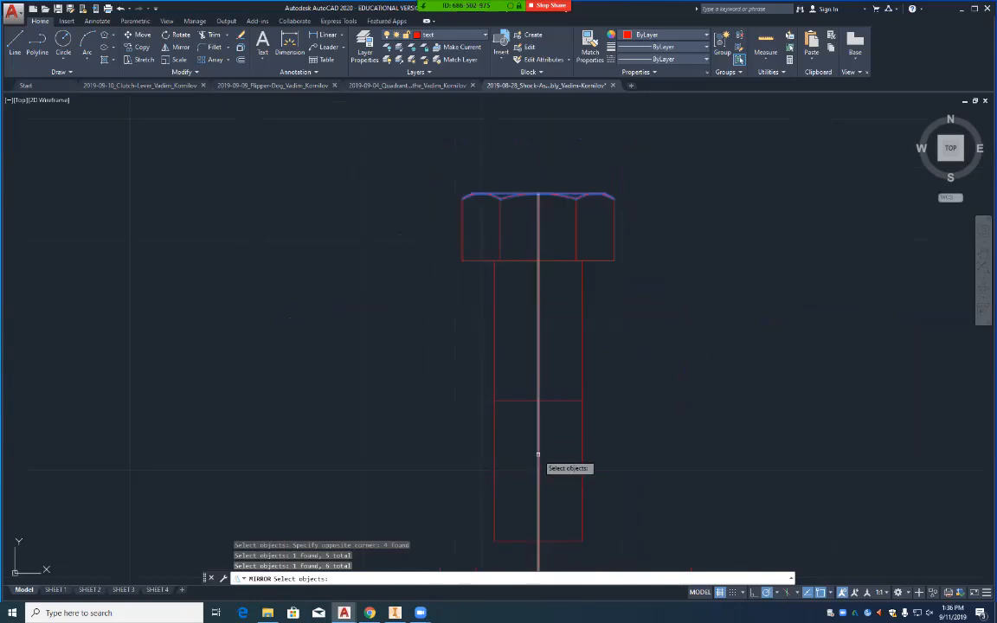
middle_drag(524, 471, 499, 381)
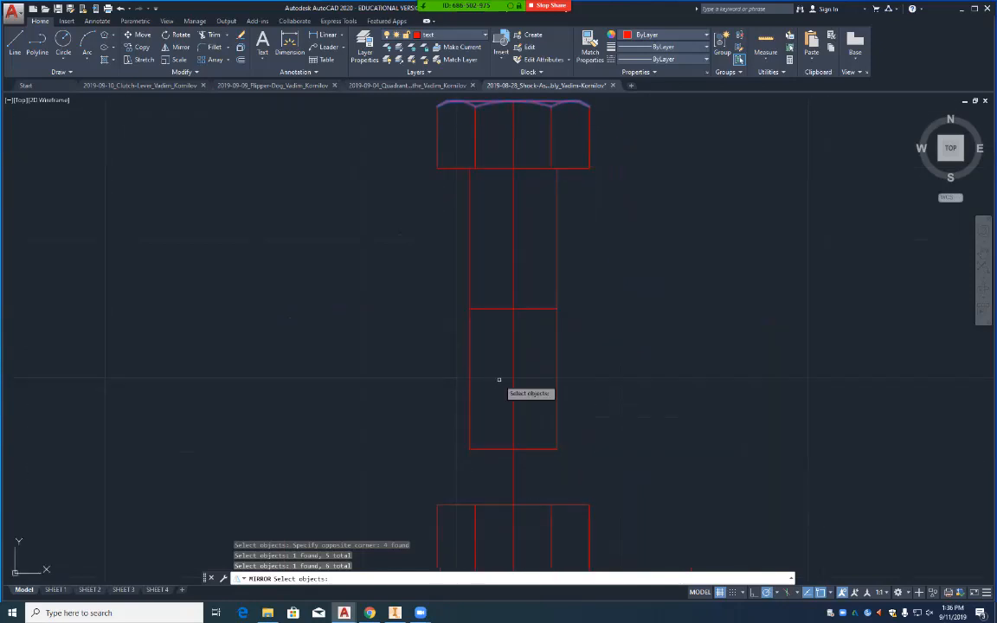
scroll(499, 379, down, 2)
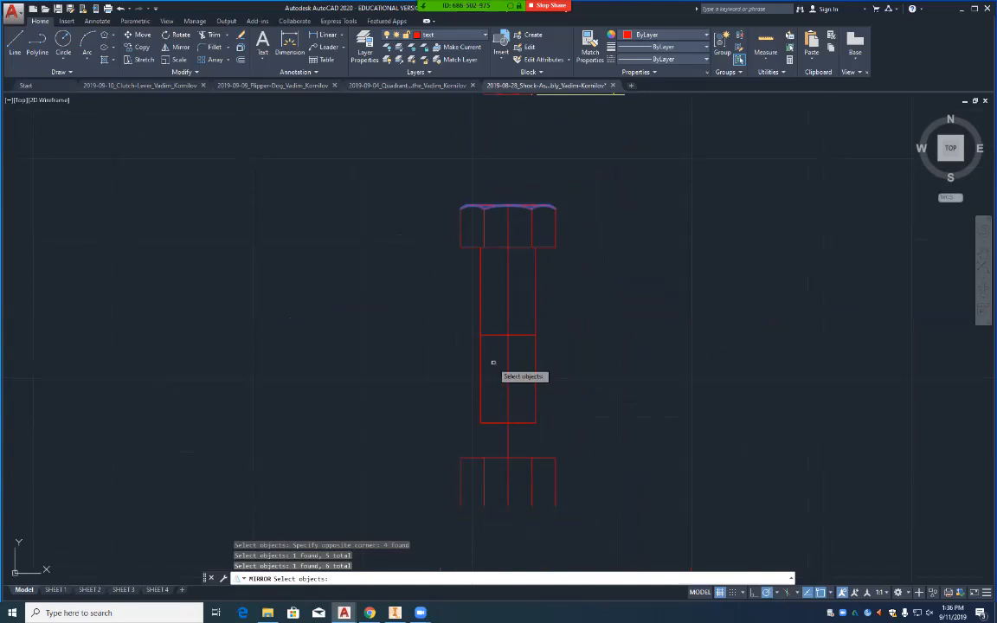
key(Return)
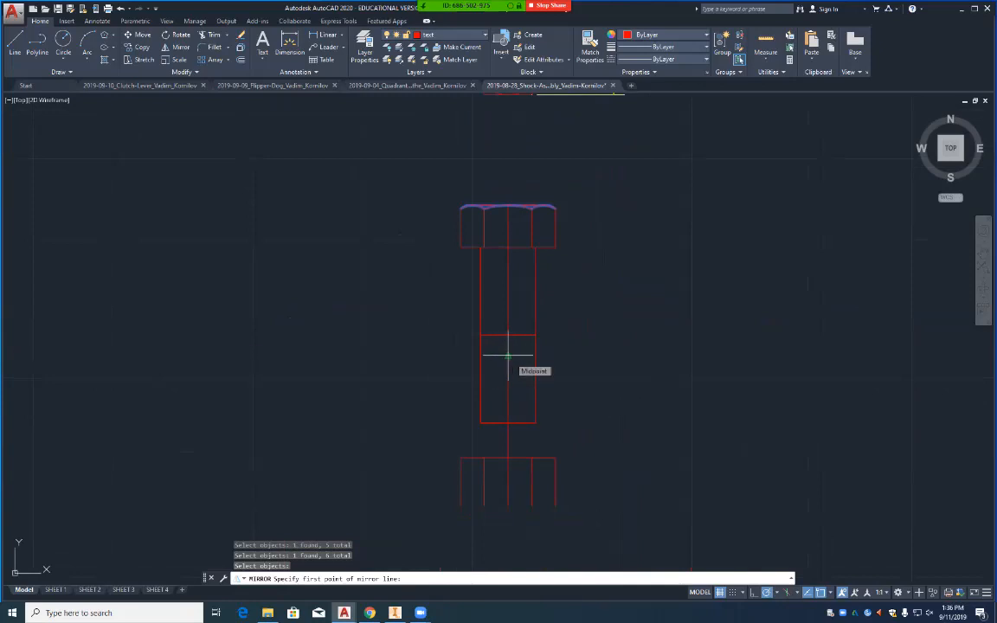
click(508, 355)
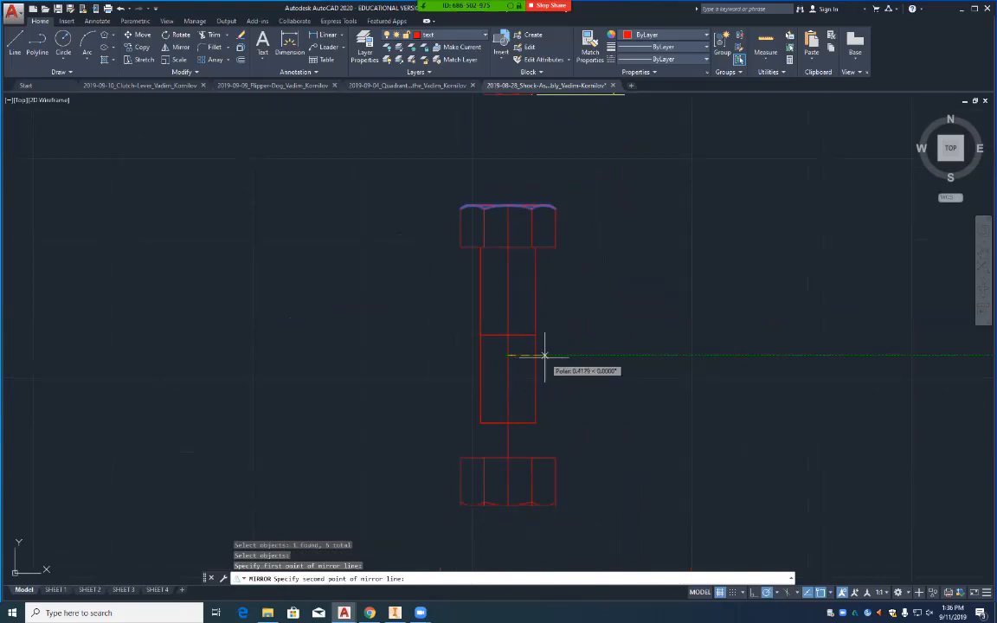
click(545, 355)
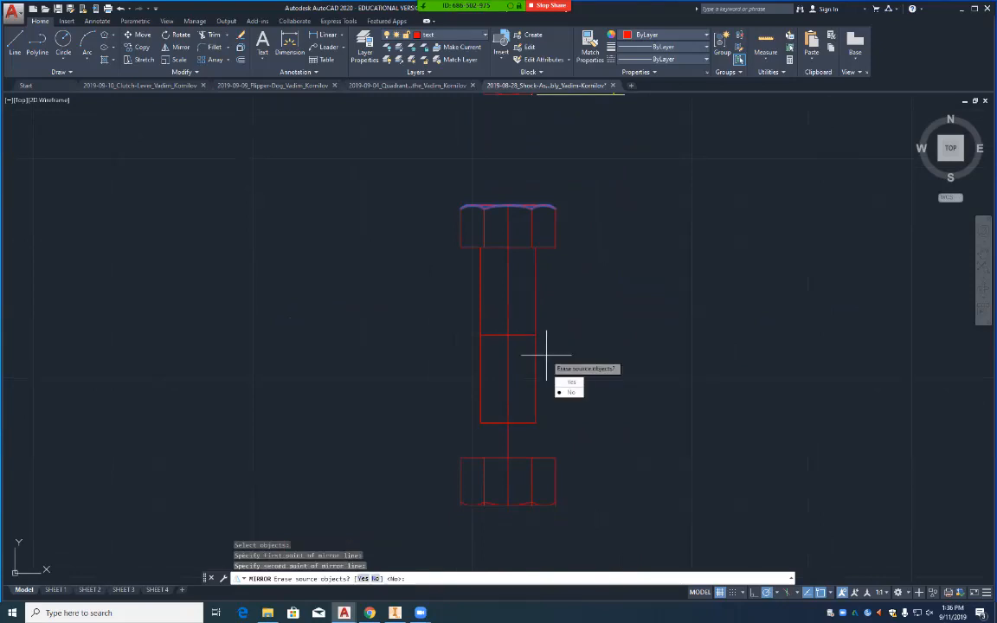
key(Return)
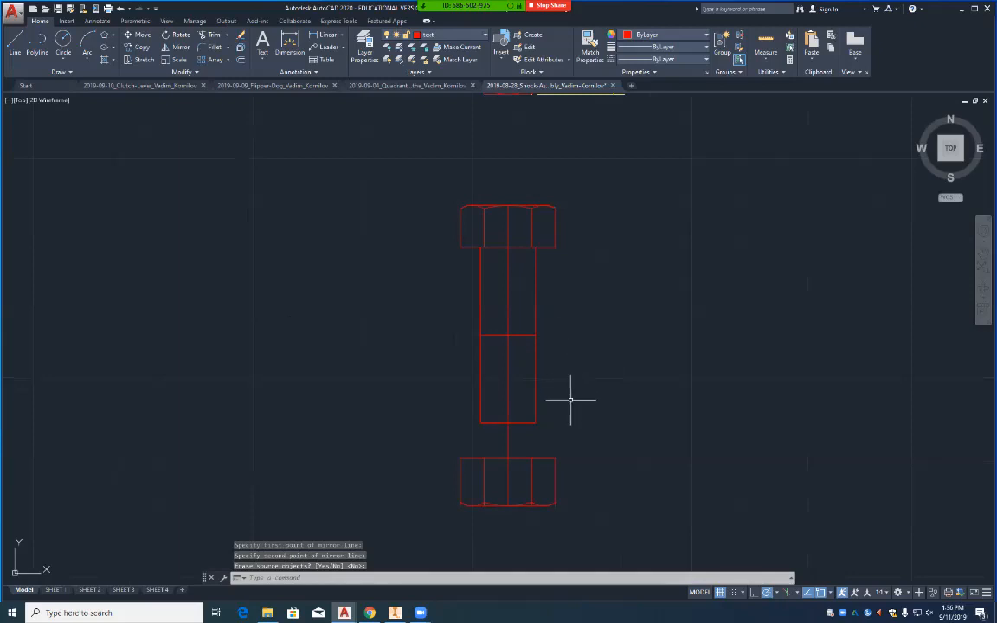
Step: Trim the overhanging lower ends of the nut's two outer vertical lines, using the two chamfer lines as cutting edges
middle_drag(506, 479, 527, 329)
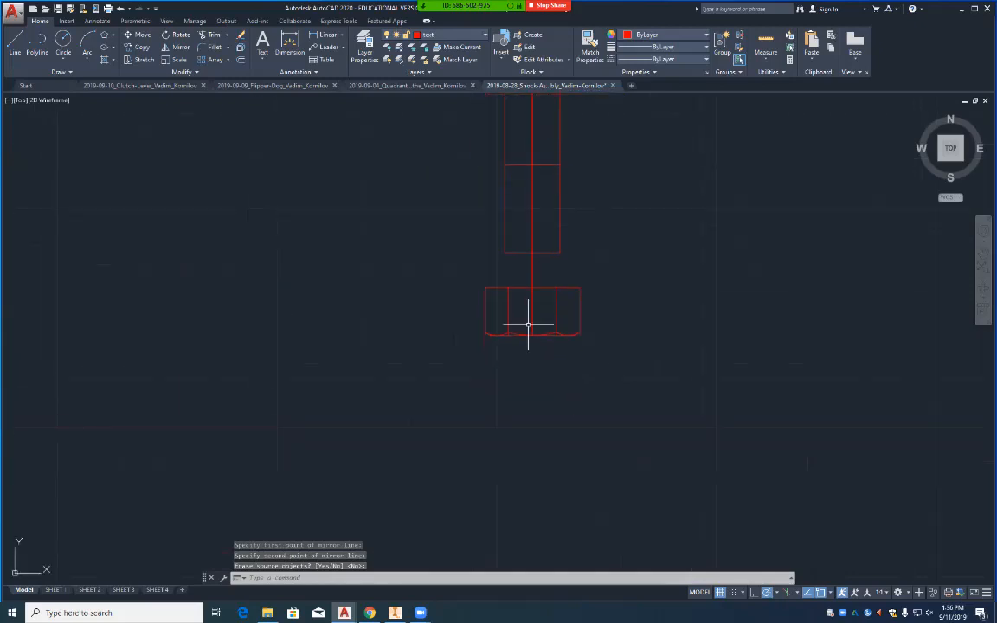
scroll(527, 333, up, 6)
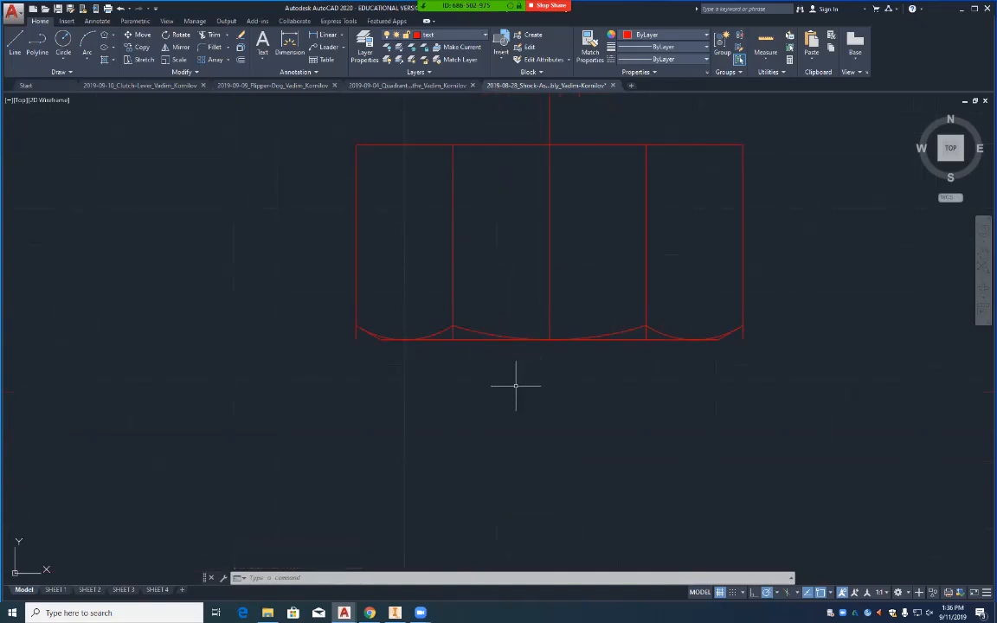
scroll(512, 386, up, 4)
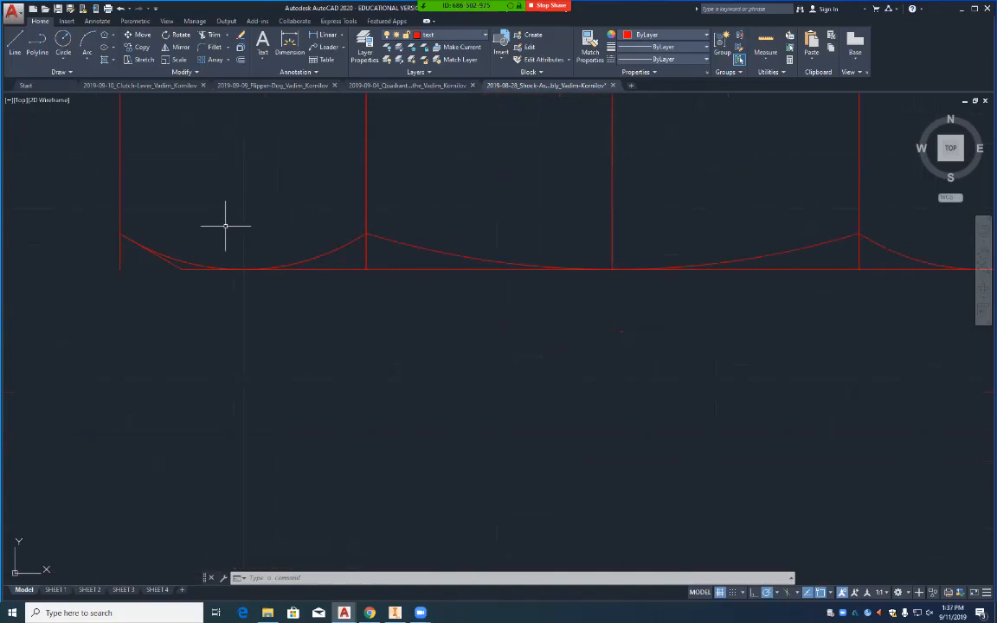
text(tr)
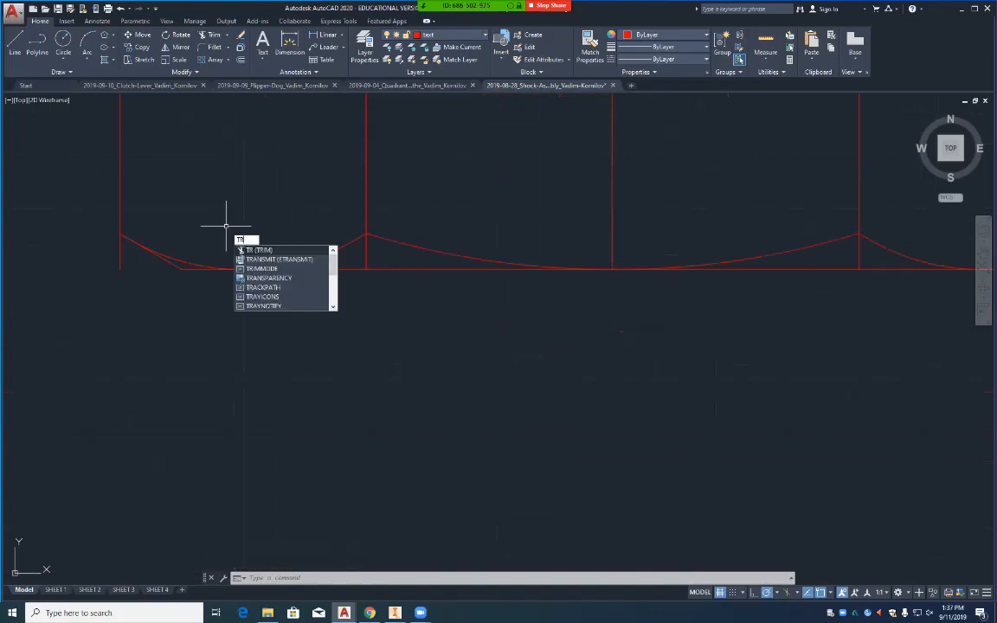
key(Return)
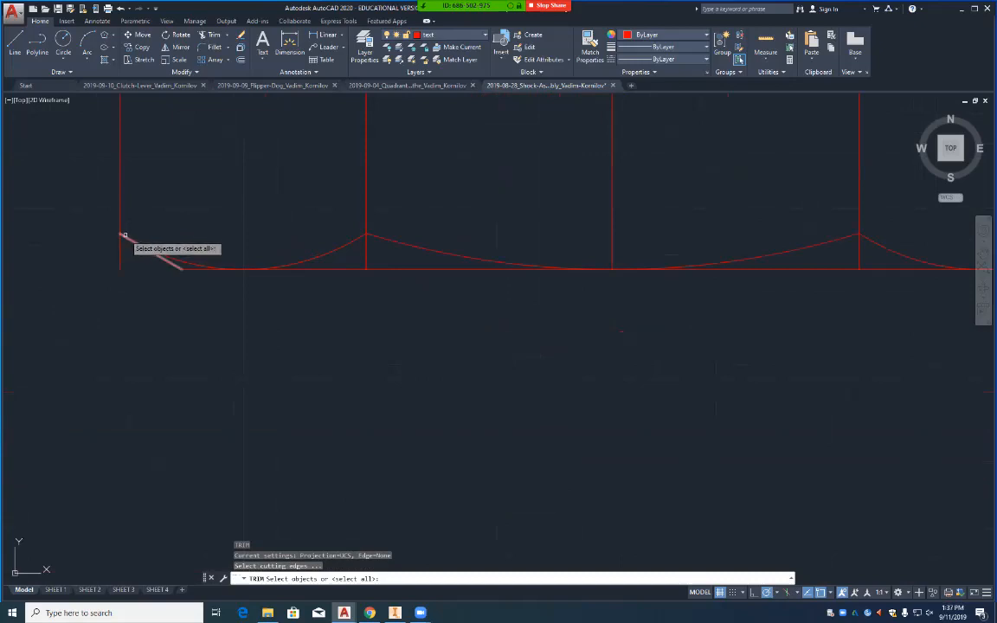
click(123, 235)
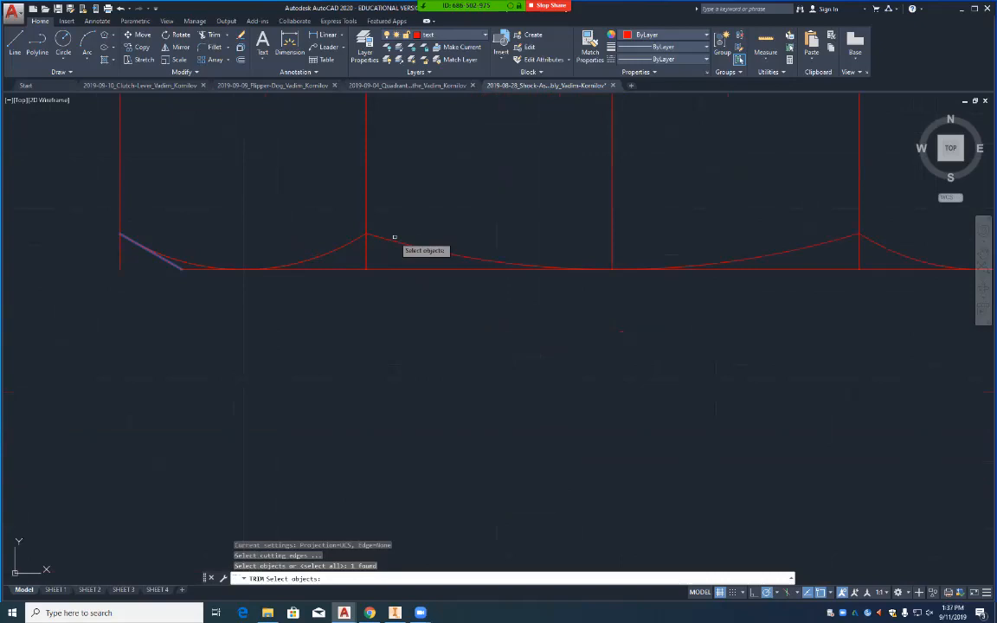
middle_drag(913, 238, 704, 237)
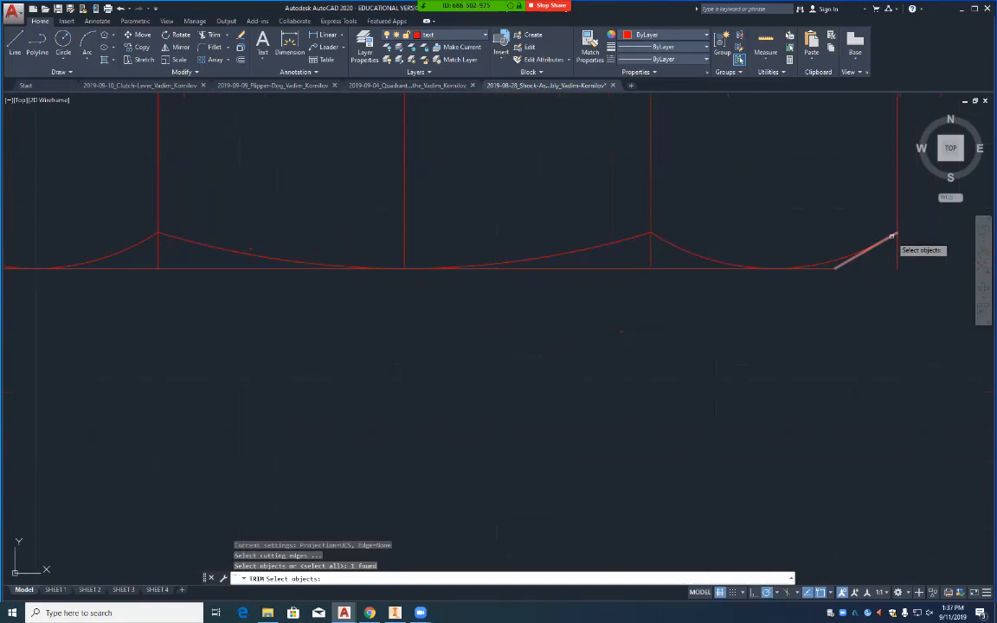
click(892, 235)
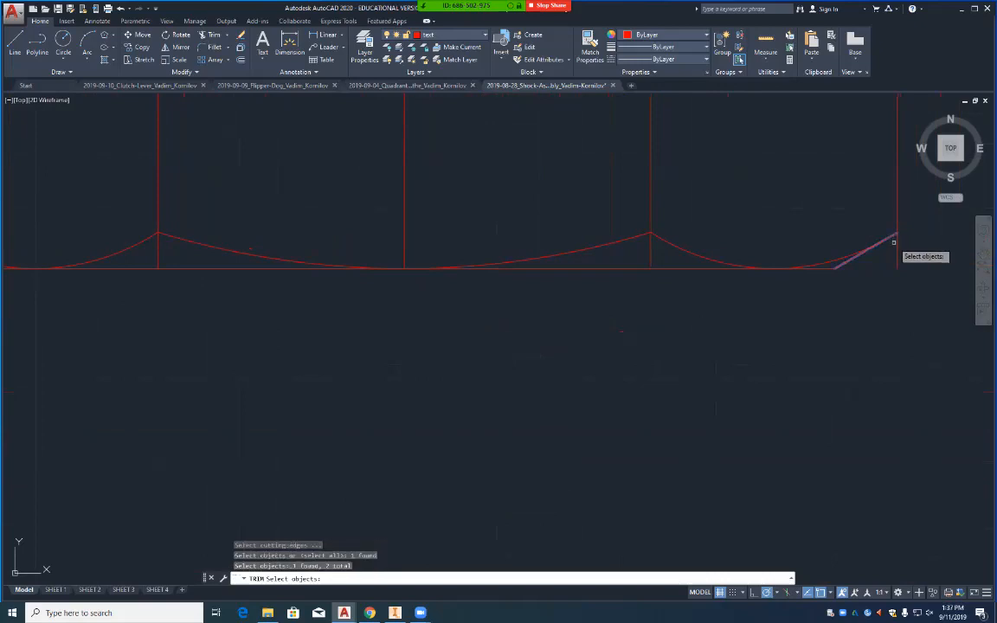
key(Return)
middle_drag(653, 269, 978, 293)
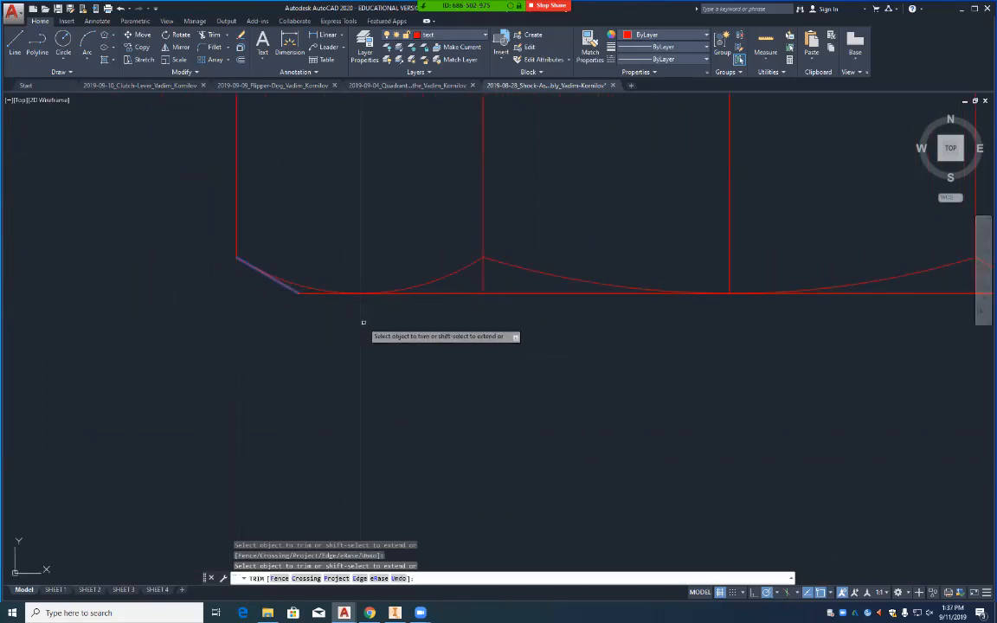
key(Return)
Step: Trim the ends of the nut's two inner vertical lines that extend below the mirrored arcs
scroll(522, 333, down, 4)
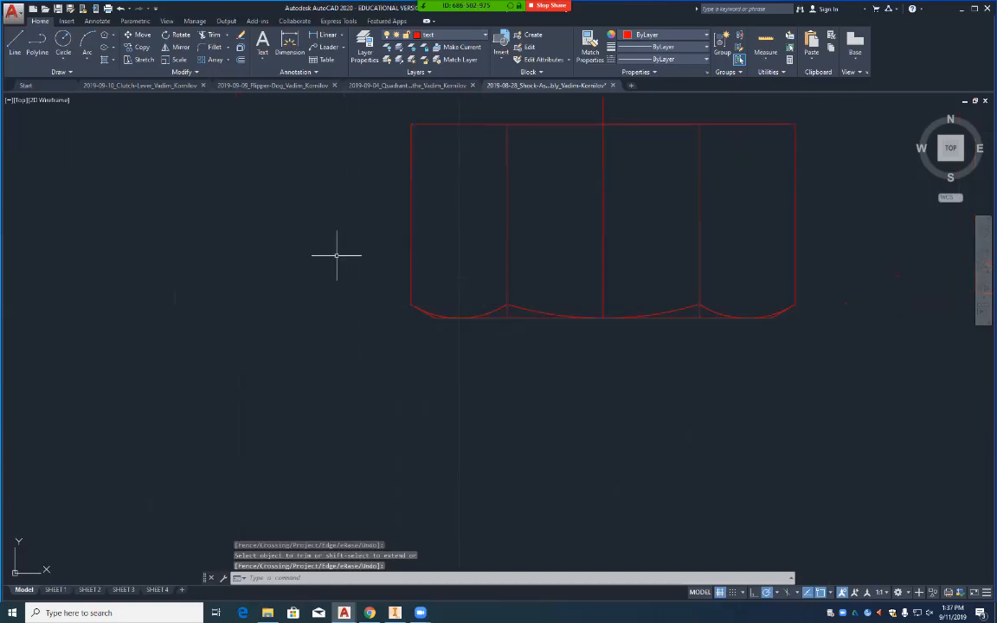
scroll(349, 241, down, 2)
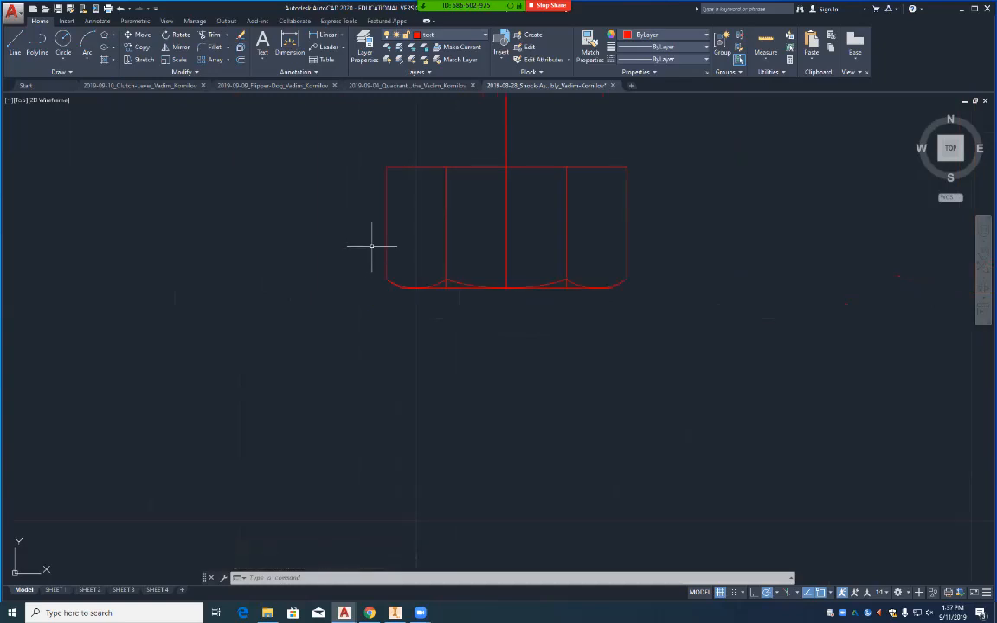
text(tr)
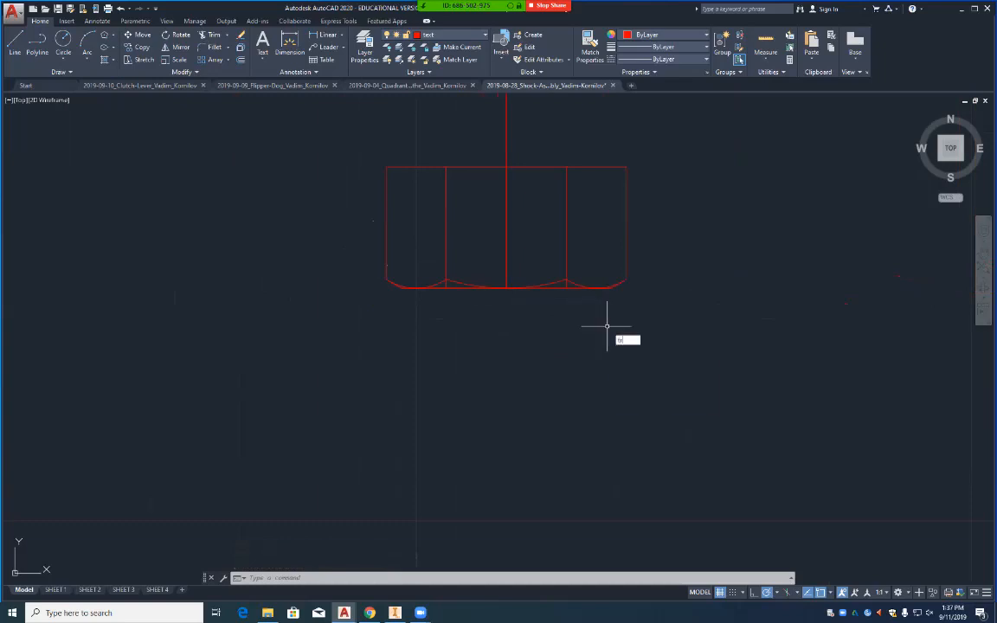
key(Return)
click(656, 283)
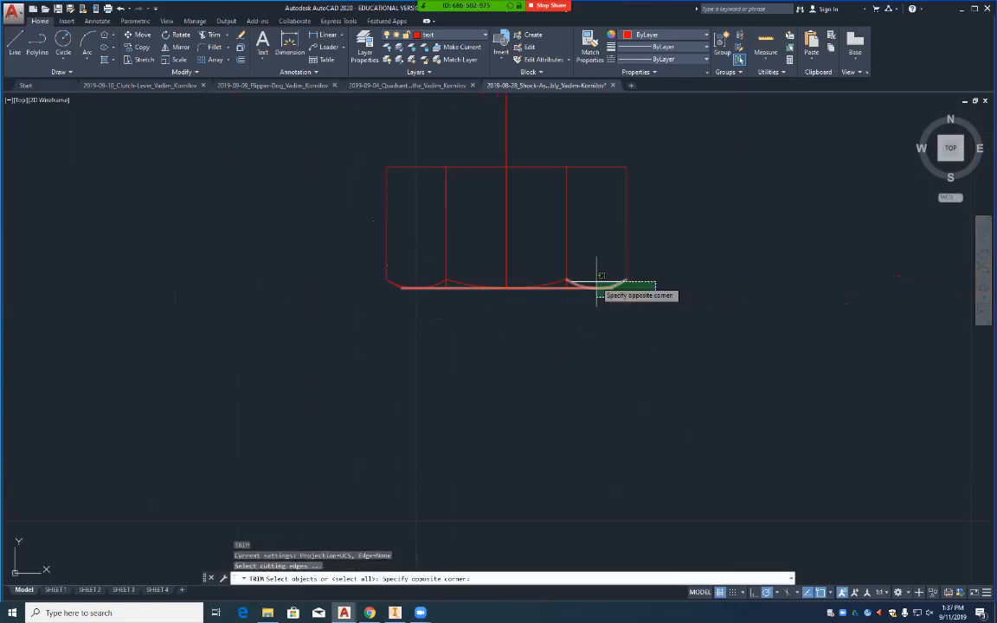
click(370, 275)
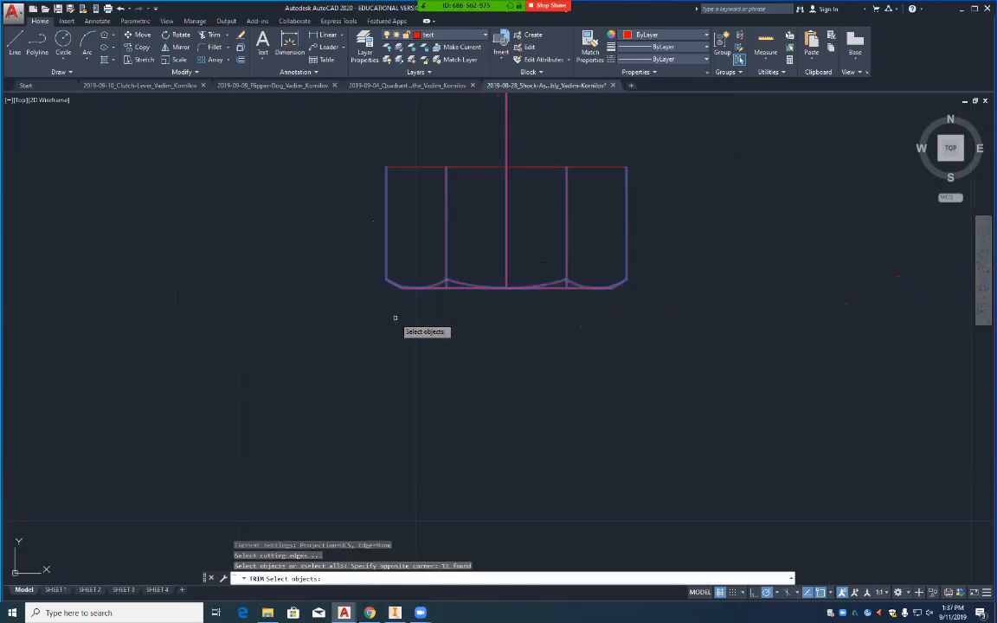
key(Return)
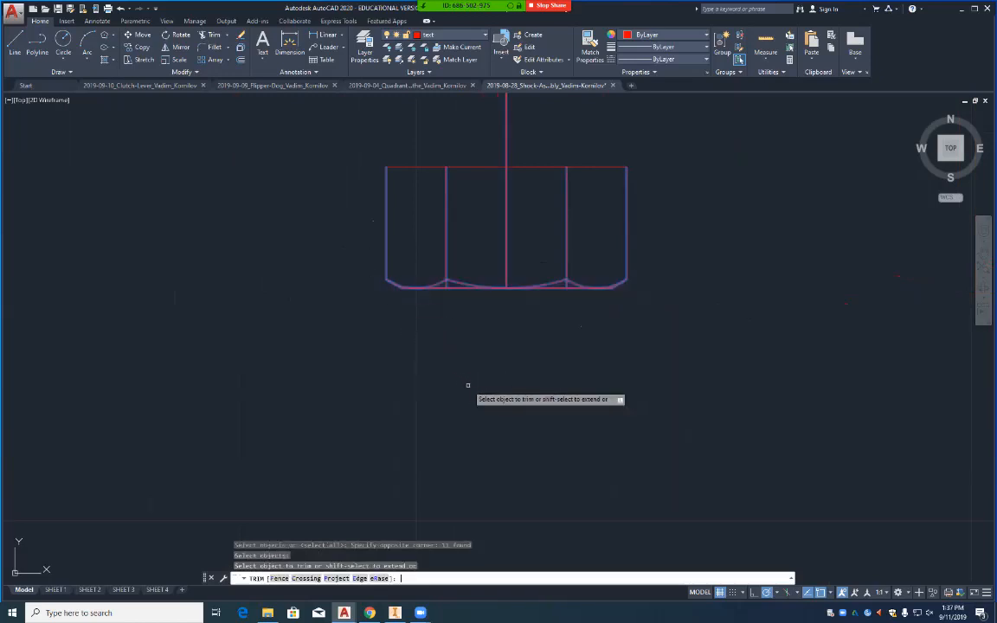
click(448, 286)
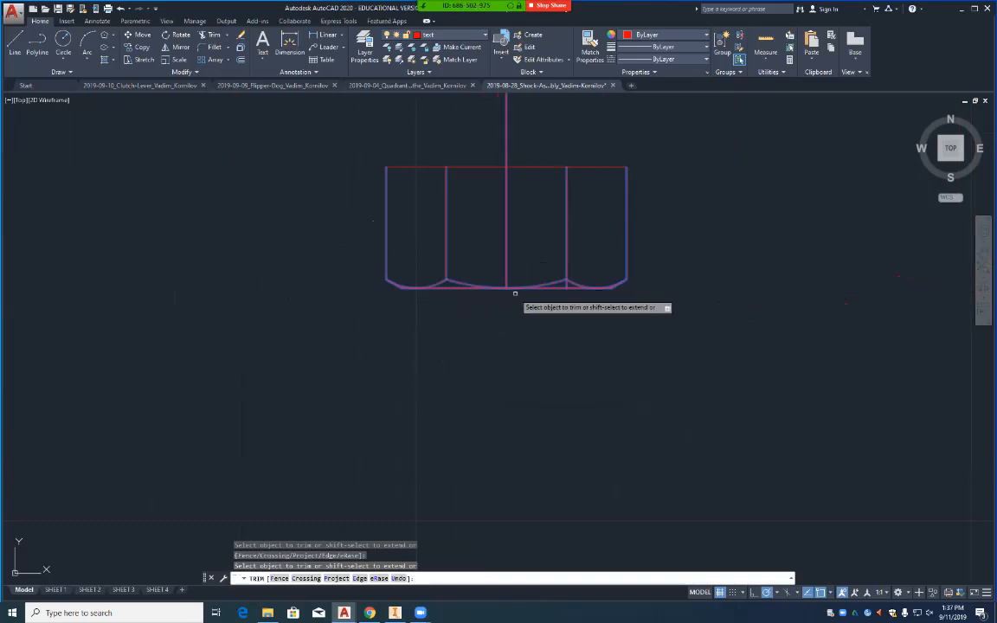
click(567, 284)
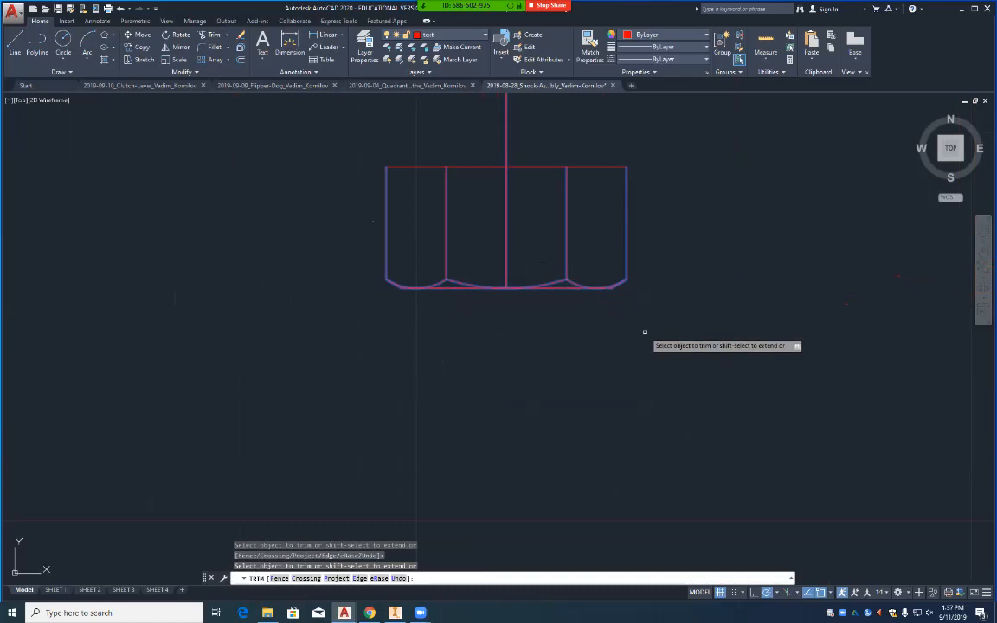
key(Return)
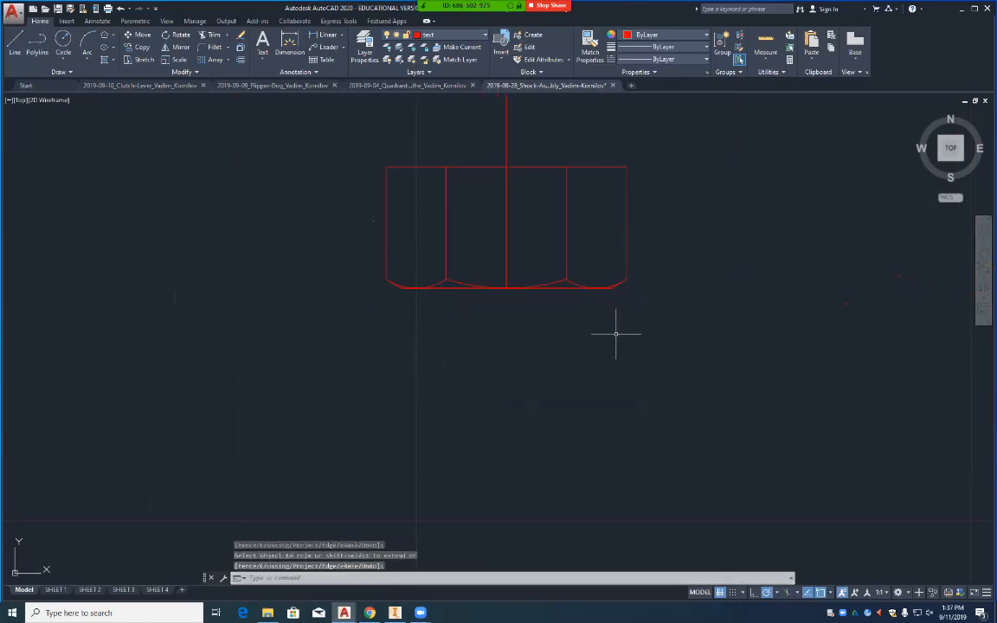
Step: Delete the vertical centre line running through the bolt and nut
click(506, 248)
key(Delete)
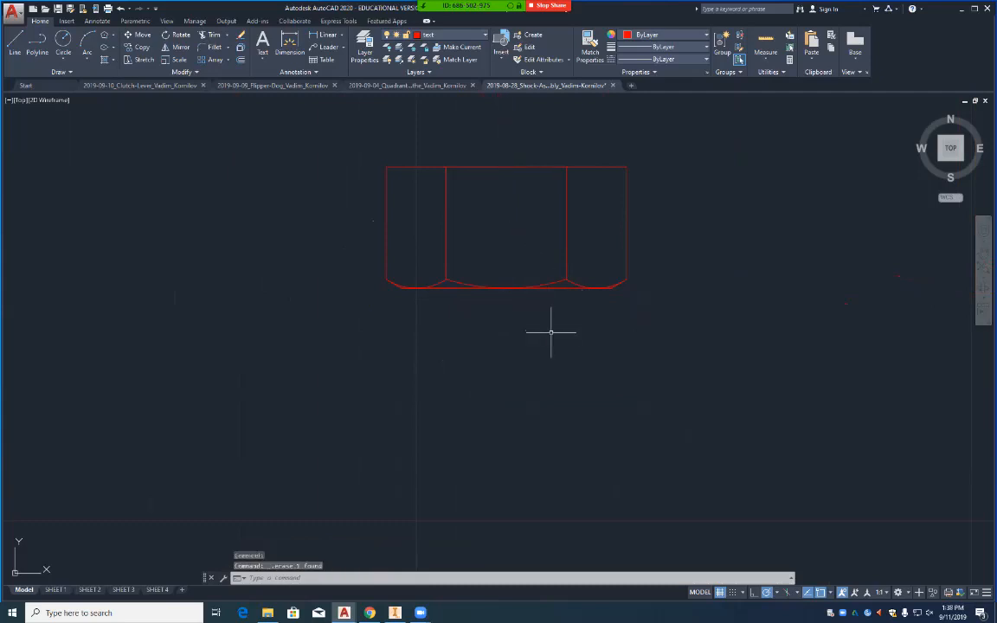
scroll(551, 332, down, 5)
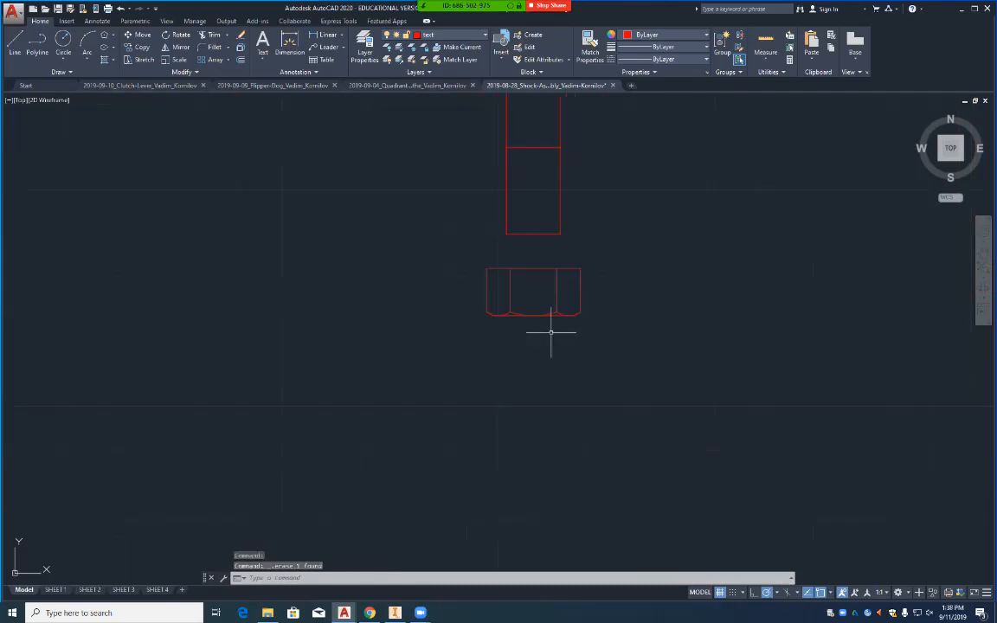
scroll(551, 332, down, 3)
middle_drag(601, 251, 583, 412)
scroll(585, 412, up, 2)
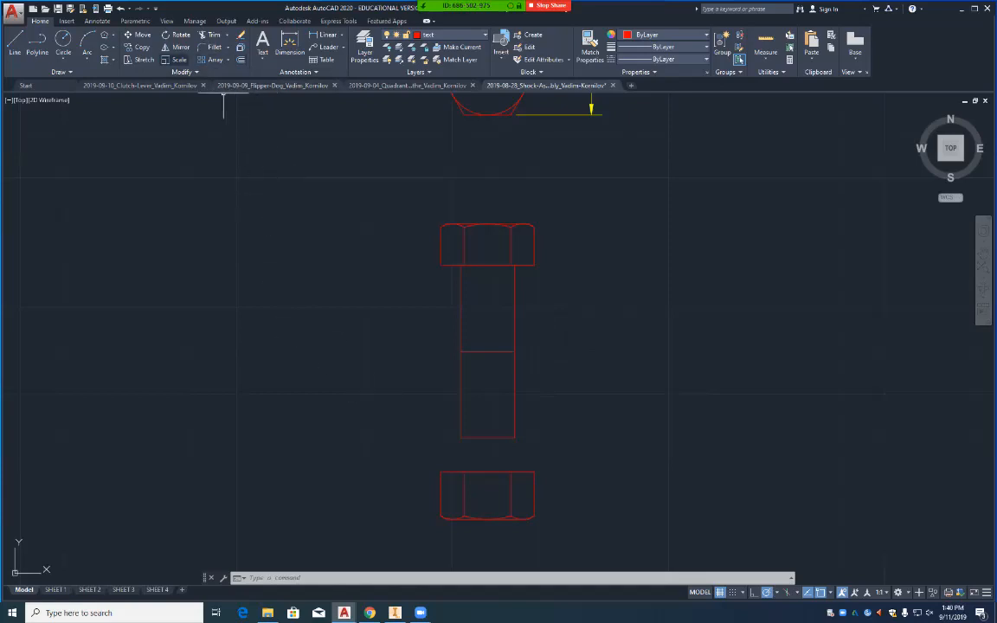
Step: Offset the bottom line of the bolt shank upward by 1/22
click(240, 60)
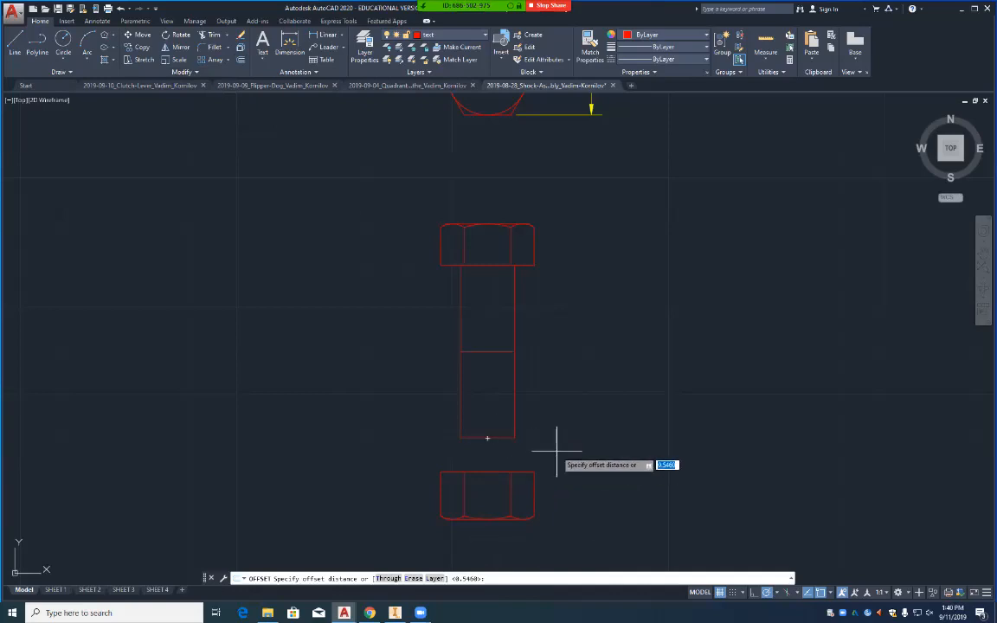
text(1/22)
key(Return)
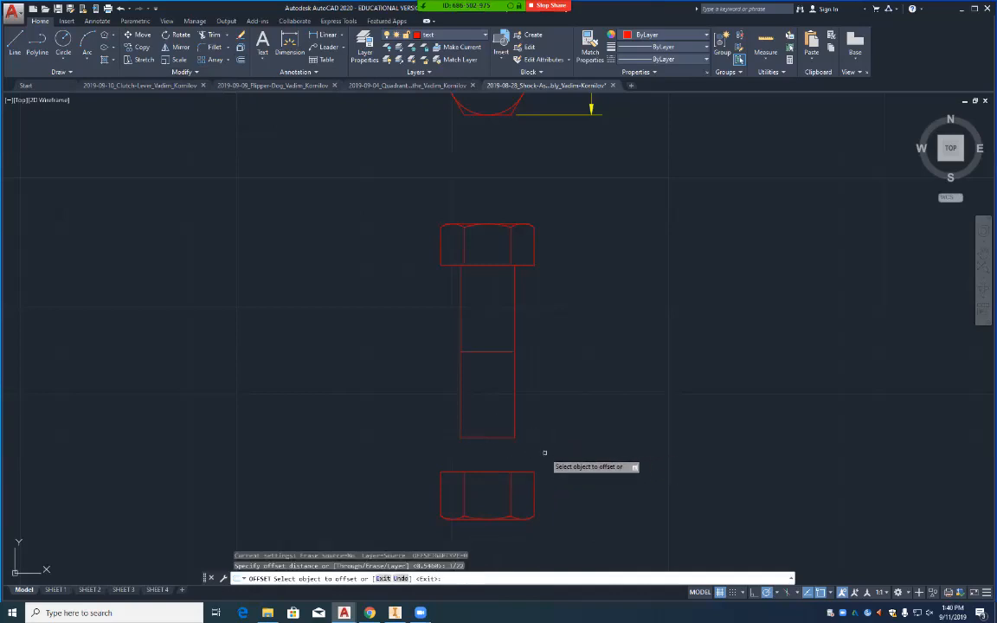
click(494, 437)
scroll(495, 429, down, 2)
scroll(497, 433, up, 6)
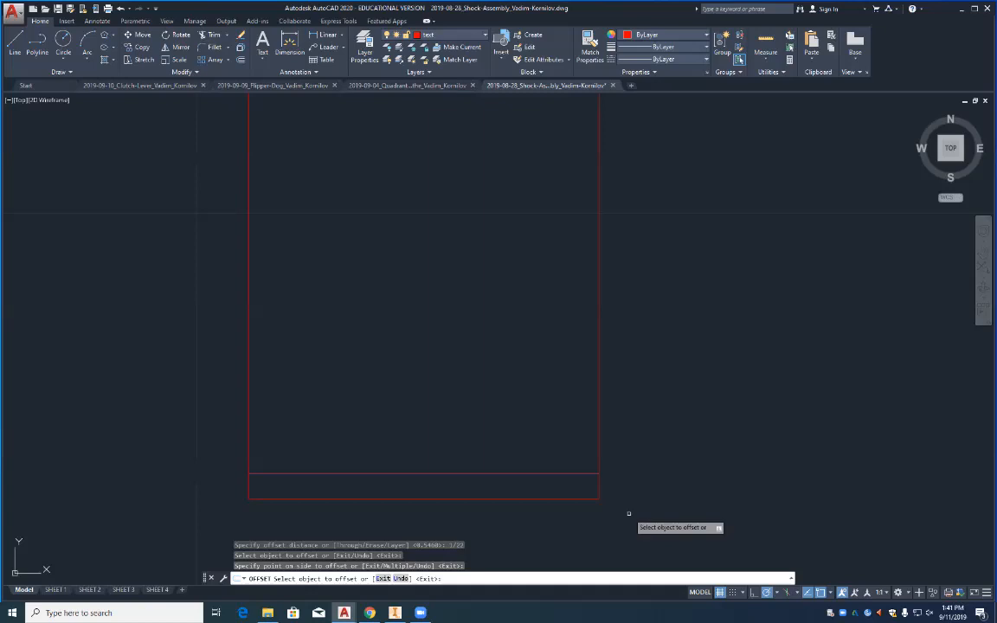
Step: Draw a sloped thread line from the right end of the offset line to the bottom-left corner of the bolt shank
text(1)
key(Return)
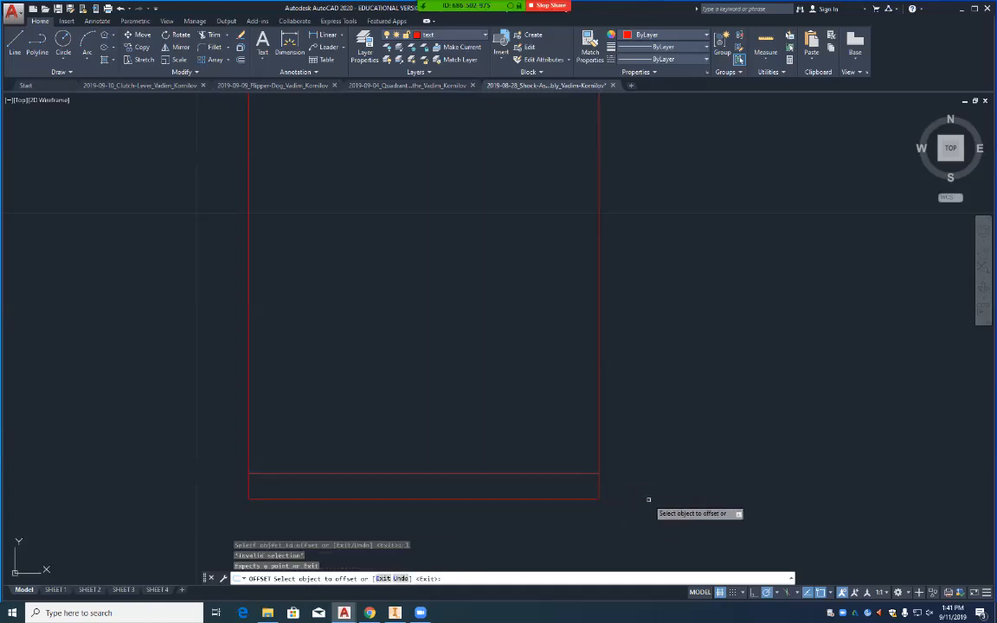
key(Escape)
key(Escape)
key(Return)
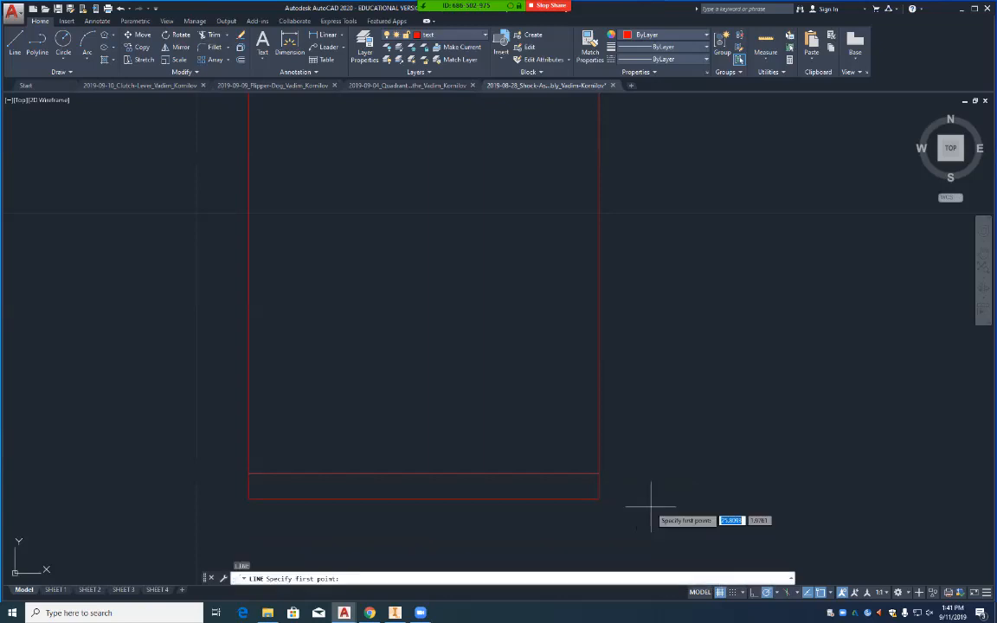
click(600, 473)
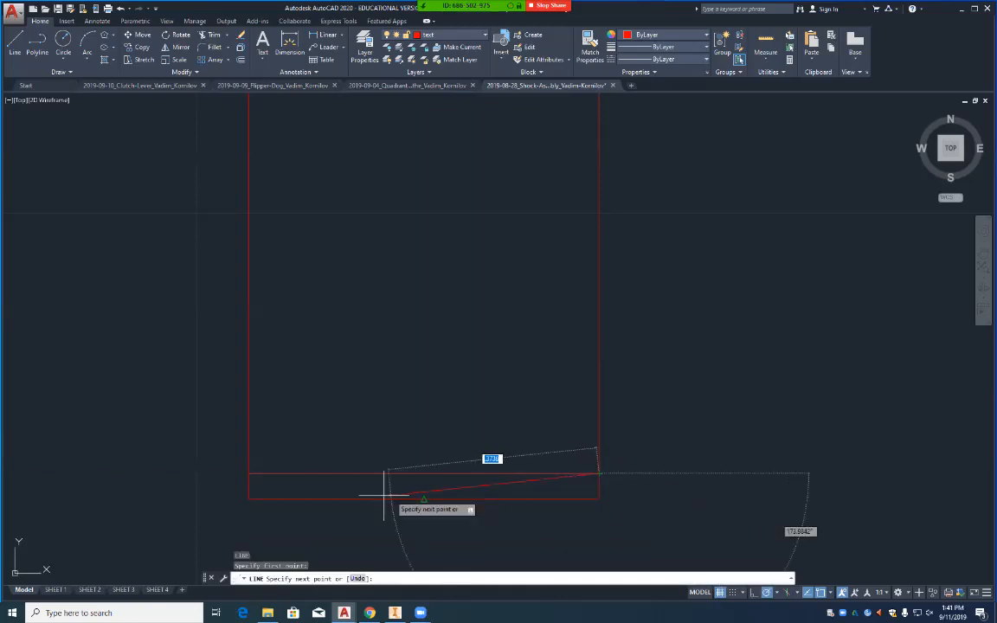
click(249, 499)
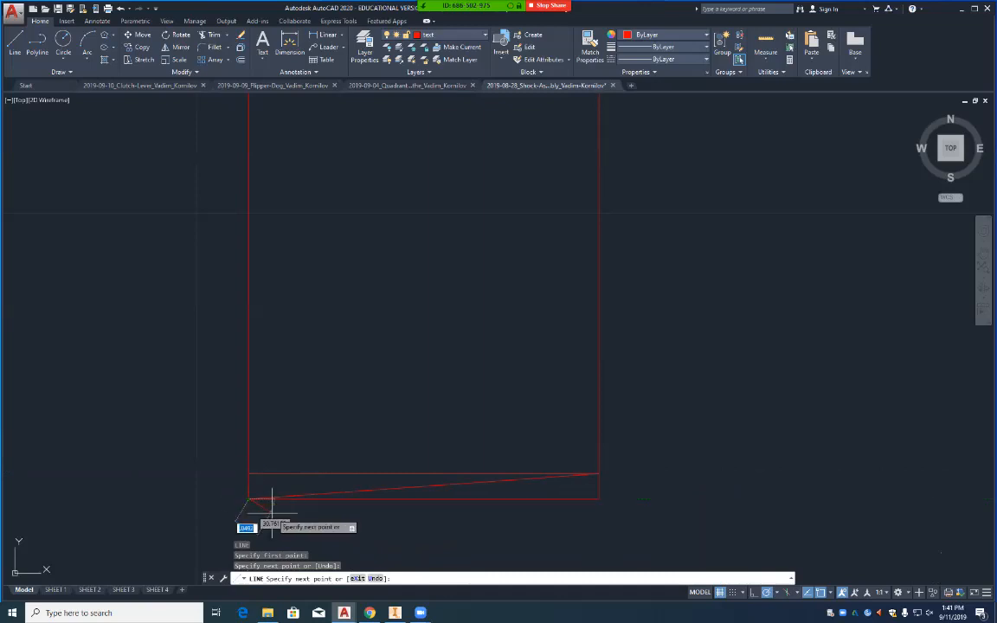
key(Return)
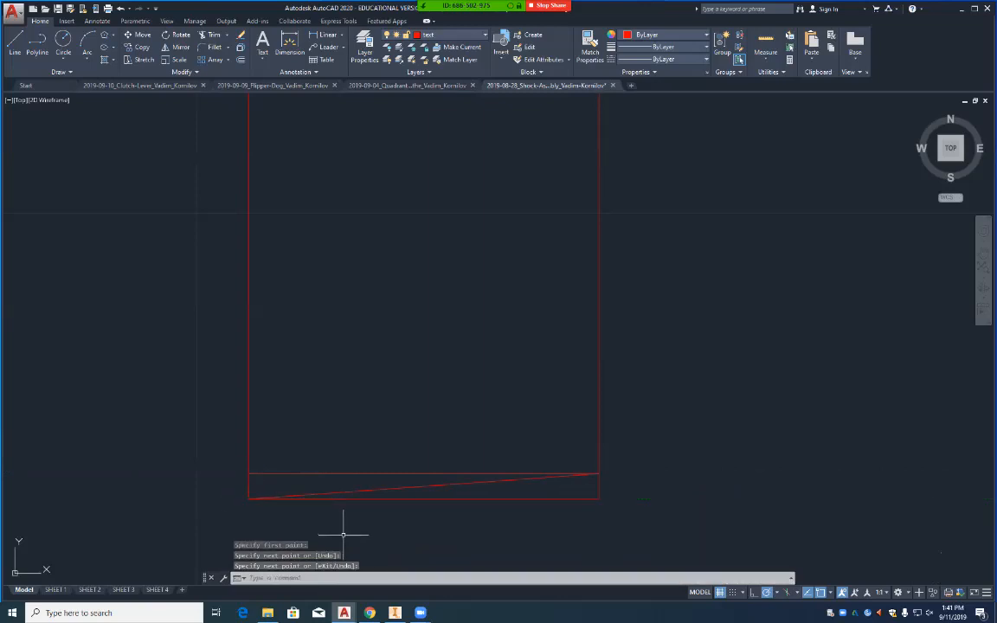
Step: Erase the horizontal offset line above the bottom of the bolt shank
text(e)
key(Return)
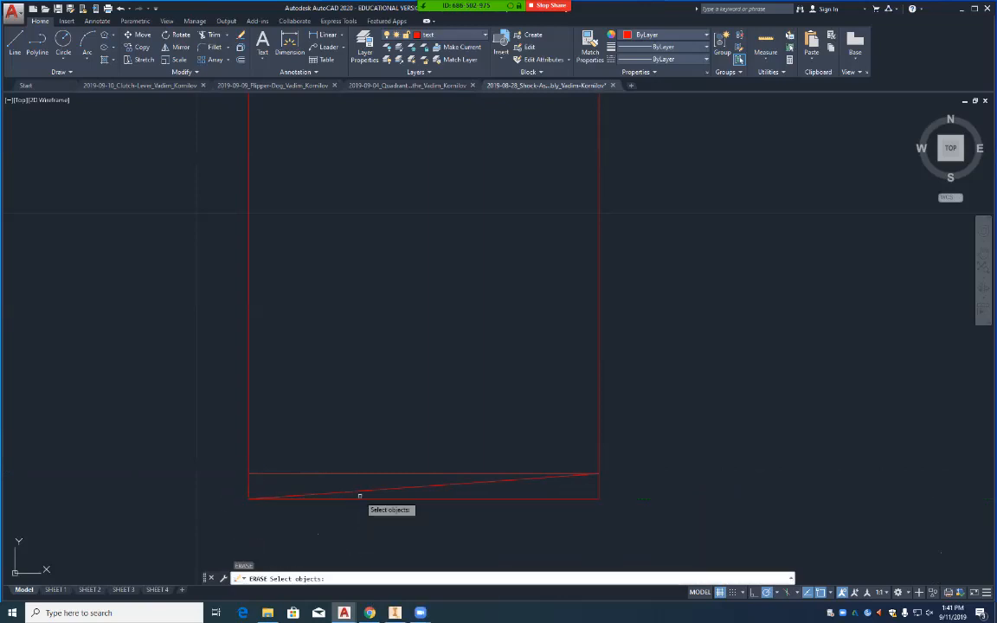
click(356, 472)
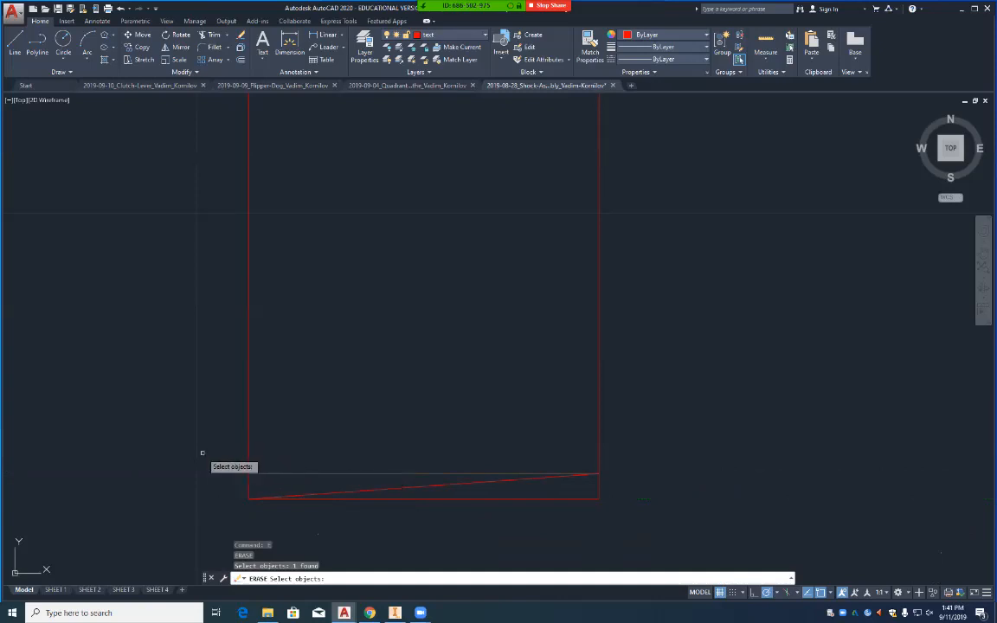
key(Return)
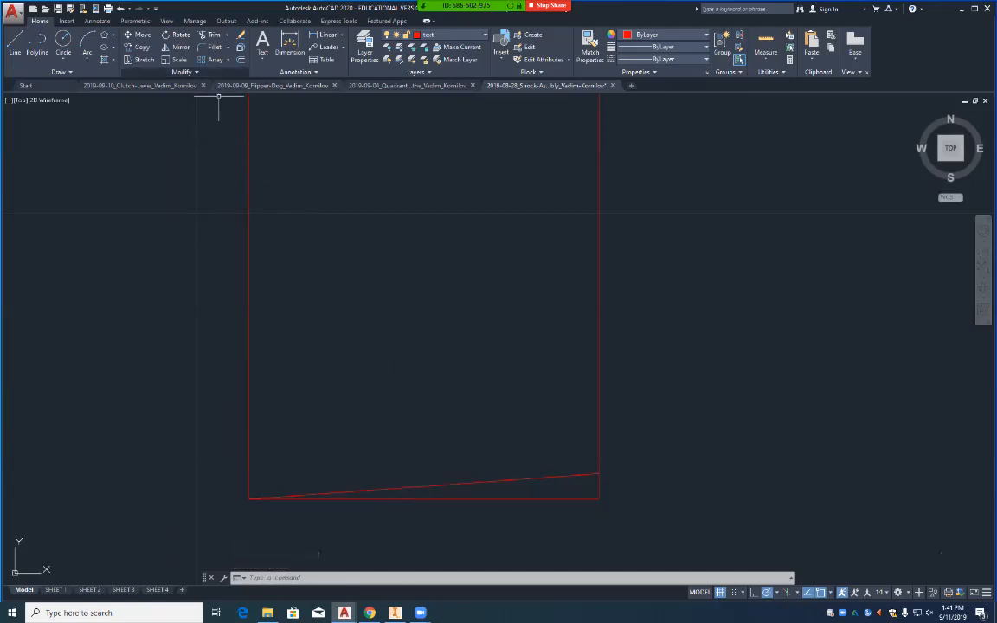
click(227, 60)
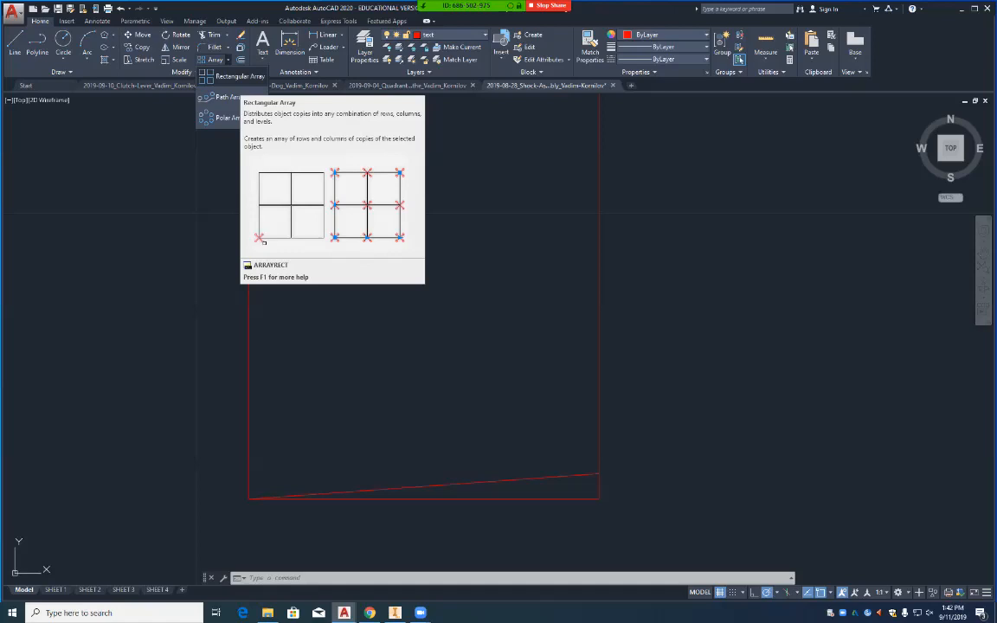
click(232, 77)
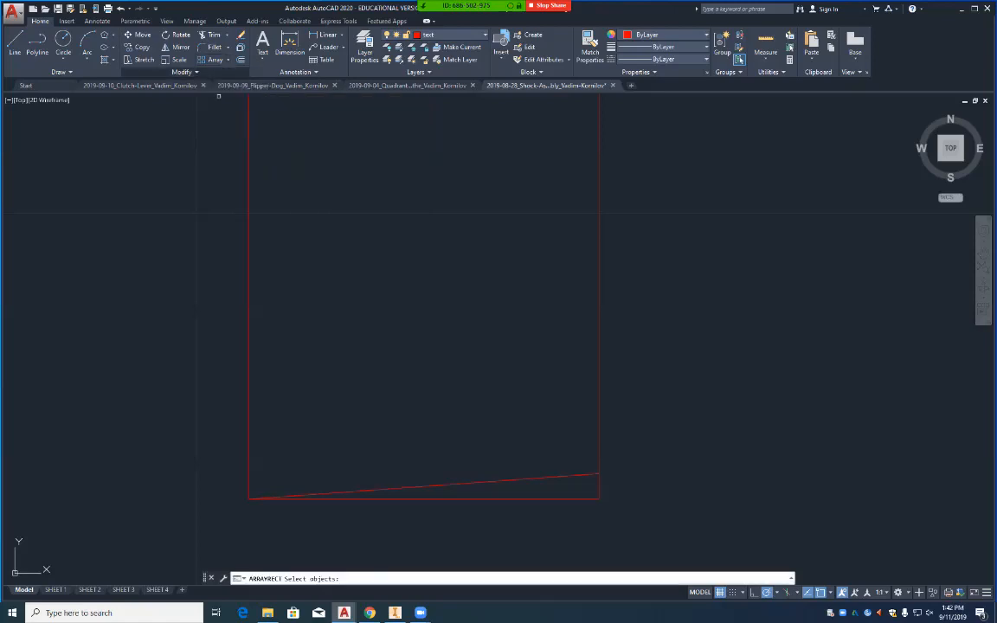
click(530, 479)
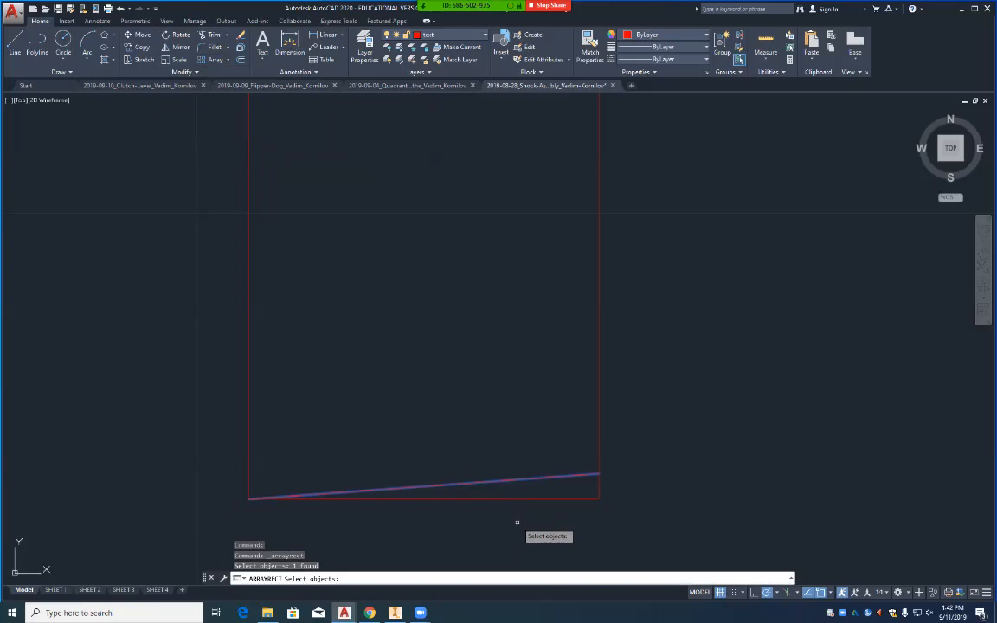
key(Escape)
key(Escape)
key(Escape)
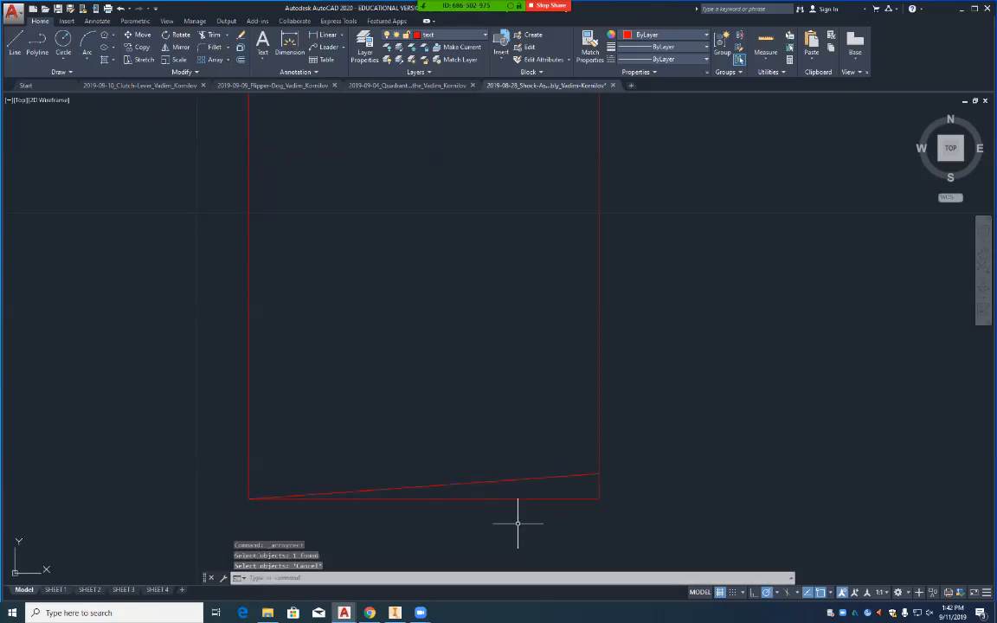
Step: Create a rectangular array of the sloped thread line at the bottom of the bolt shank, with 1 column
scroll(459, 431, down, 5)
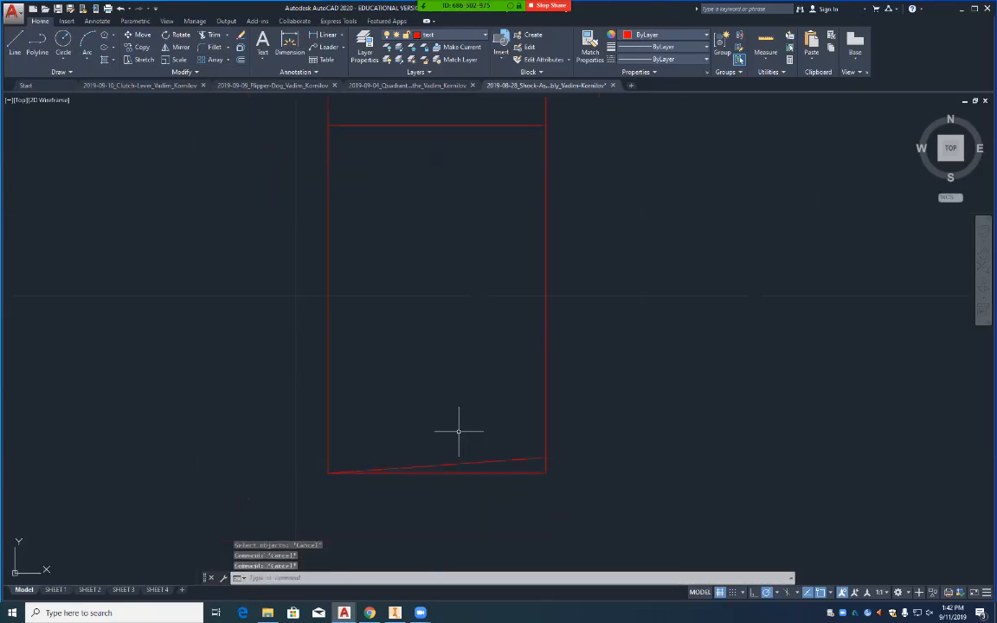
scroll(459, 431, up, 5)
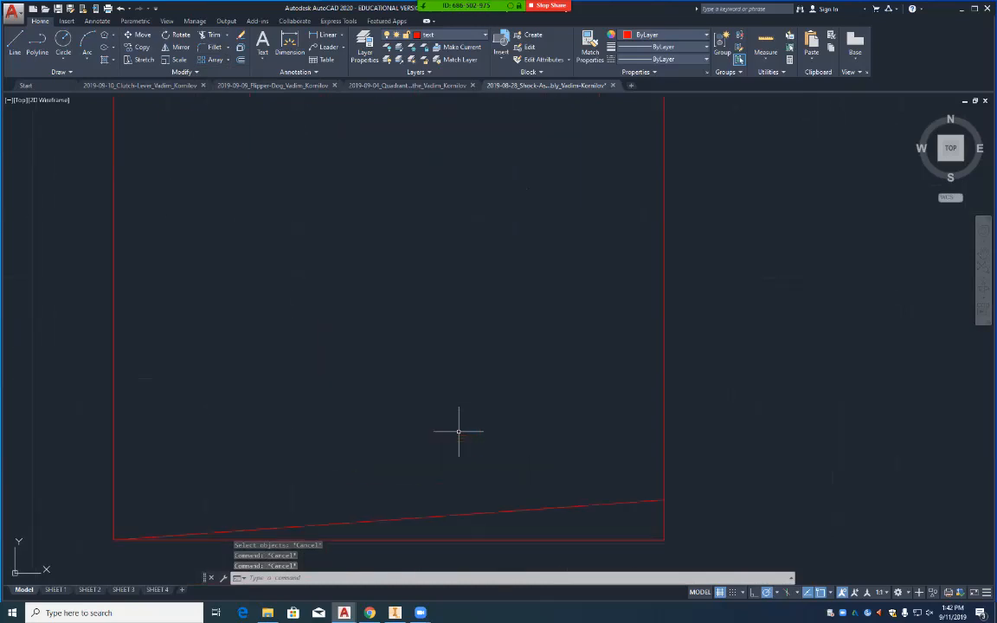
click(227, 60)
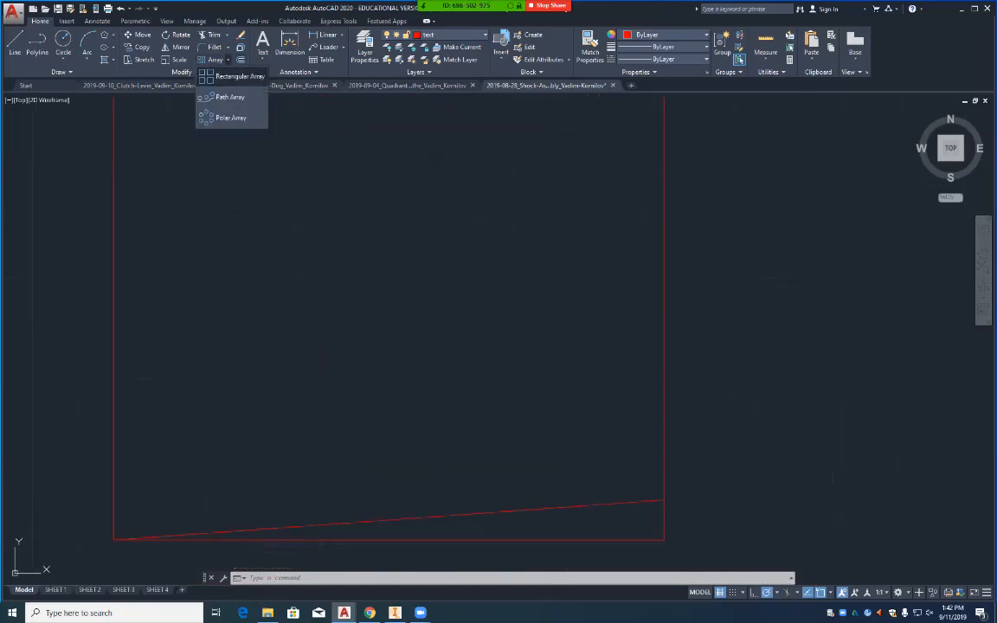
click(430, 518)
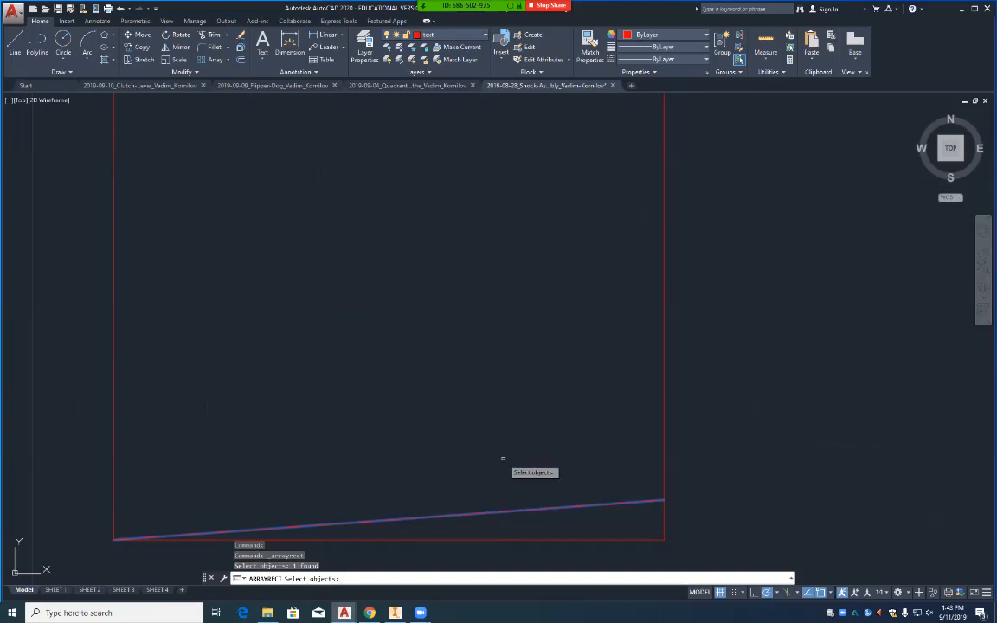
scroll(503, 459, down, 10)
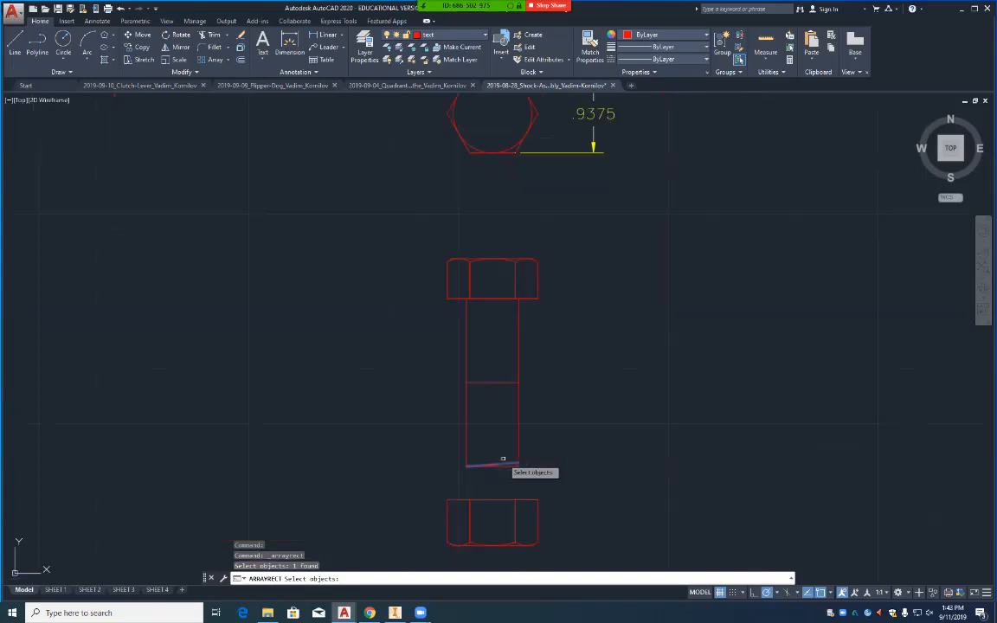
scroll(503, 459, down, 5)
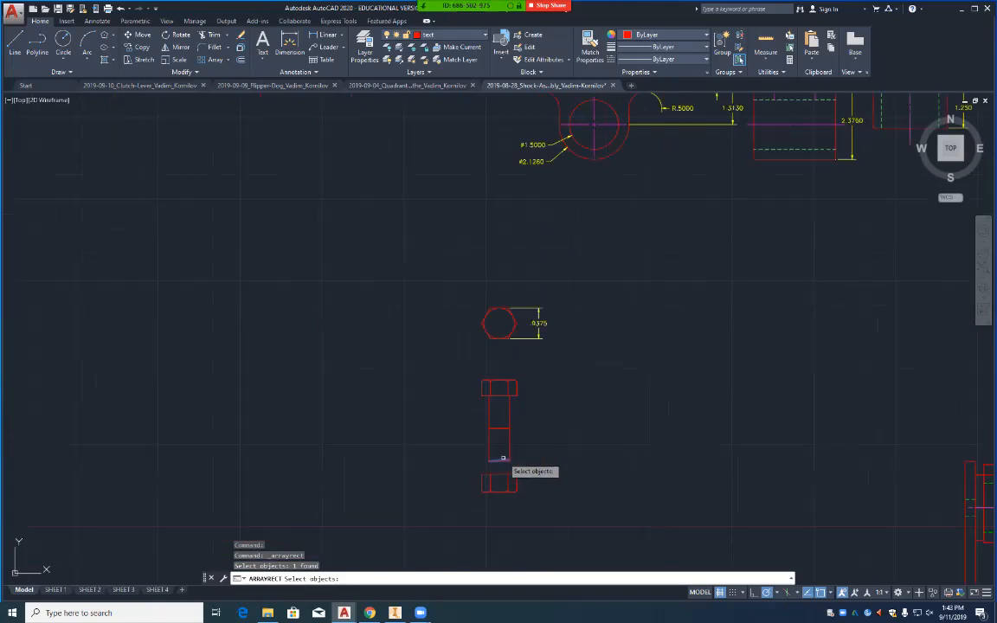
scroll(503, 459, up, 8)
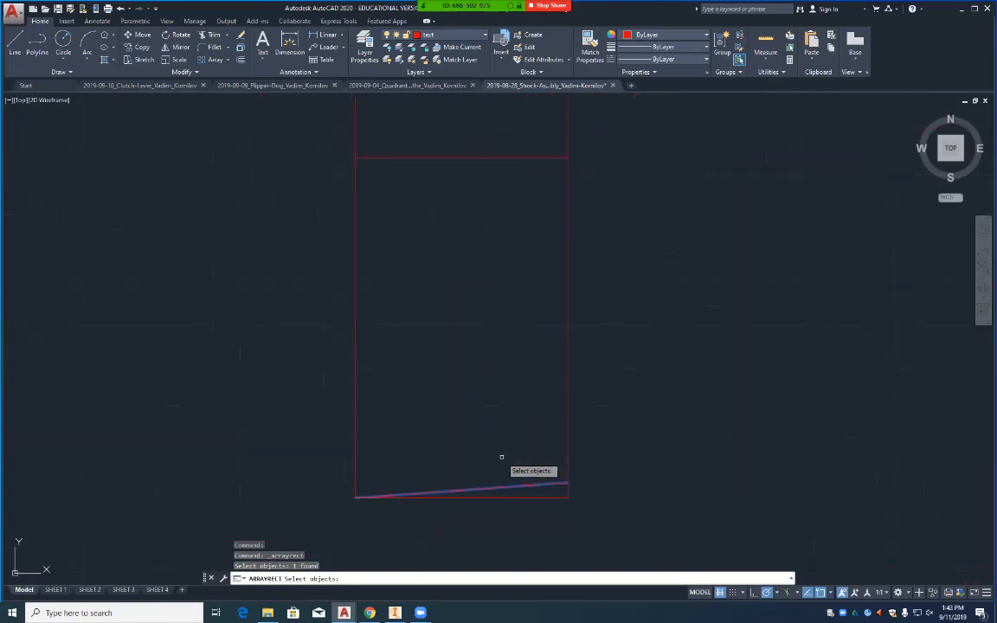
scroll(501, 457, up, 2)
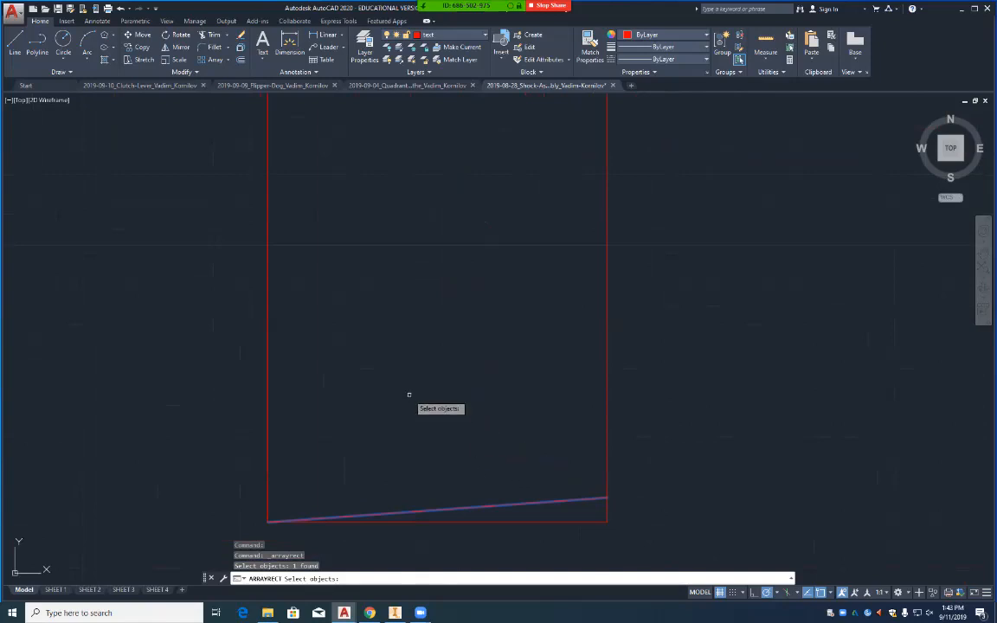
click(537, 503)
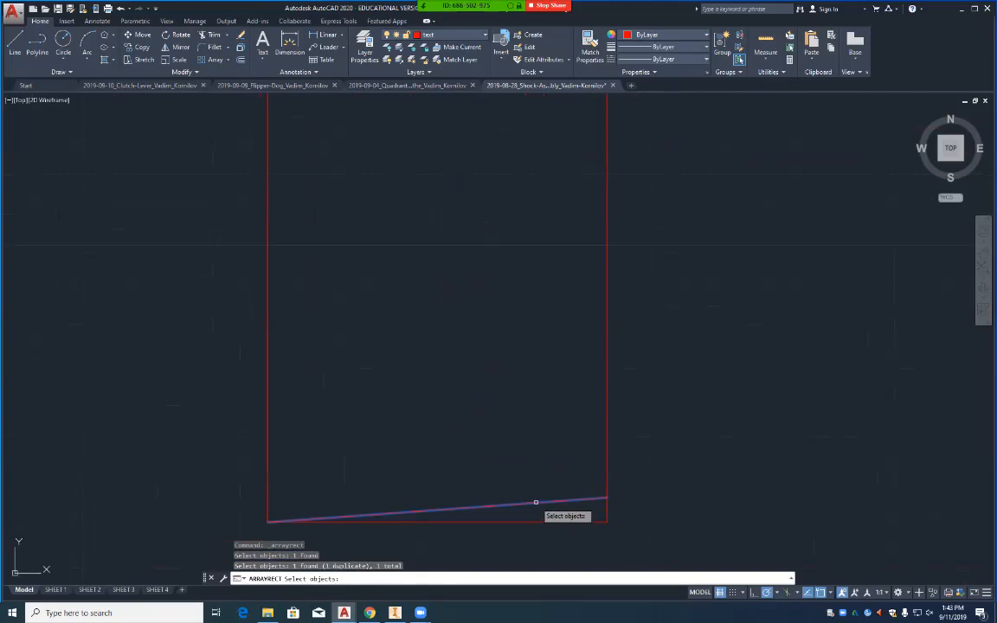
key(Return)
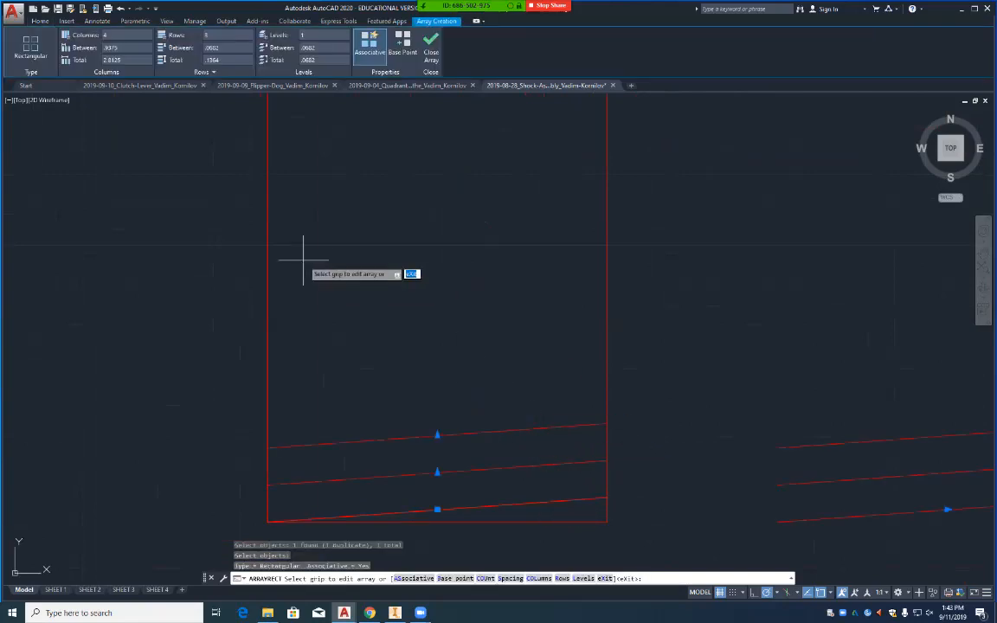
click(147, 35)
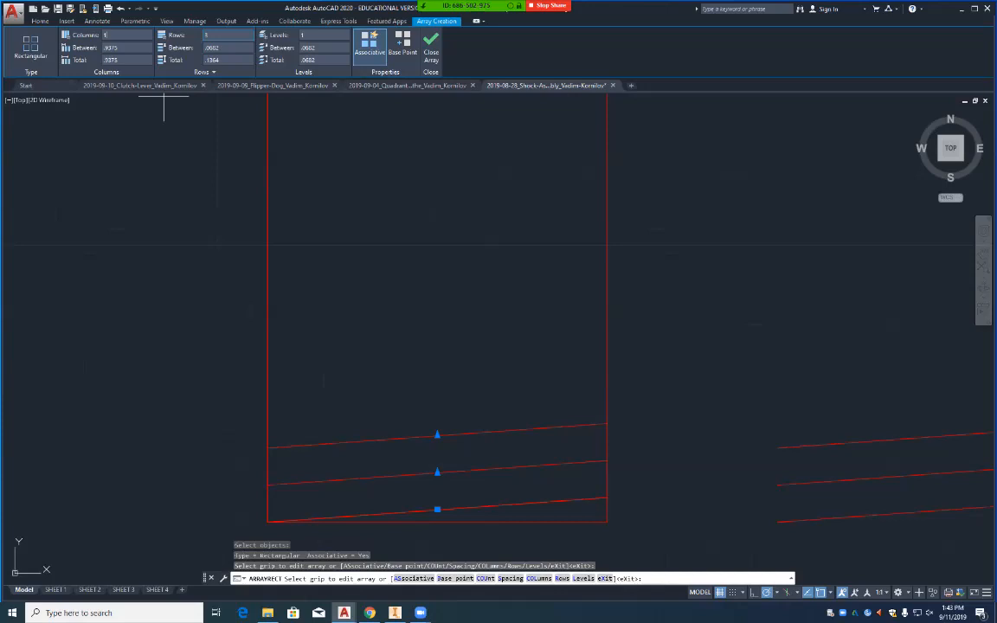
key(Tab)
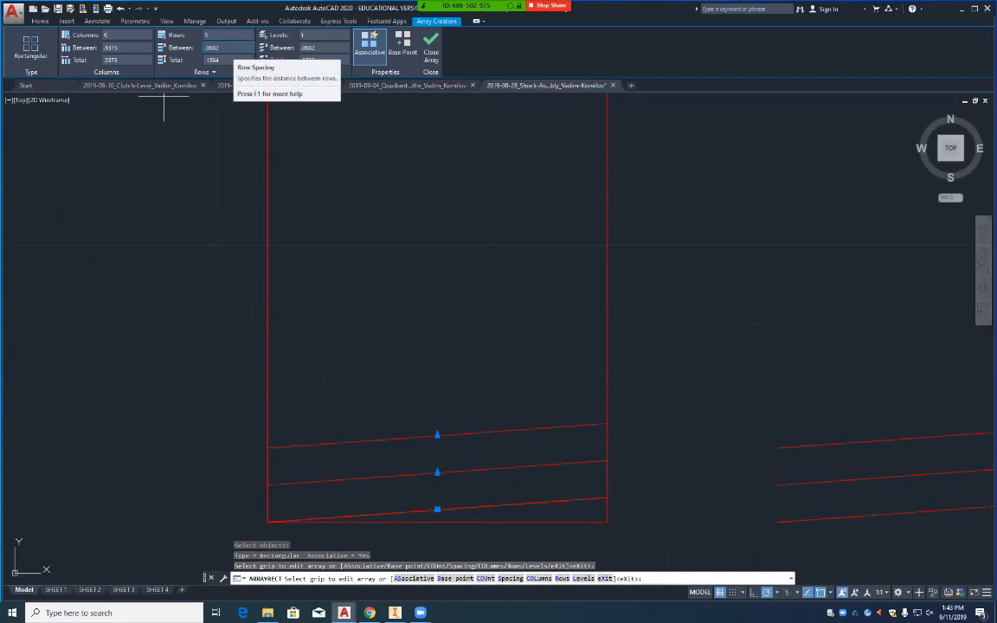
key(Return)
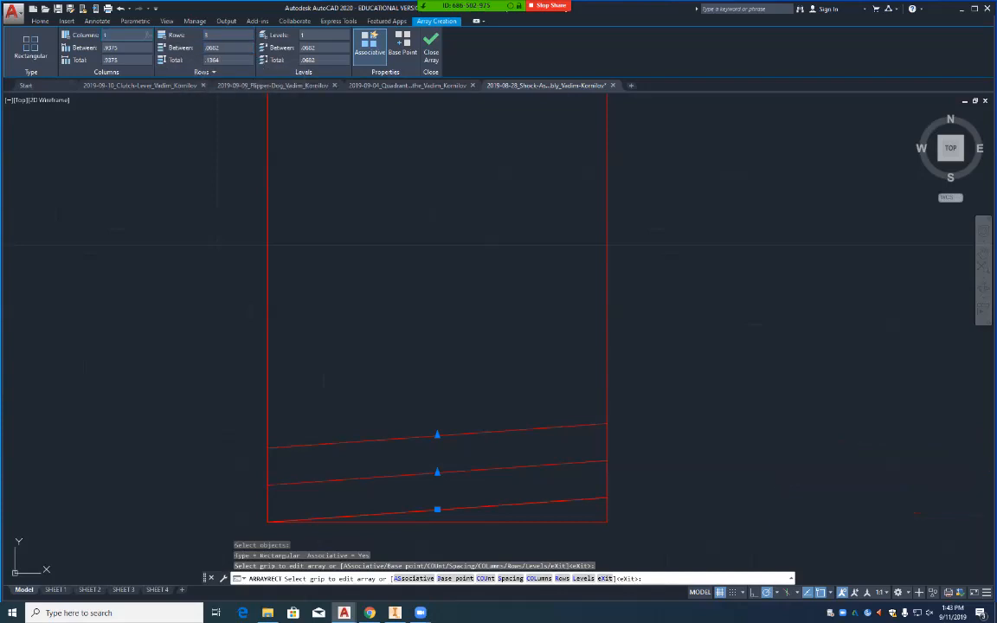
Step: Set the spacing between the array's rows to 1/11 and finish the array
click(224, 48)
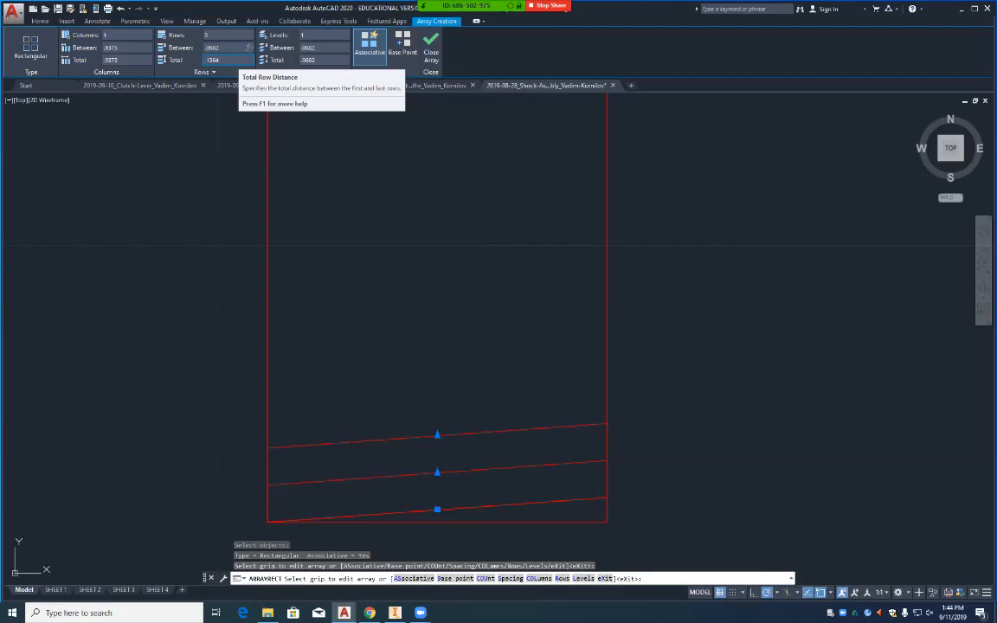
key(BackSpace)
key(BackSpace)
key(BackSpace)
key(BackSpace)
key(BackSpace)
text(1/11)
key(Return)
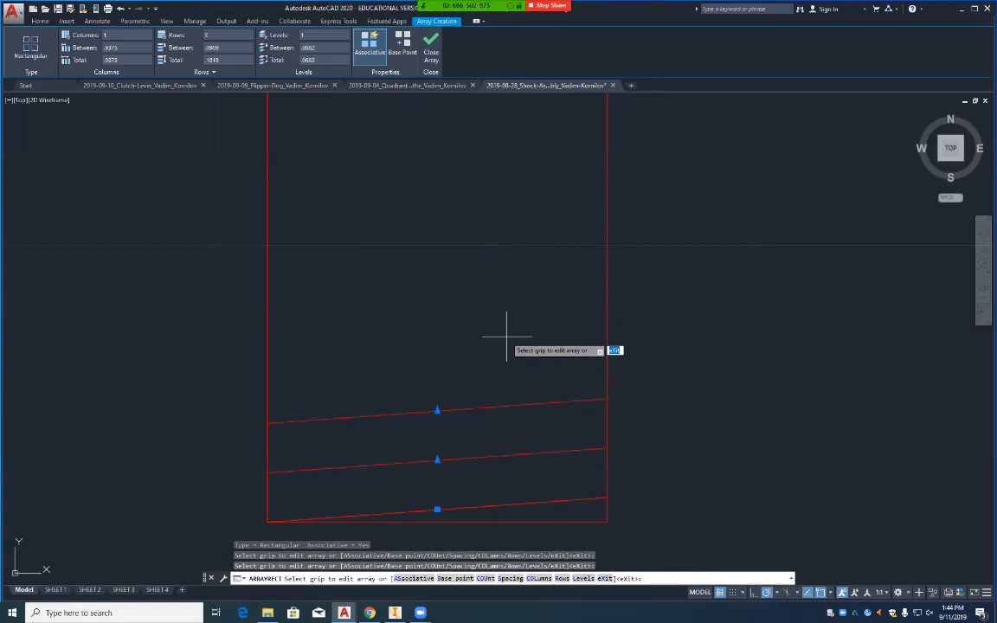
key(Return)
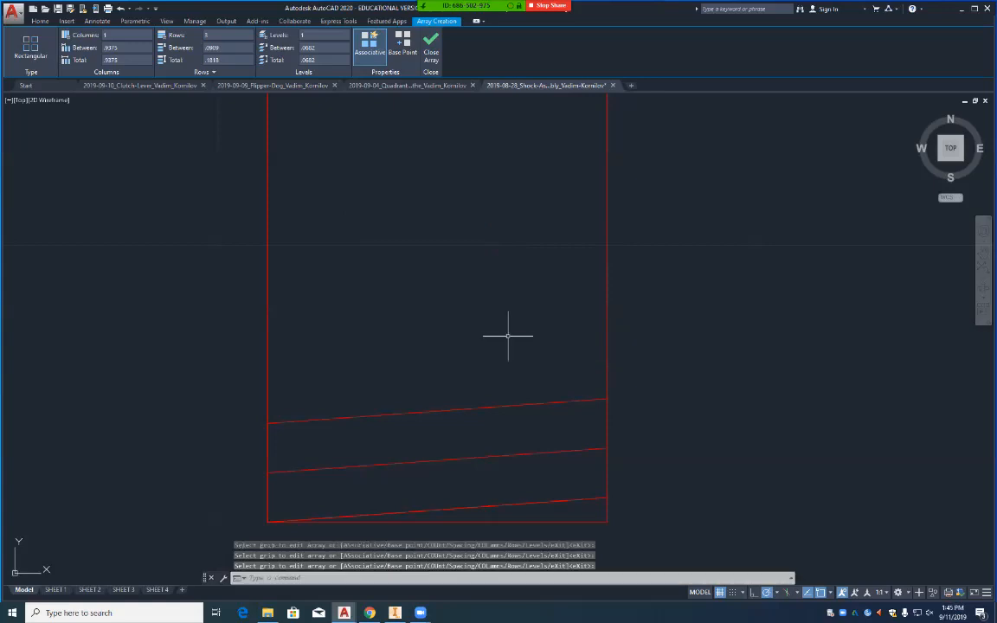
Step: Explode the array of sloped thread lines into separate lines
mouse_move(537, 403)
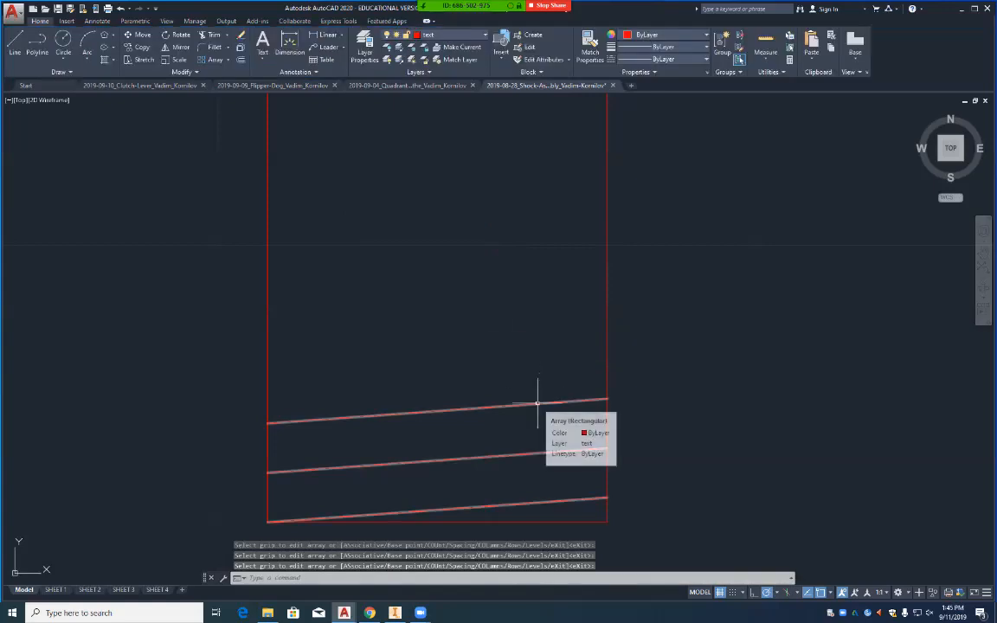
text(EX)
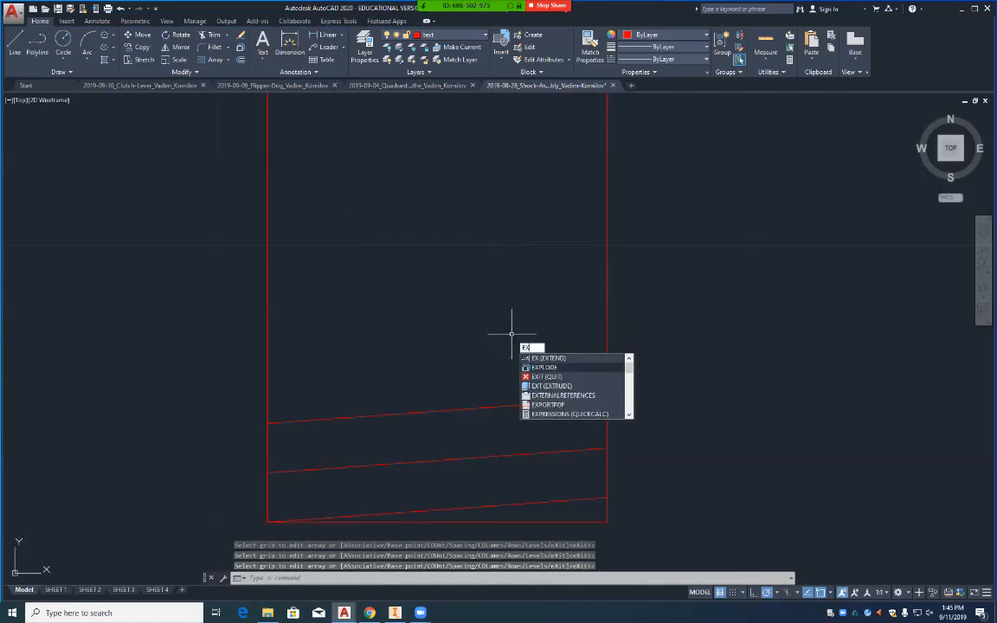
click(547, 367)
click(548, 405)
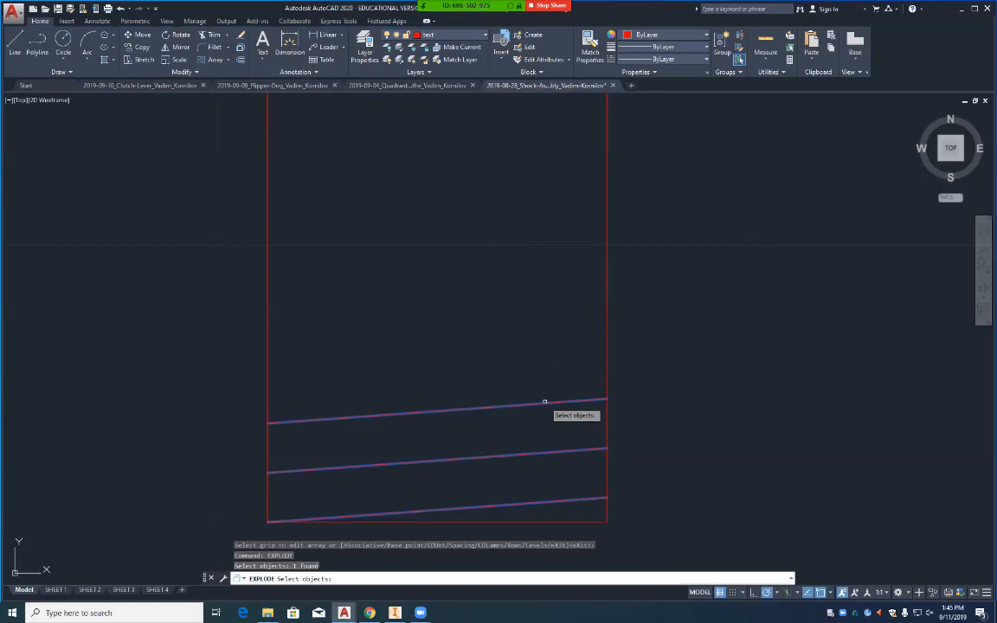
key(Return)
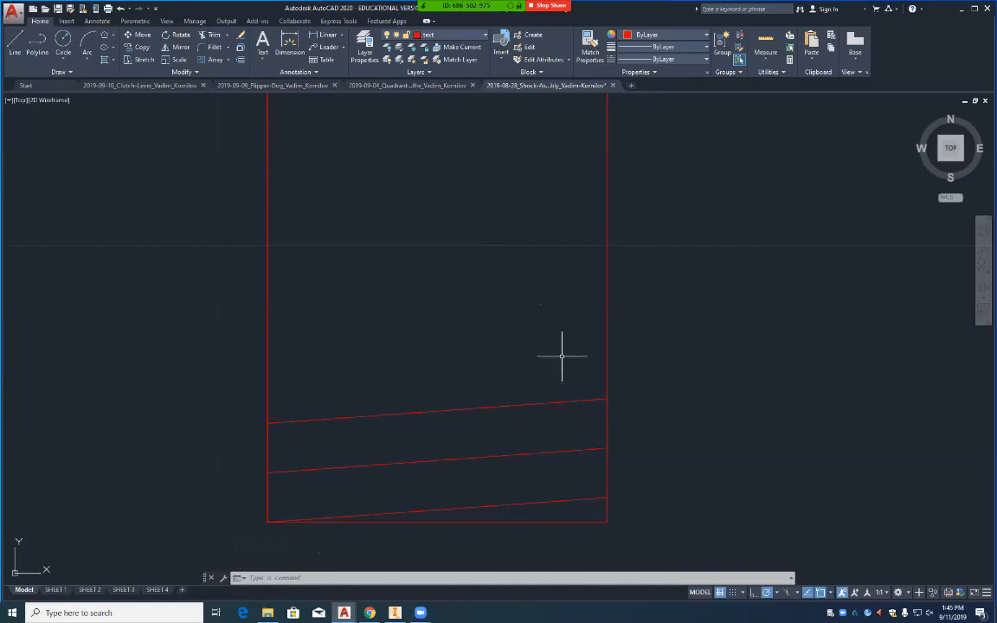
Step: Draw a line of length 1 at 150° from the right end of the lowest sloped thread line
text(l)
key(Down)
key(Down)
key(Down)
key(Down)
key(Down)
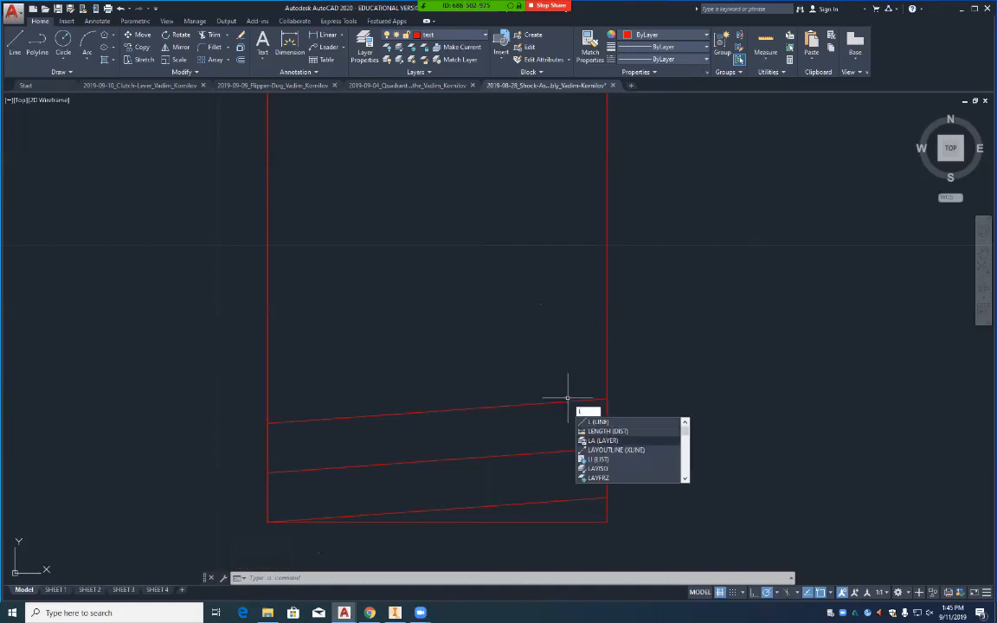
key(Return)
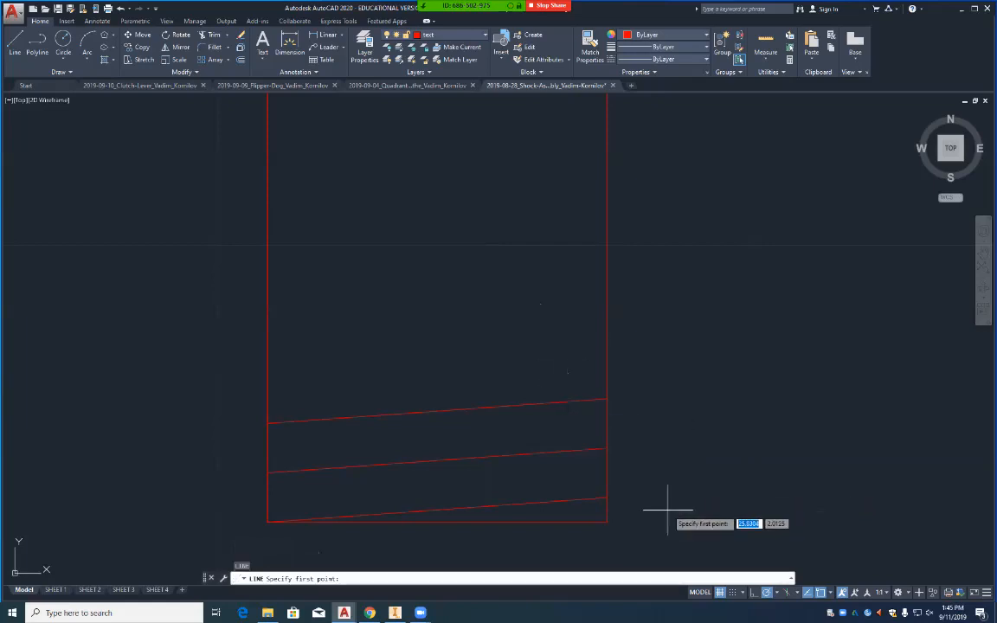
click(608, 497)
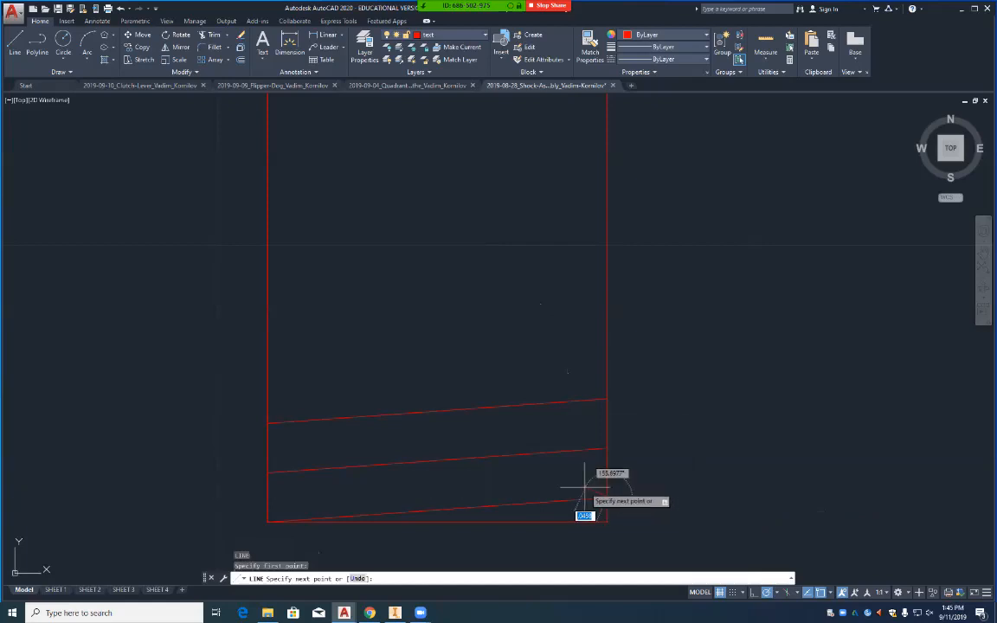
key(F8)
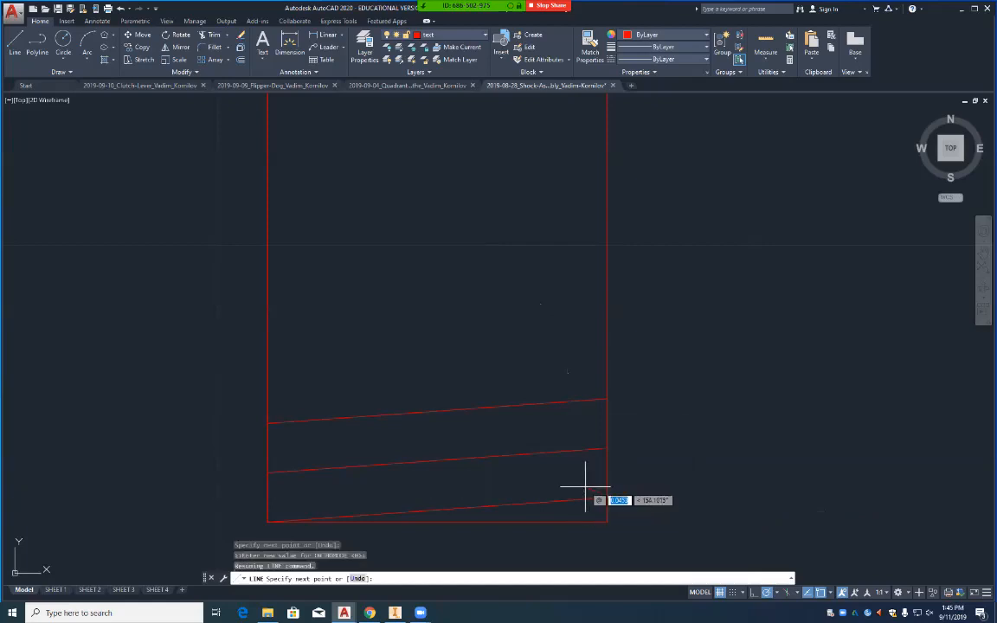
text(1)
key(Tab)
text(150)
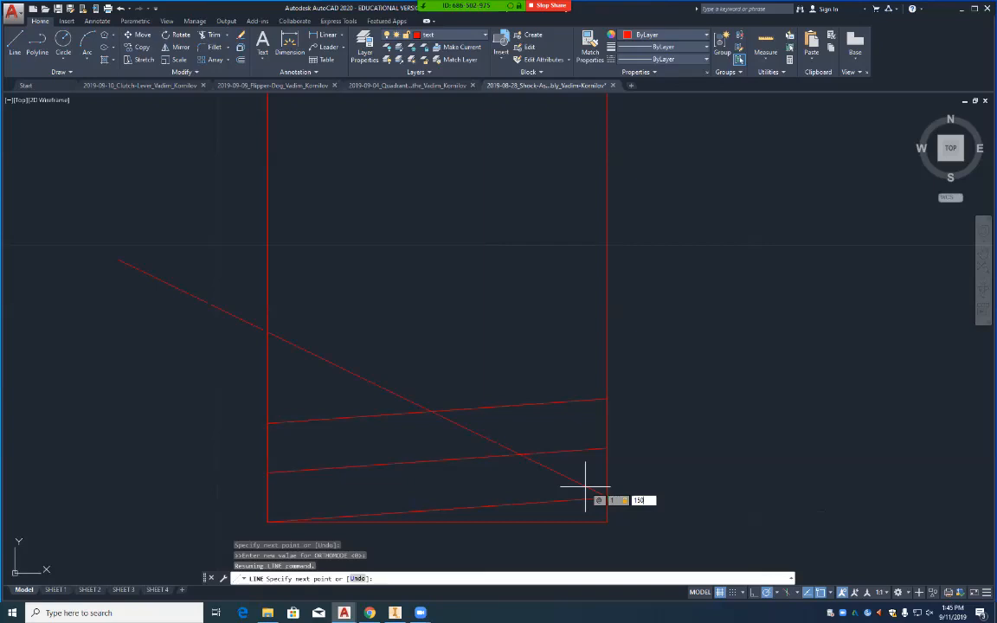
key(Return)
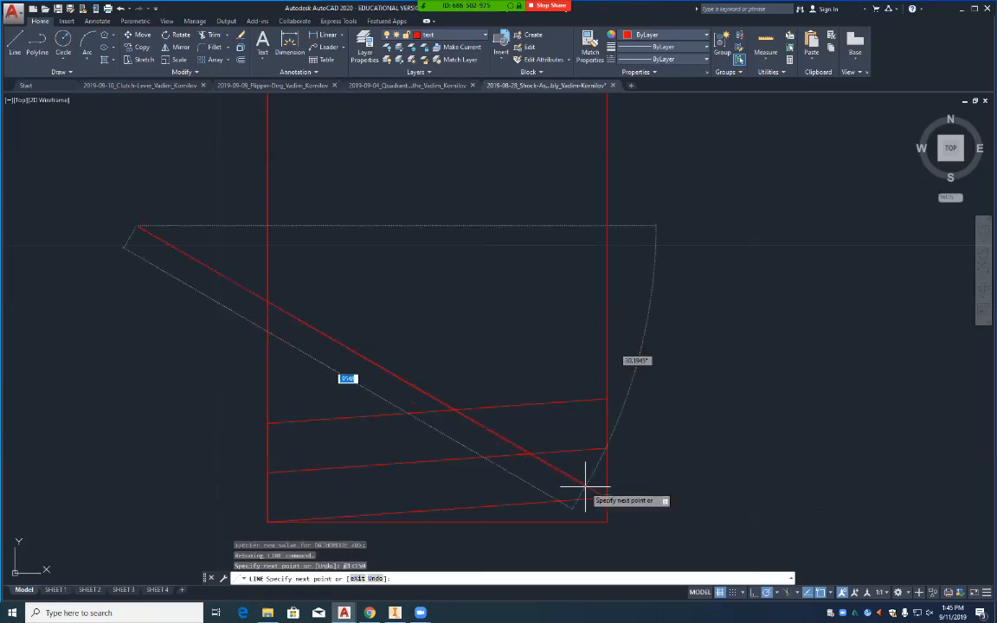
key(Return)
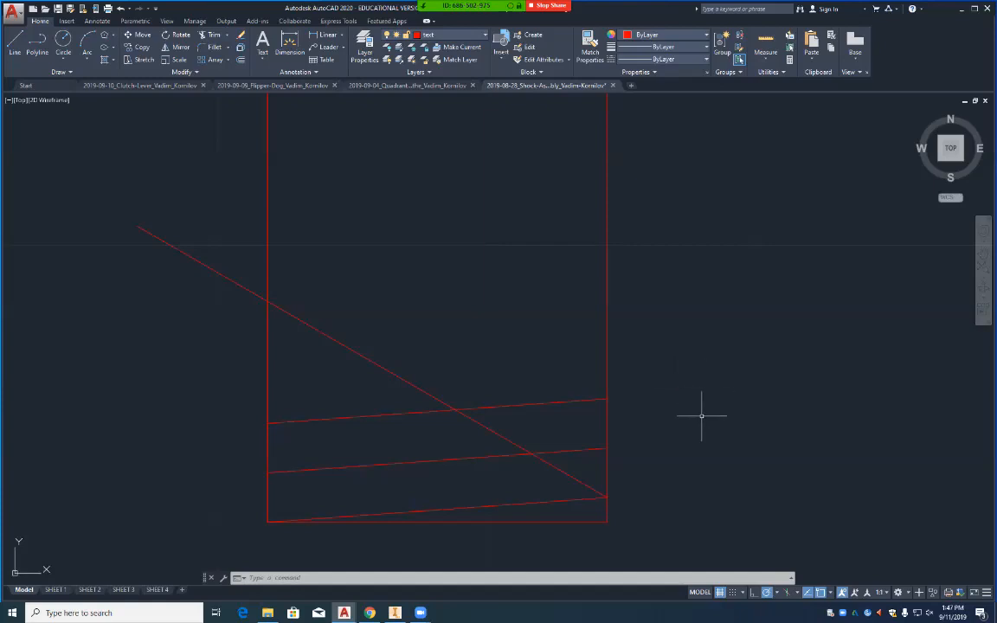
Step: Draw a line of length 1 at -150° from the right end of the middle sloped thread line
text(l)
key(Return)
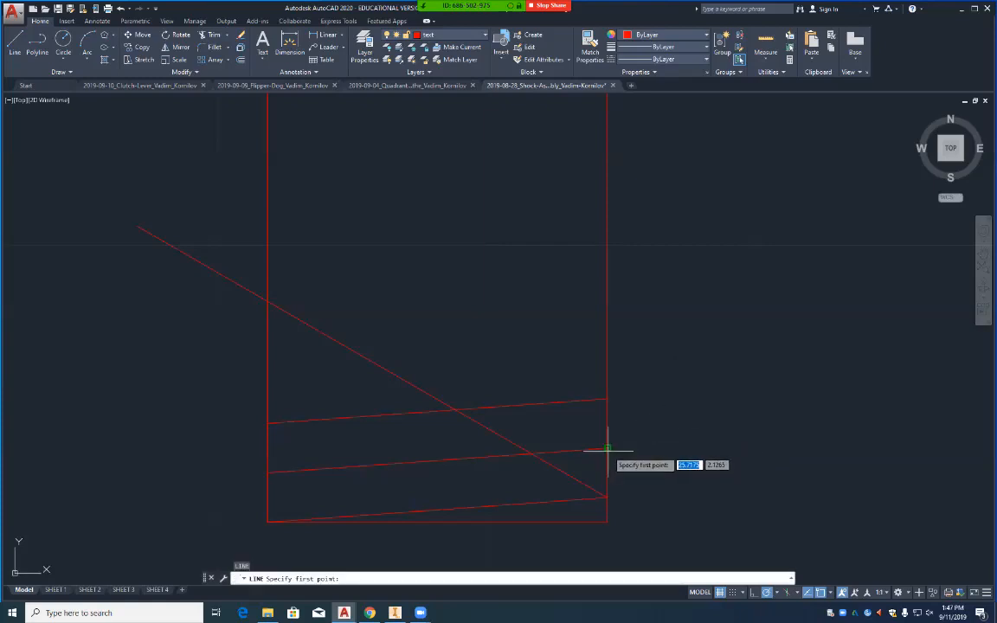
click(607, 449)
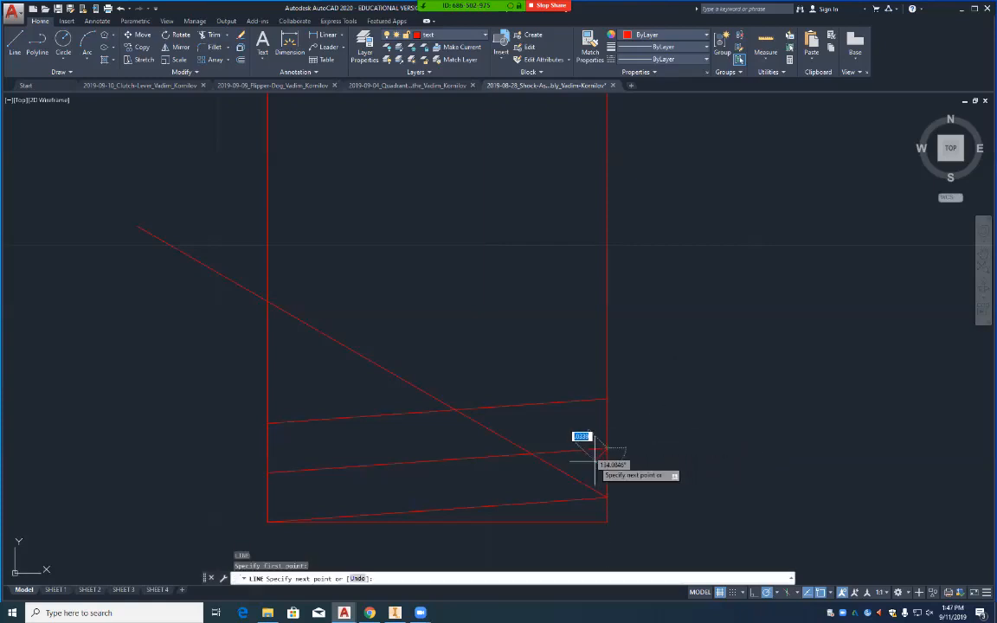
text(1)
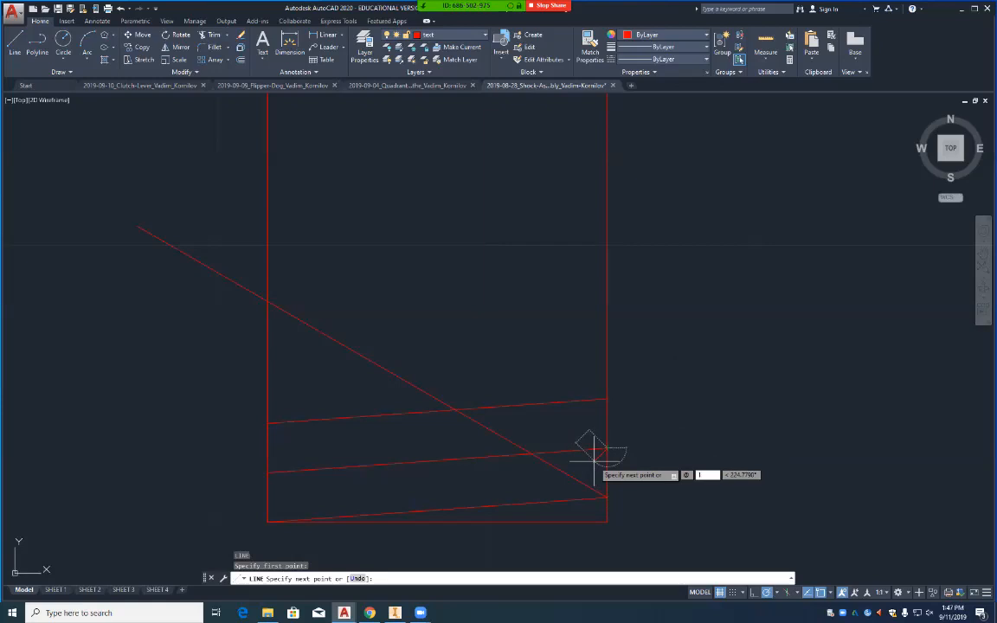
key(Tab)
text(-)
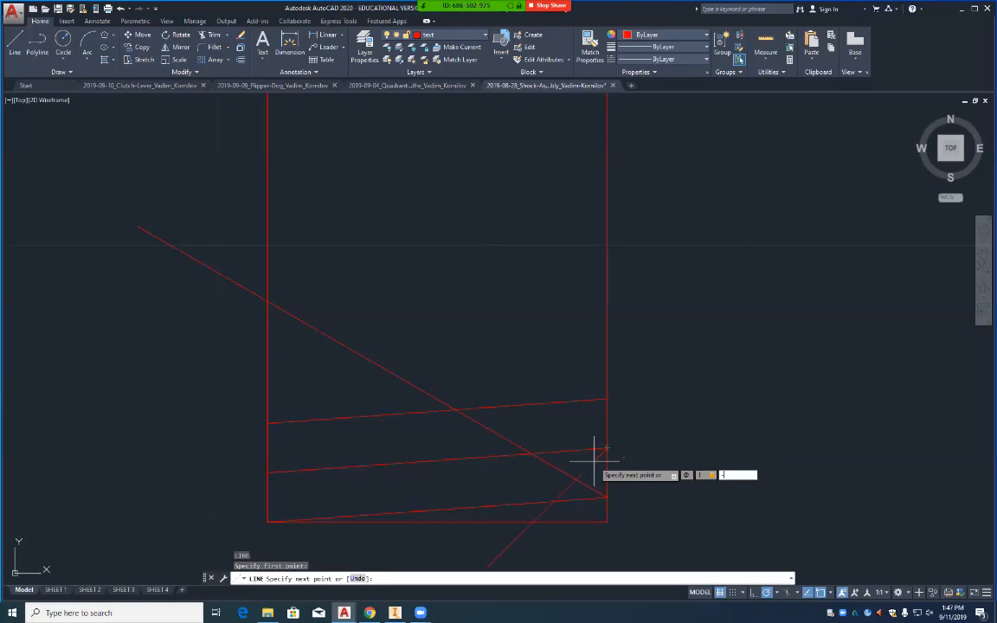
text(150)
key(Return)
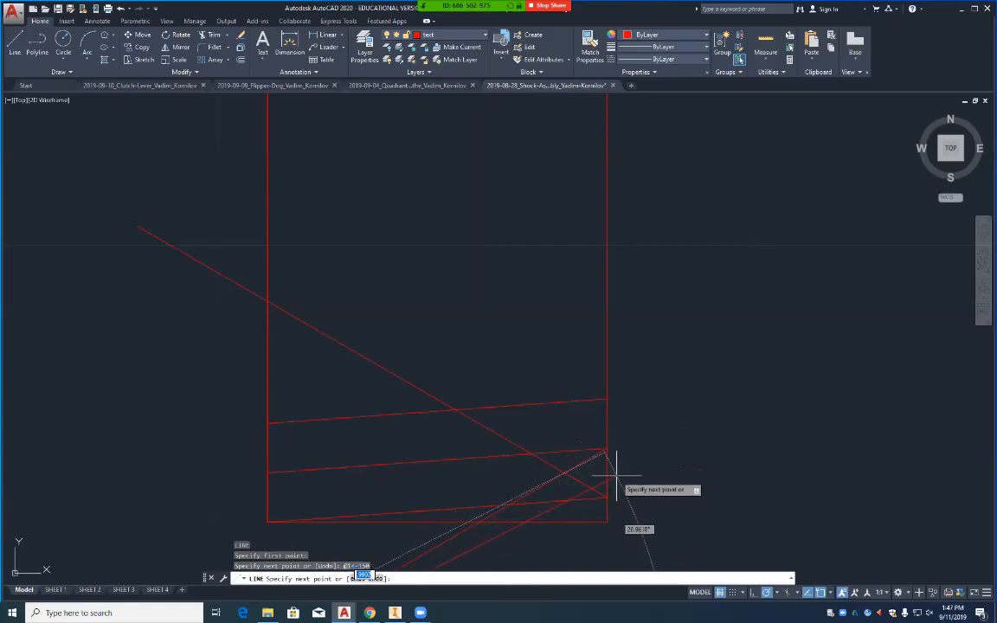
key(Return)
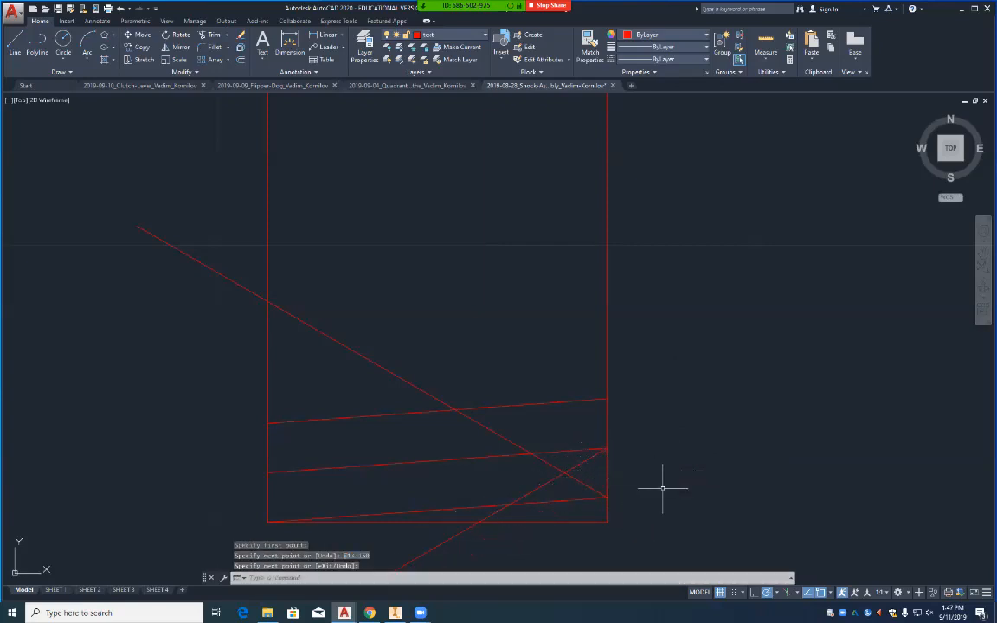
Step: Fillet the two crossing angled lines with radius 0 to form a sharp V notch at the shank's right edge
text(f)
key(Return)
text(r)
key(Return)
text(0)
key(Return)
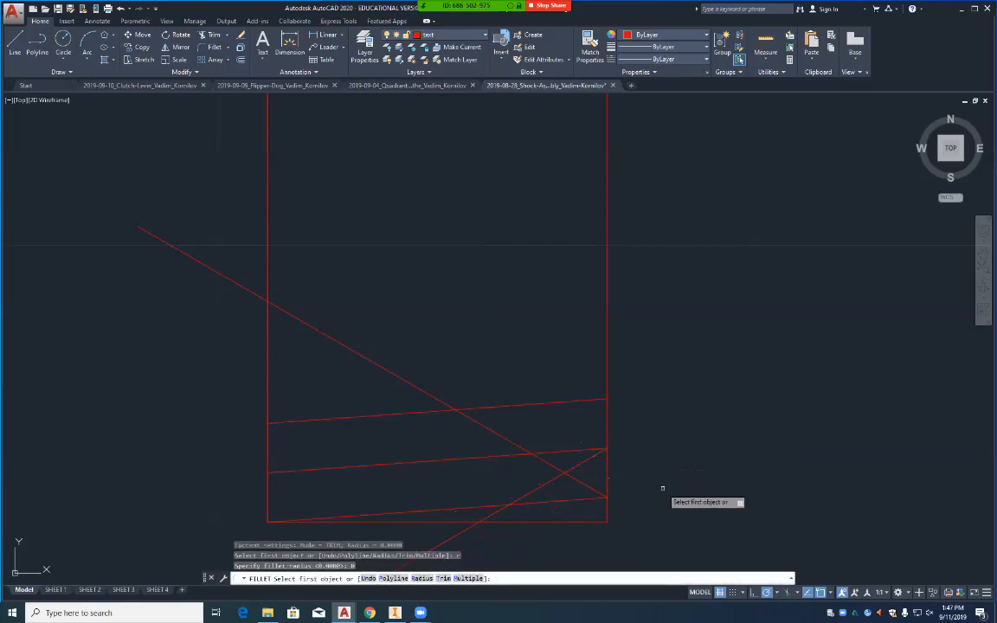
click(585, 482)
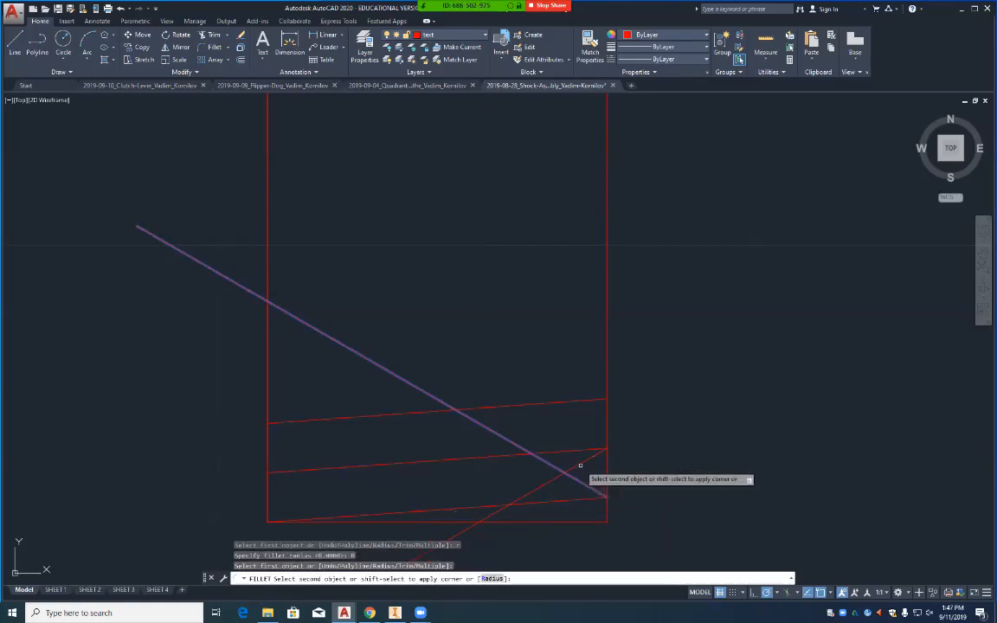
click(581, 464)
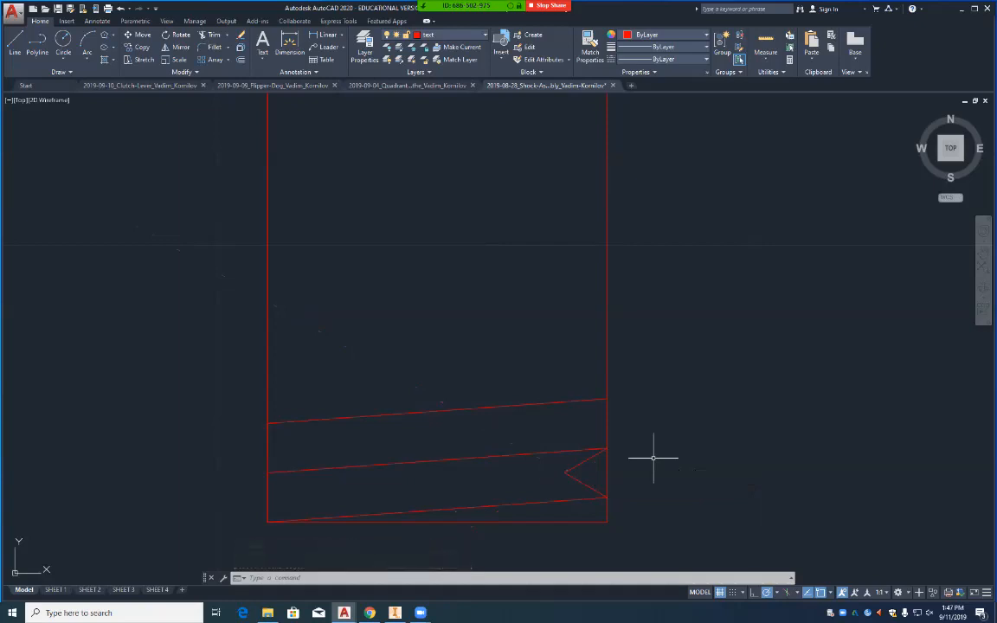
Step: Copy the V notch's upper line from its inner vertex to the bottom-left corner of the shank
text(CO)
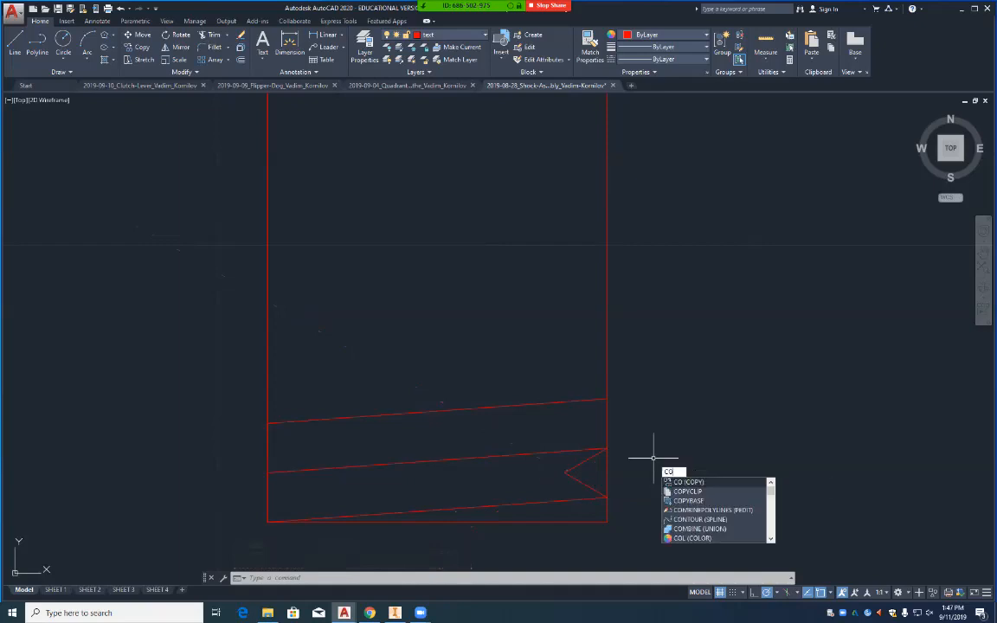
key(Return)
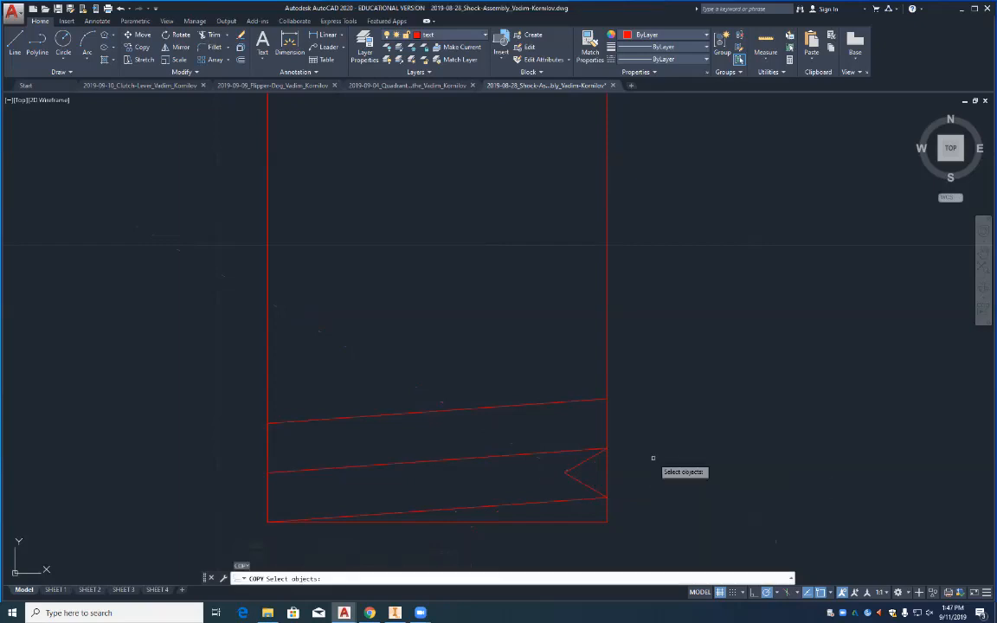
click(587, 460)
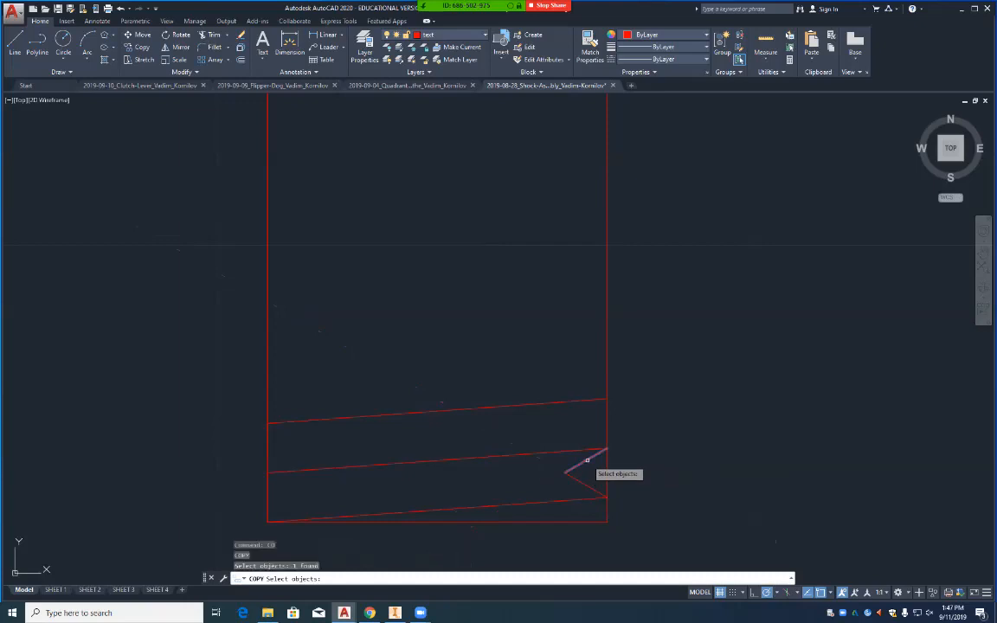
key(Return)
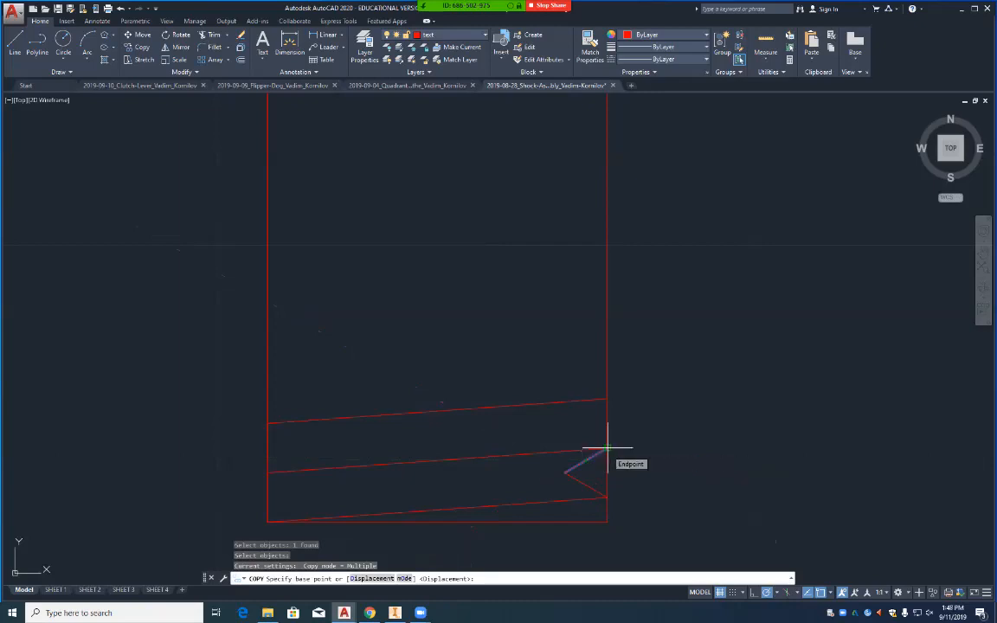
click(565, 472)
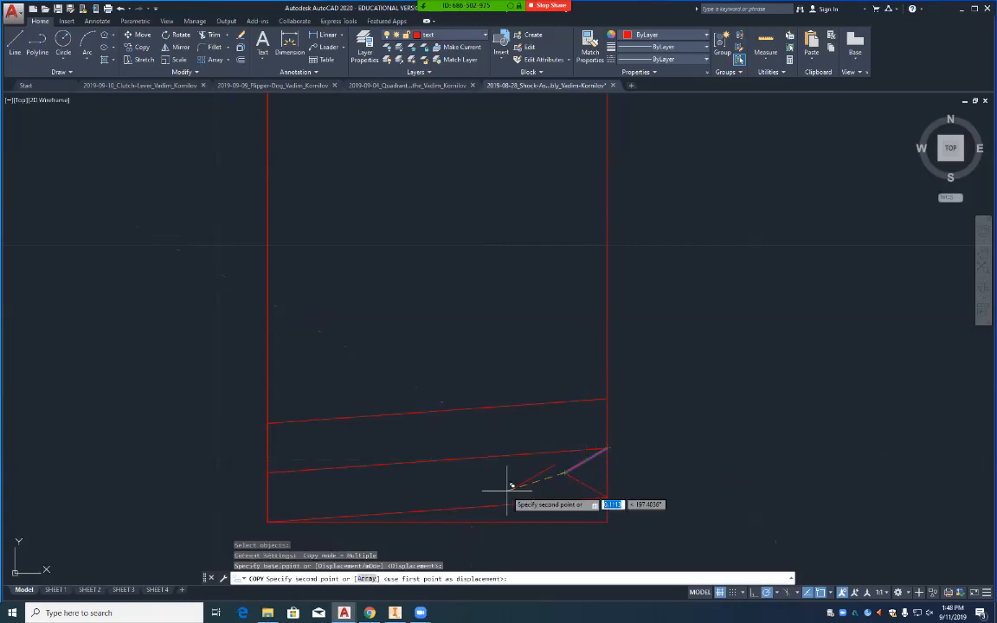
click(270, 520)
key(Return)
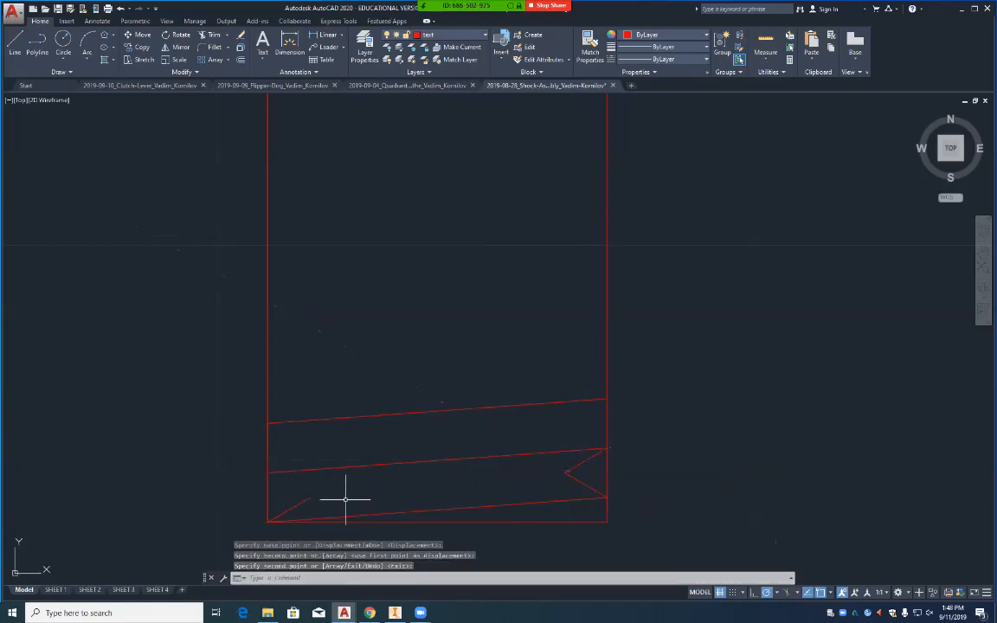
Step: Copy the V notch's lower line from its inner vertex to the left end of the middle sloped thread line
text(c)
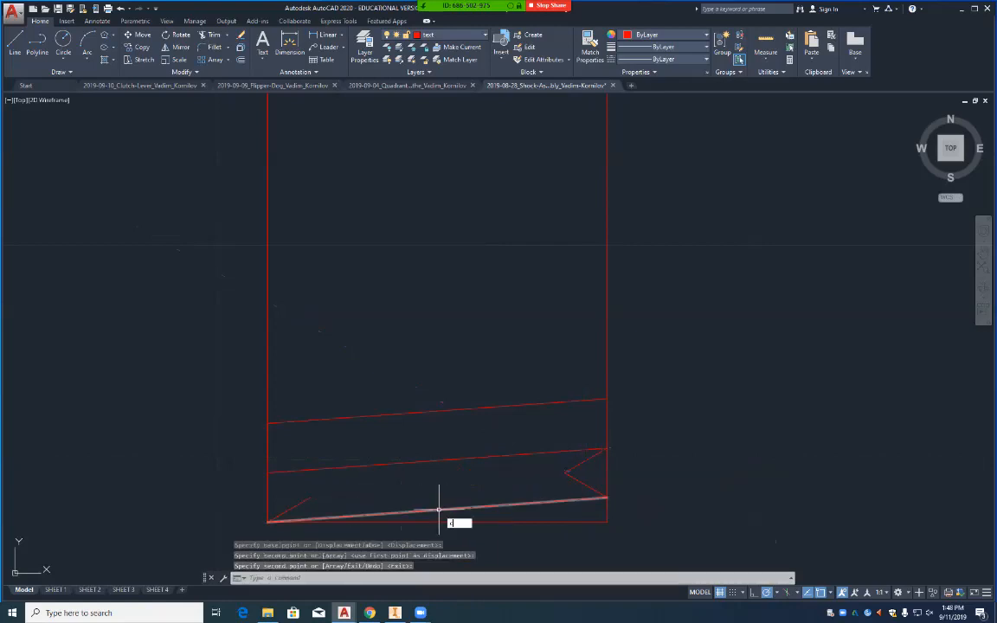
text(t o)
key(Return)
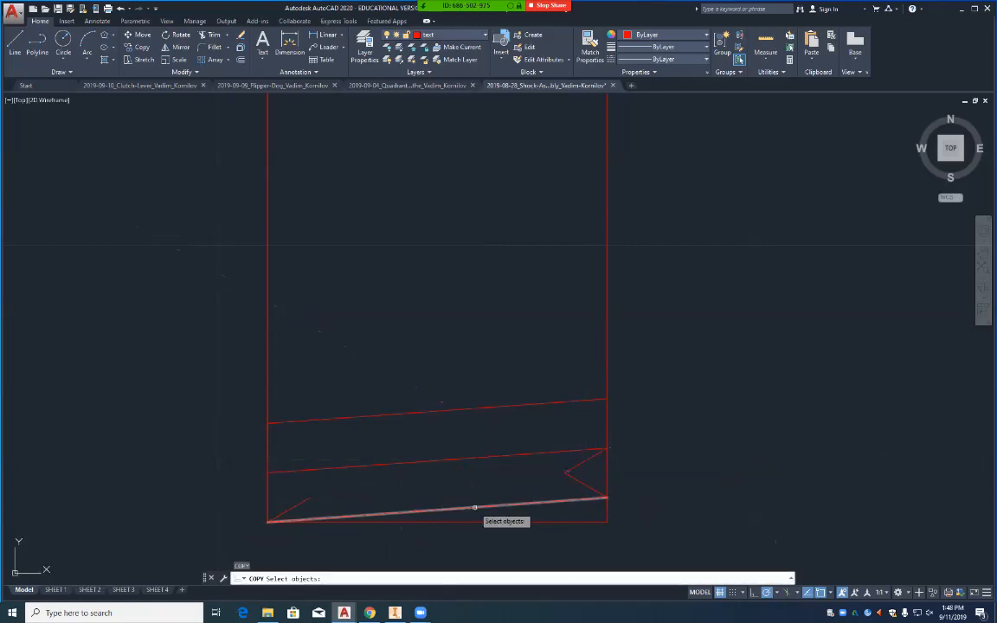
click(590, 489)
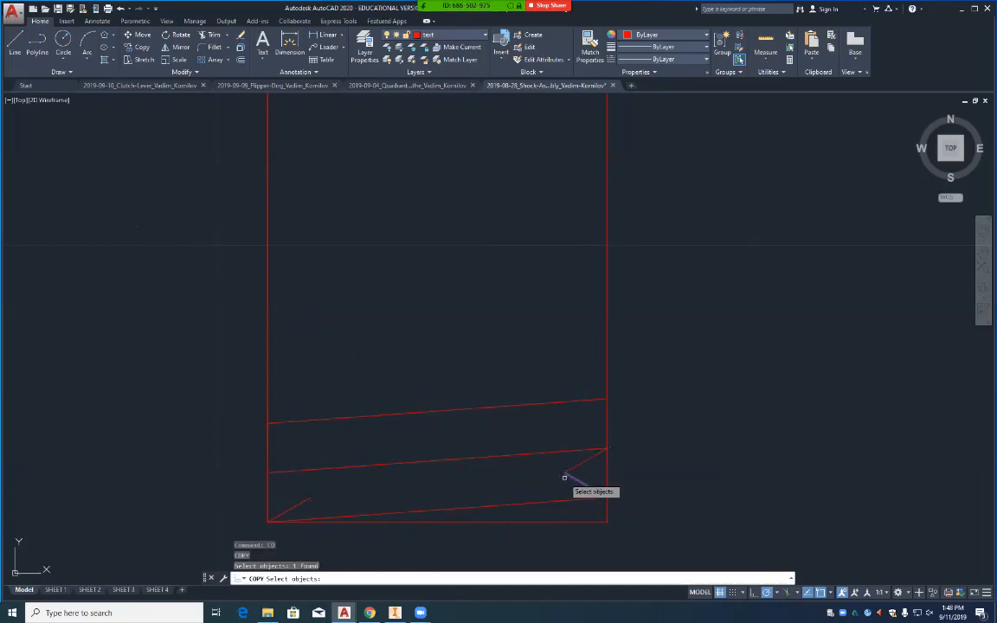
key(Return)
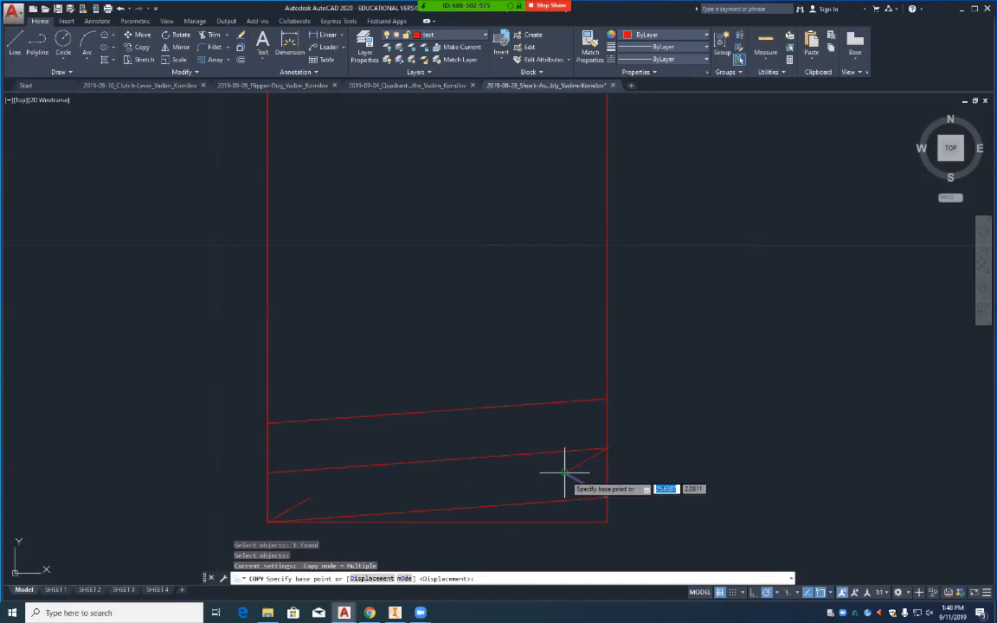
click(564, 473)
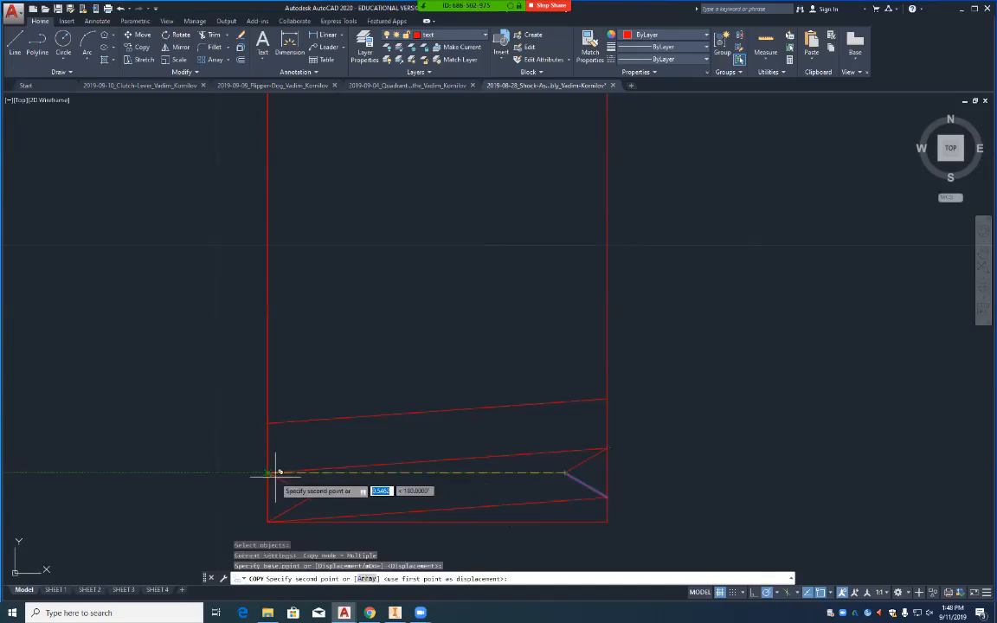
click(269, 473)
key(Return)
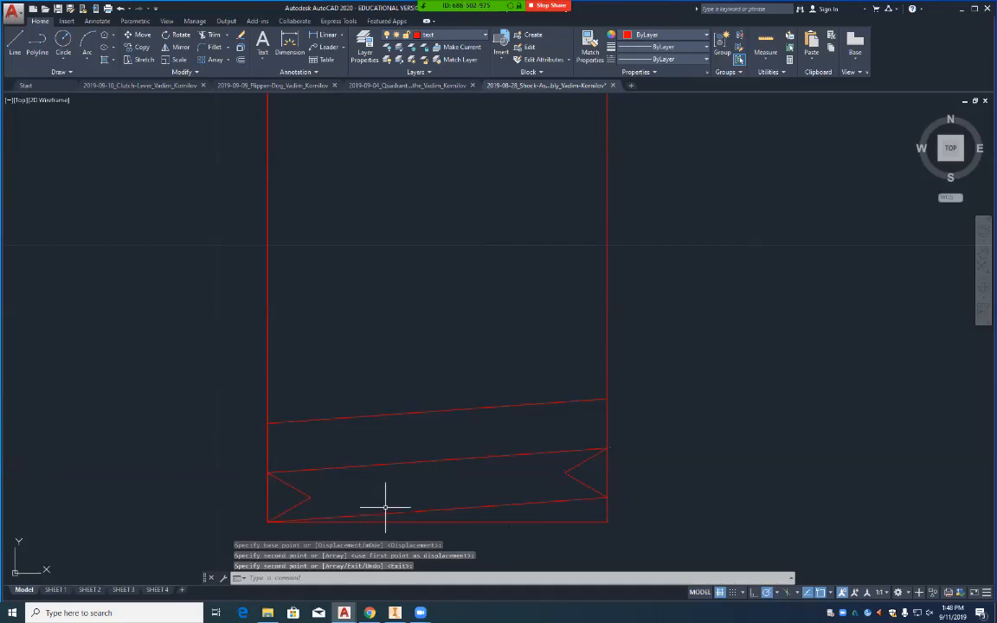
Step: Draw a line connecting the inner vertices of the right and left V notches
text(l)
key(Return)
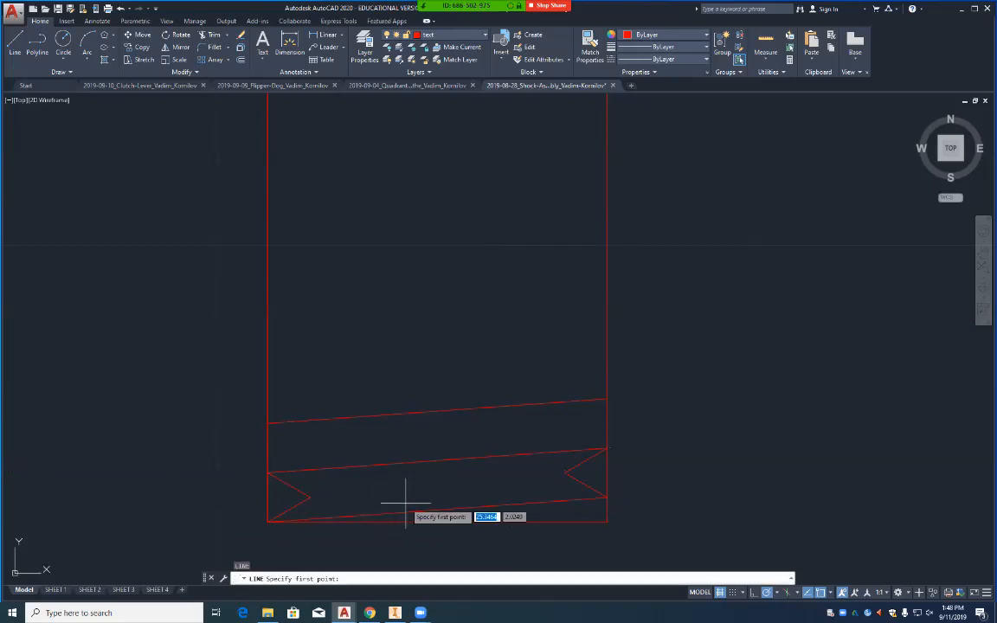
click(564, 473)
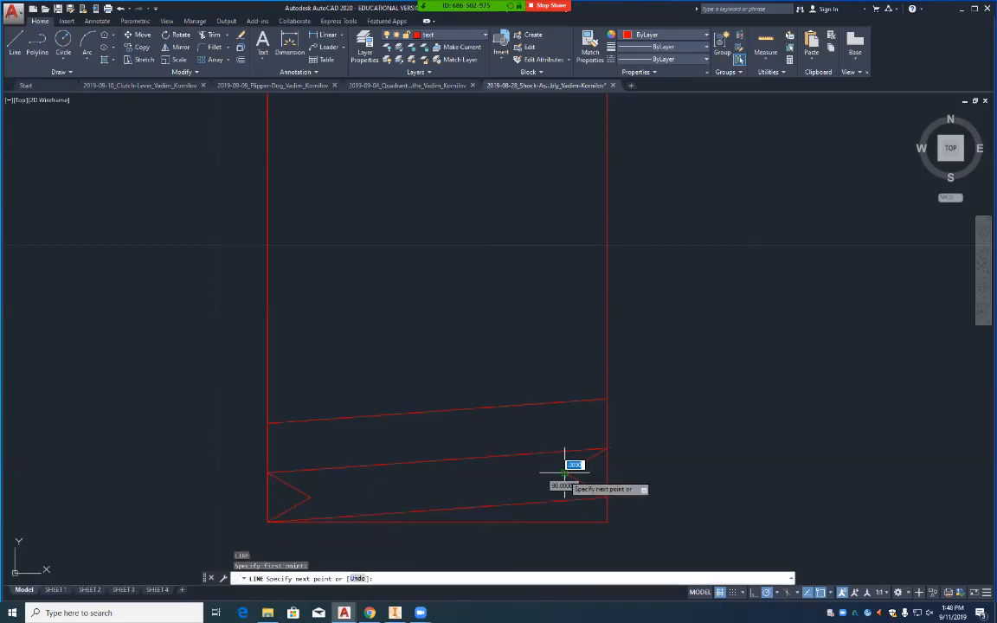
click(310, 496)
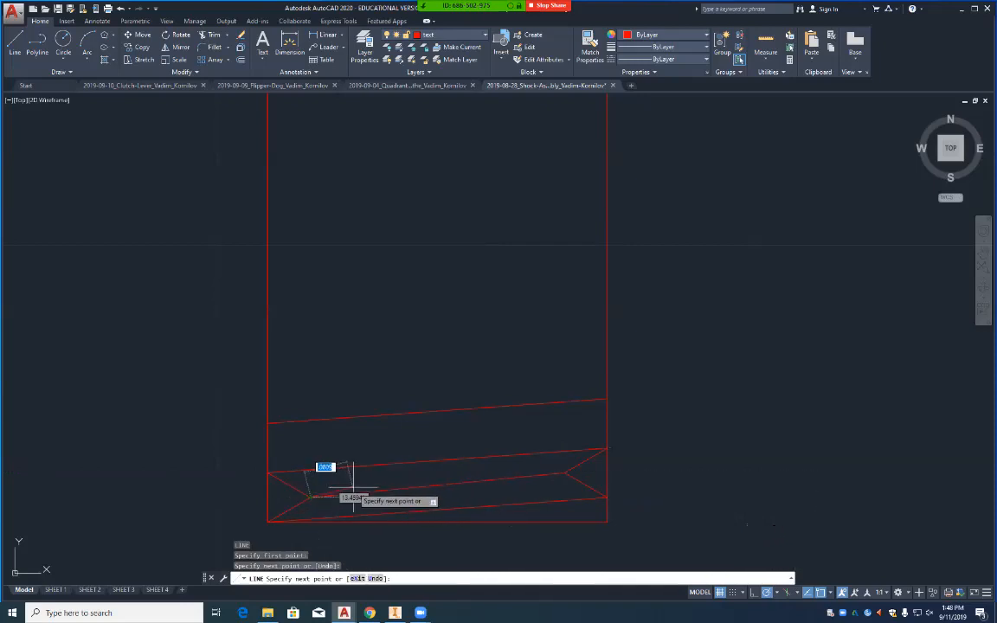
key(Return)
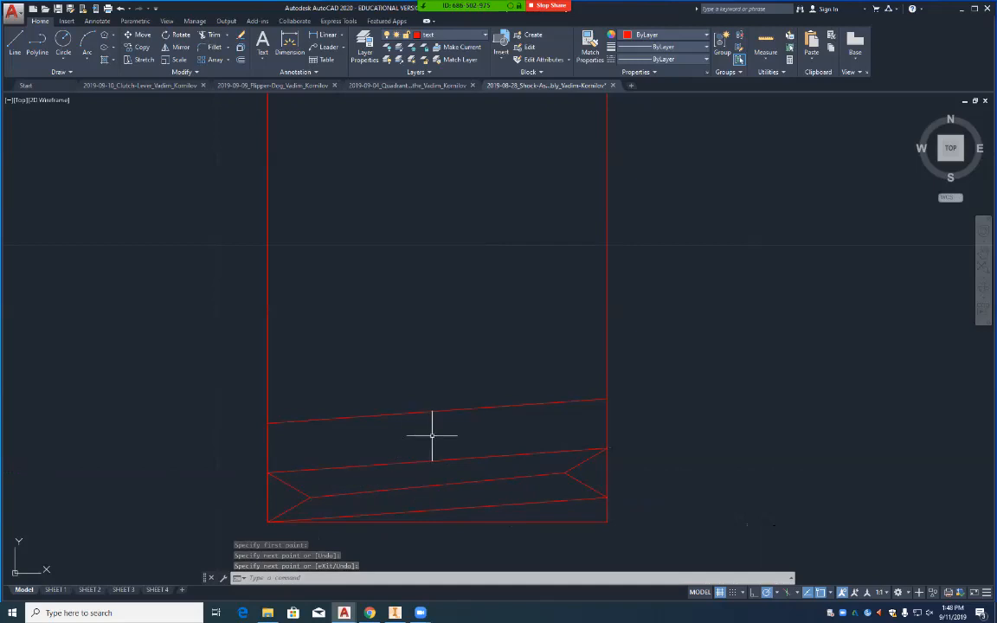
Step: Erase the middle and upper sloped thread lines, keeping only the lowest one
text(e)
key(Return)
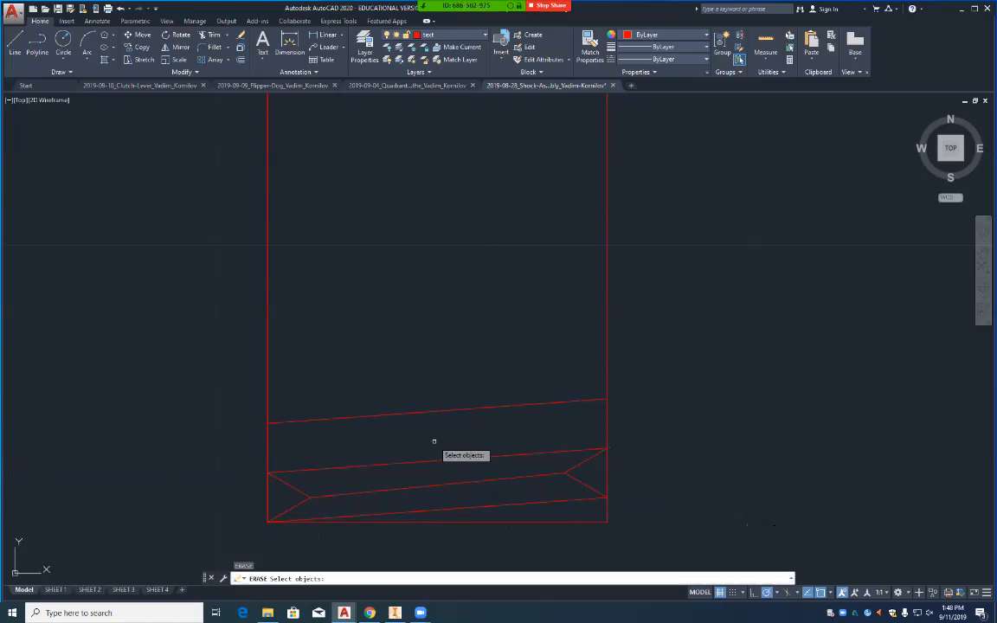
click(434, 459)
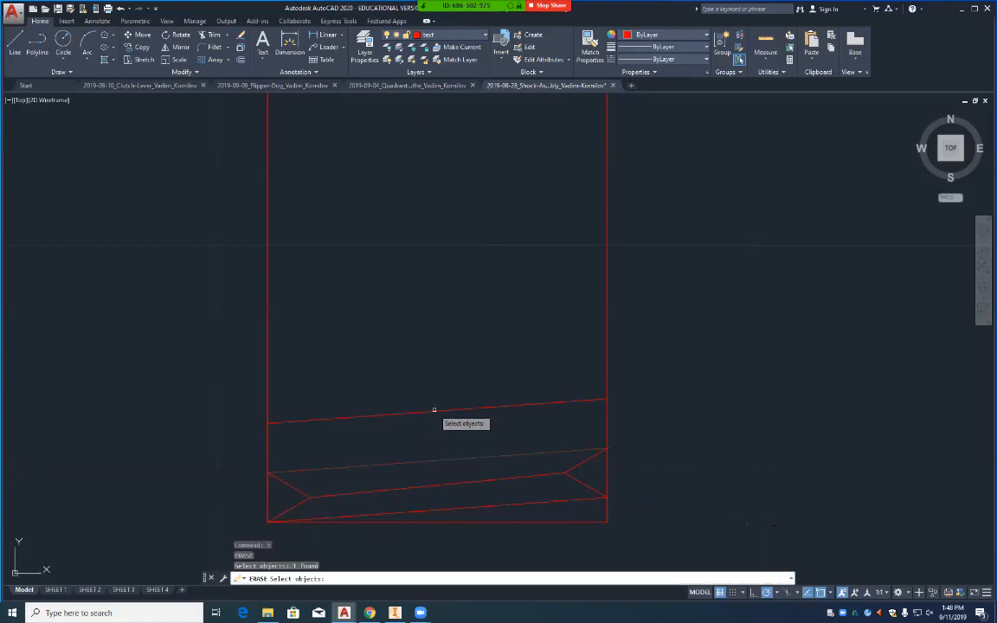
click(435, 413)
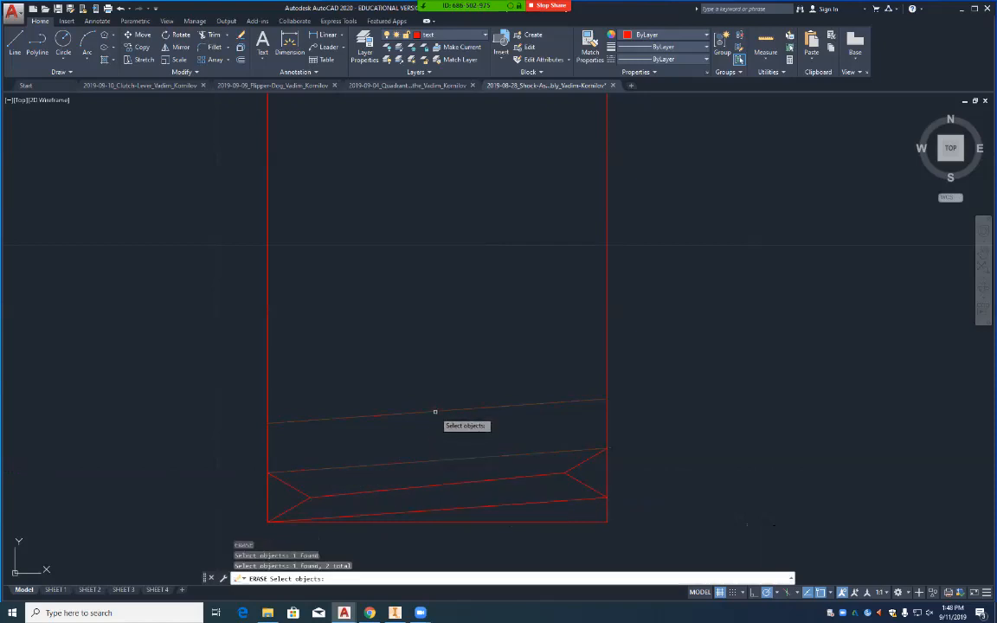
key(Return)
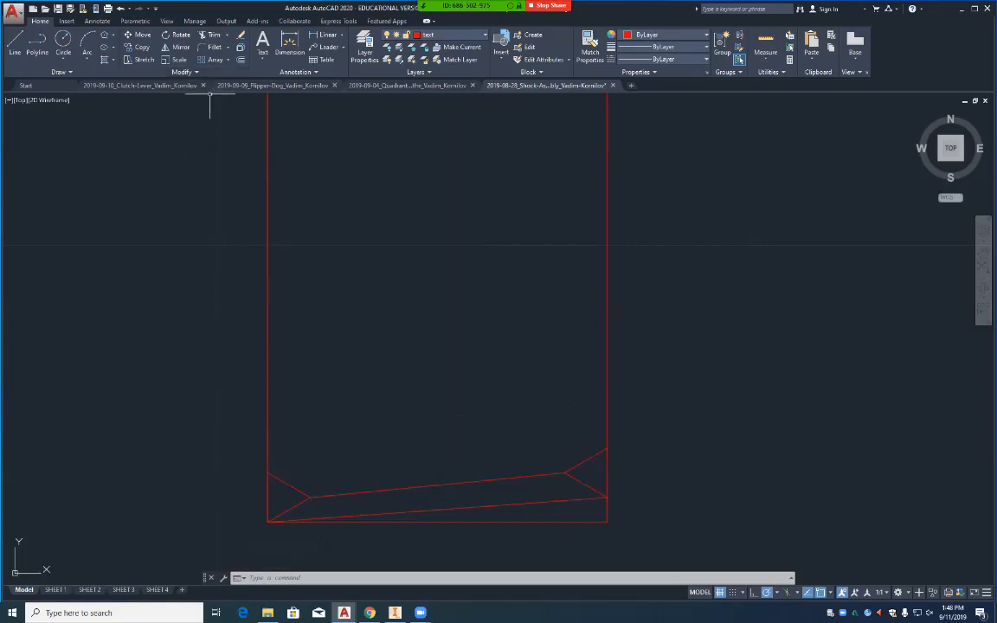
Step: Start a rectangular array of the six thread profile lines at the lower end of the shank
click(228, 60)
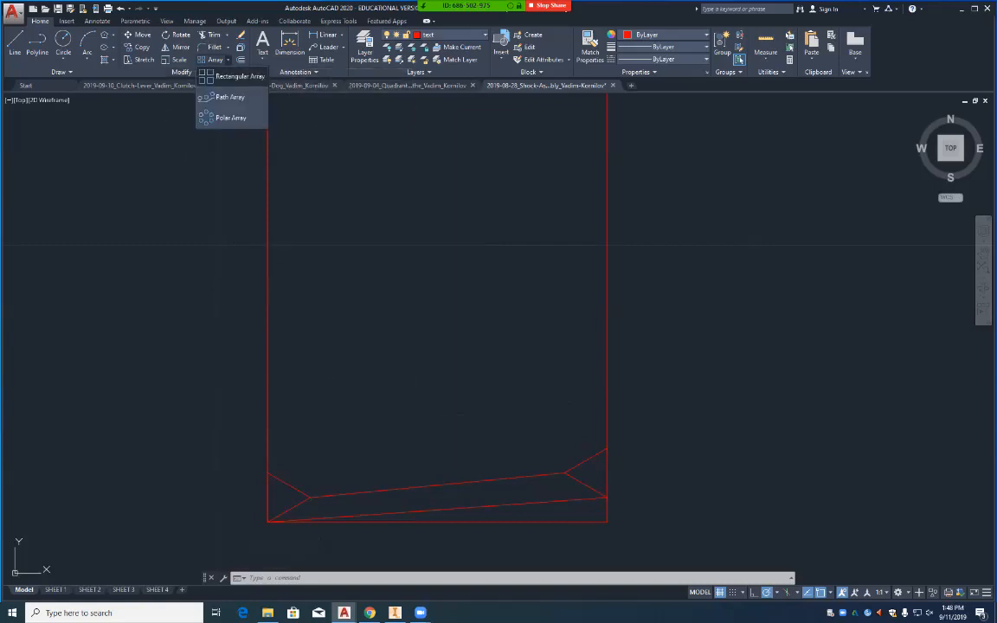
click(234, 77)
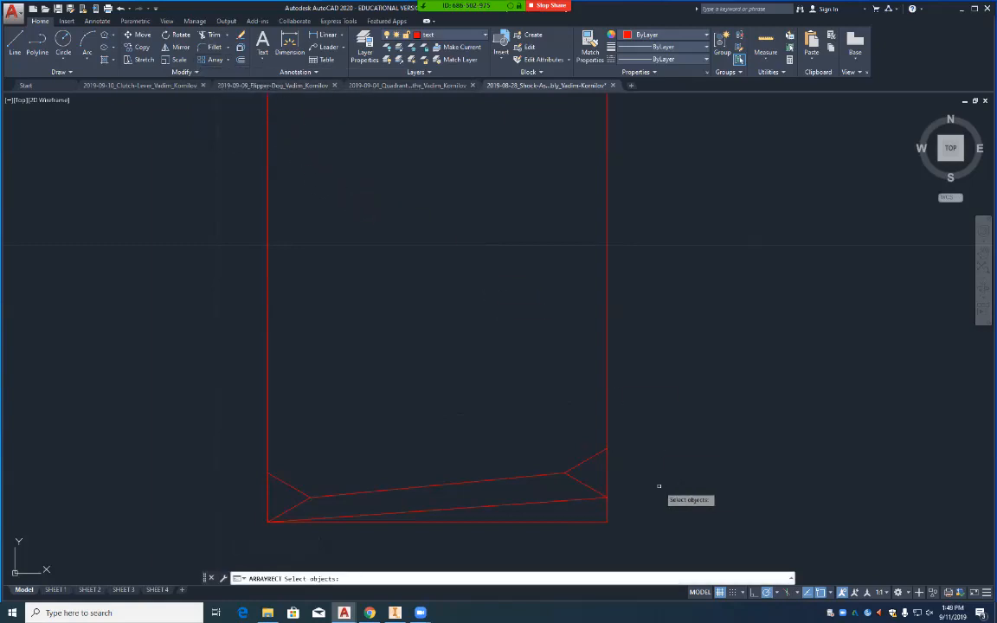
mouse_move(599, 516)
mouse_down()
mouse_move(605, 468)
mouse_move(549, 455)
mouse_up()
click(602, 514)
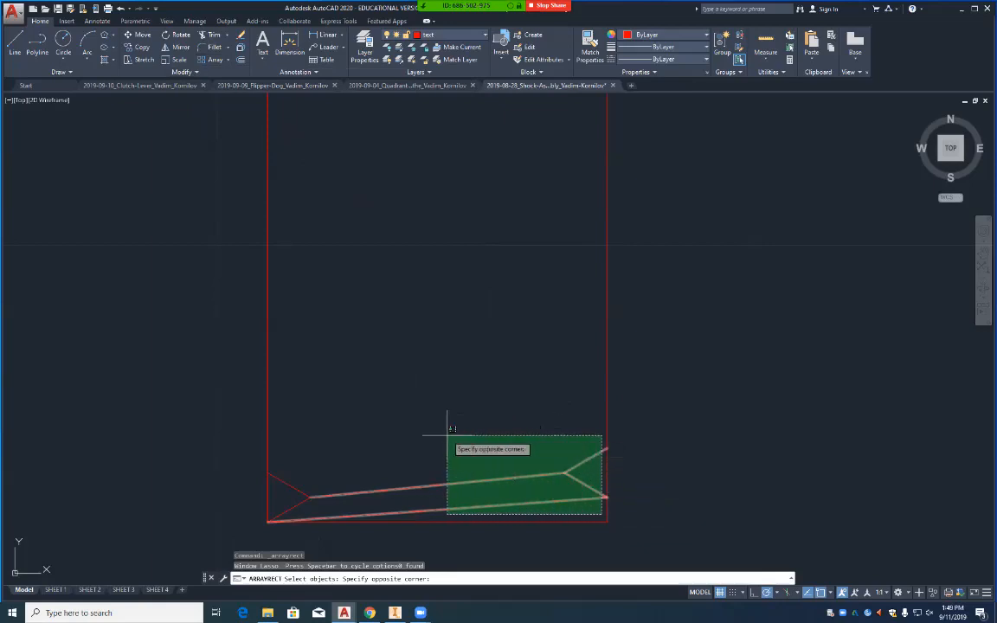
click(284, 453)
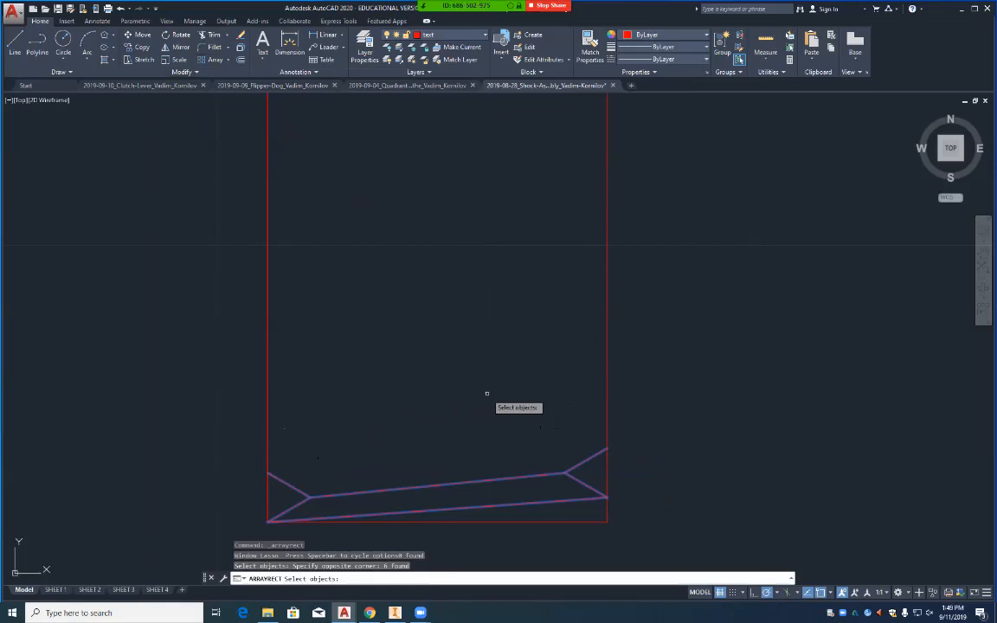
key(Return)
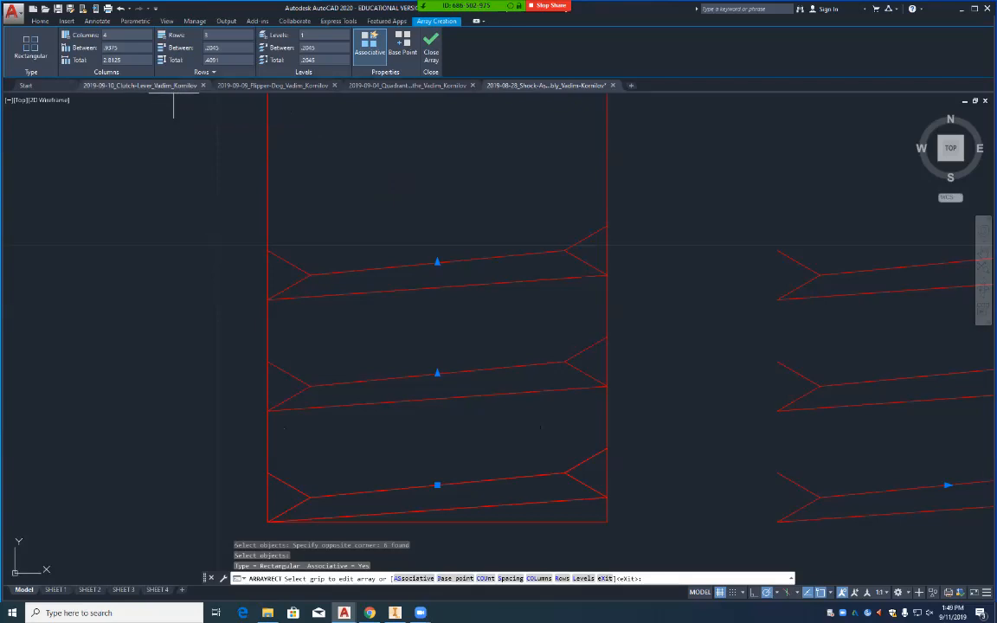
Step: Set the thread array to 11 rows and 1 column with a row spacing of 1/11, and finish it
mouse_move(173, 85)
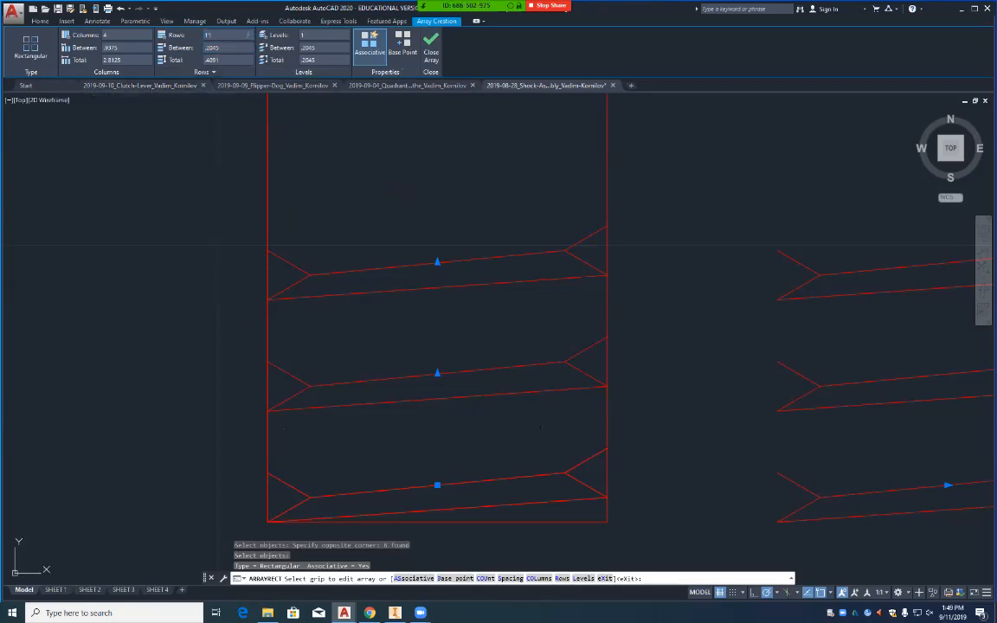
key(Return)
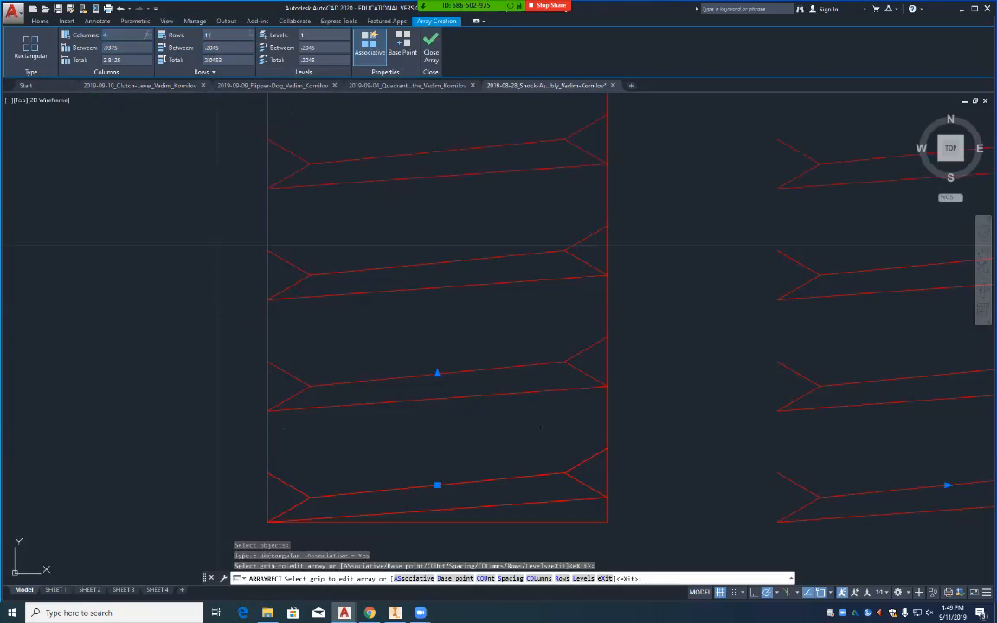
text(1)
key(Return)
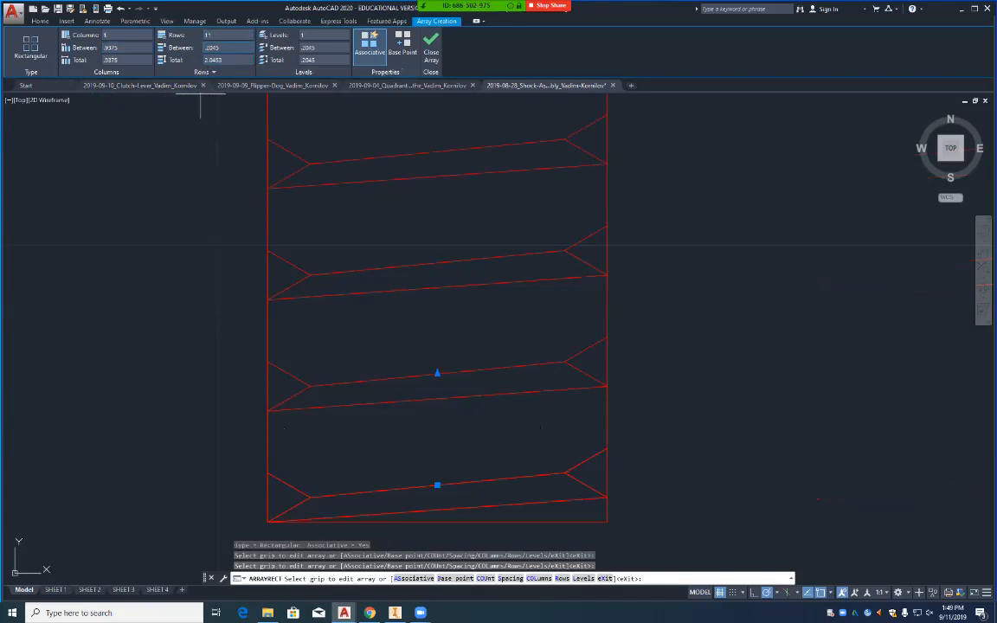
text(1/11)
key(Return)
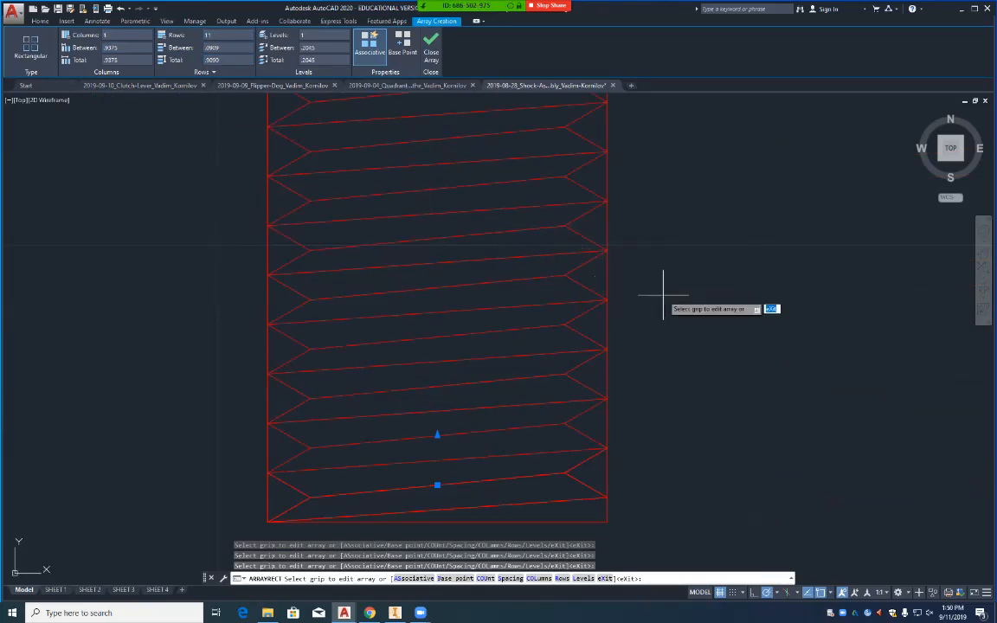
key(Return)
Step: Examine where the topmost arrayed thread meets the horizontal line at the upper end of the threaded section
scroll(664, 295, down, 2)
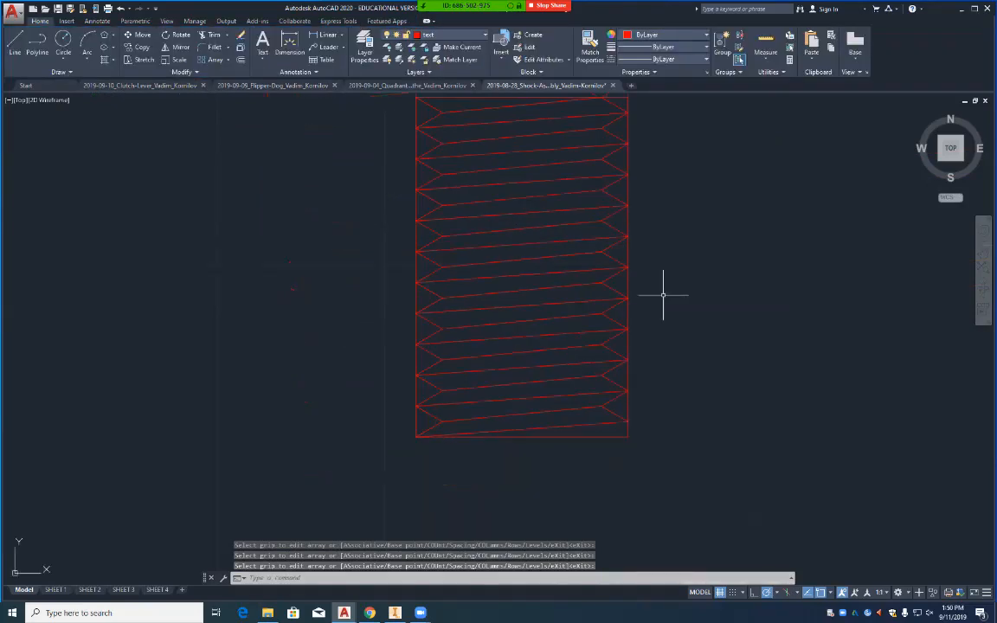
middle_drag(663, 215, 643, 296)
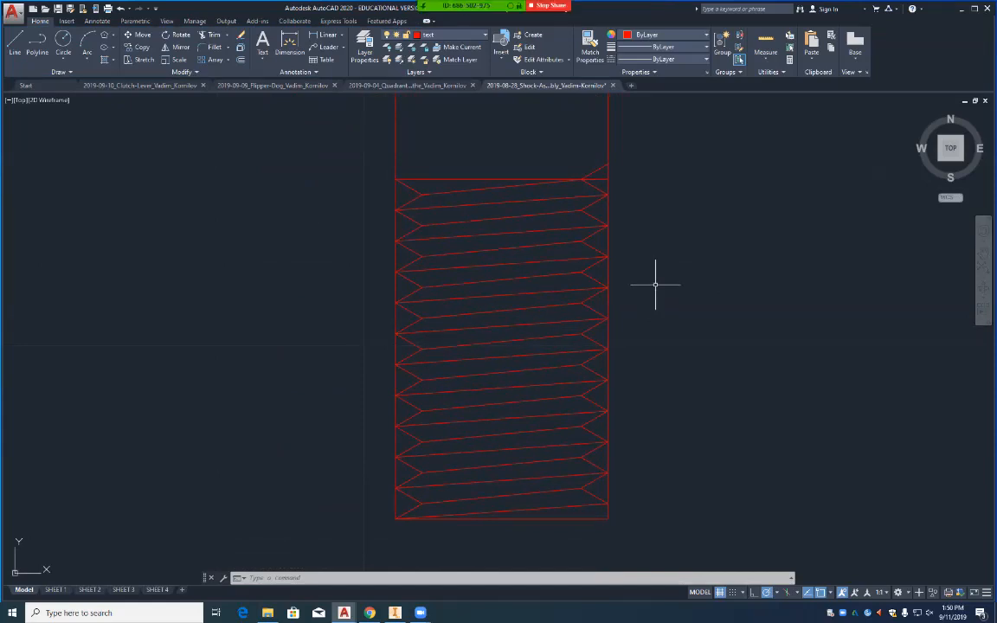
scroll(658, 278, up, 5)
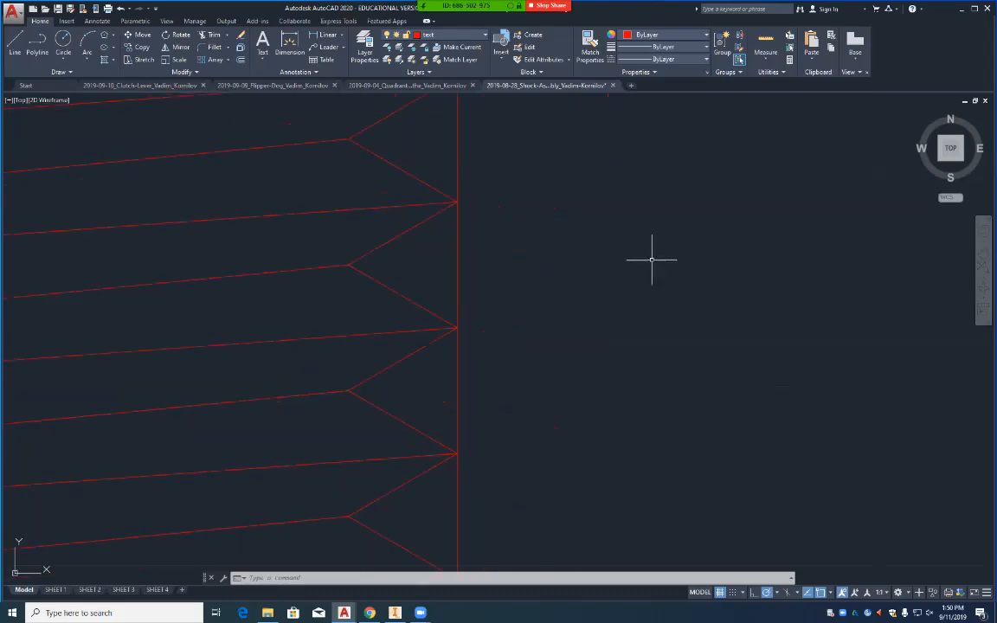
mouse_move(551, 202)
middle_down()
mouse_move(630, 312)
mouse_move(832, 515)
middle_up()
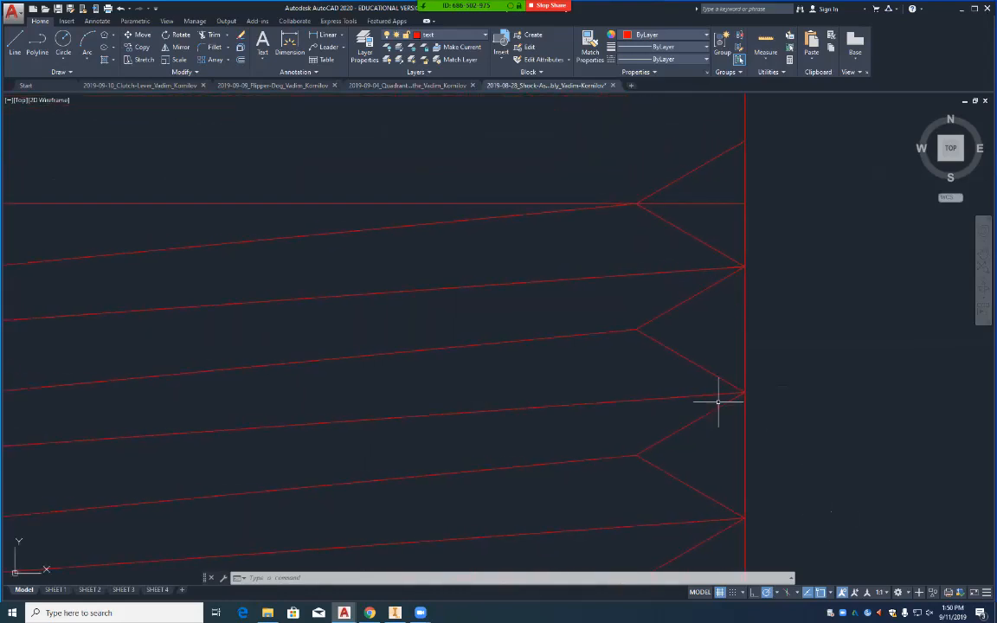
scroll(668, 237, up, 4)
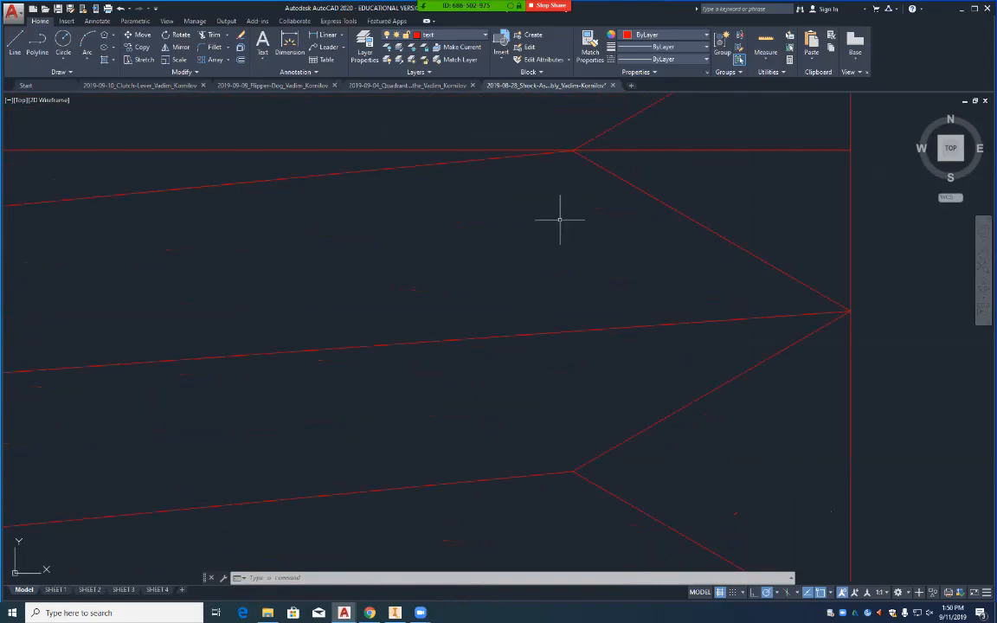
middle_drag(560, 218, 690, 396)
scroll(690, 395, up, 2)
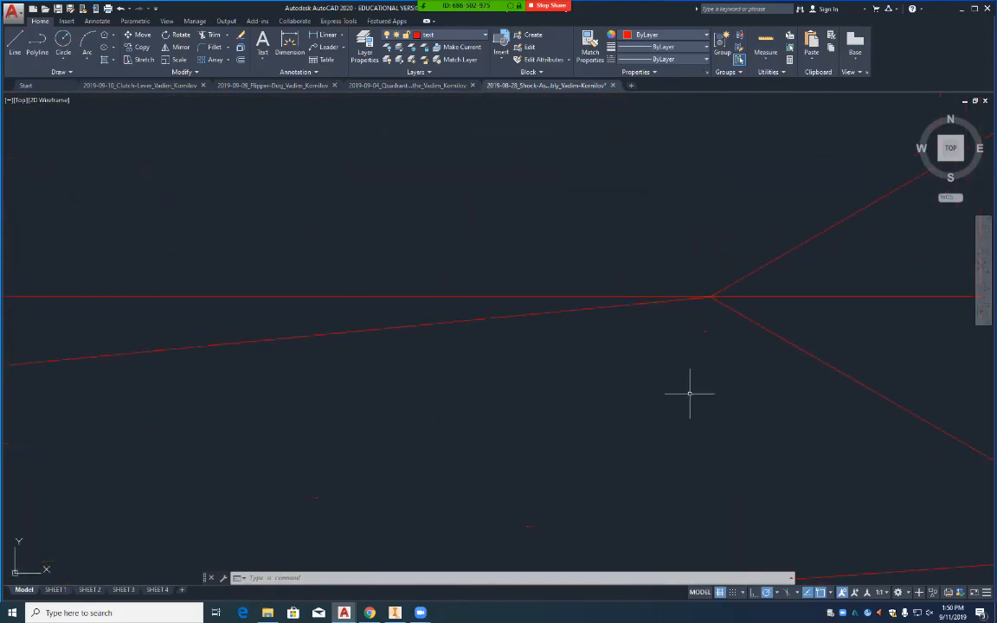
scroll(690, 394, up, 2)
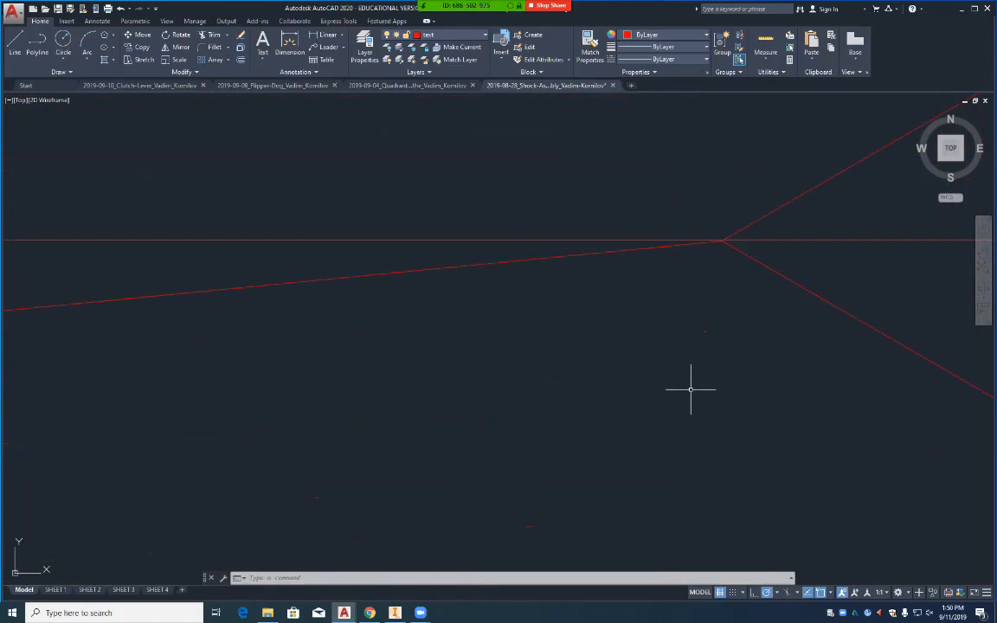
scroll(691, 388, down, 4)
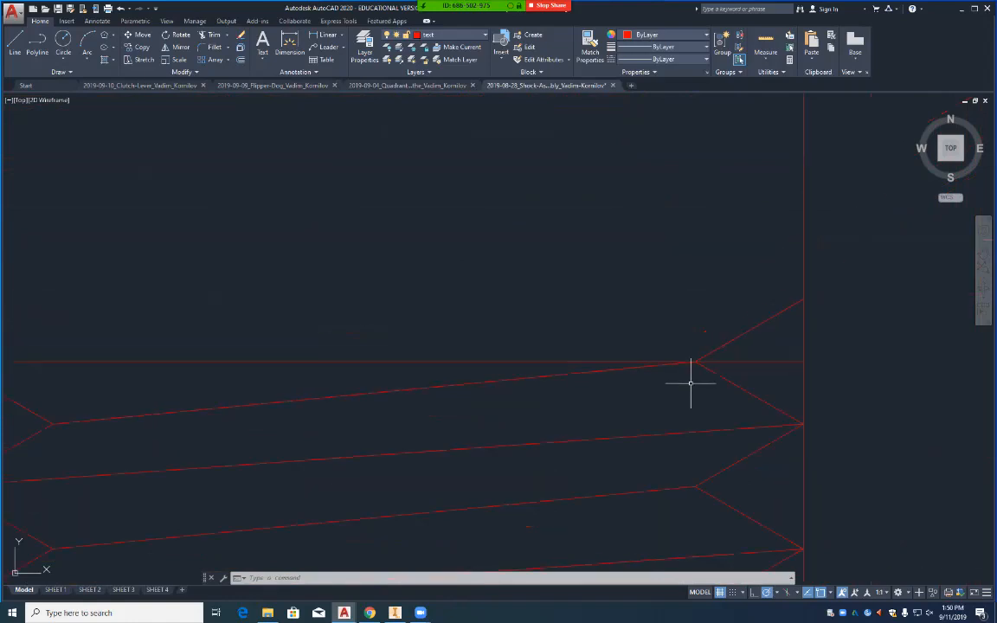
Step: Trim both vertical shank edges below the horizontal line at the upper end of the thread
text(TR)
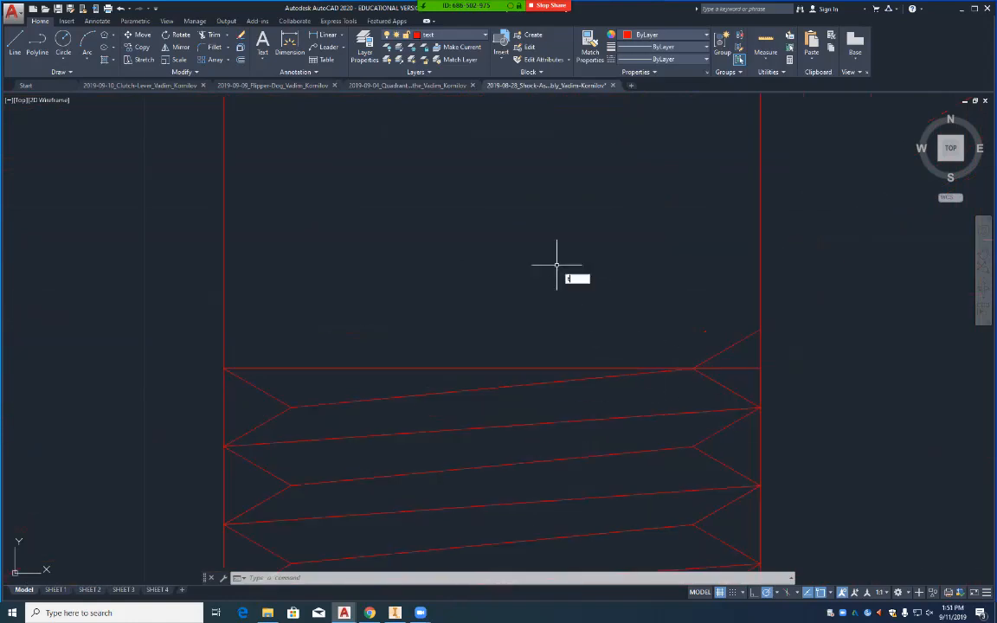
key(Return)
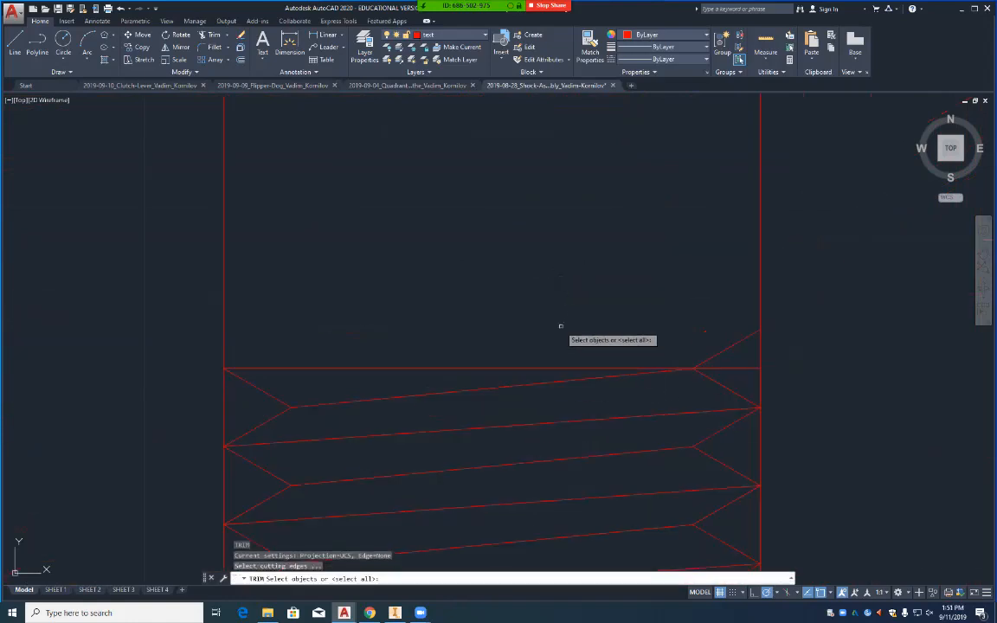
click(546, 369)
key(Return)
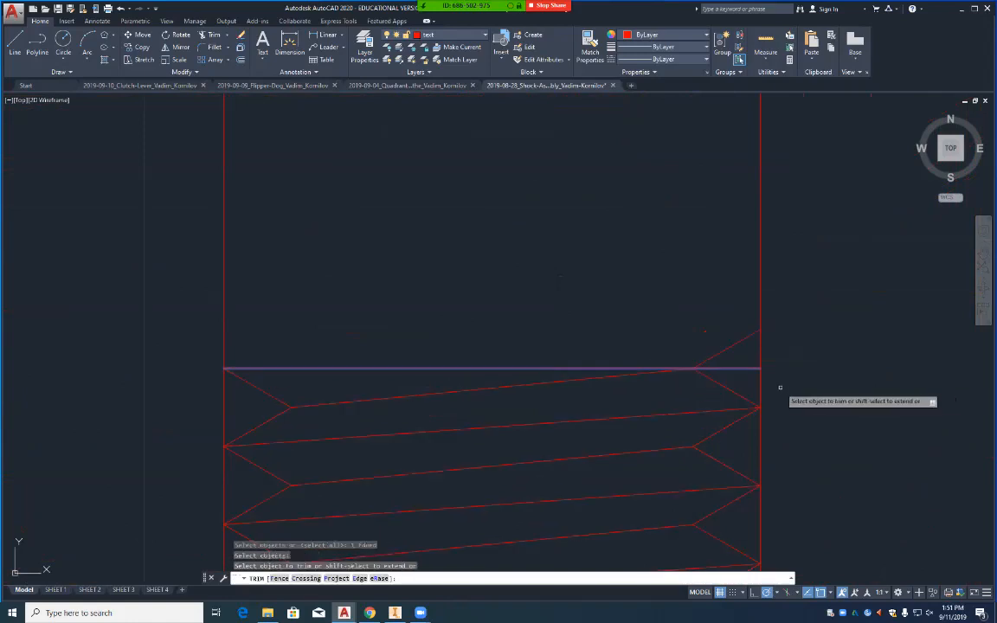
click(762, 389)
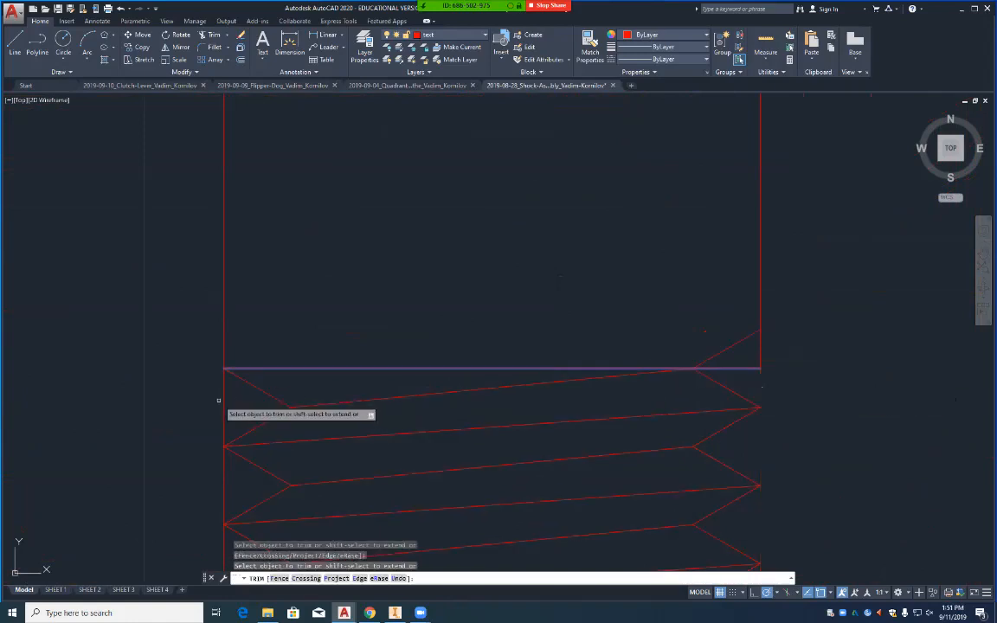
key(Return)
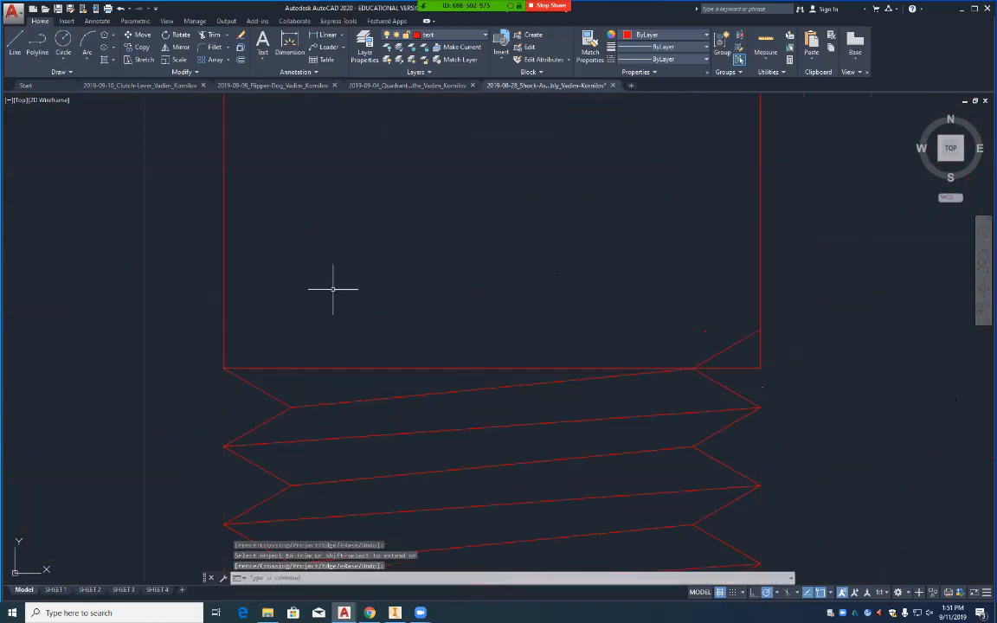
Step: Explode the thread array into individual lines
text(EX)
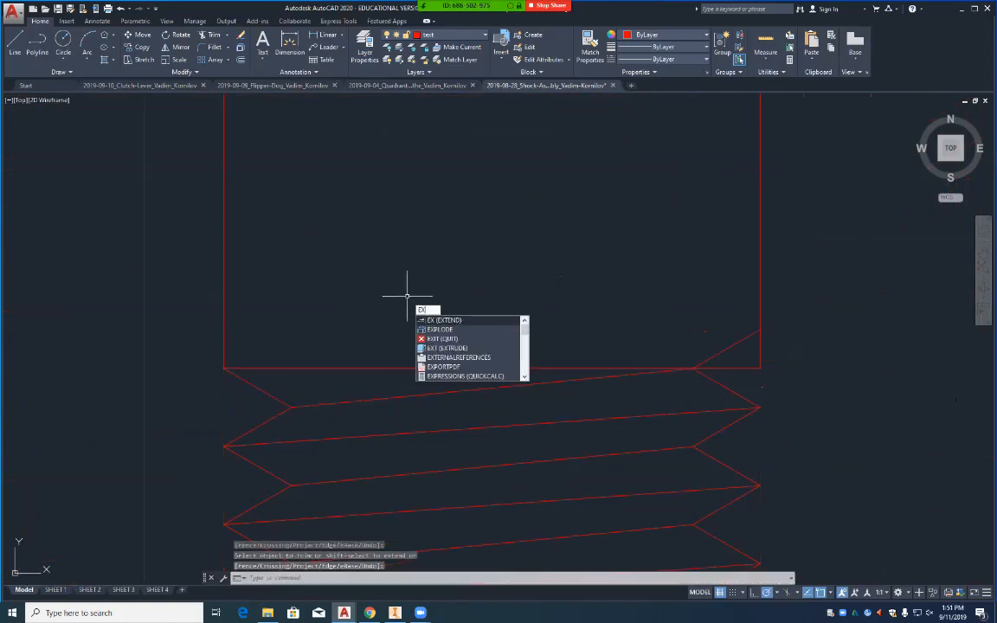
key(Return)
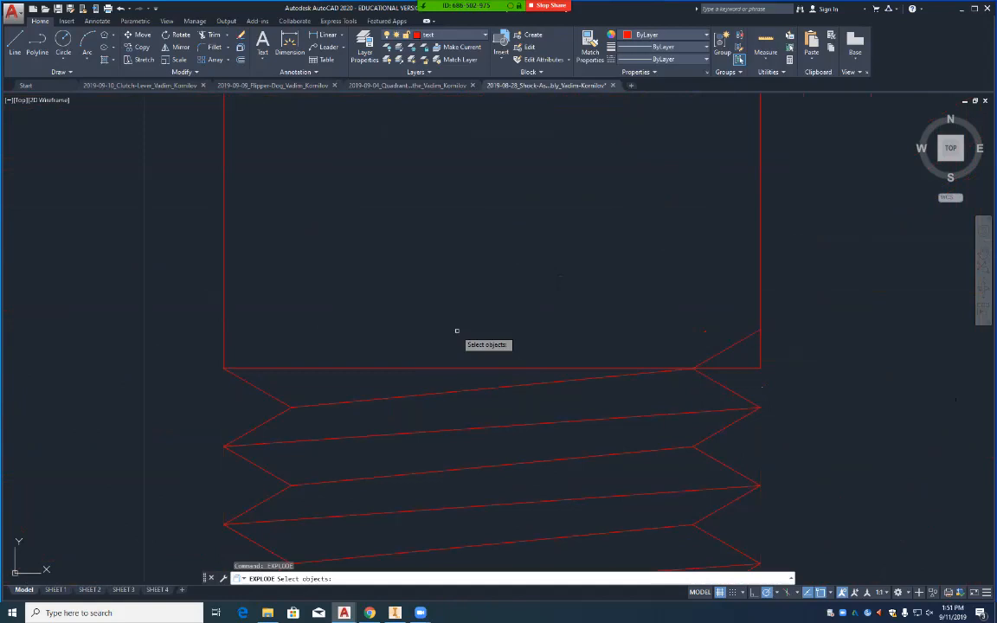
click(465, 392)
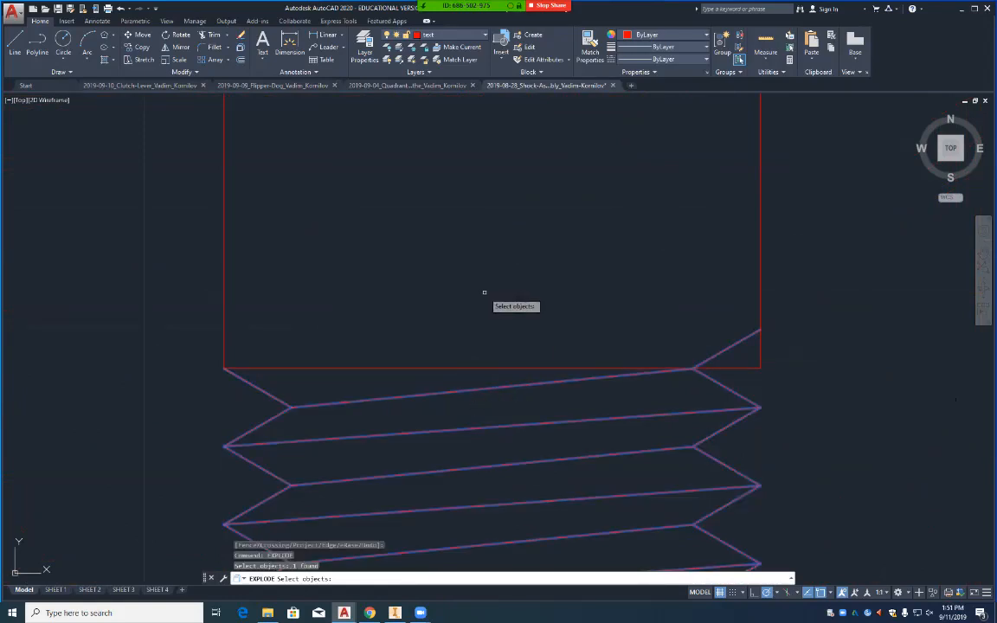
key(Return)
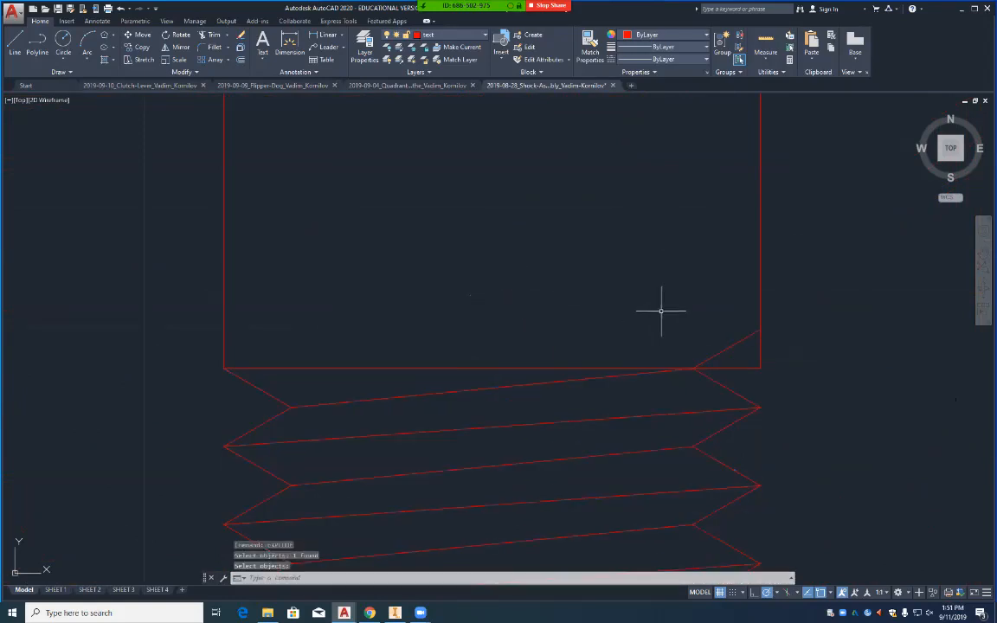
Step: Trim the topmost right thread line where it extends above the horizontal line at the thread's upper end
text(tr)
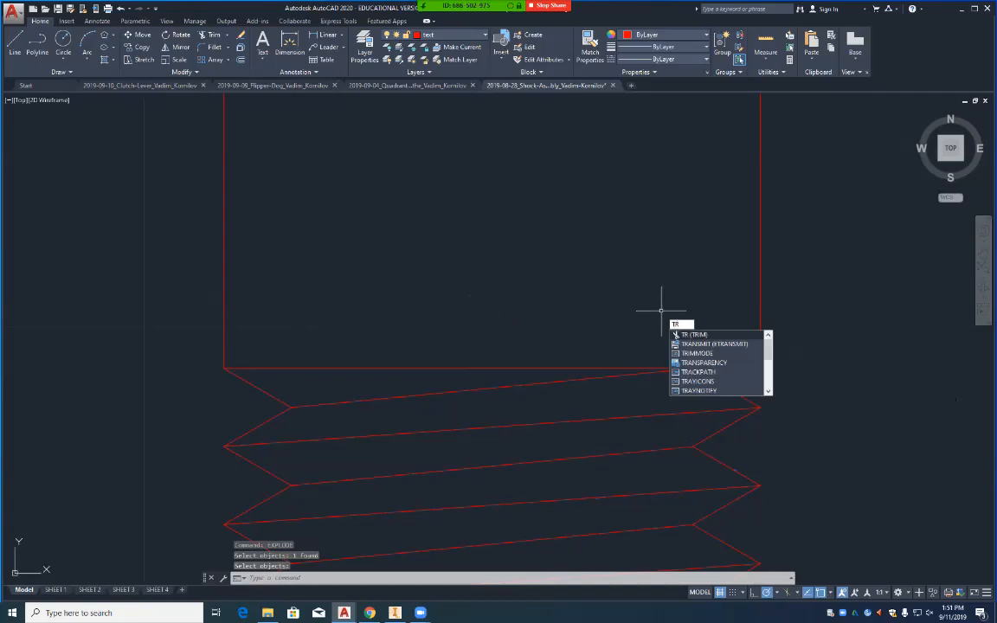
key(Return)
scroll(679, 339, down, 3)
scroll(679, 339, up, 10)
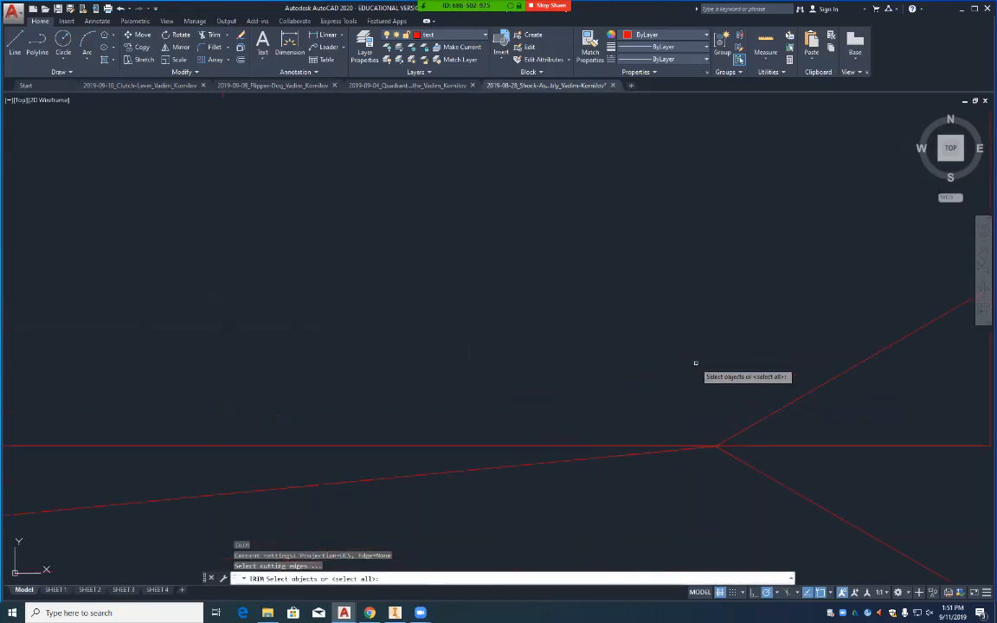
scroll(760, 466, up, 2)
scroll(760, 464, up, 6)
mouse_move(756, 450)
middle_down()
mouse_move(686, 401)
mouse_move(656, 355)
middle_up()
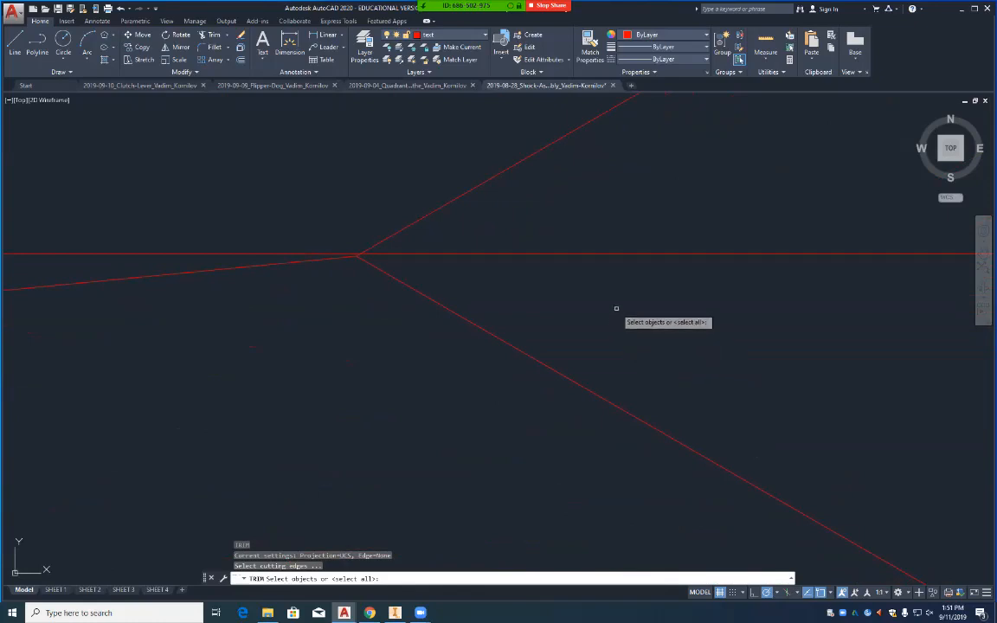
click(619, 254)
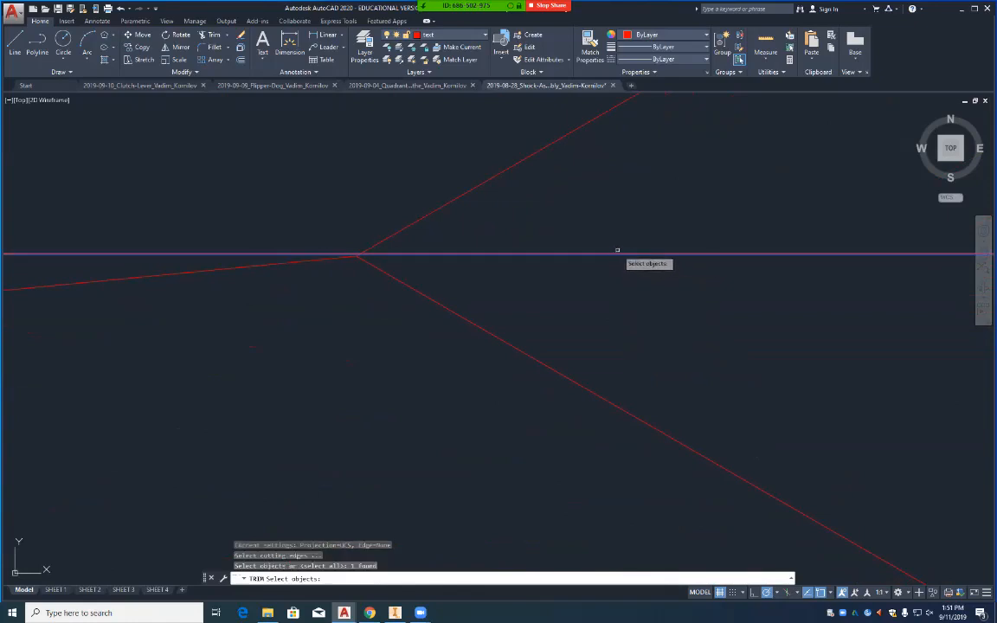
key(Return)
click(518, 163)
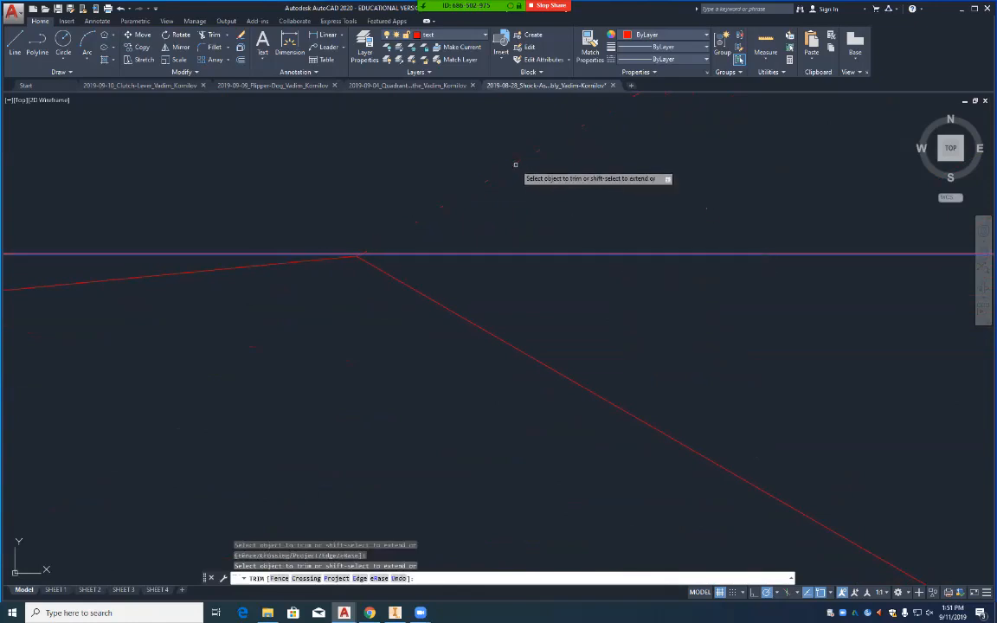
key(Return)
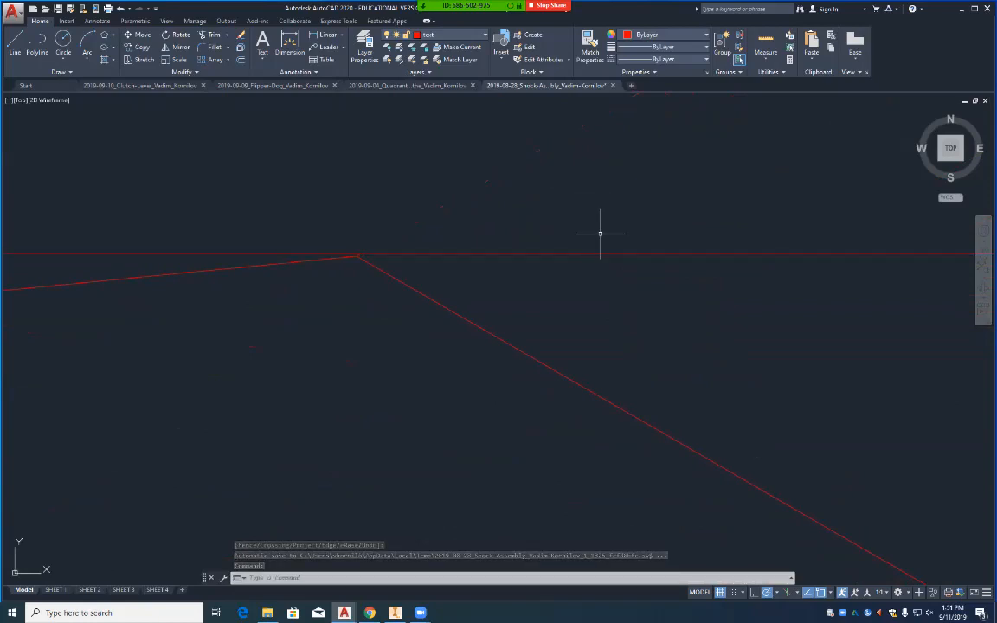
scroll(602, 235, down, 1)
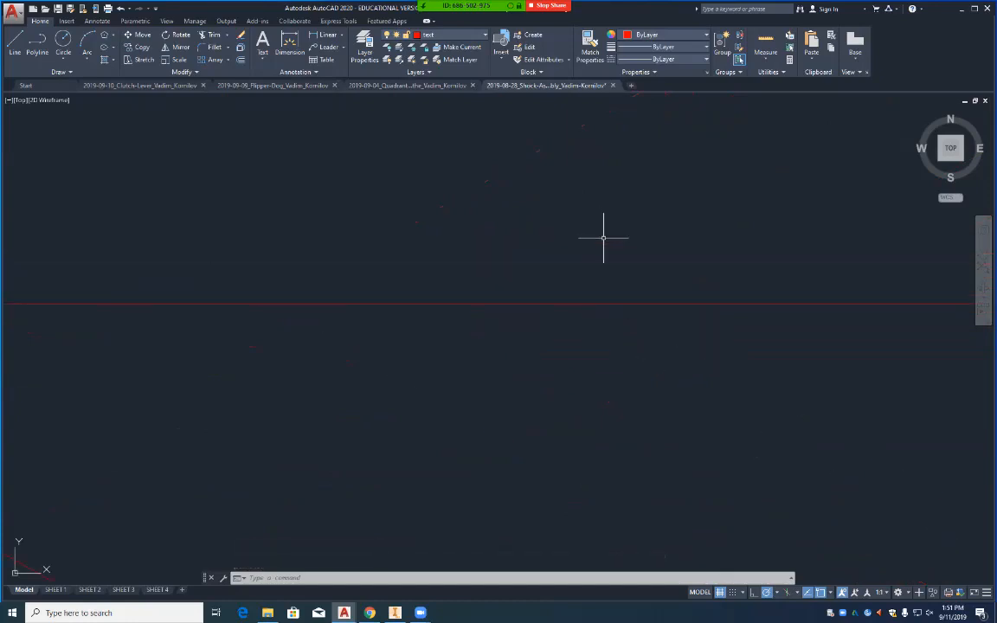
scroll(604, 237, down, 3)
scroll(604, 237, down, 2)
scroll(658, 343, down, 2)
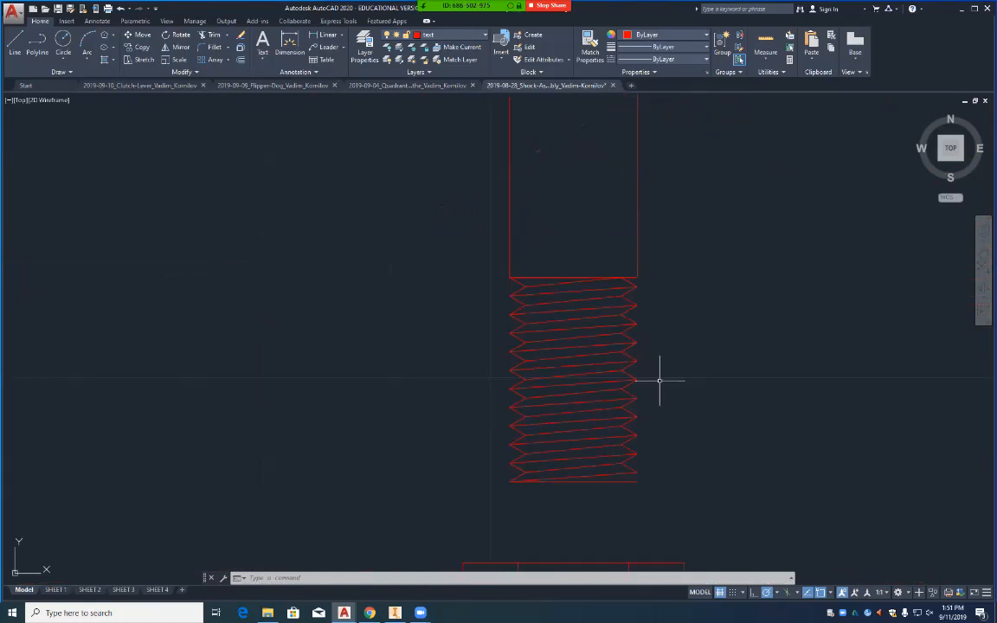
scroll(678, 350, down, 2)
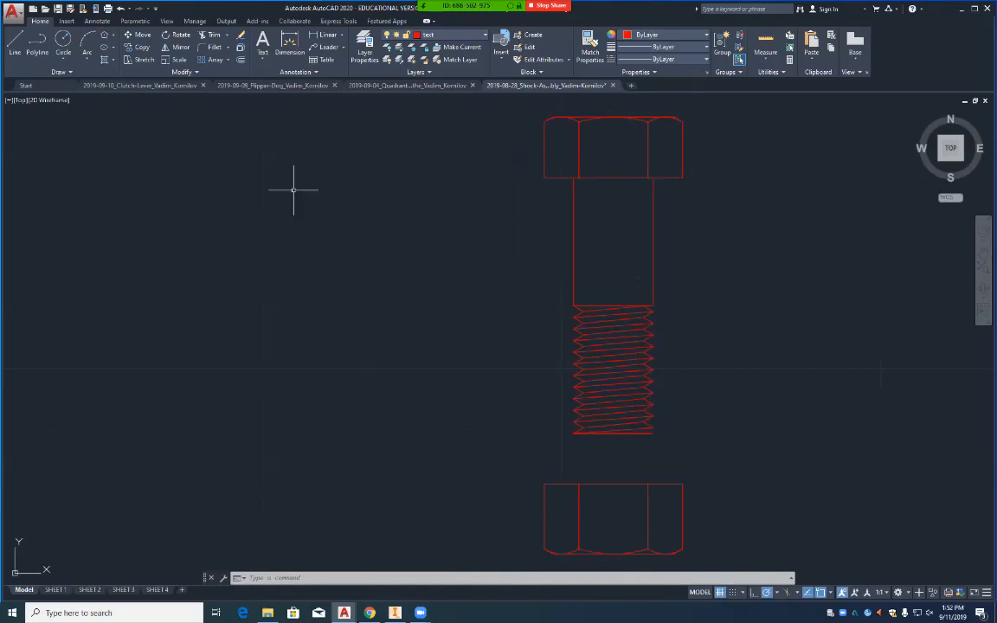
Step: Draw a vertical construction line from the second-lowest left thread root down past the bolt's bottom horizontal line
scroll(544, 394, down, 1)
scroll(612, 399, up, 9)
mouse_move(579, 530)
middle_down()
mouse_move(530, 289)
mouse_move(537, 262)
middle_up()
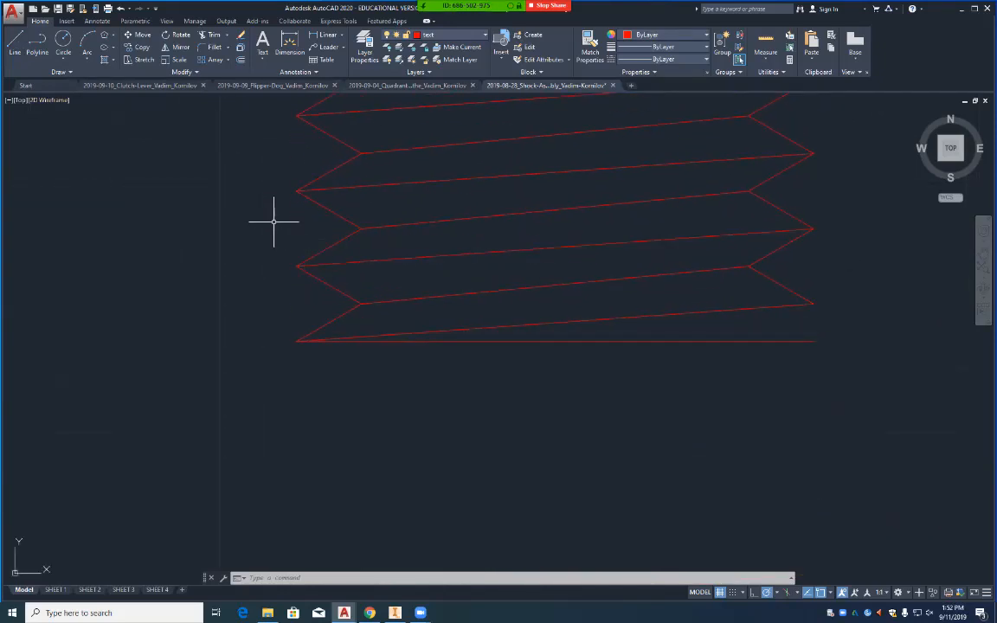
text(l)
key(Return)
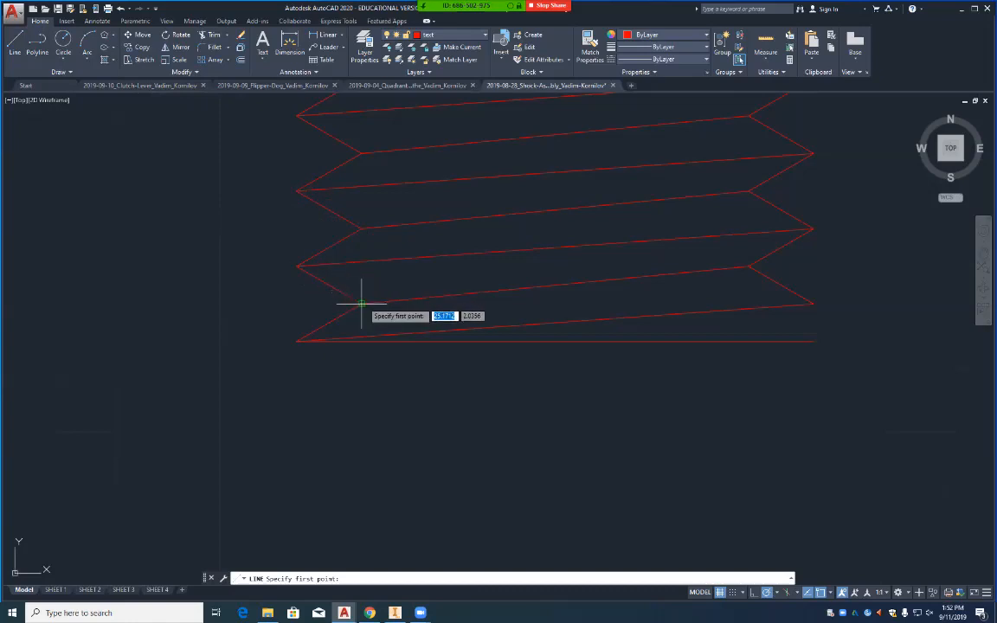
click(362, 229)
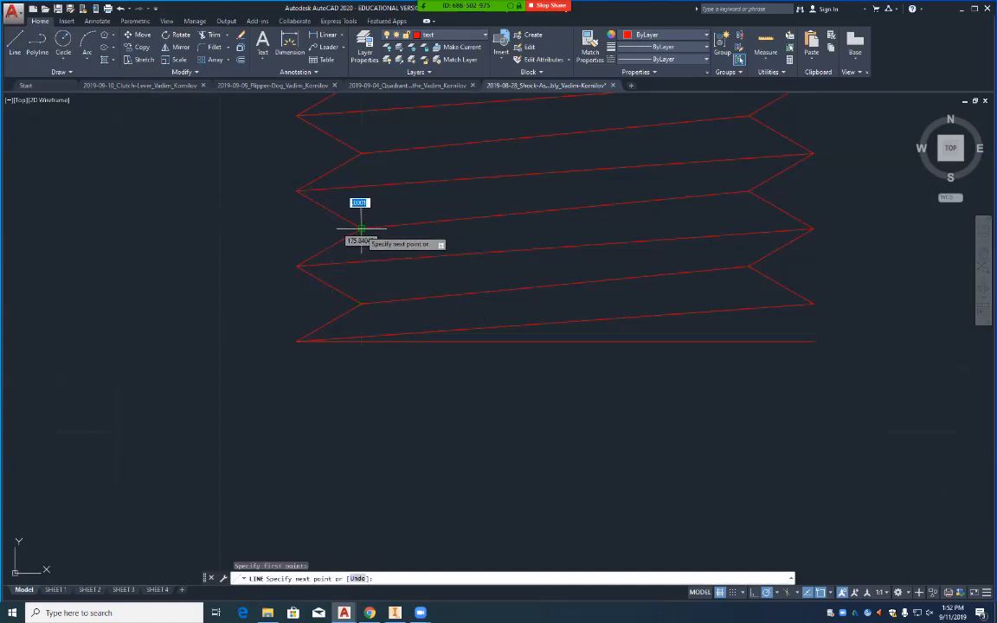
click(361, 396)
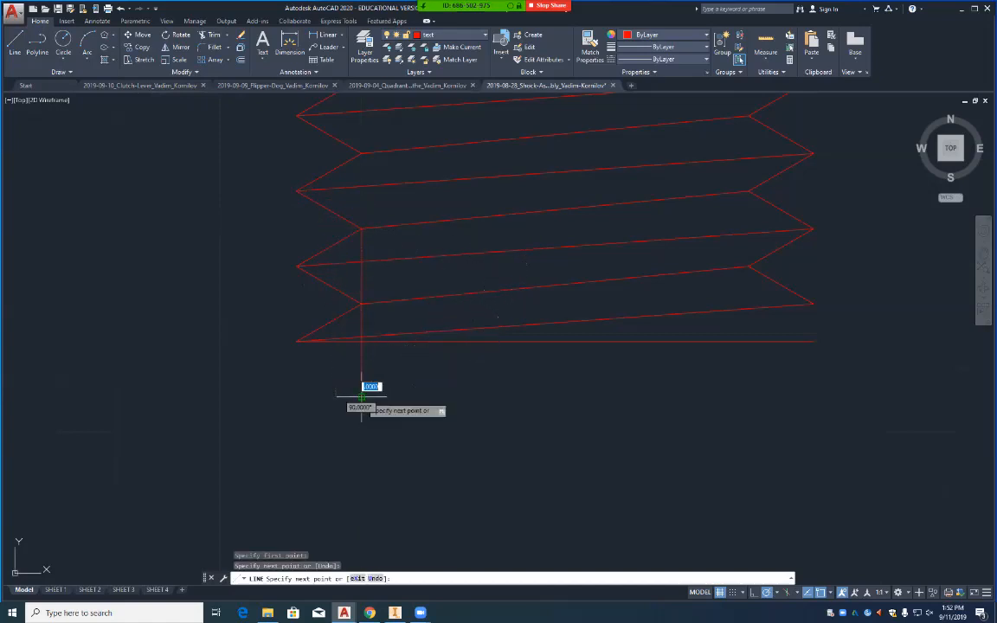
key(Return)
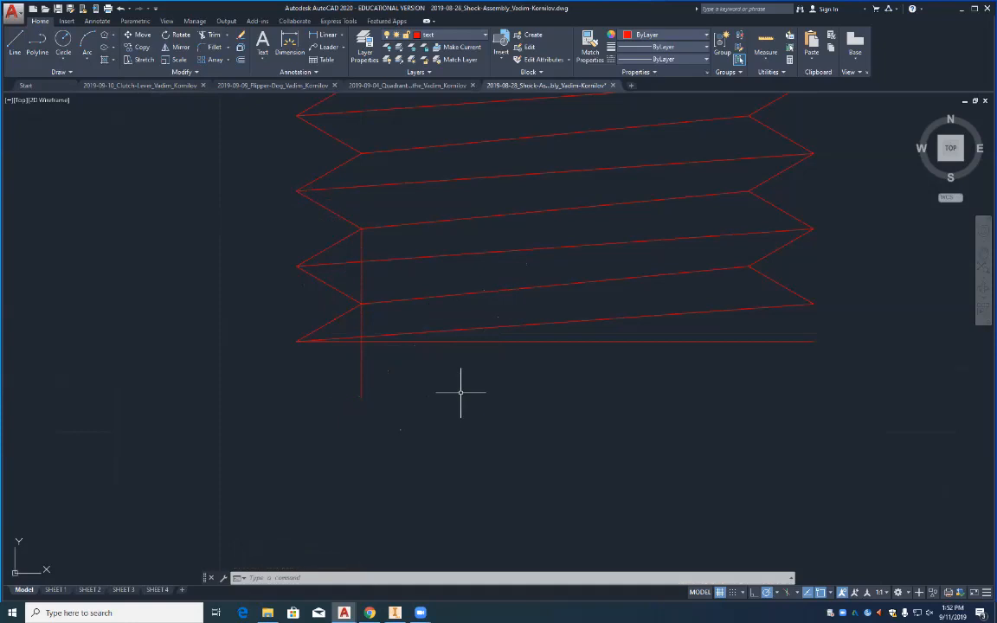
Step: Draw a line 1 unit long at 135 degrees from where the left construction line crosses the bottom horizontal line
text(l)
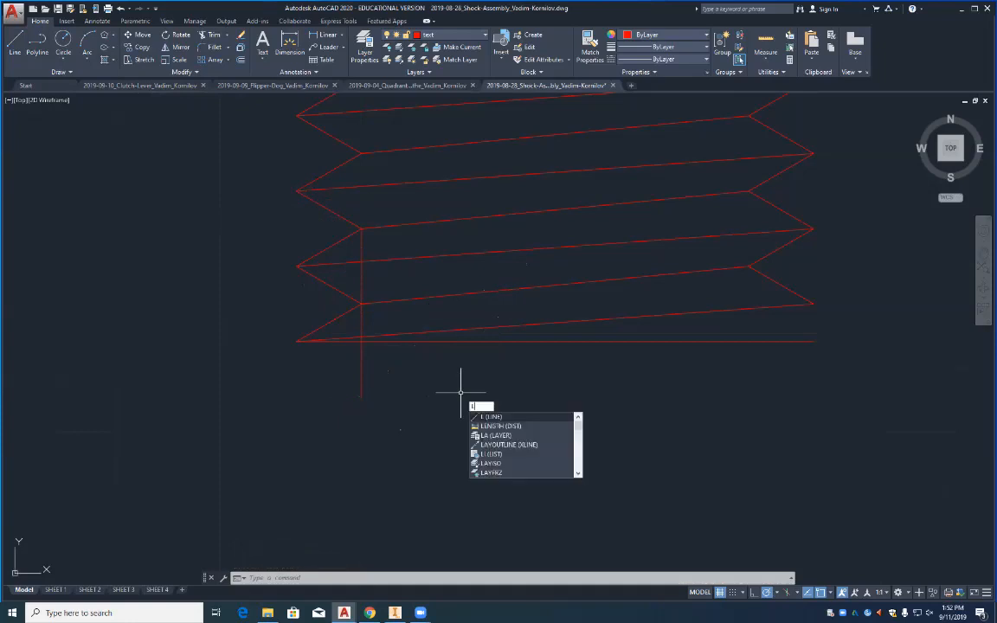
key(Return)
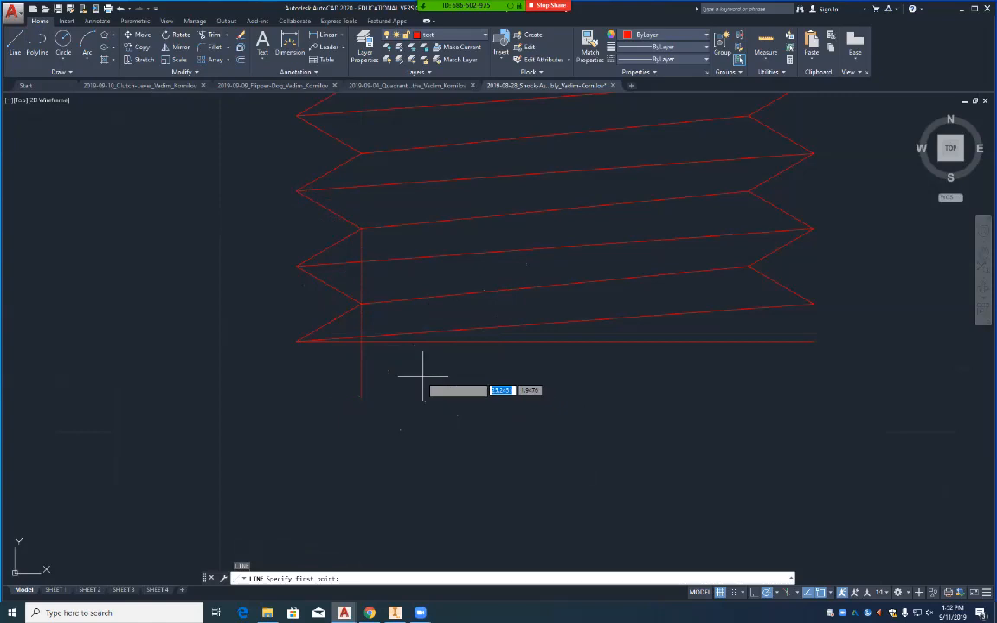
click(361, 340)
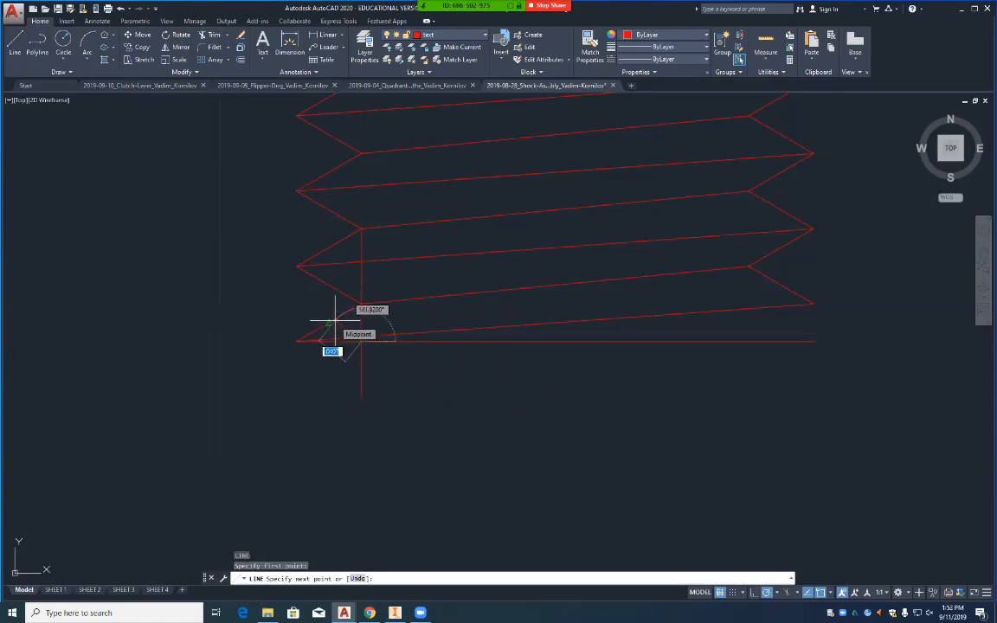
key(F8)
text(1)
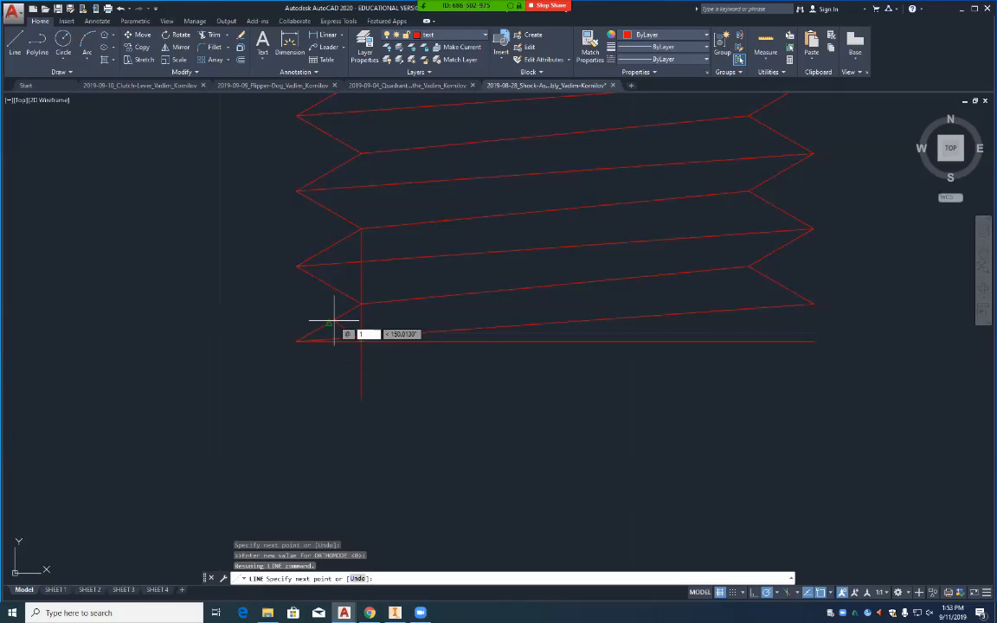
key(Tab)
text(135)
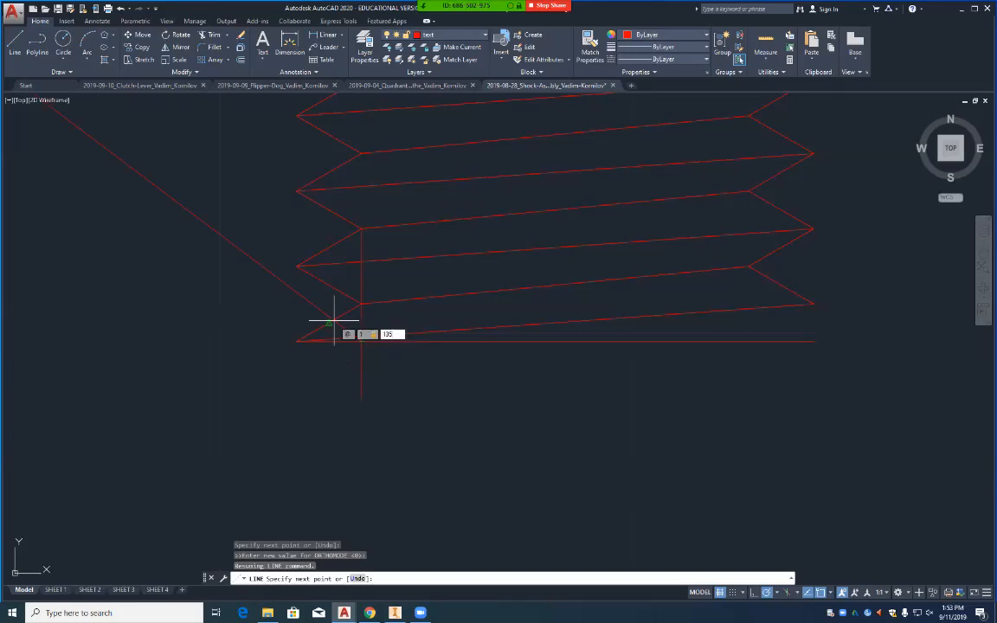
key(Return)
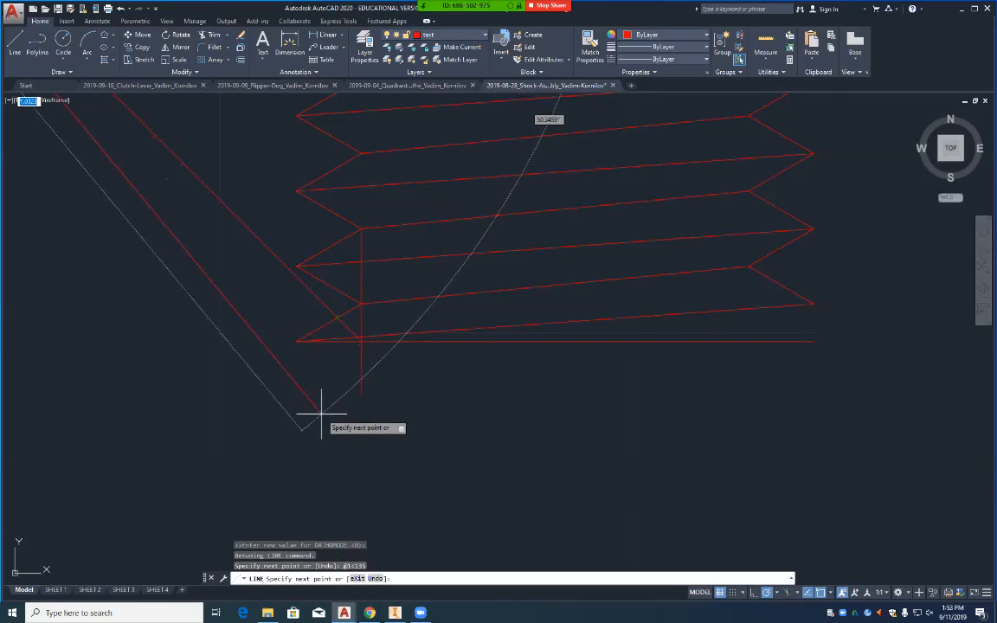
key(Return)
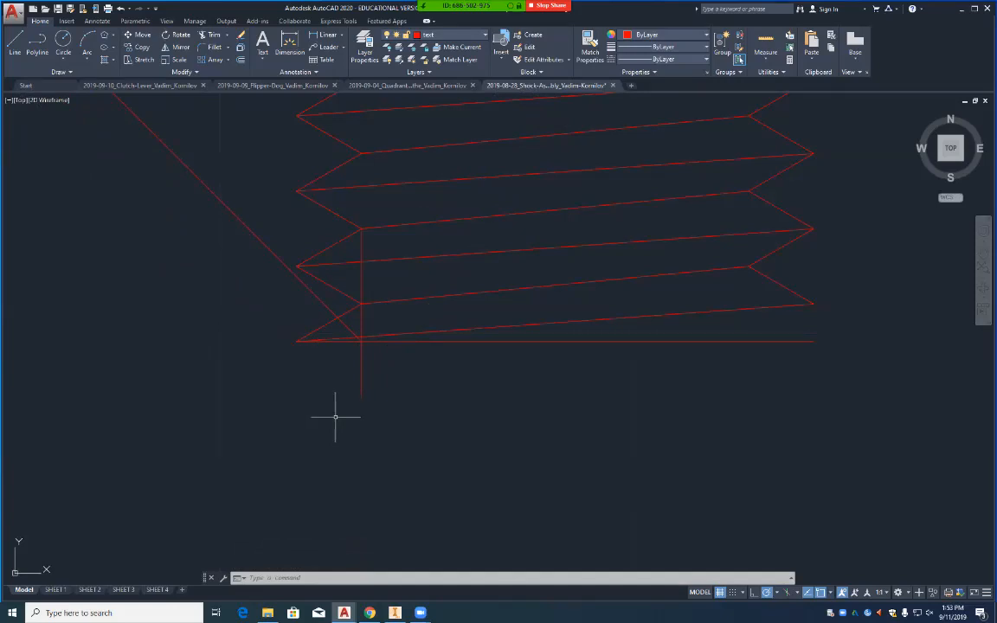
Step: Fillet the 135-degree line with the lowest left thread flank to form a sharp corner
text(f)
key(Return)
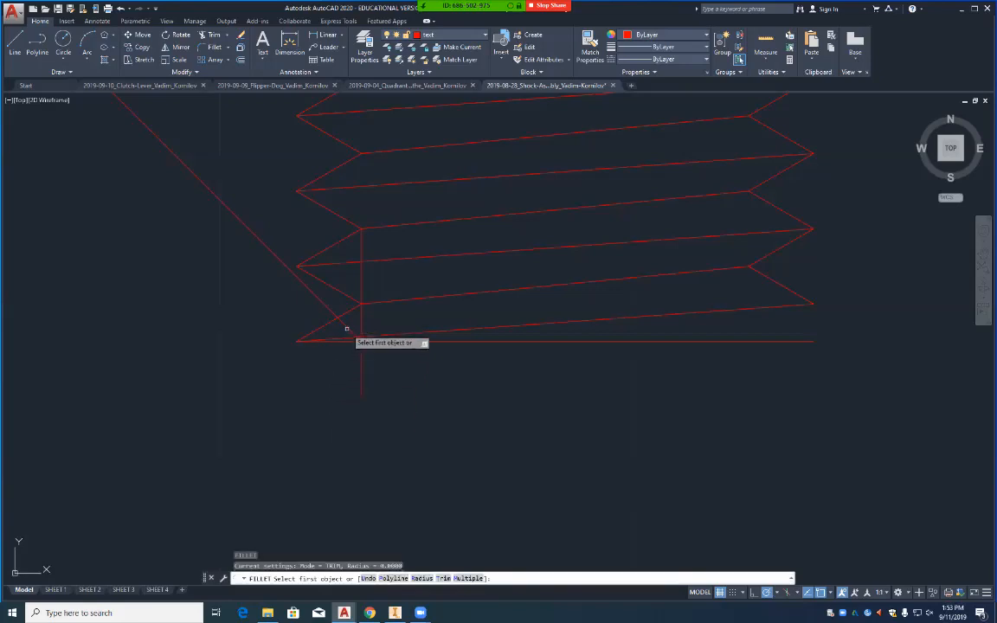
click(345, 327)
click(345, 326)
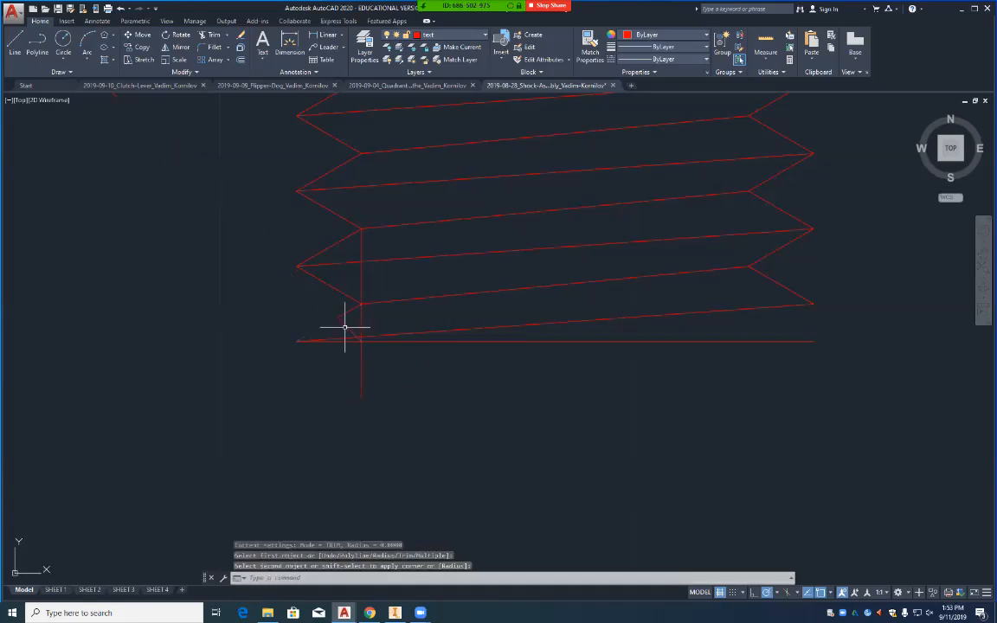
Step: Delete the vertical construction line through the left thread roots
key(Return)
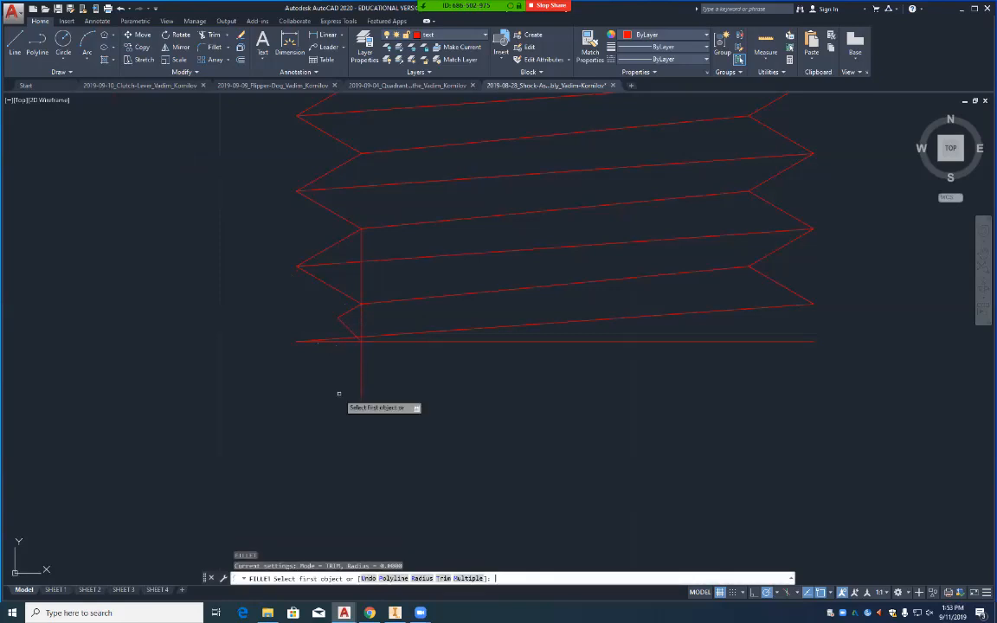
click(361, 384)
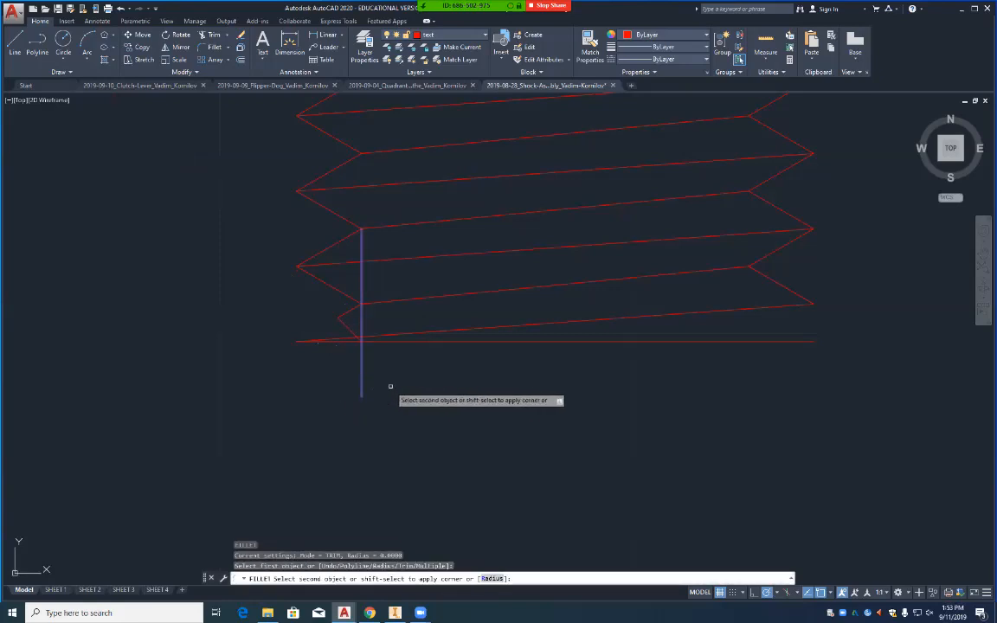
key(Escape)
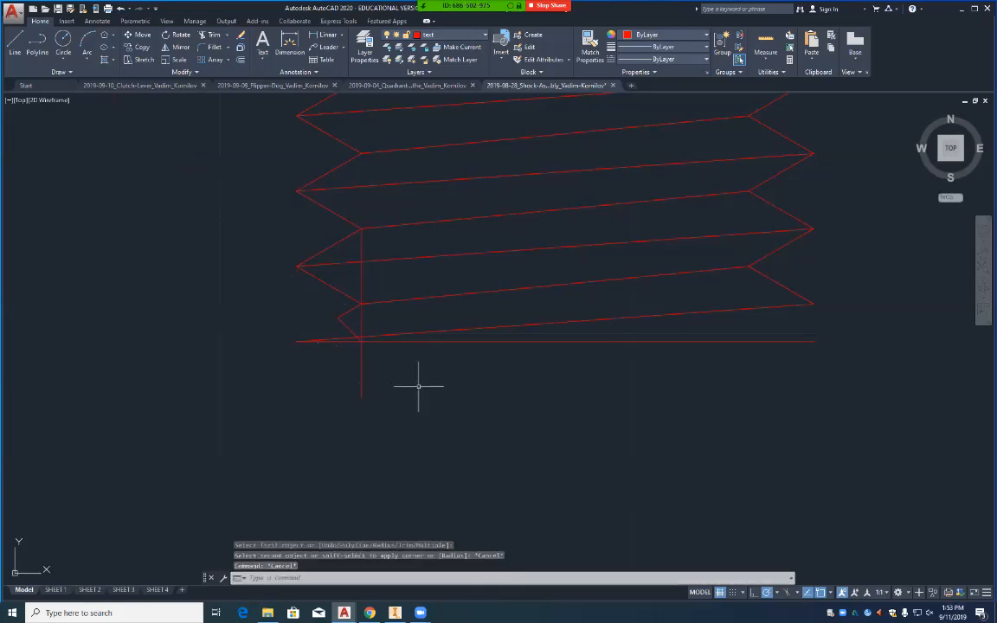
click(362, 369)
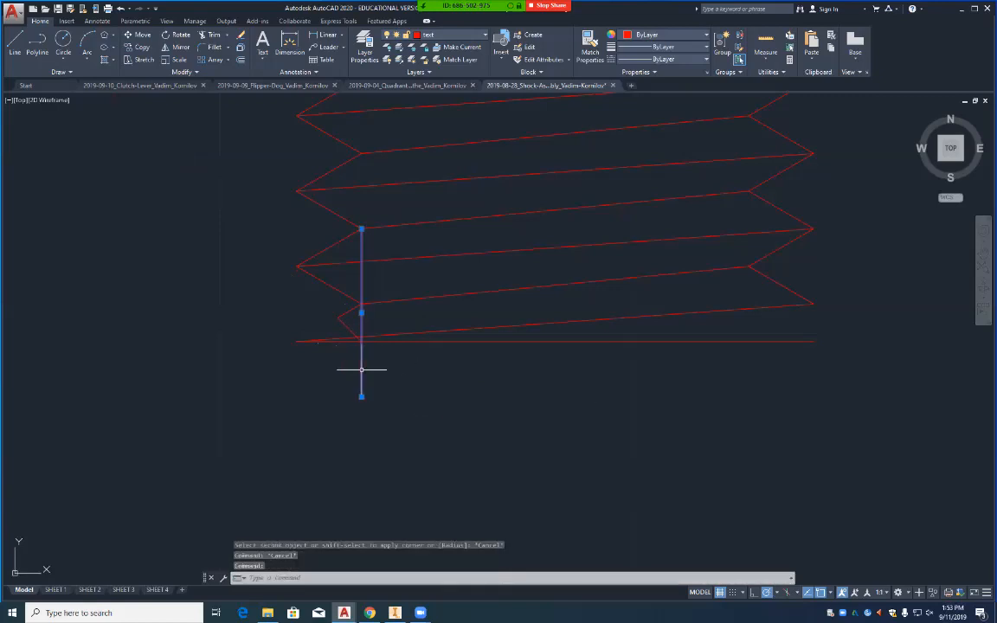
key(Delete)
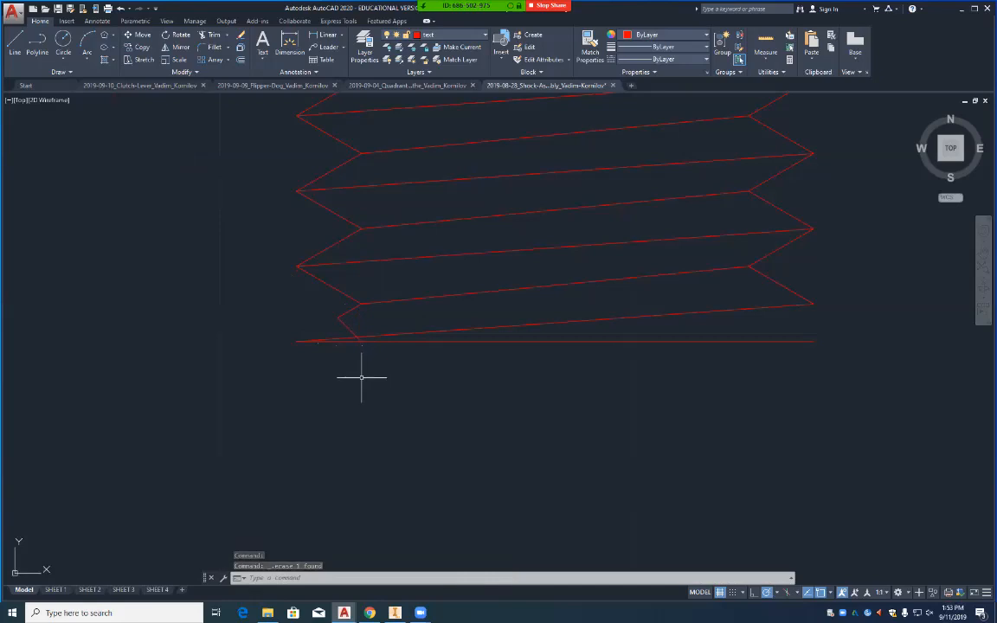
Step: Trim the bottom horizontal line where it extends left beyond the 135-degree chamfer line
scroll(346, 374, up, 5)
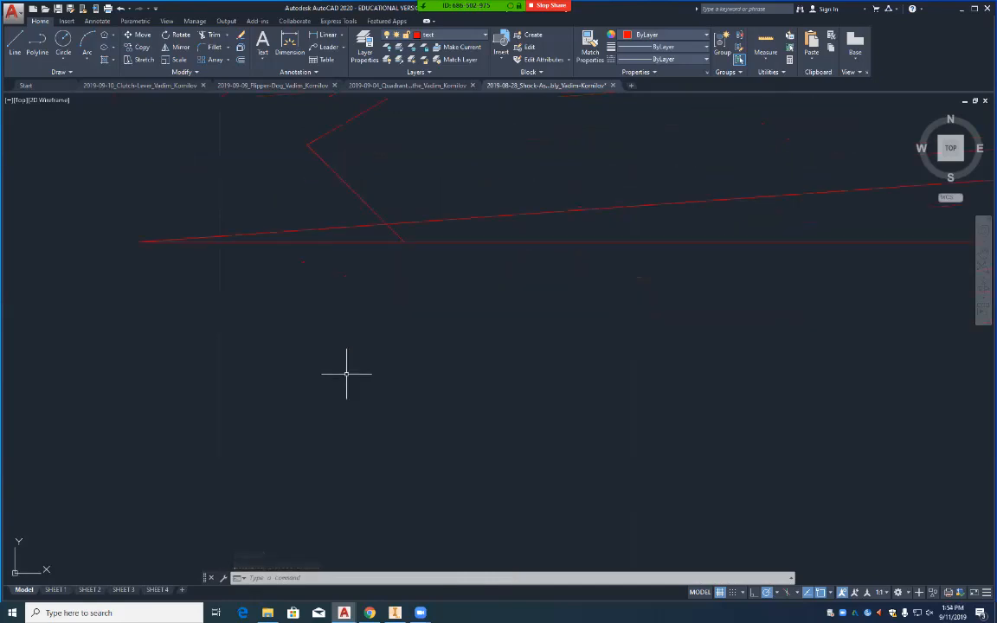
text(tr)
key(Return)
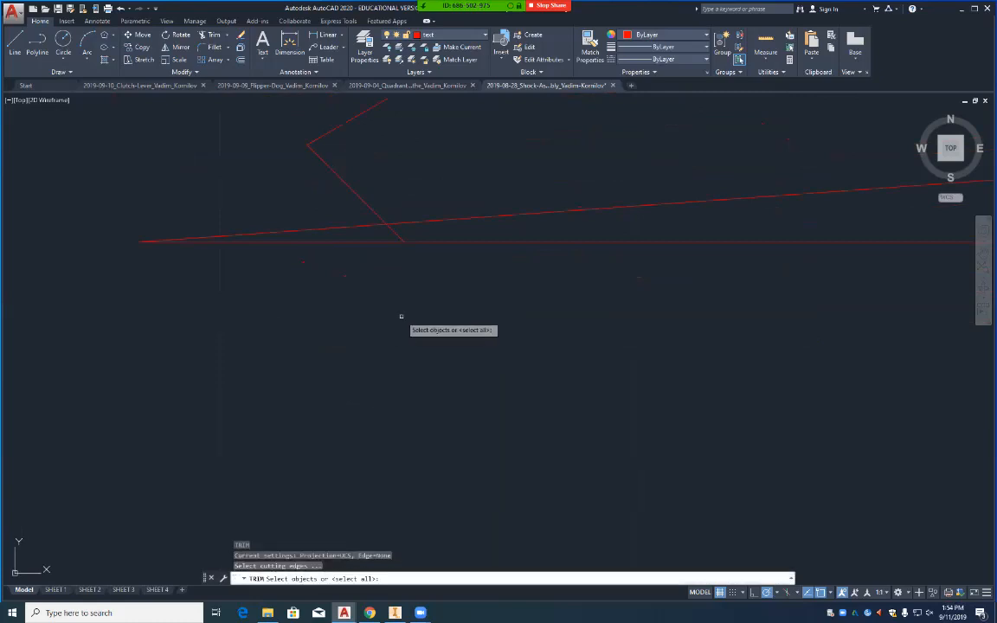
click(397, 235)
key(Return)
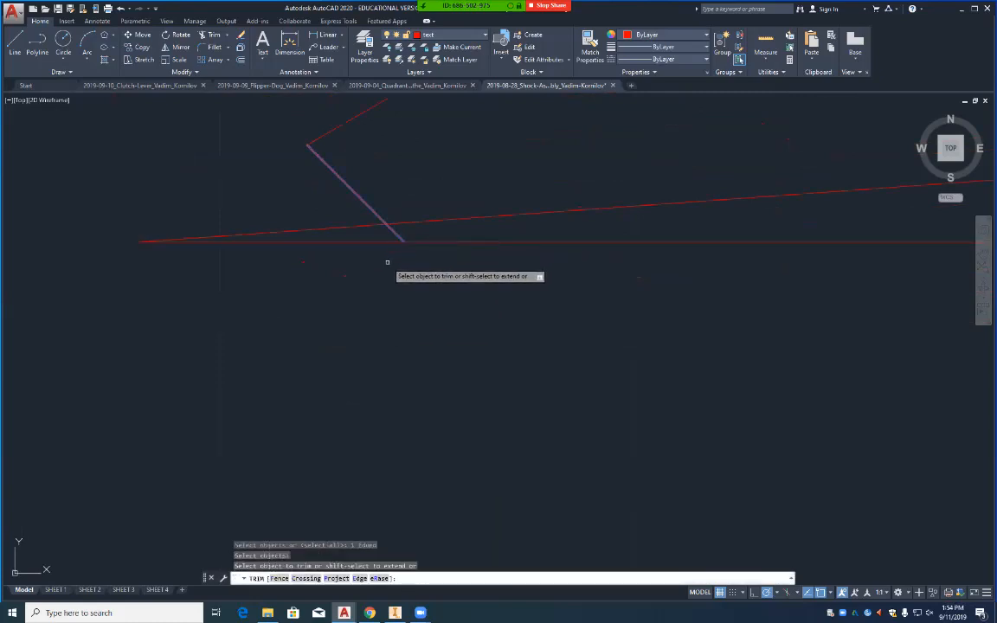
click(369, 241)
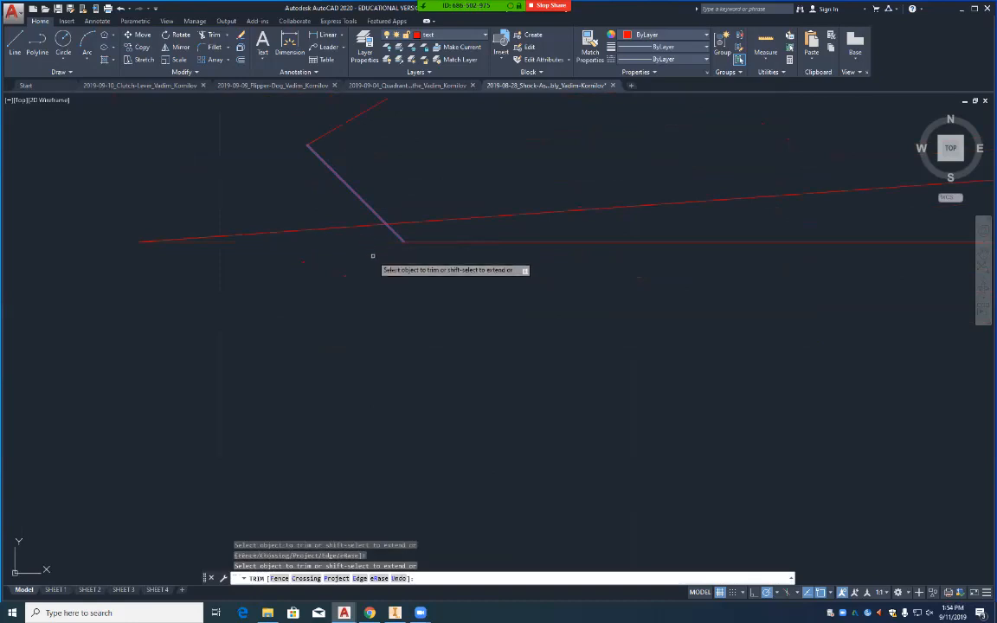
key(Return)
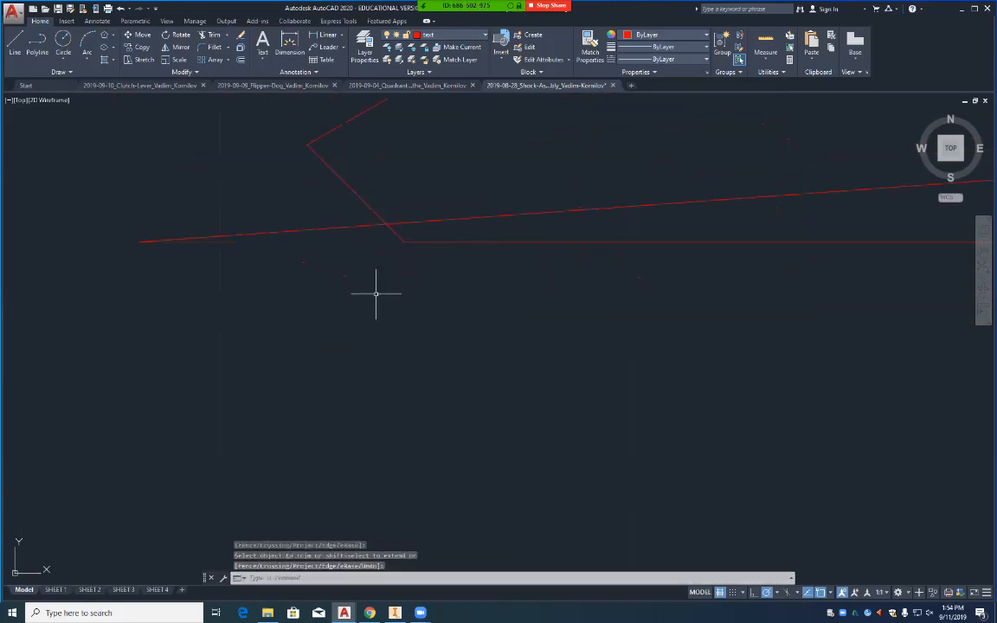
Step: Draw a vertical construction line from the second-lowest right thread root down past the bolt's bottom horizontal line
scroll(437, 342, down, 3)
scroll(437, 343, down, 2)
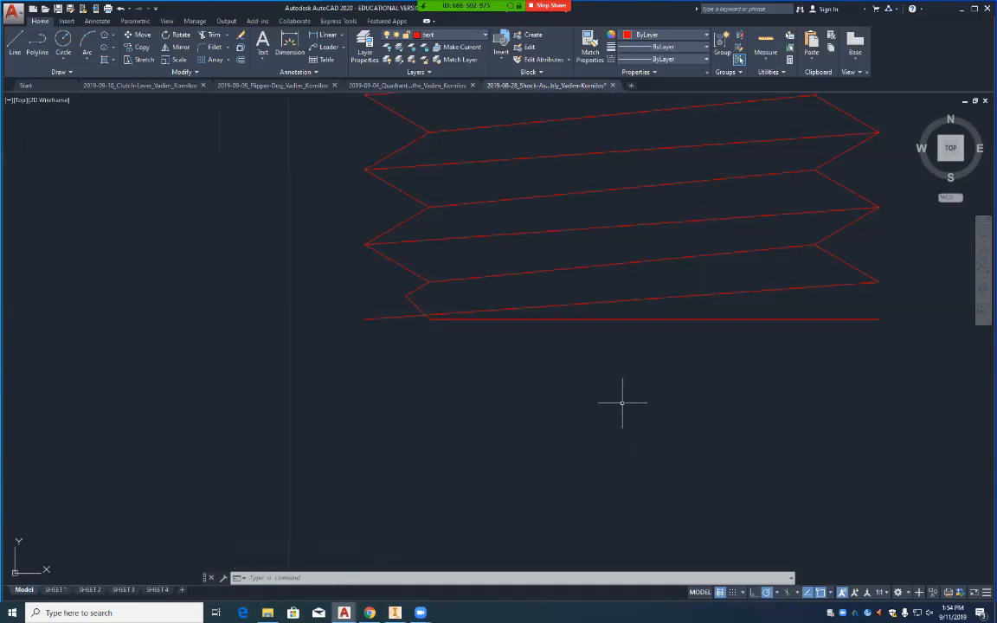
text(t)
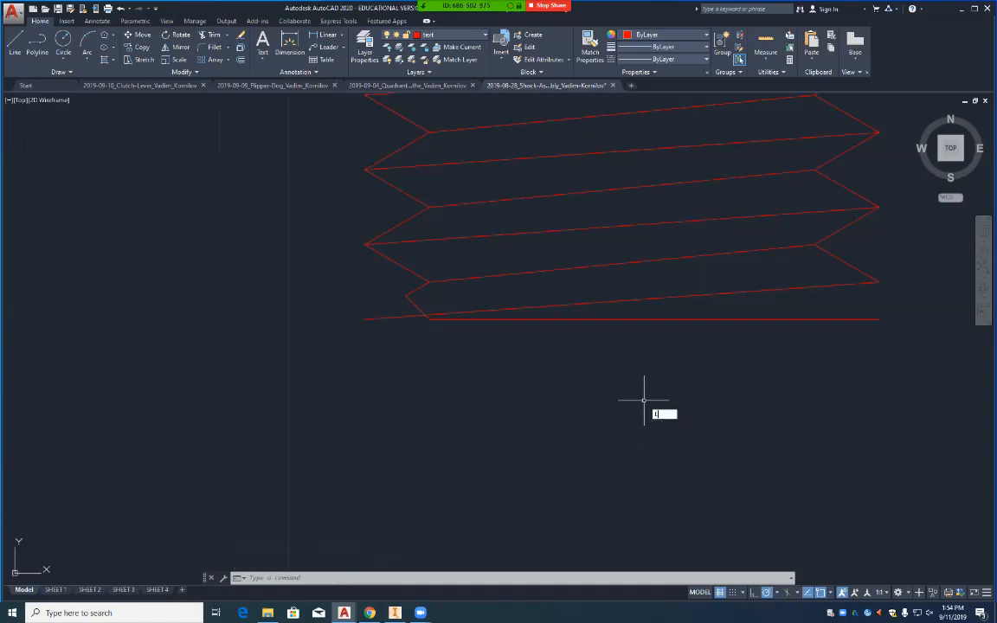
key(Return)
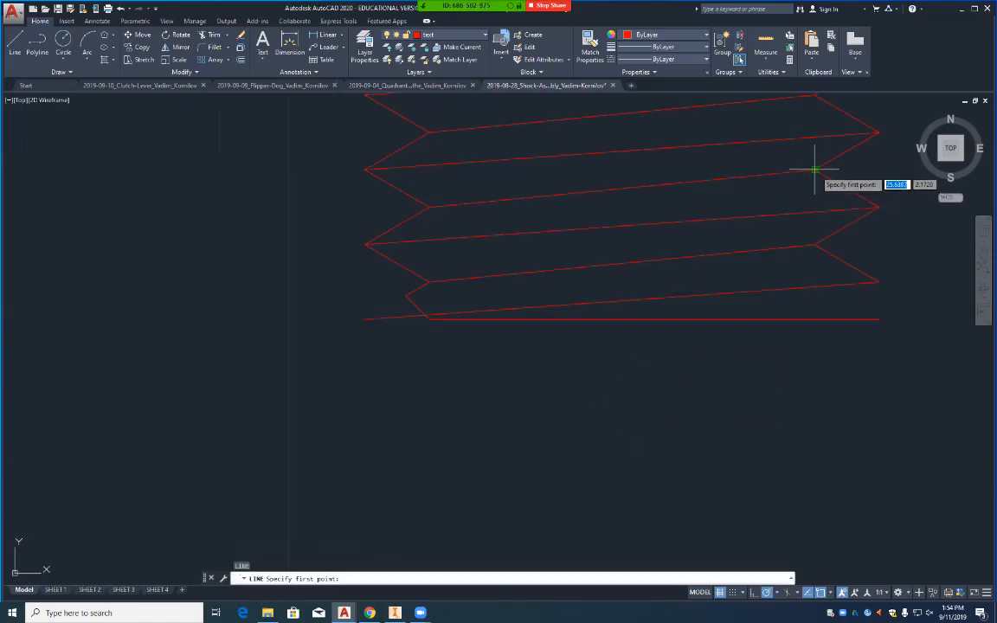
click(815, 171)
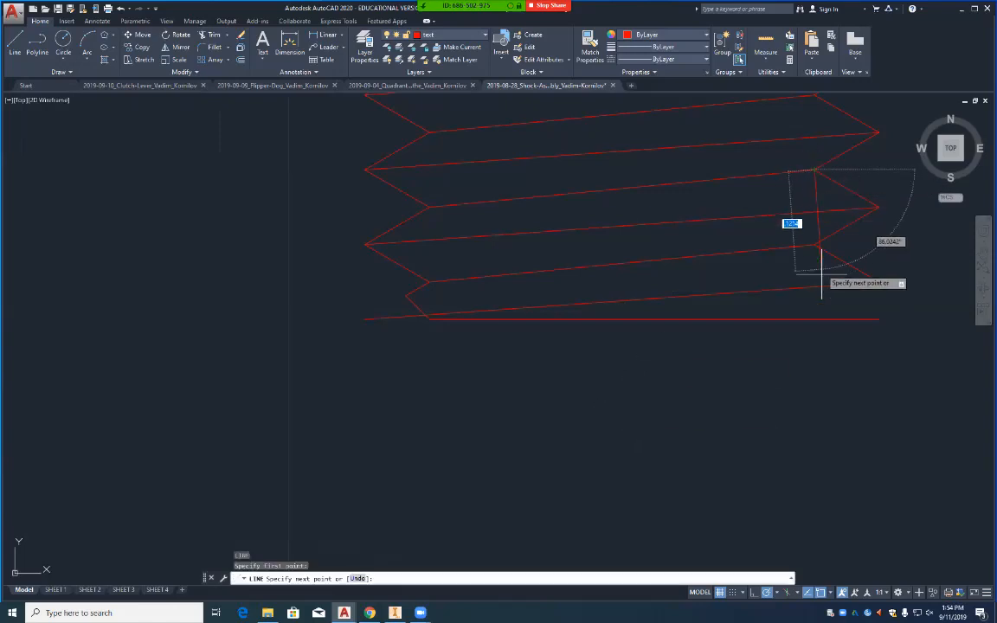
click(818, 365)
key(Return)
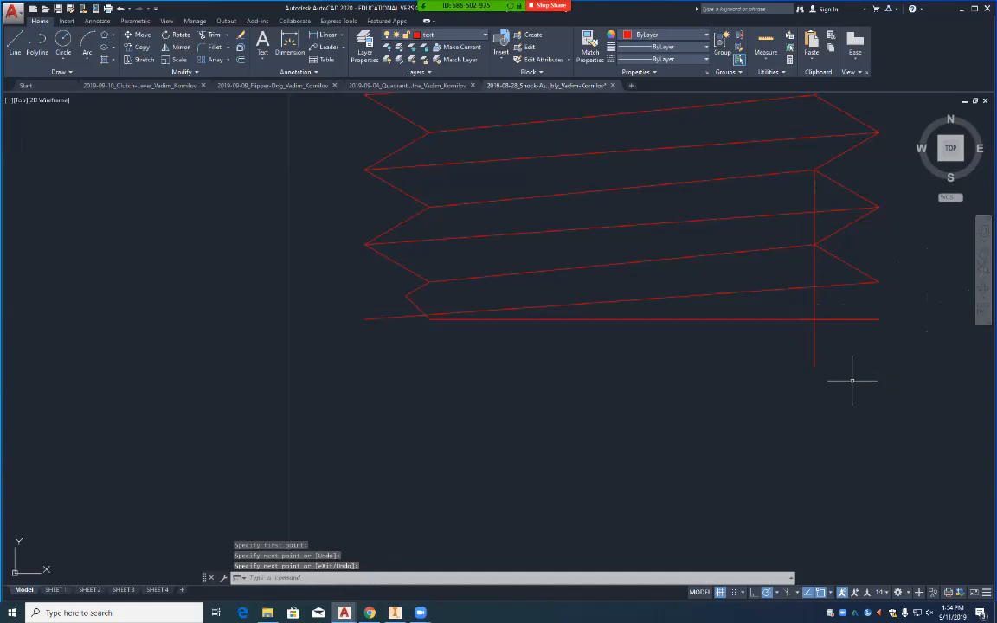
Step: Draw a line 1 unit long at 45 degrees from where the right construction line crosses the bottom horizontal line
key(l)
key(Return)
click(815, 320)
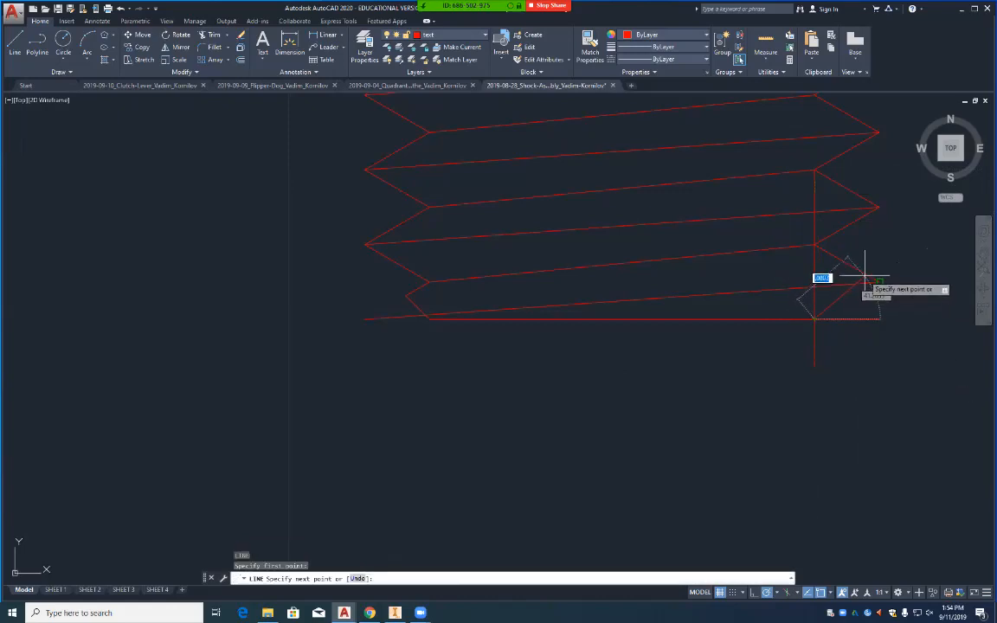
key(F12)
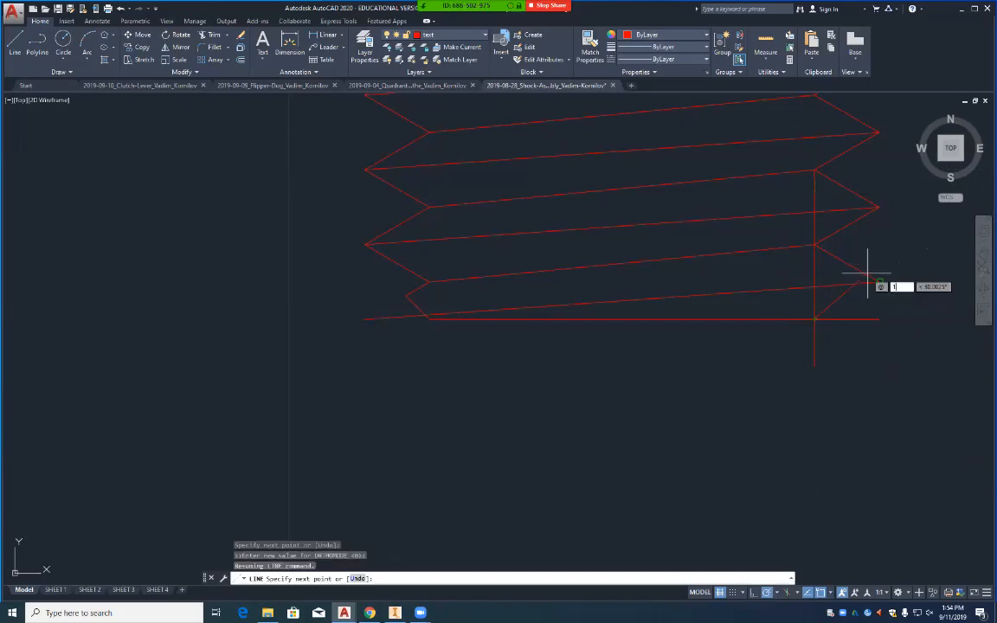
text(1)
key(Tab)
text(45)
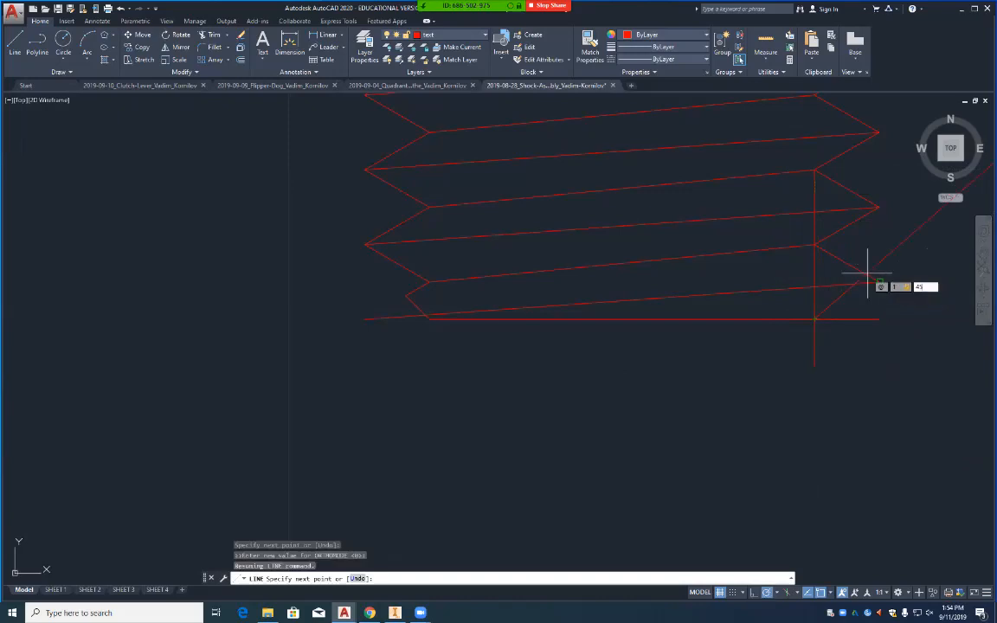
key(Return)
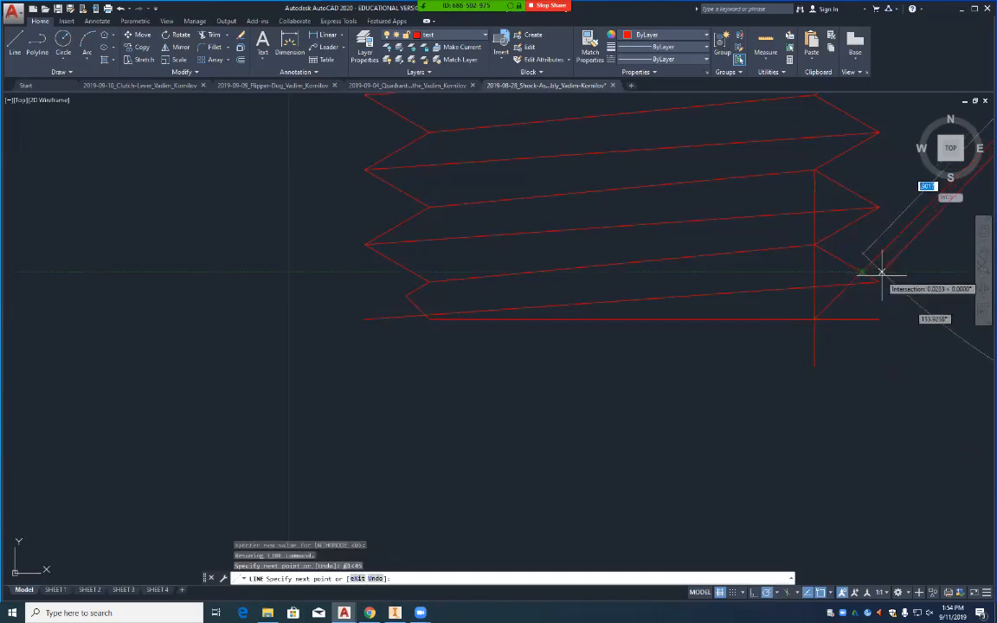
key(Return)
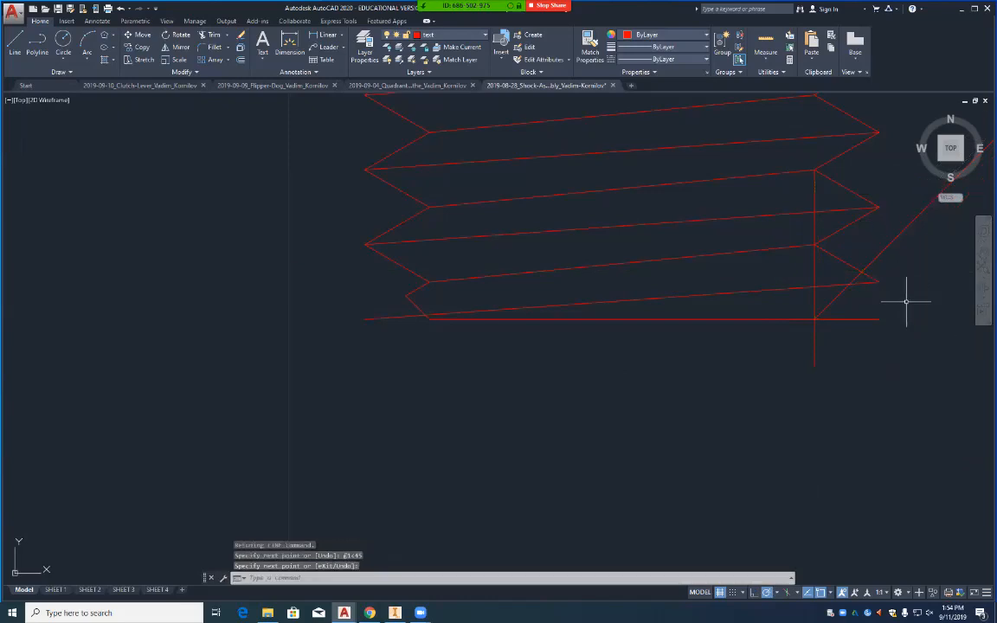
Step: Fillet the lowest right thread flank and the 45-degree line with radius 0 so they meet in a sharp corner
text(f)
key(Return)
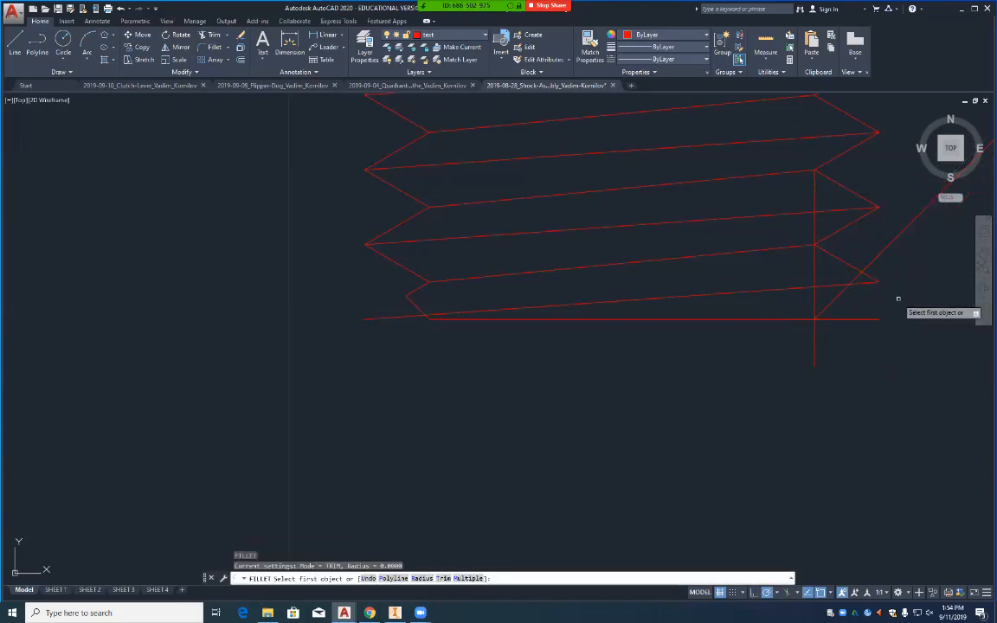
click(854, 268)
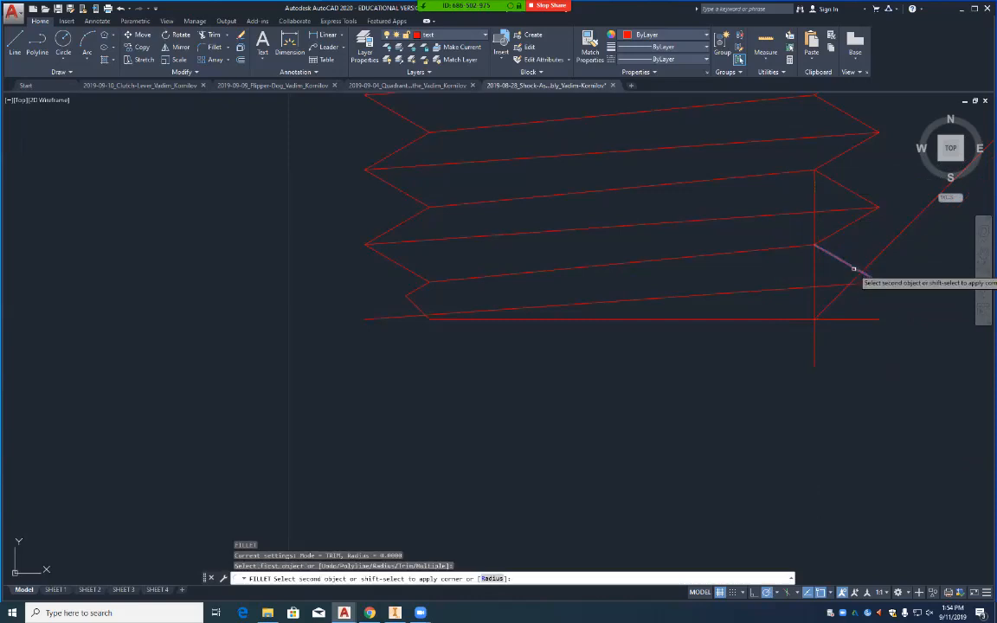
click(852, 277)
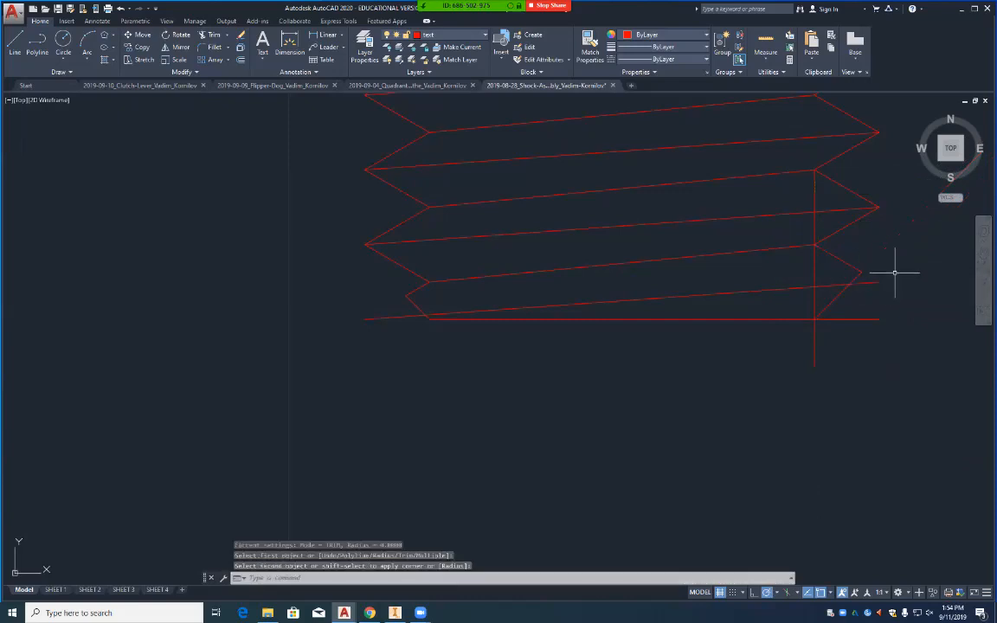
key(space)
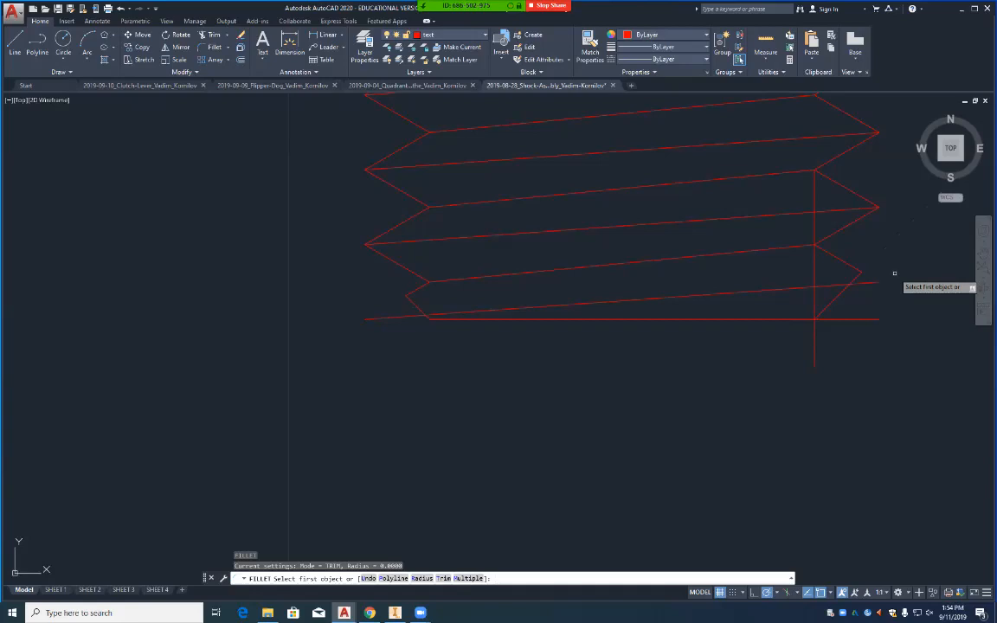
key(Escape)
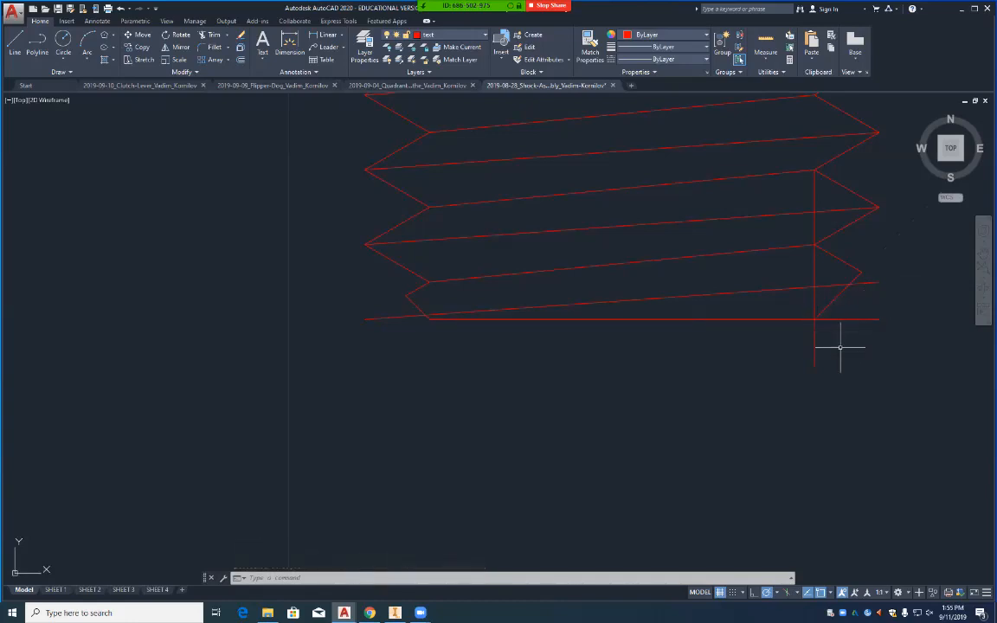
Step: Trim the bottom horizontal line where it extends right beyond the vertical construction line
scroll(813, 352, up, 5)
scroll(814, 352, down, 4)
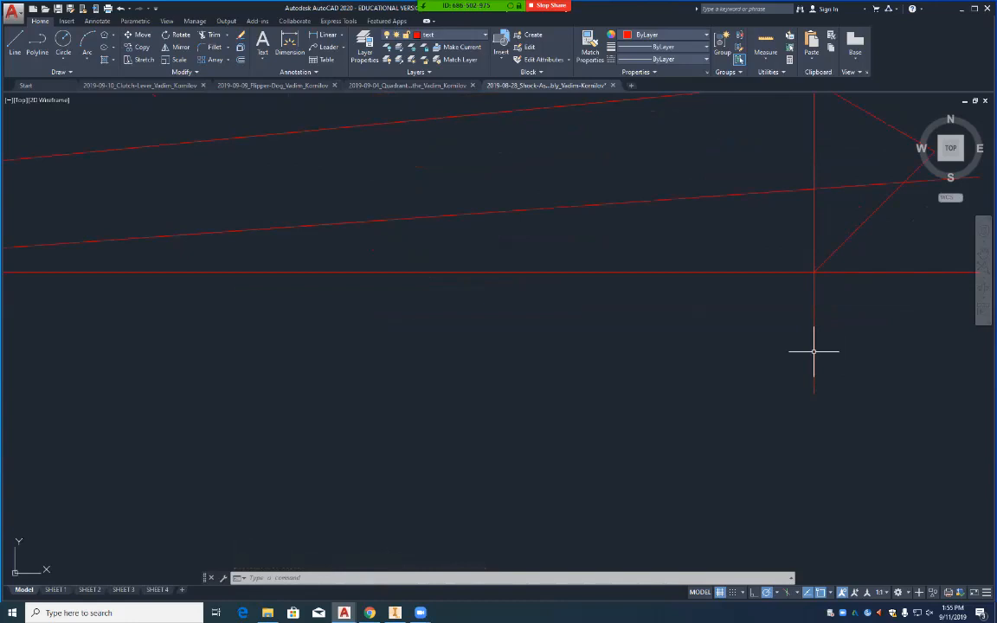
key(Return)
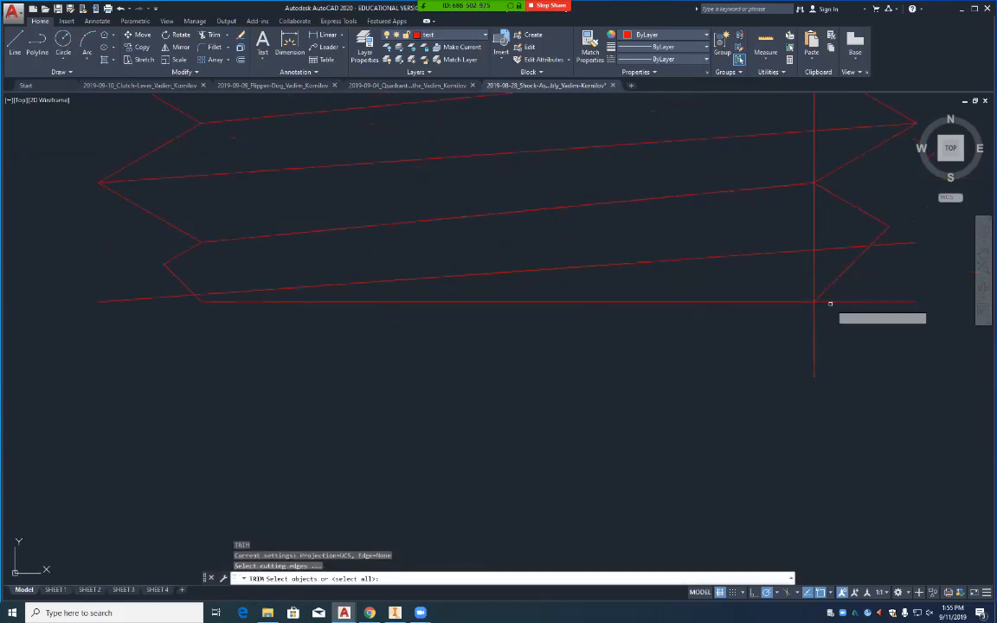
click(814, 268)
key(Return)
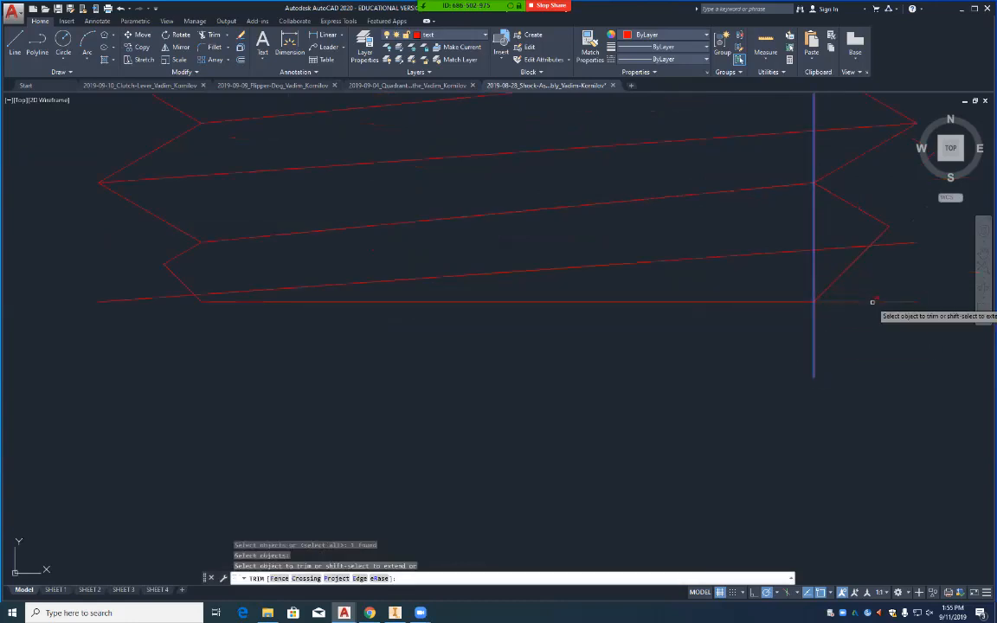
key(Return)
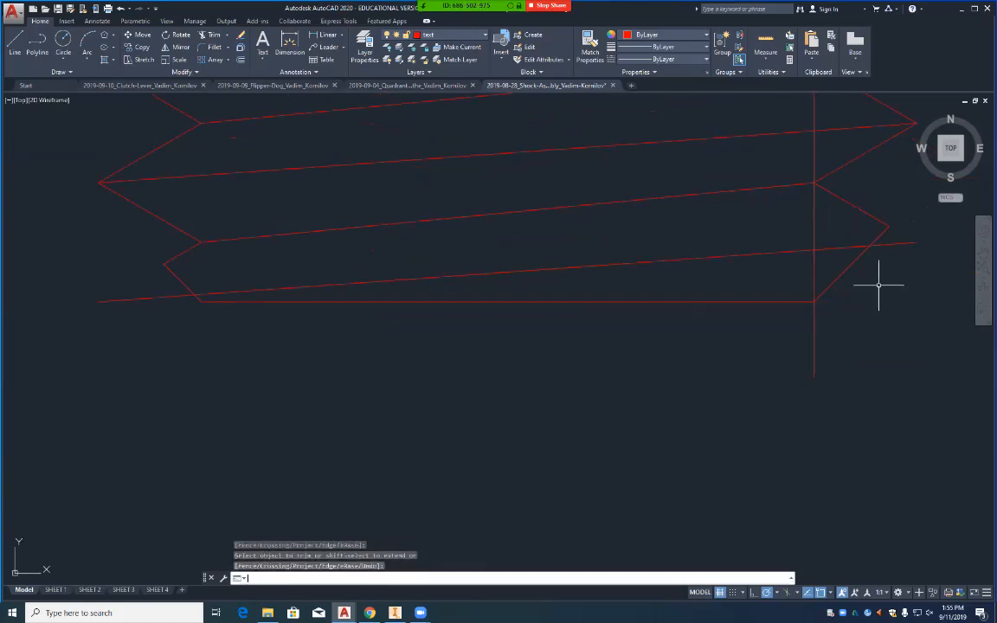
Step: Trim both ends of the lowest slanted thread line where they extend beyond the two chamfer lines
text(tr)
key(Return)
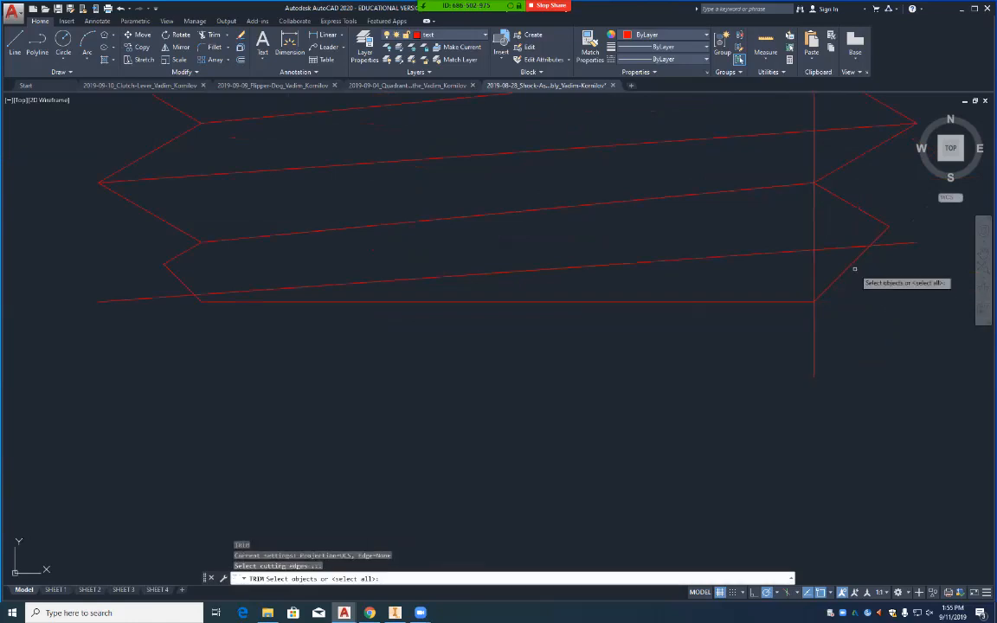
click(850, 266)
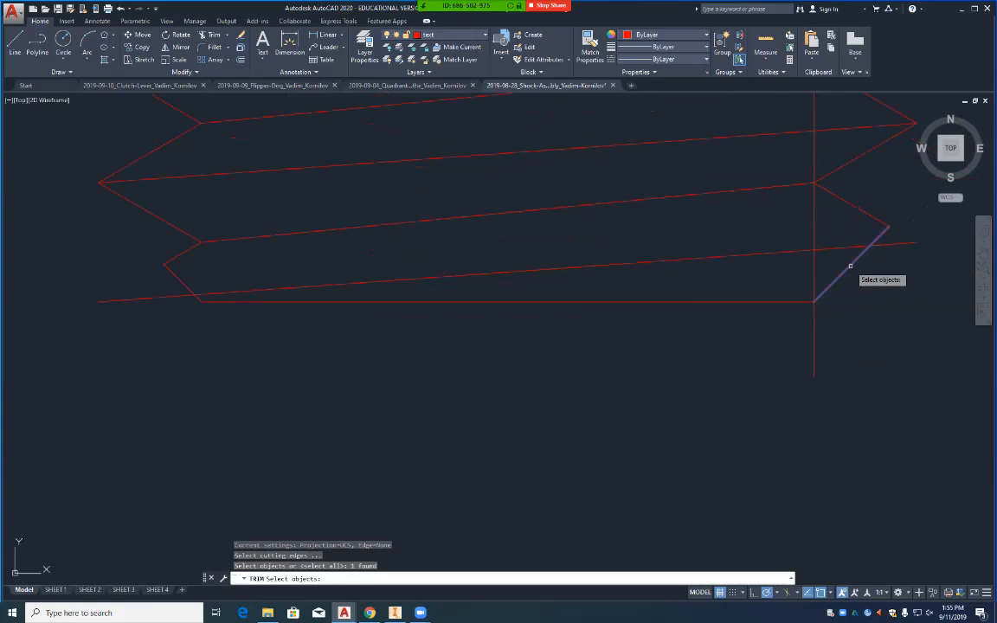
click(183, 283)
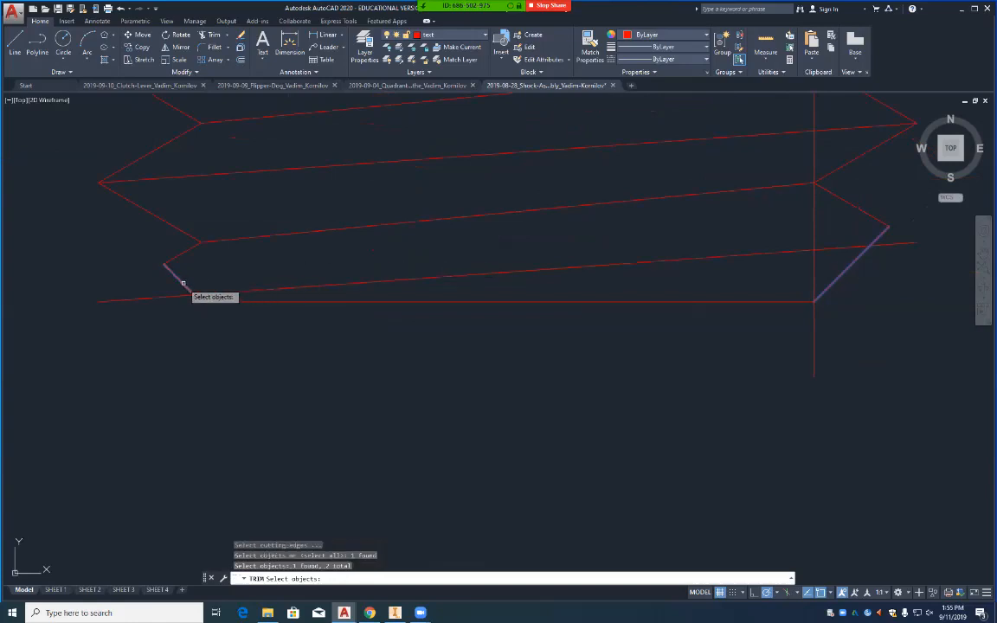
key(Return)
click(159, 298)
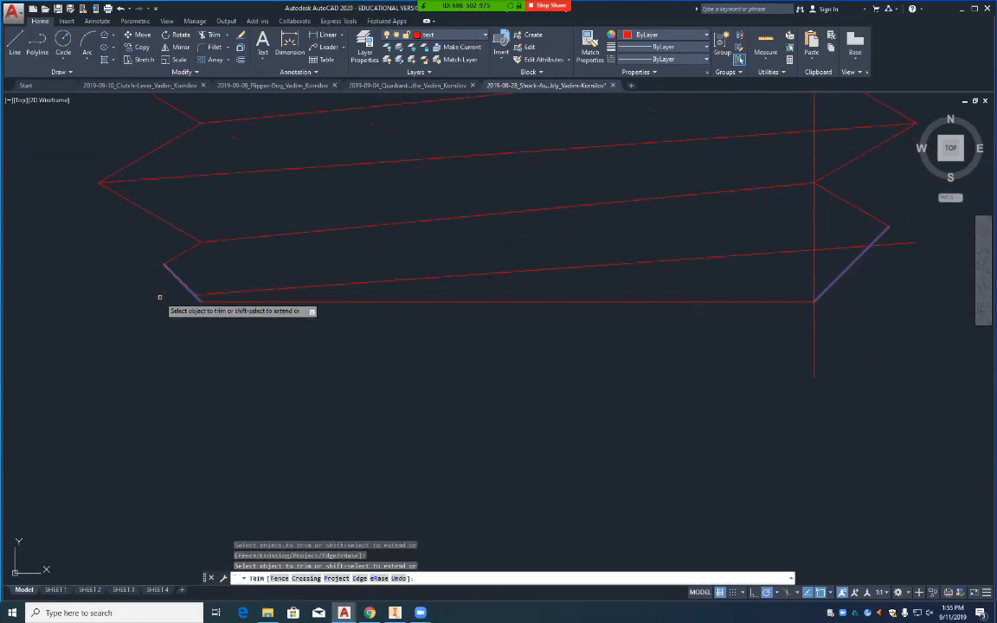
click(903, 242)
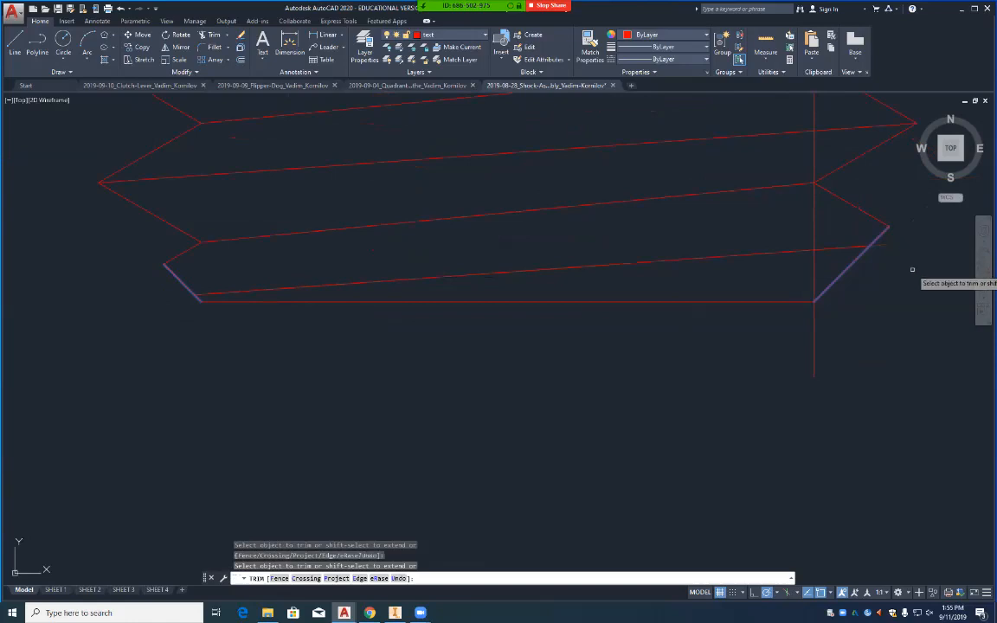
key(Return)
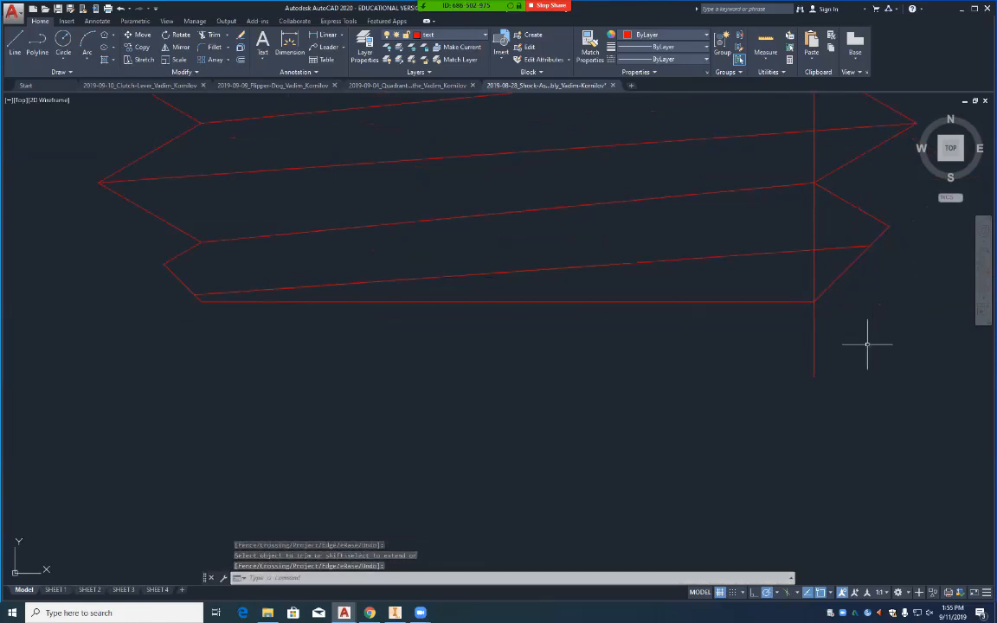
Step: Delete the vertical construction line through the right thread roots
click(815, 336)
key(Delete)
scroll(819, 412, up, 2)
scroll(817, 418, down, 4)
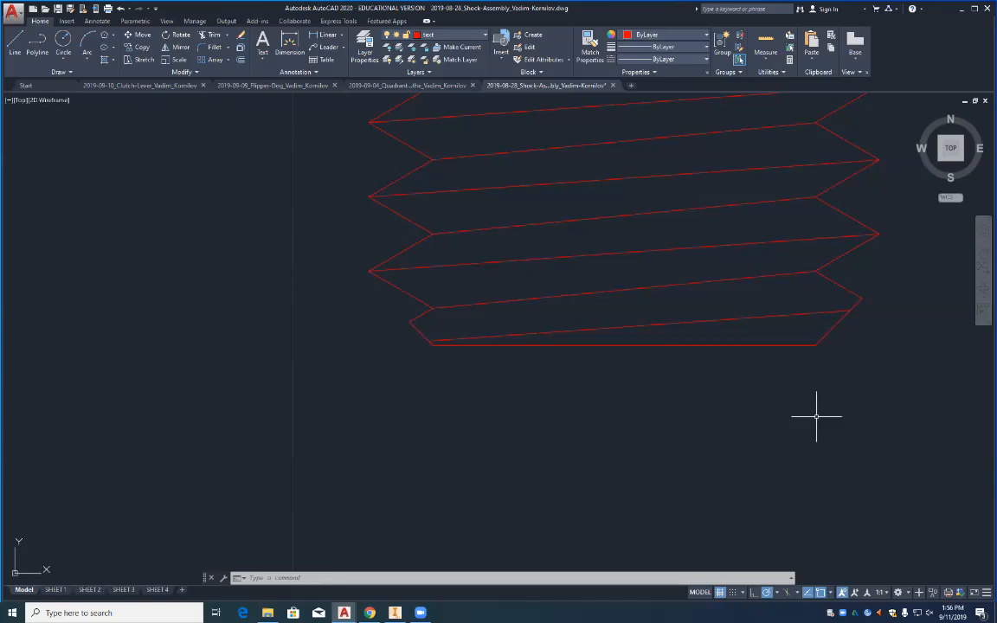
Step: Erase the lowest slanted thread line between the two chamfers
text(e)
key(Return)
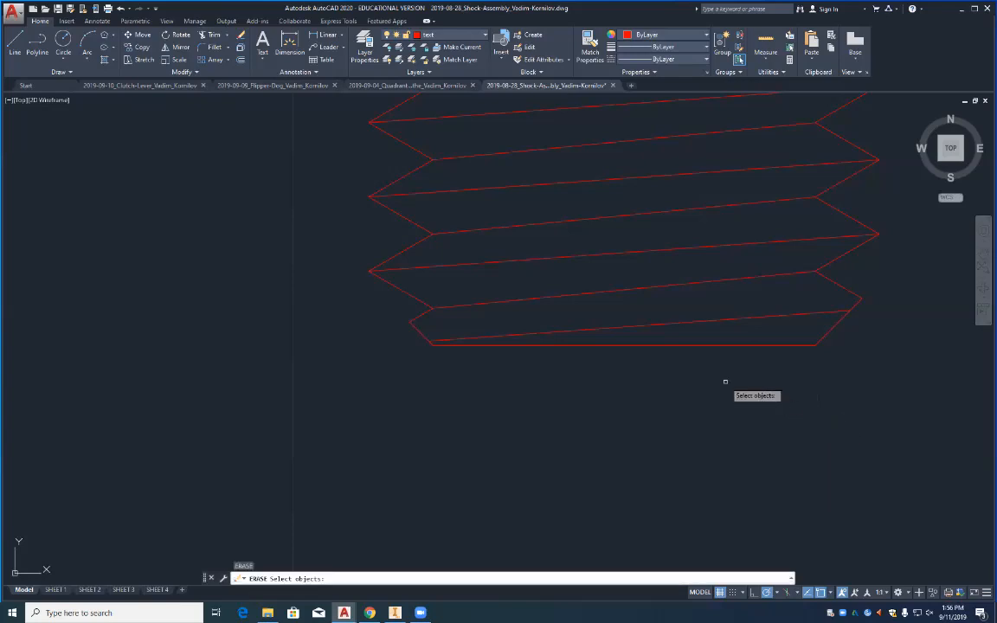
click(694, 322)
key(Return)
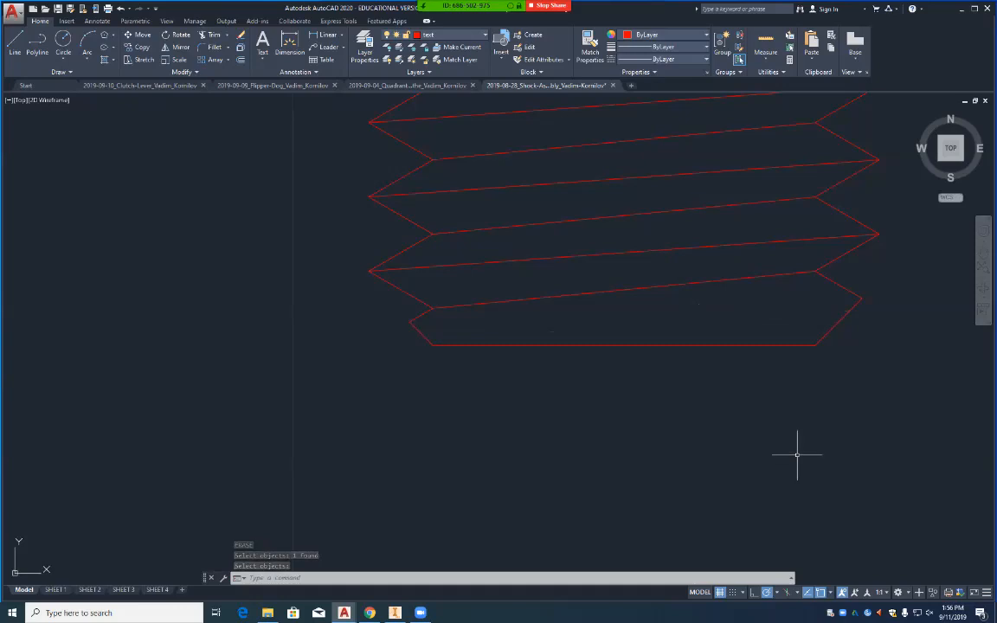
Step: Draw a line joining the upper end of the left chamfer to the upper end of the right chamfer, and save the drawing
text(l)
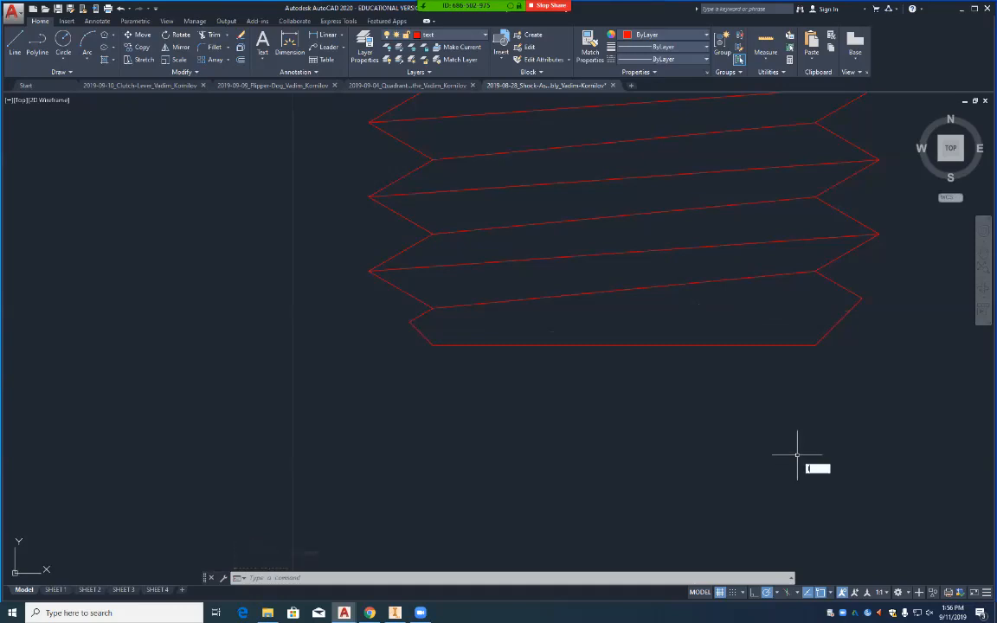
key(Return)
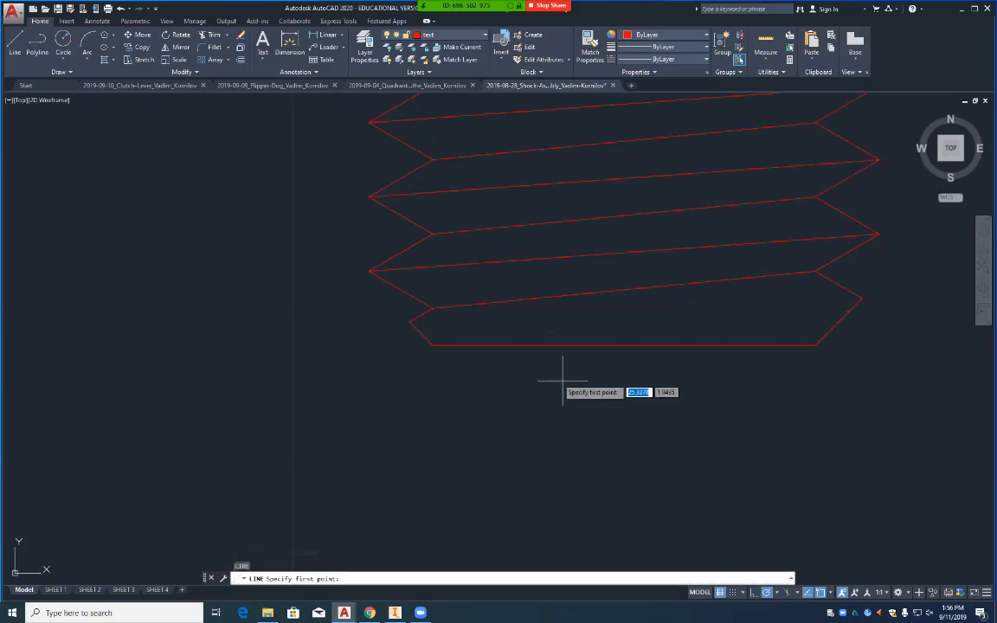
click(410, 320)
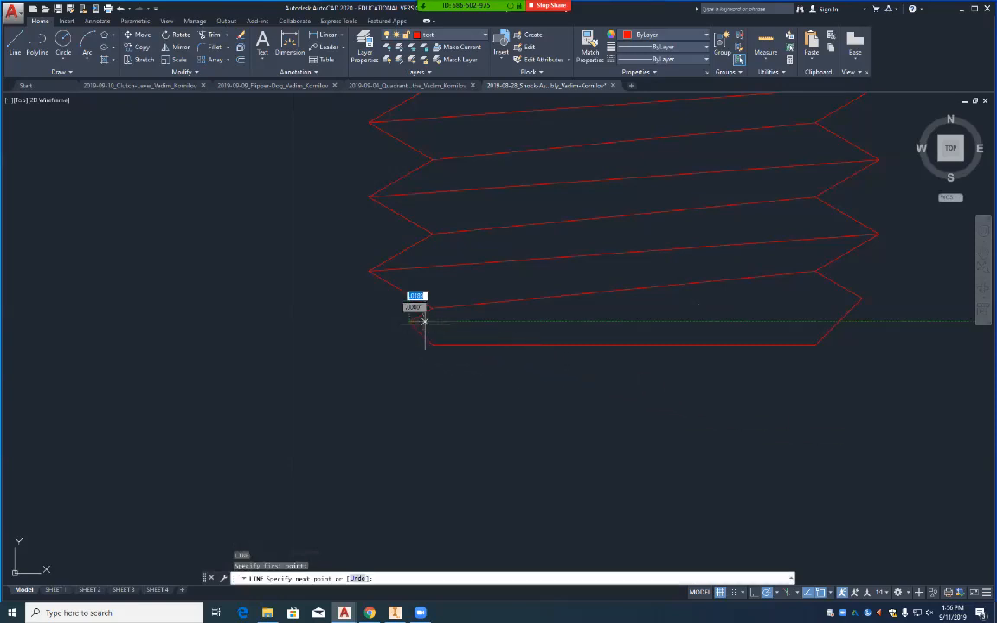
click(862, 298)
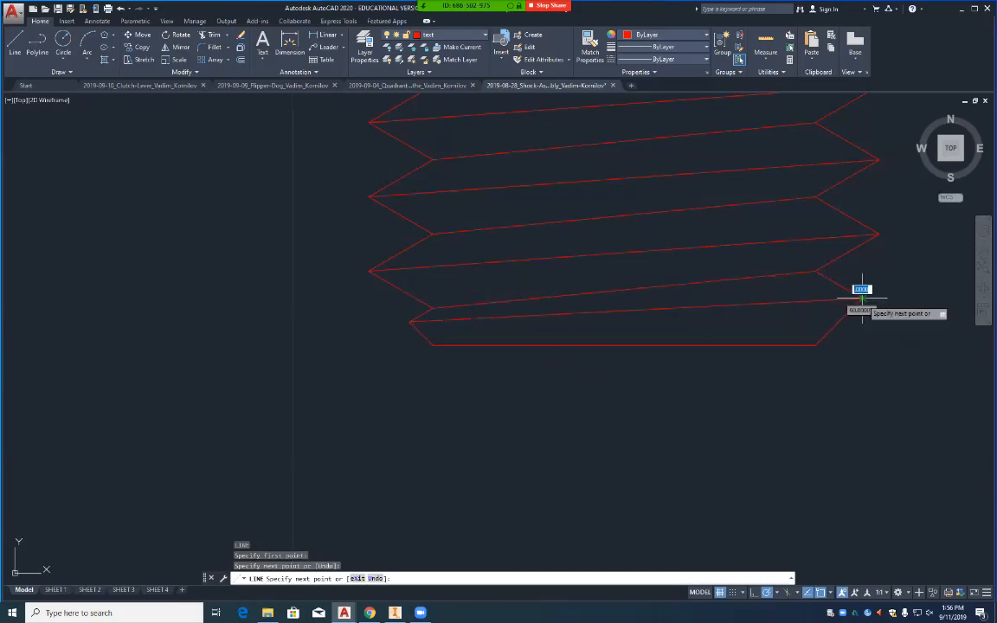
key(Return)
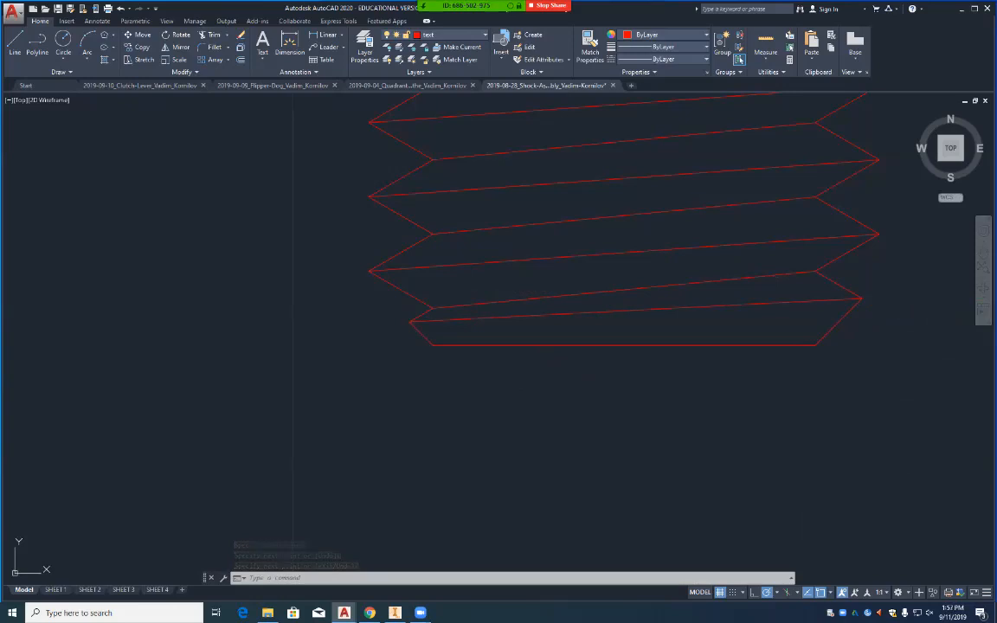
key(ctrl+s)
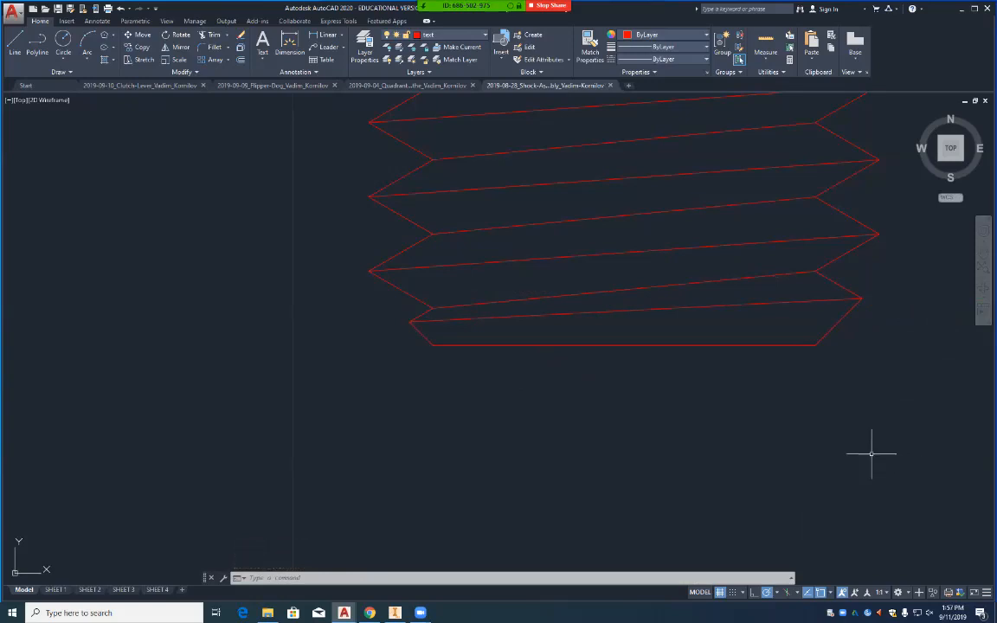
Step: Check the whole bolt from head to chamfered end together with the nut, and save the drawing again
scroll(846, 456, up, 2)
scroll(846, 457, down, 5)
scroll(846, 457, down, 2)
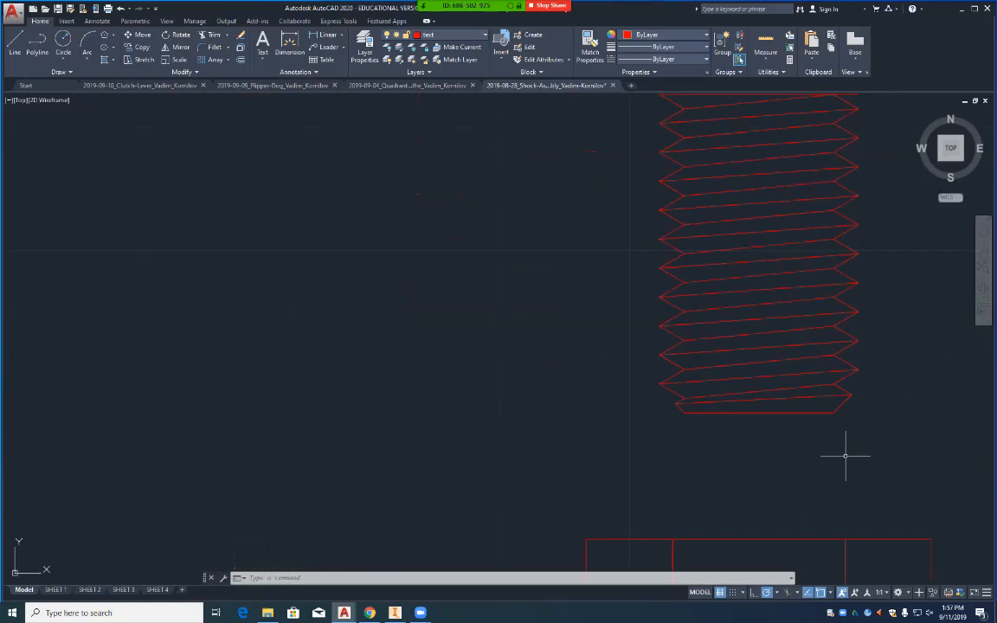
middle_drag(892, 350, 752, 428)
scroll(753, 428, down, 4)
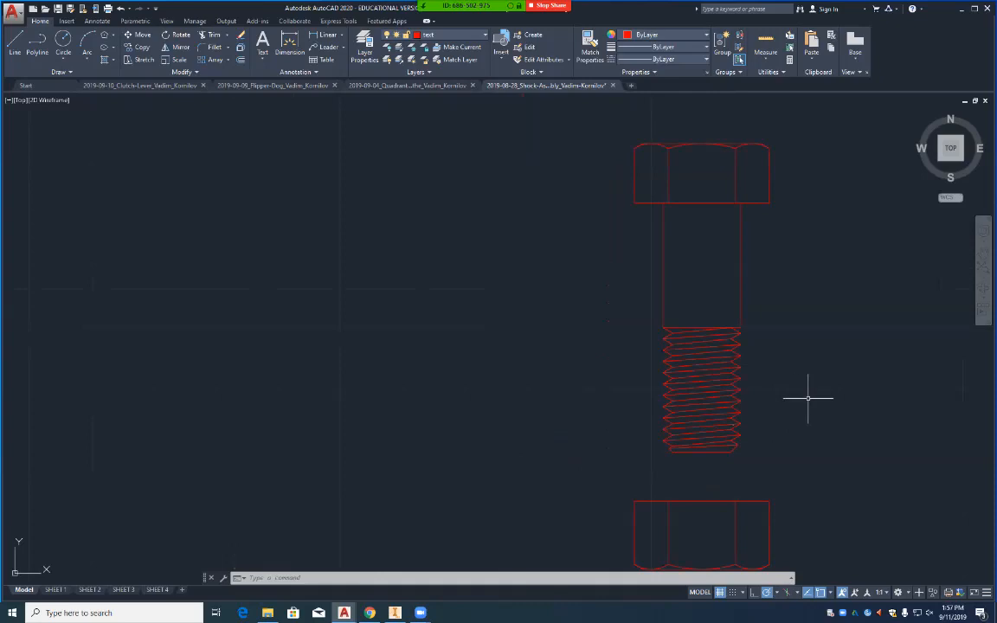
middle_drag(806, 396, 664, 374)
key(ctrl+s)
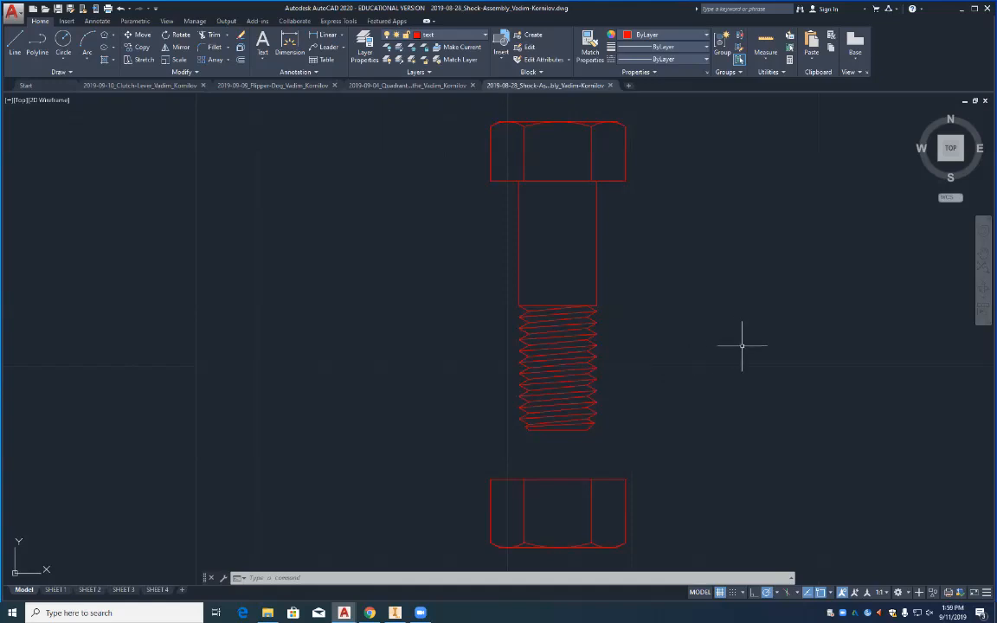
scroll(747, 390, up, 2)
scroll(748, 390, down, 2)
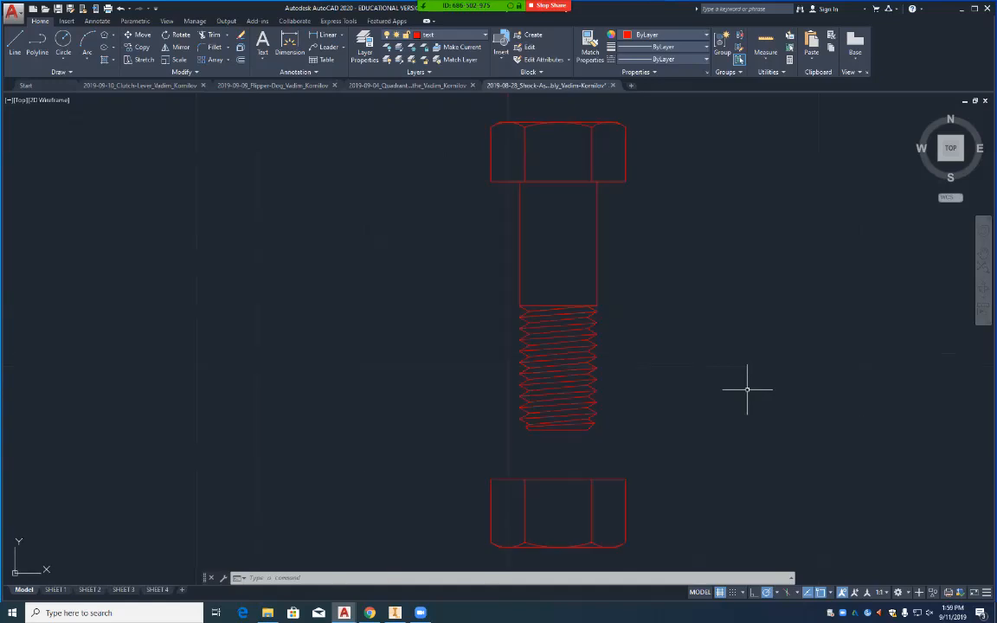
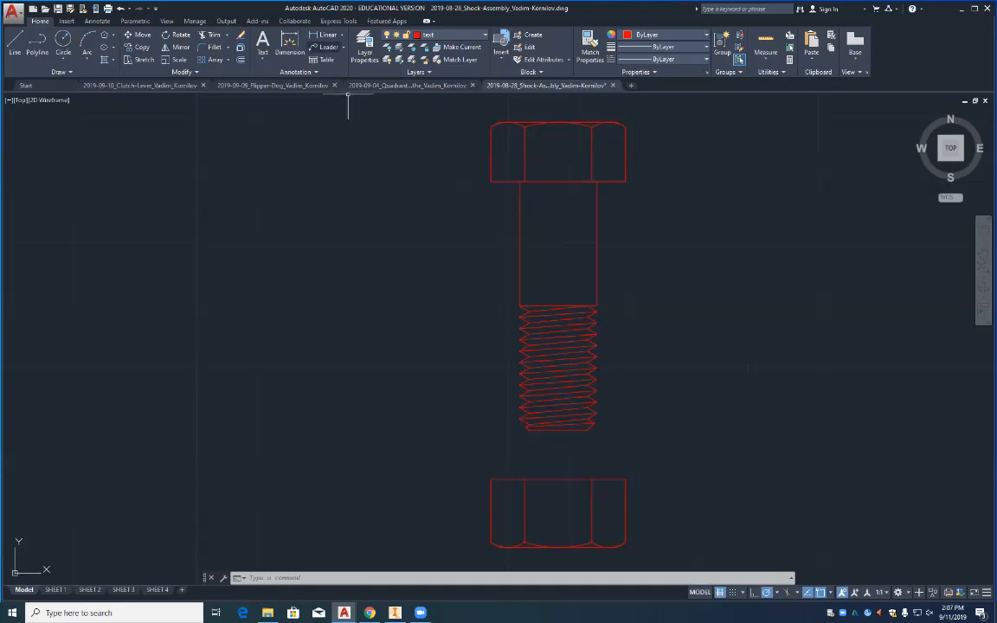
click(652, 12)
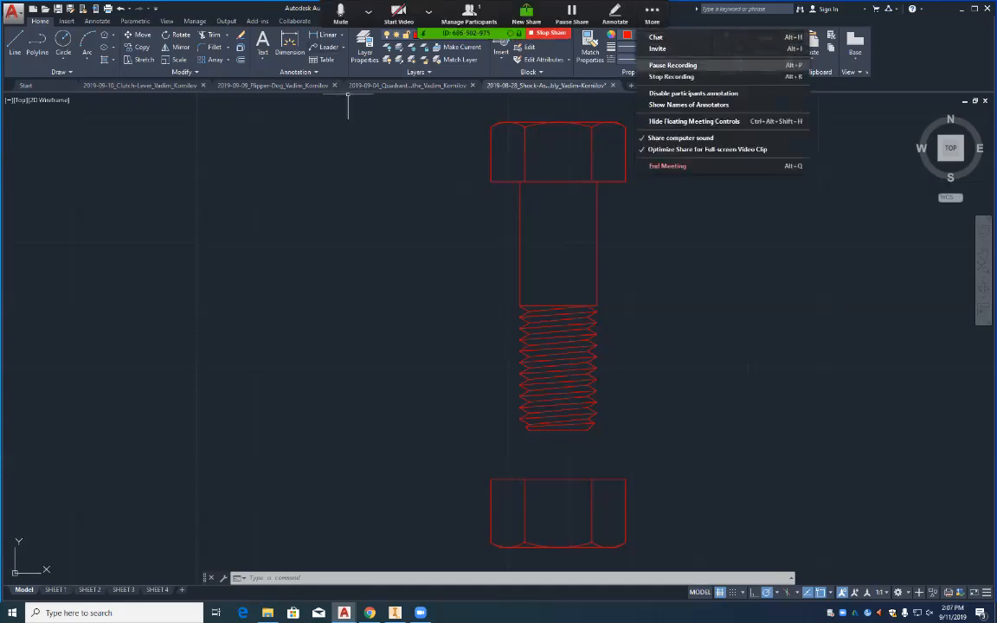